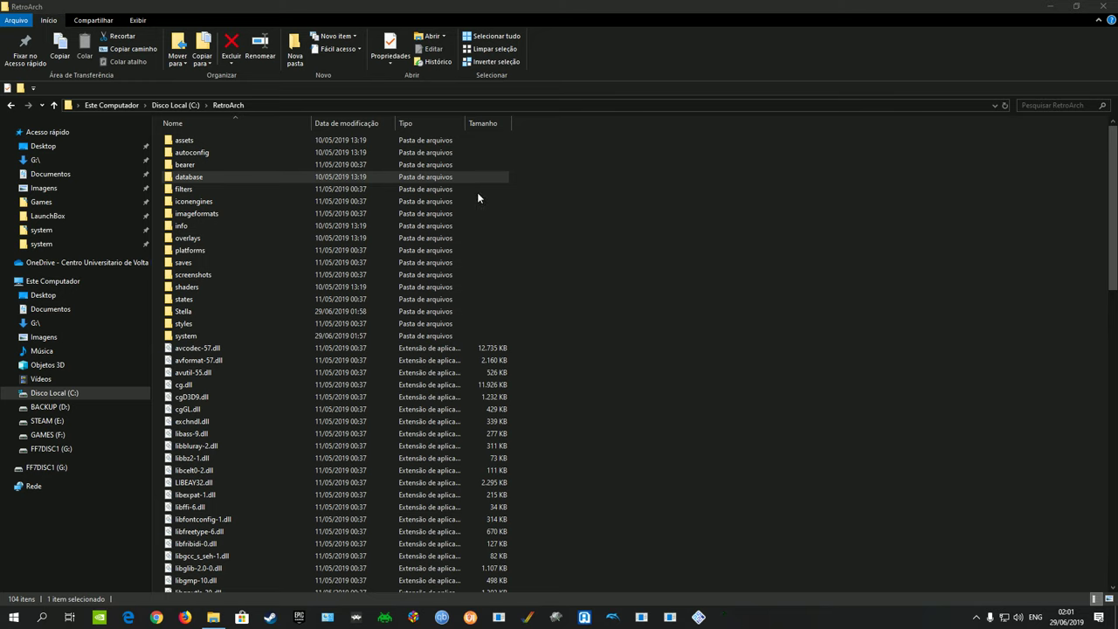
Minimize the RetroArch folder, launch RetroArch and move its window toward the middle of the desktop.
scroll(218, 341, "down", 12)
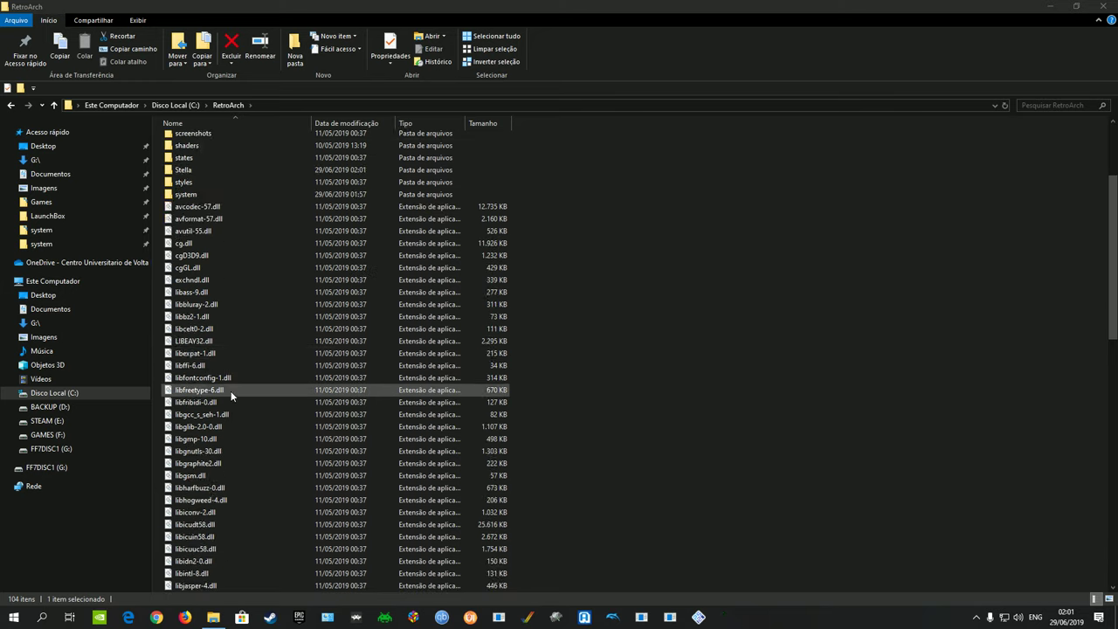
scroll(234, 411, "down", 10)
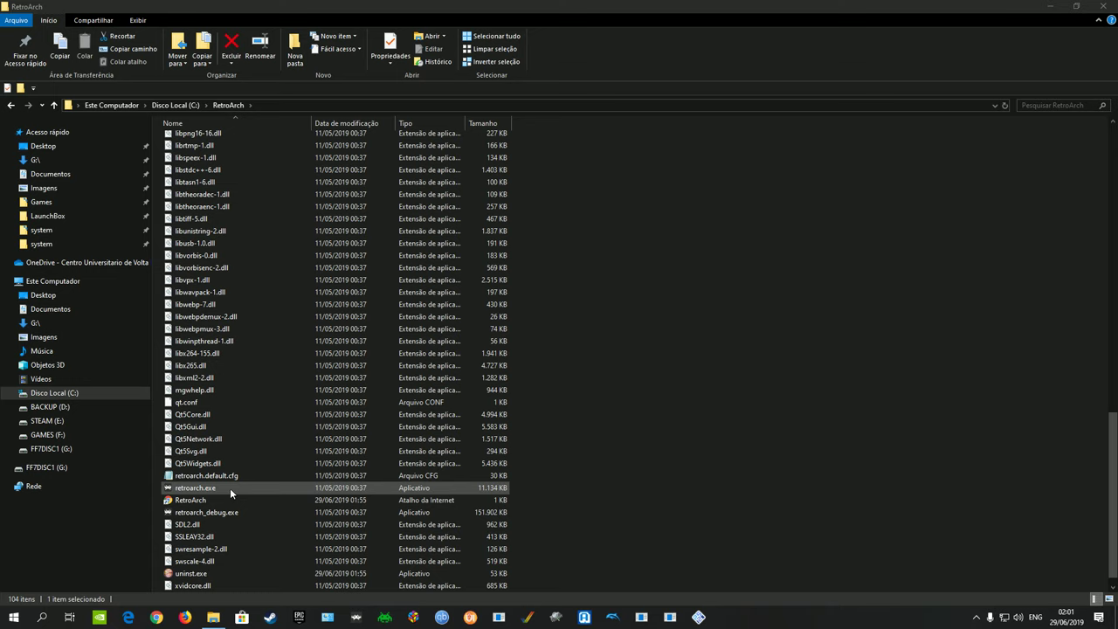
left_click(18, 622)
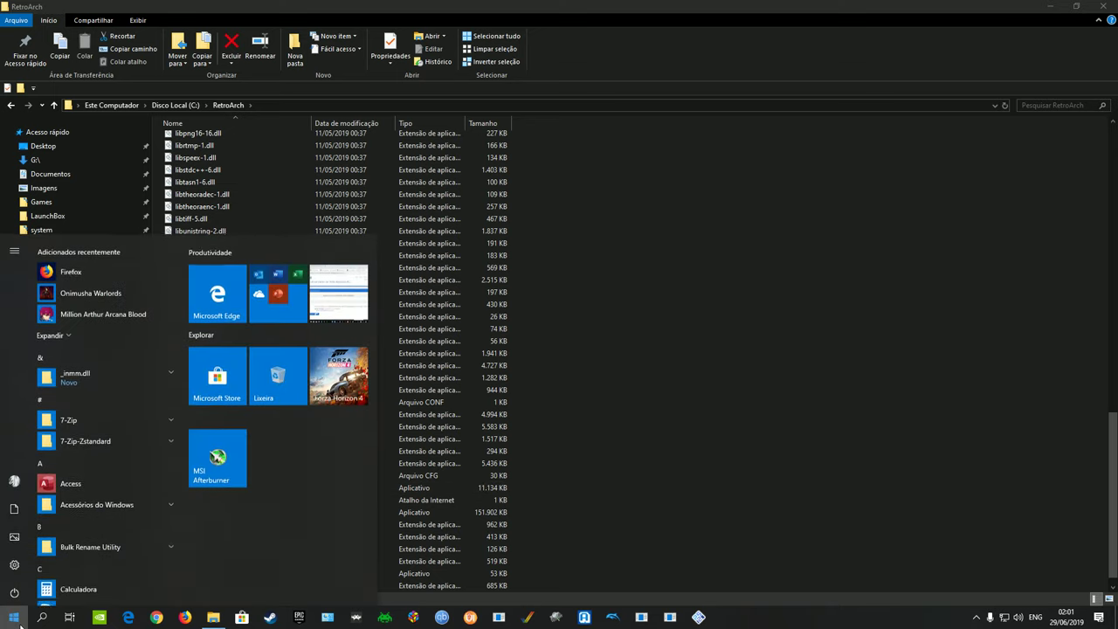
left_click(18, 620)
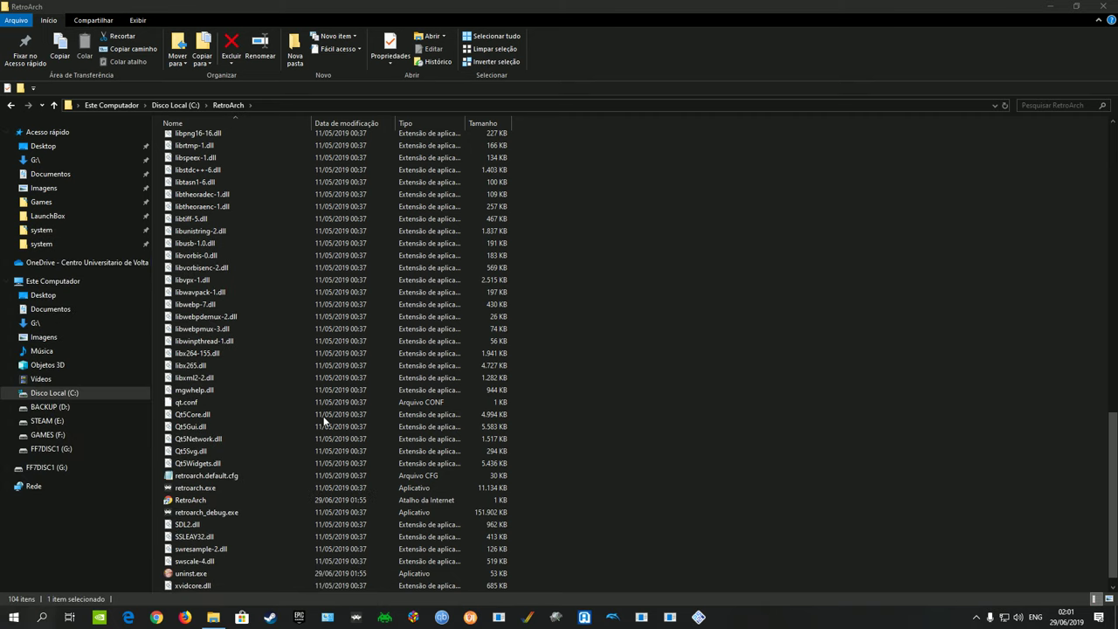
left_click(1059, 7)
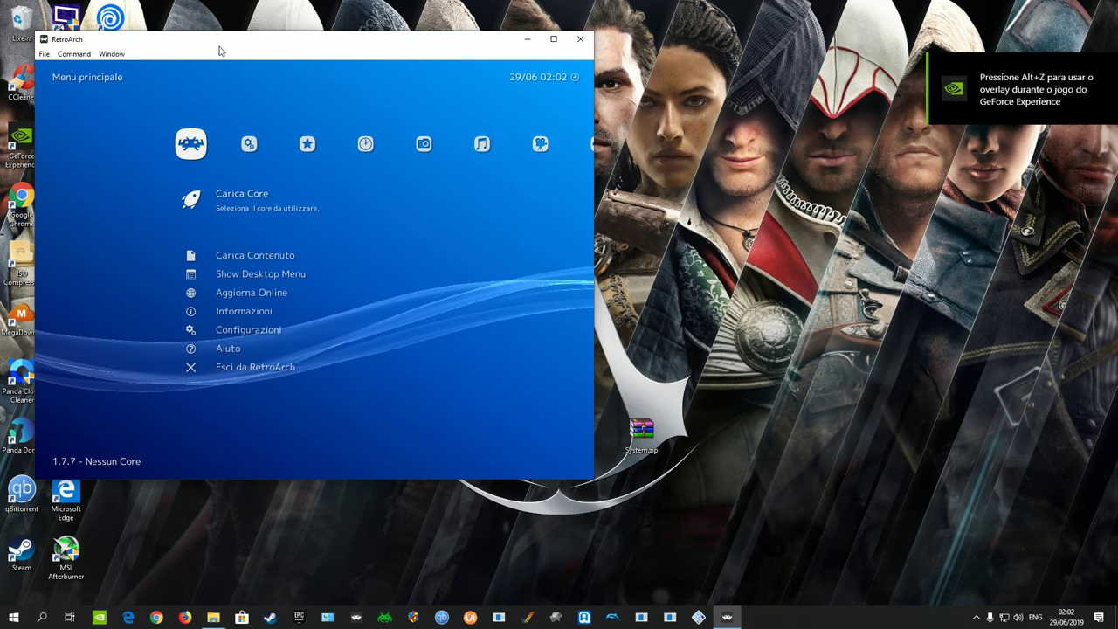
left_click_drag(243, 43, 478, 42)
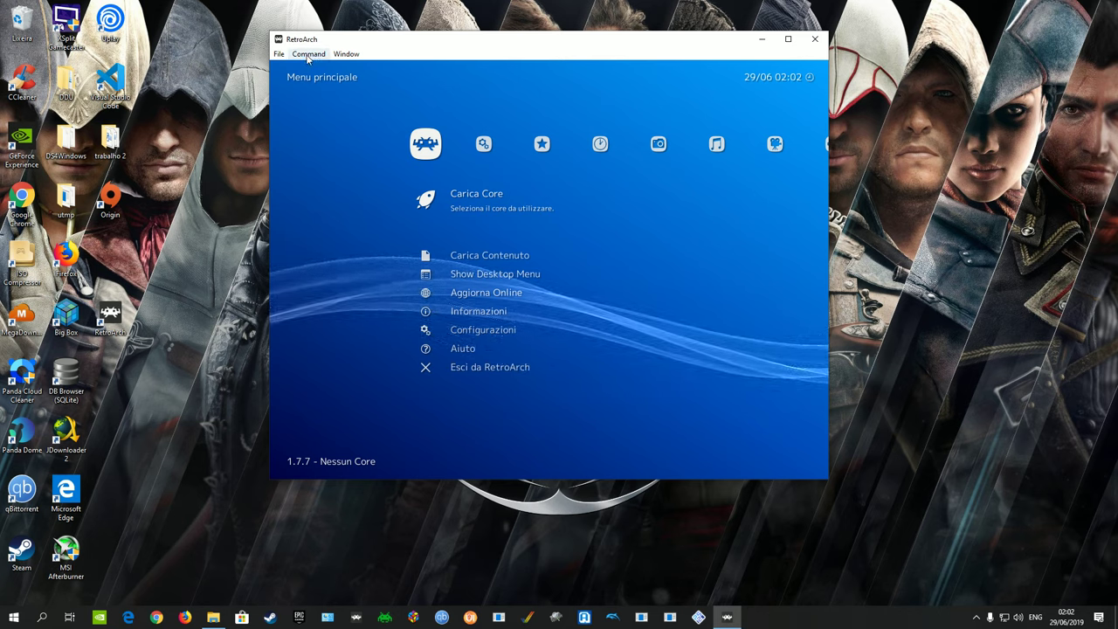
key("Down")
key("Down")
key("Down")
key("Down")
key("Down")
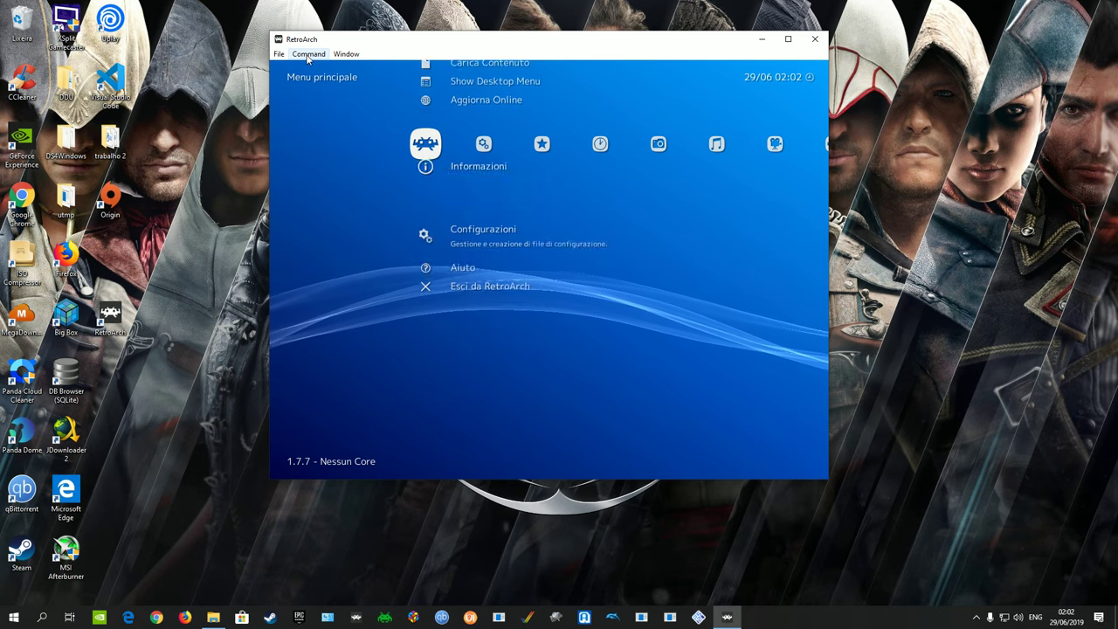
key("Return")
key("BackSpace")
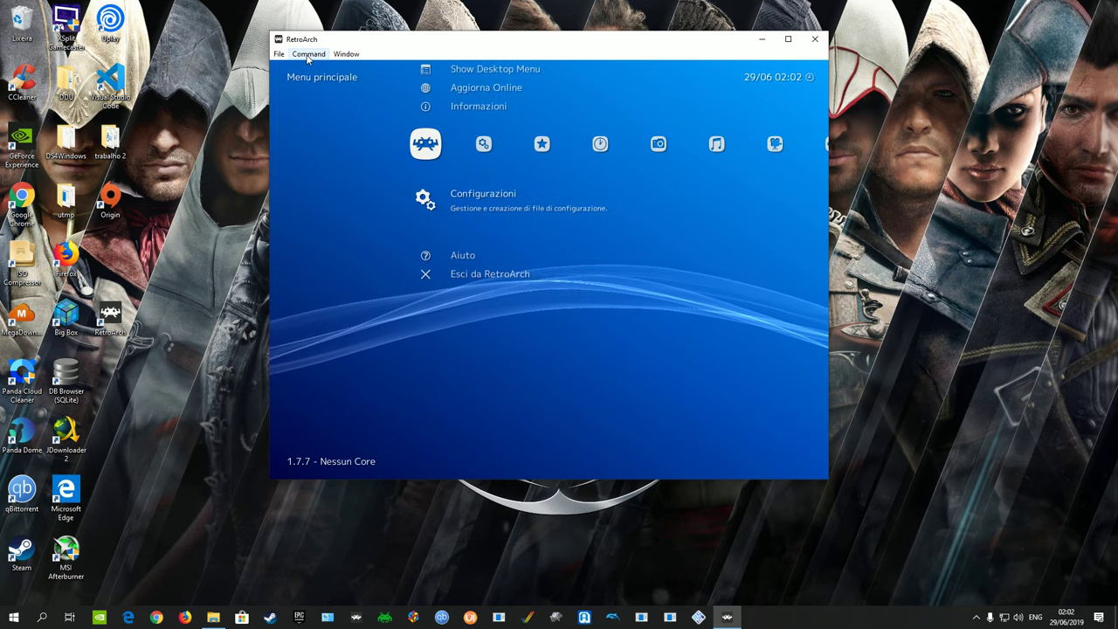
key("Up")
key("Up")
key("Up")
Set the interface language to Português (Brasil) in the Utente settings and return to the settings list.
key("Right")
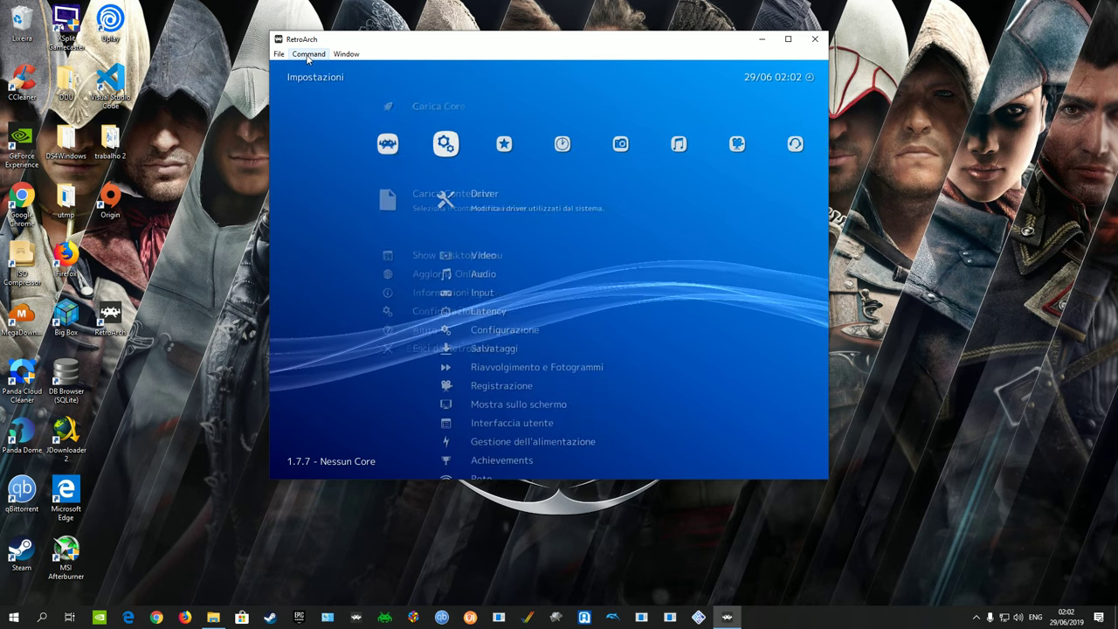
key("Down")
key("Down")
key("Down")
key("Down")
key("Down")
key("Down")
key("Down")
key("Down")
key("Down")
key("Down")
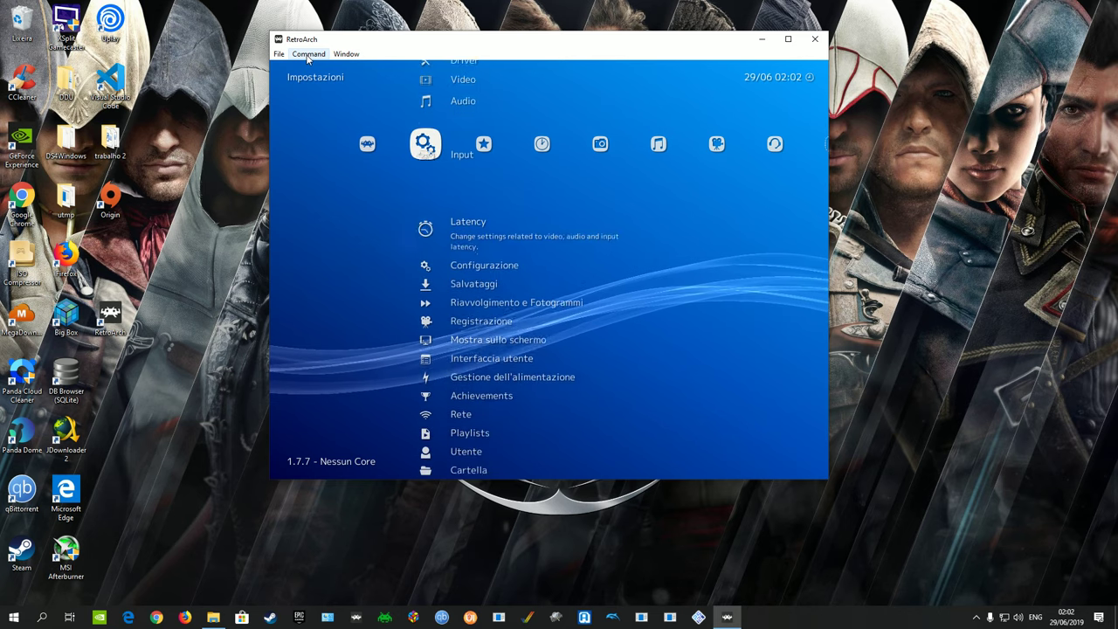
key("Down")
key("Down")
key("Down")
key("Down")
key("Down")
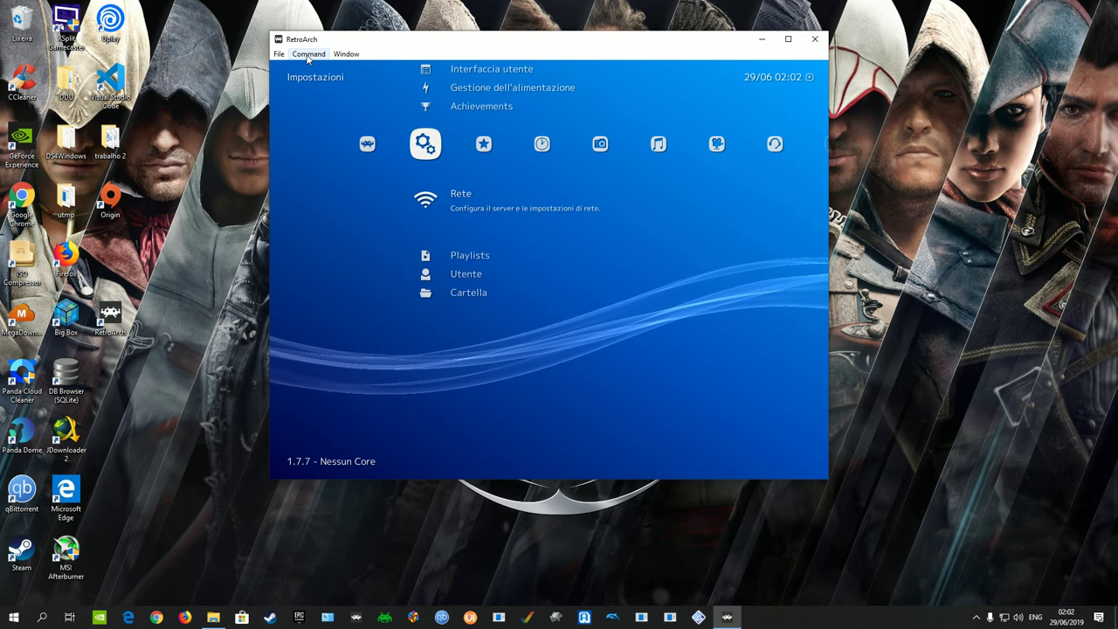
key("Return")
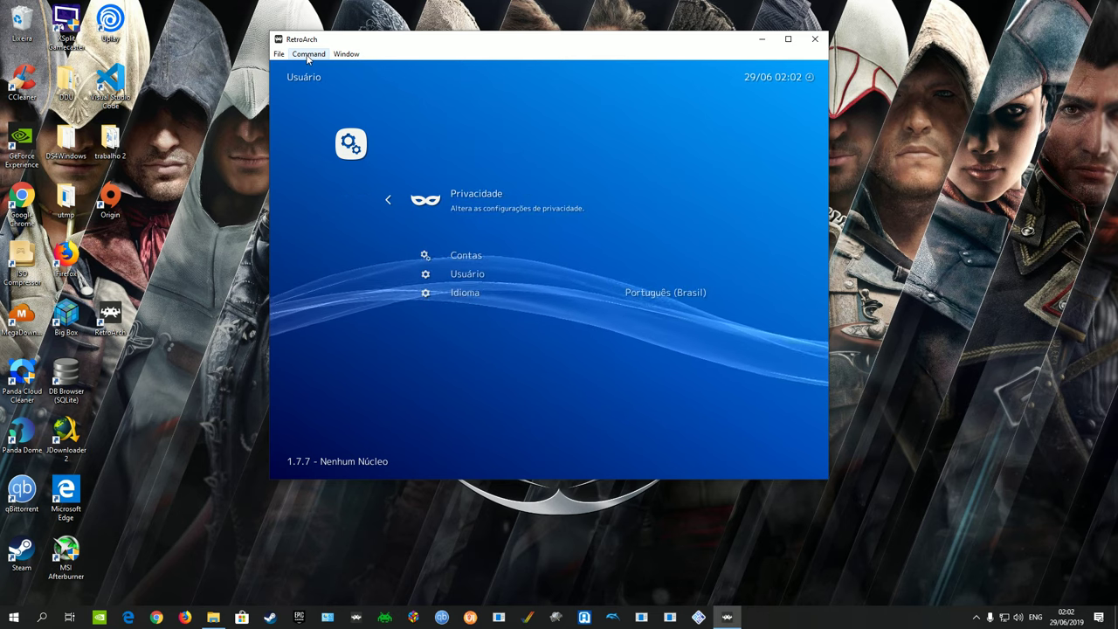
key("BackSpace")
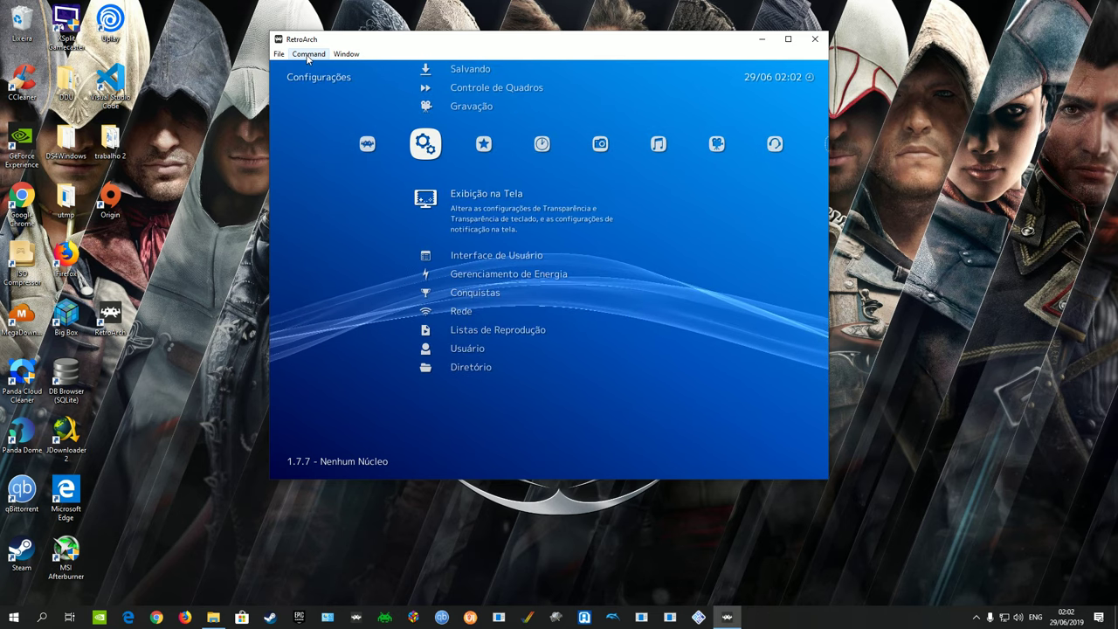
Enable "Iniciar em Modo de Tela Cheia" in the Vídeo settings.
key("Up")
key("Up")
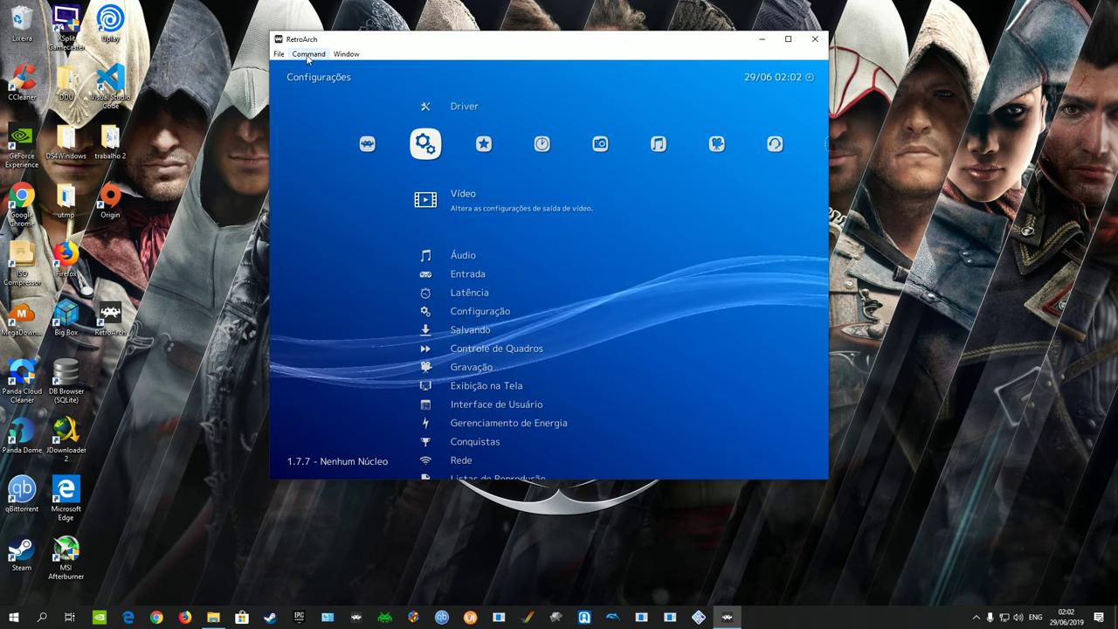
key("Return")
key("Down")
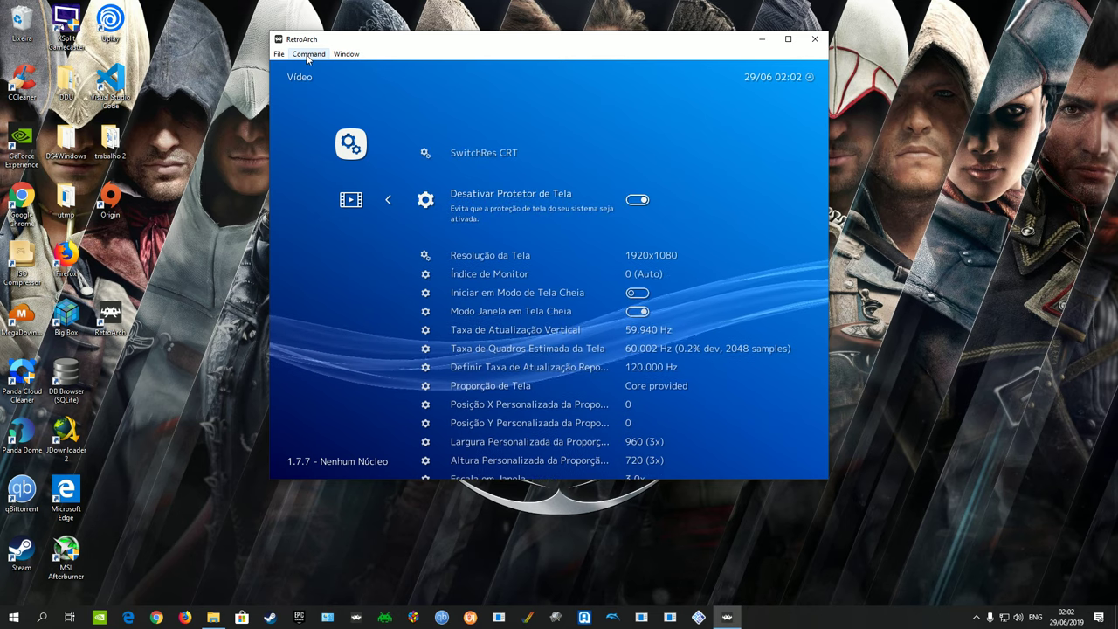
key("Down")
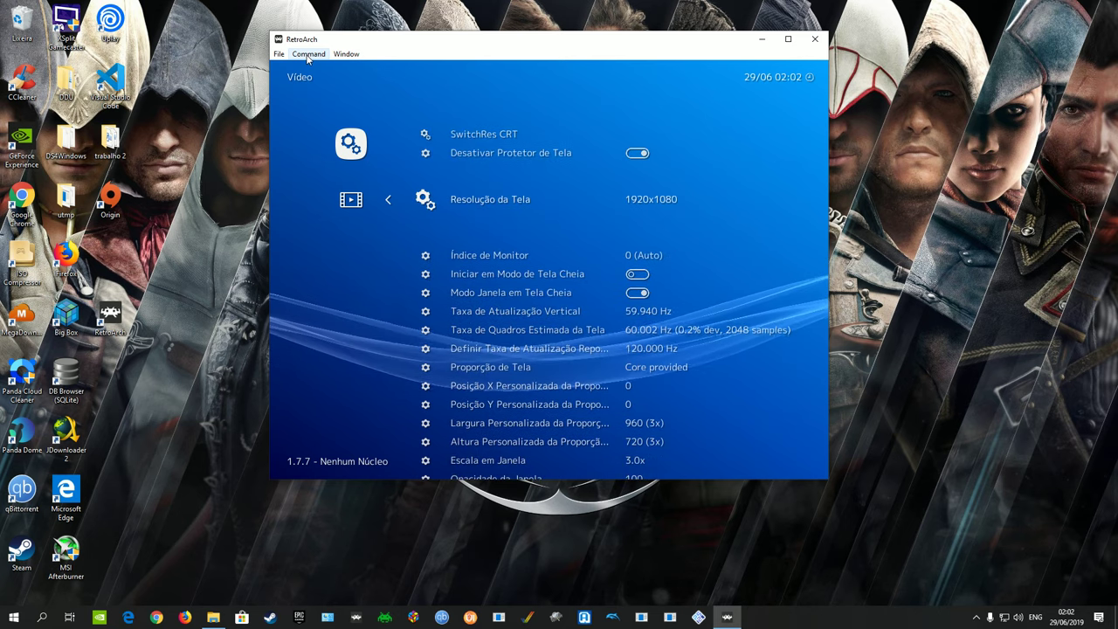
key("Down")
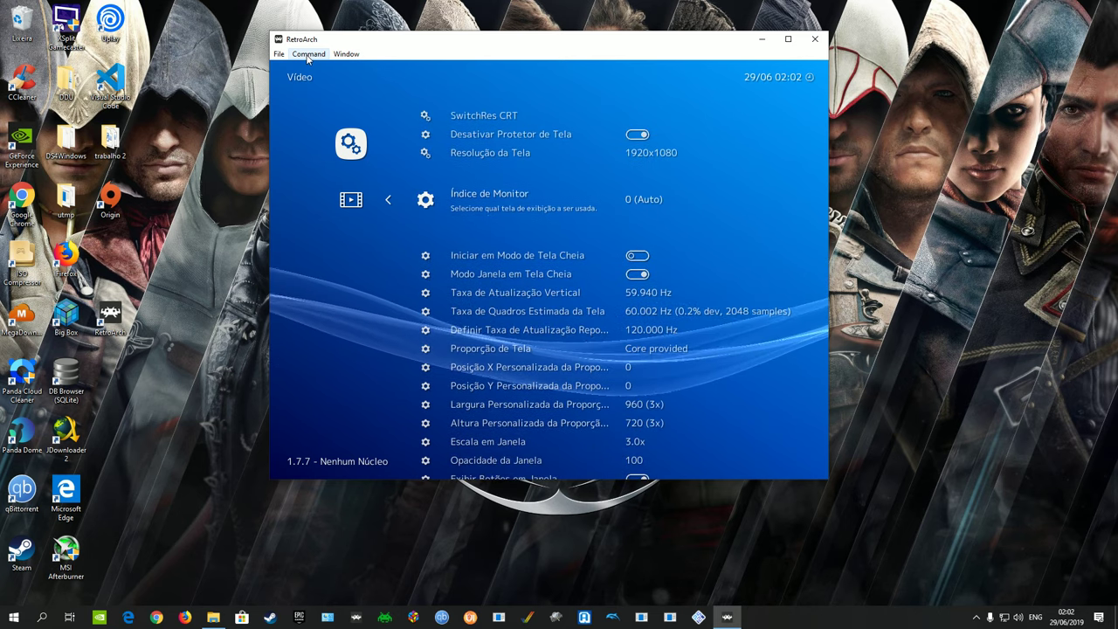
key("Down")
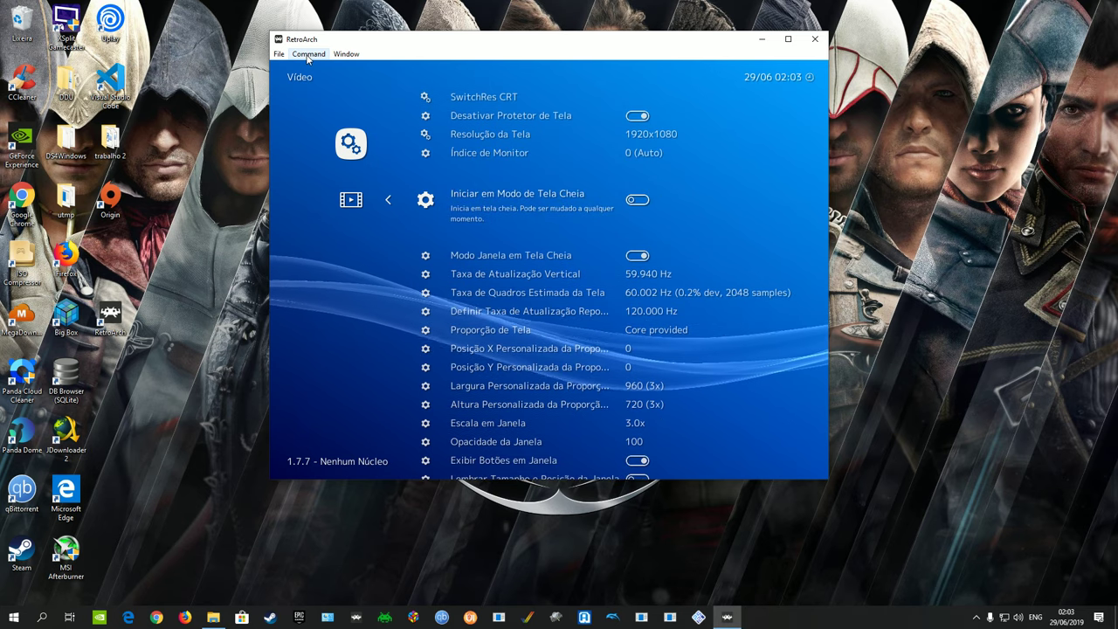
key("Return")
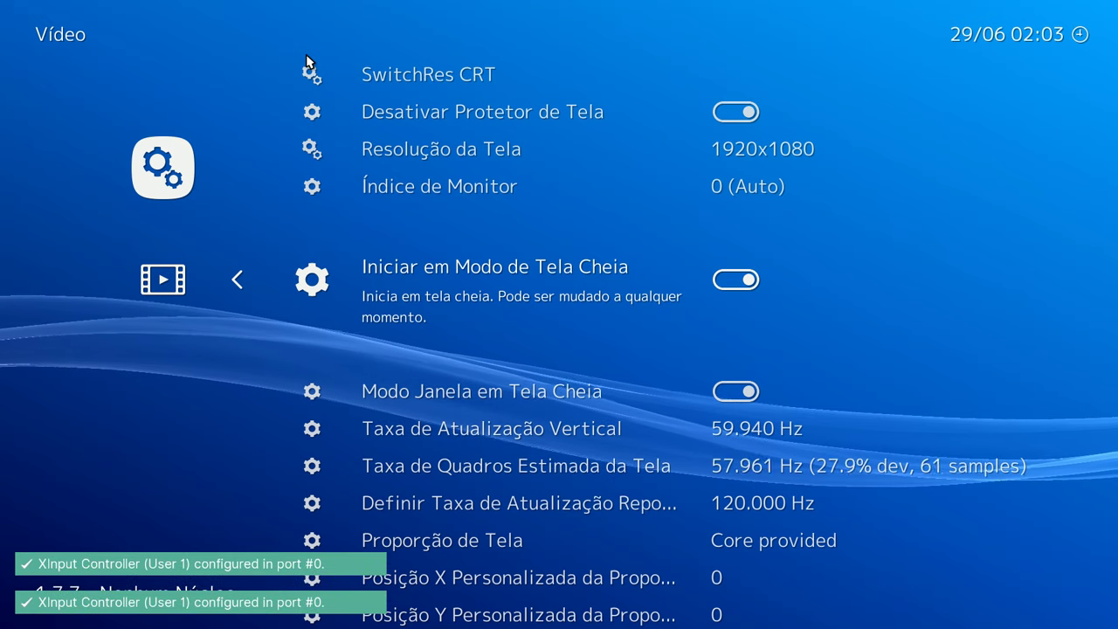
Review the screen resolution, refresh rate and aspect ratio options in the Vídeo settings.
key("Up")
key("Up")
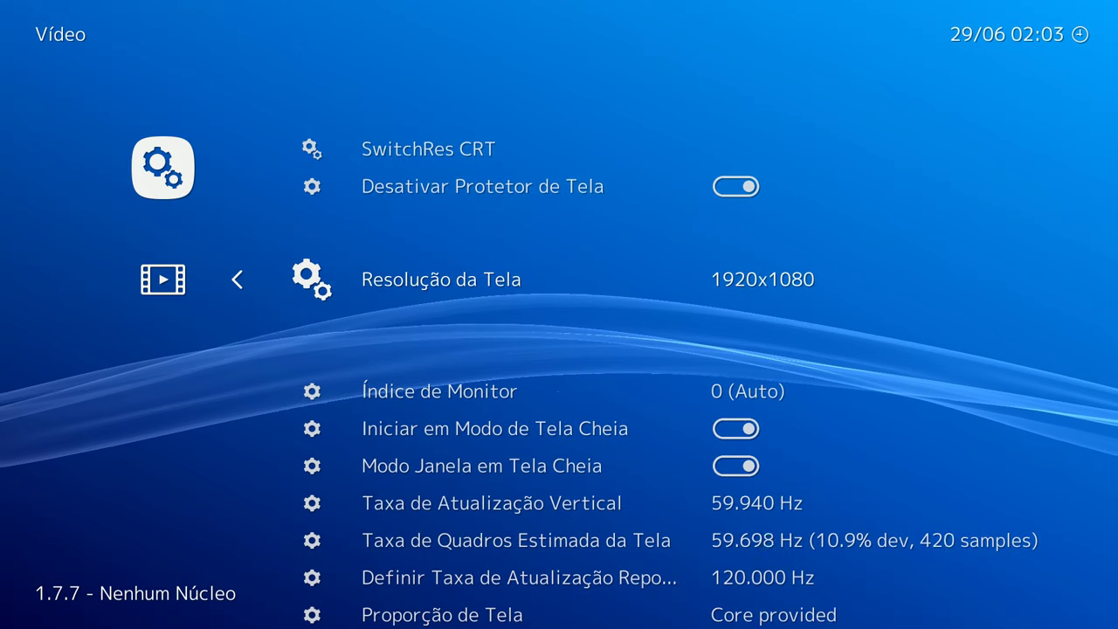
key("Up")
key("Down")
key("Down")
key("Down")
key("Down")
key("Down")
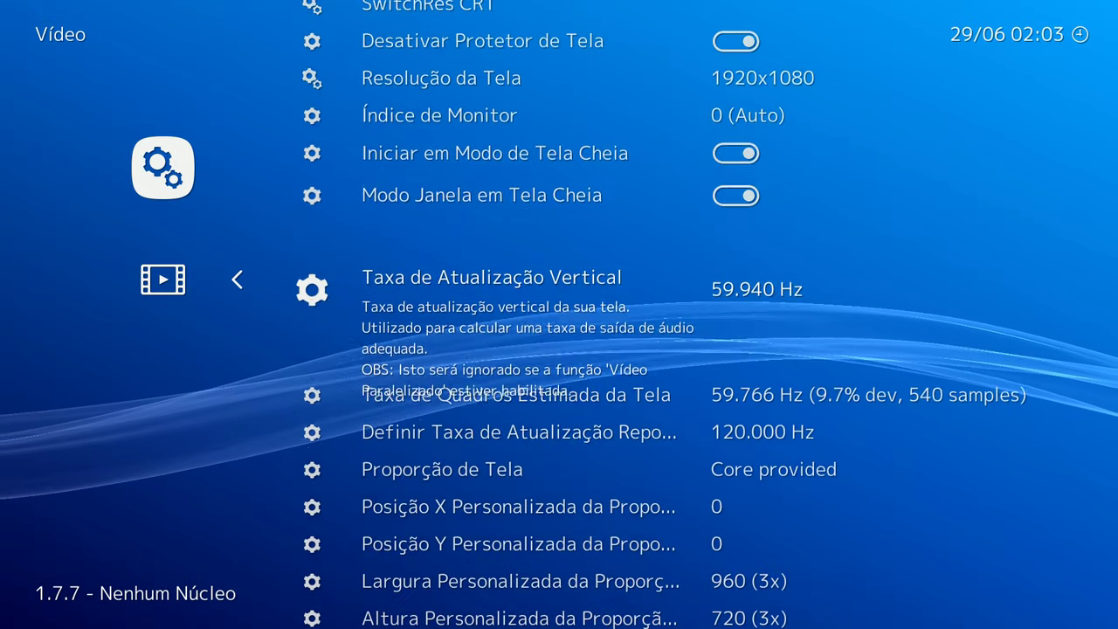
key("Down")
key("Down")
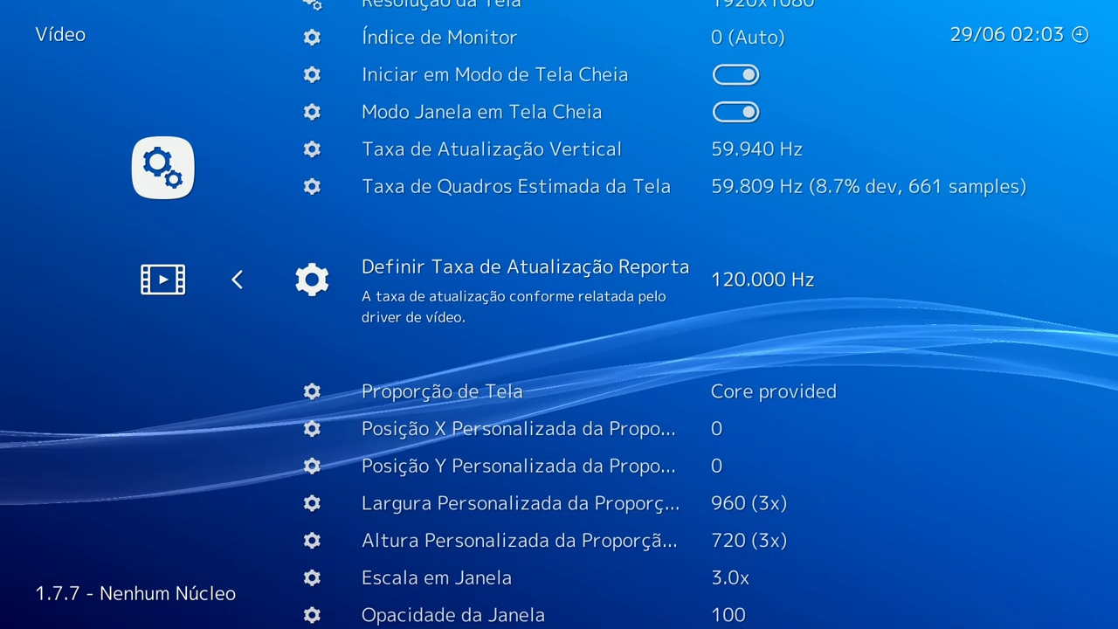
key("Down")
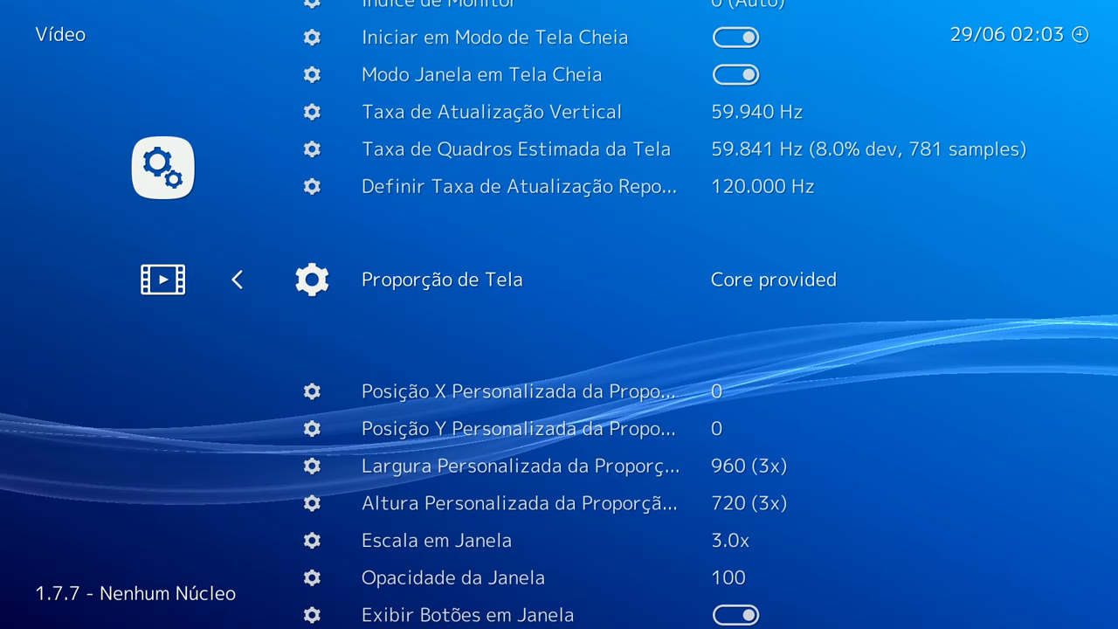
Examine the V-Sync, Vsync Adaptativo and Sincronia Rígida de GPU options, then leave the Vídeo settings.
key("Down")
key("Down")
key("Down")
key("Down")
key("Down")
key("Down")
key("Down")
key("Down")
key("Down")
key("Down")
key("Down")
key("Down")
key("Down")
key("Down")
key("Down")
key("Down")
key("Down")
key("Down")
key("Down")
key("Down")
key("Up")
key("Up")
key("Up")
key("Up")
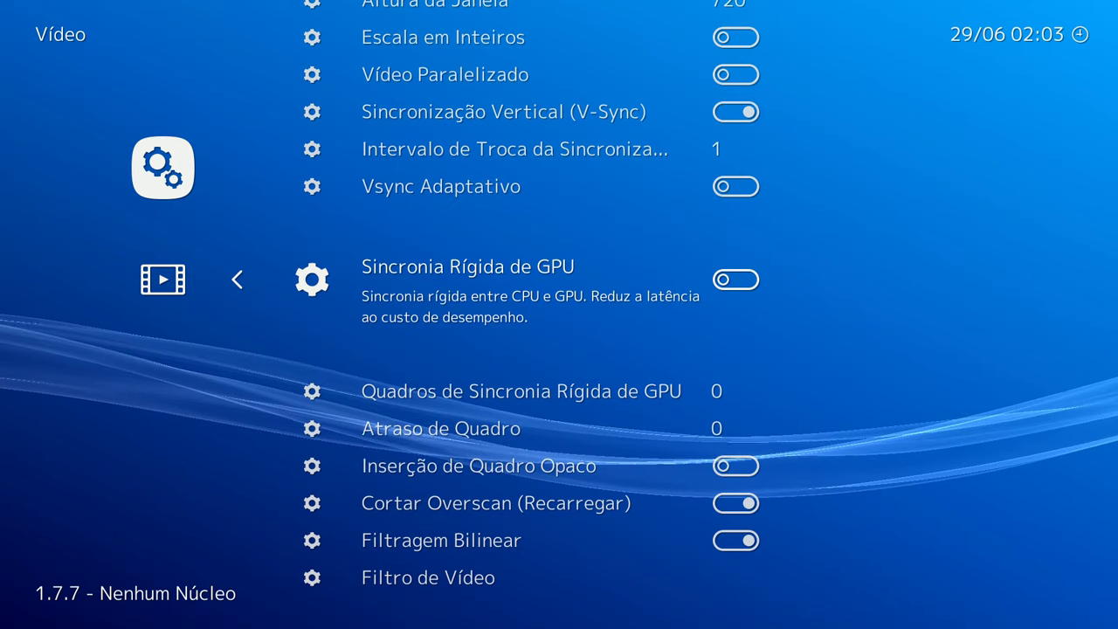
key("Up")
key("Down")
key("Up")
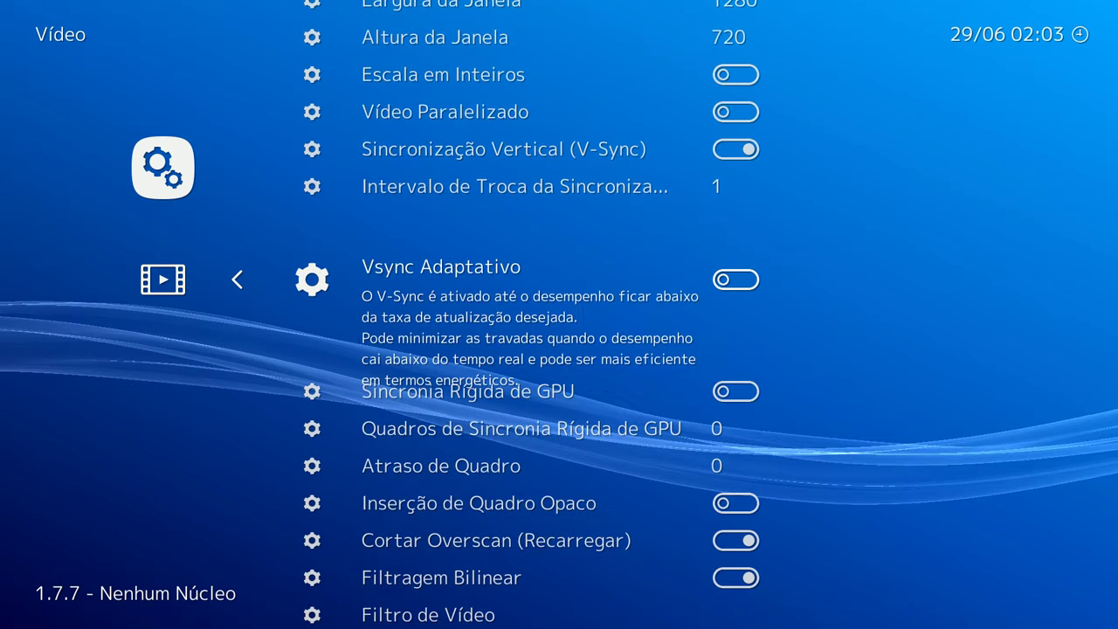
key("Up")
key("Up")
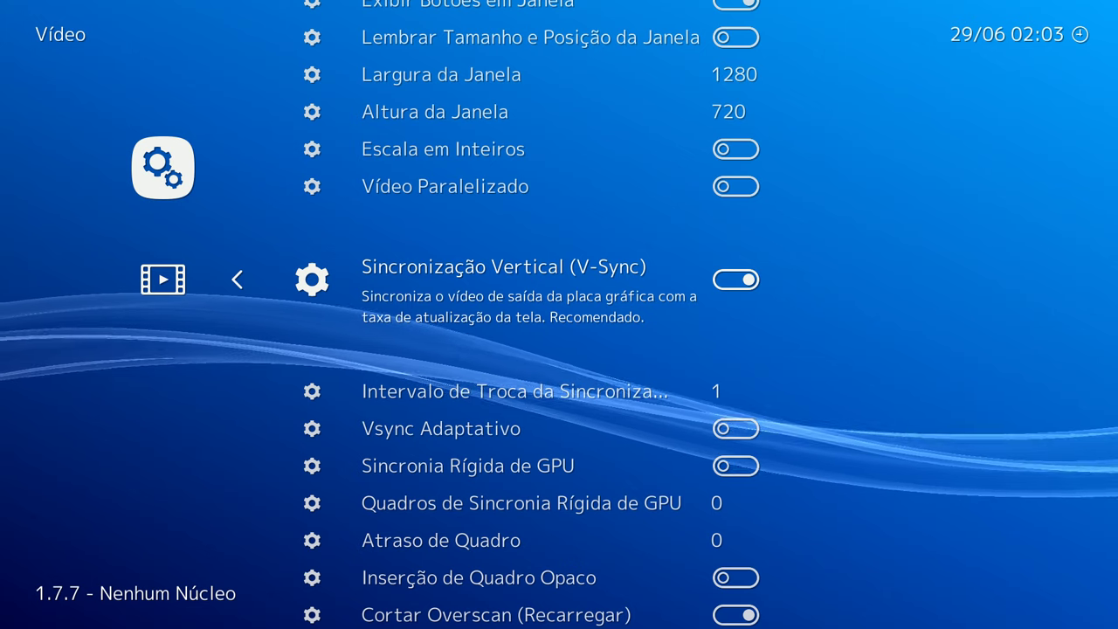
key("BackSpace")
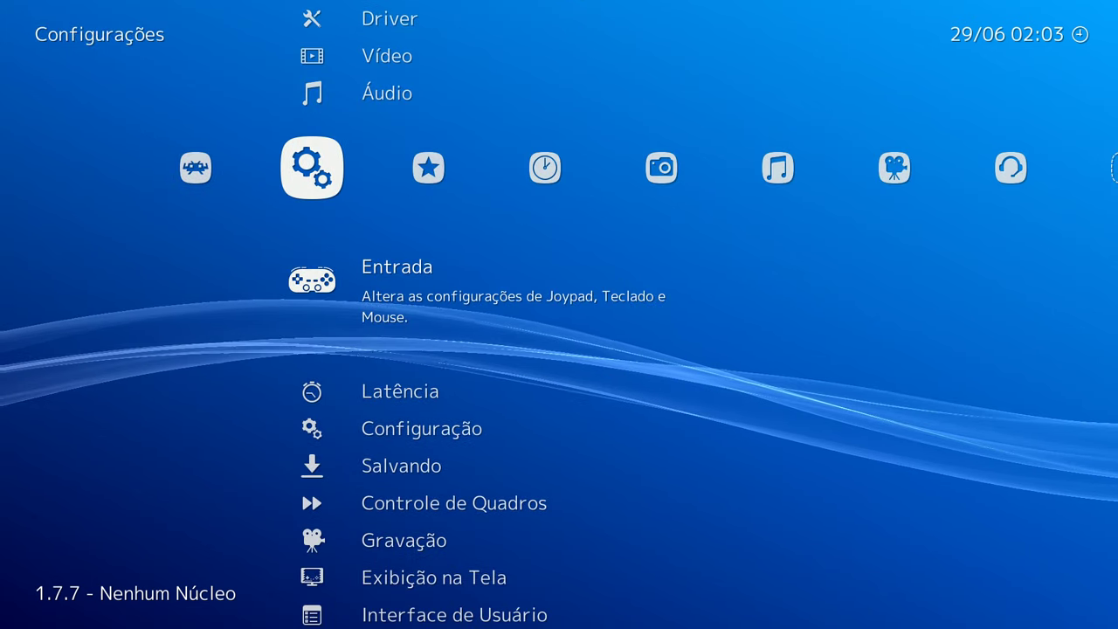
Open the Atualizador de Núcleo under Atualizador On-line in the main menu.
key("Left")
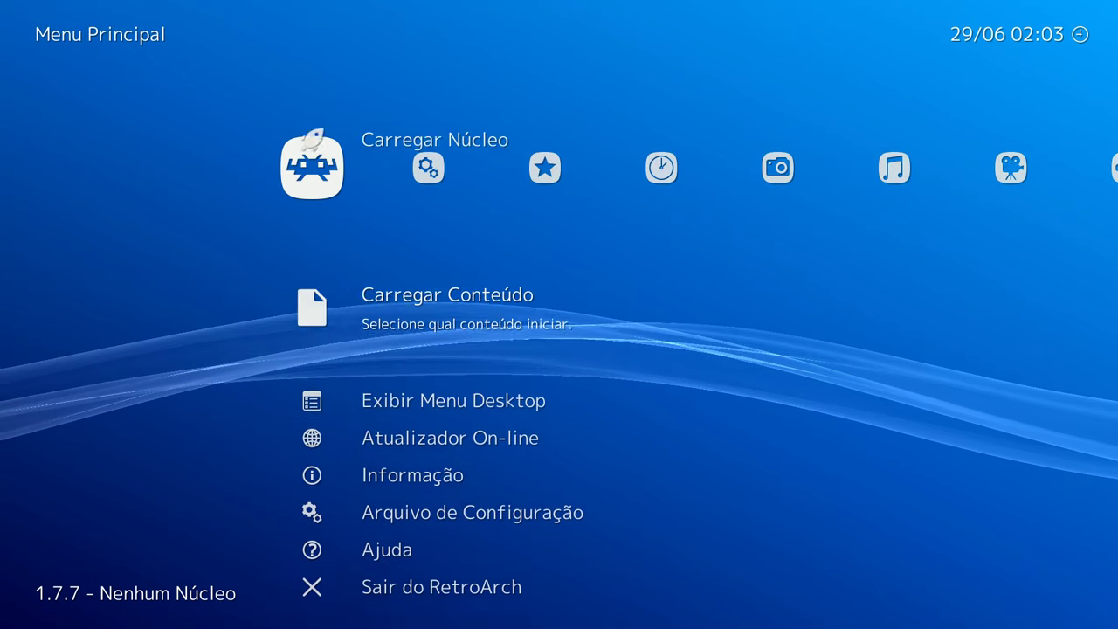
key("Down")
key("Return")
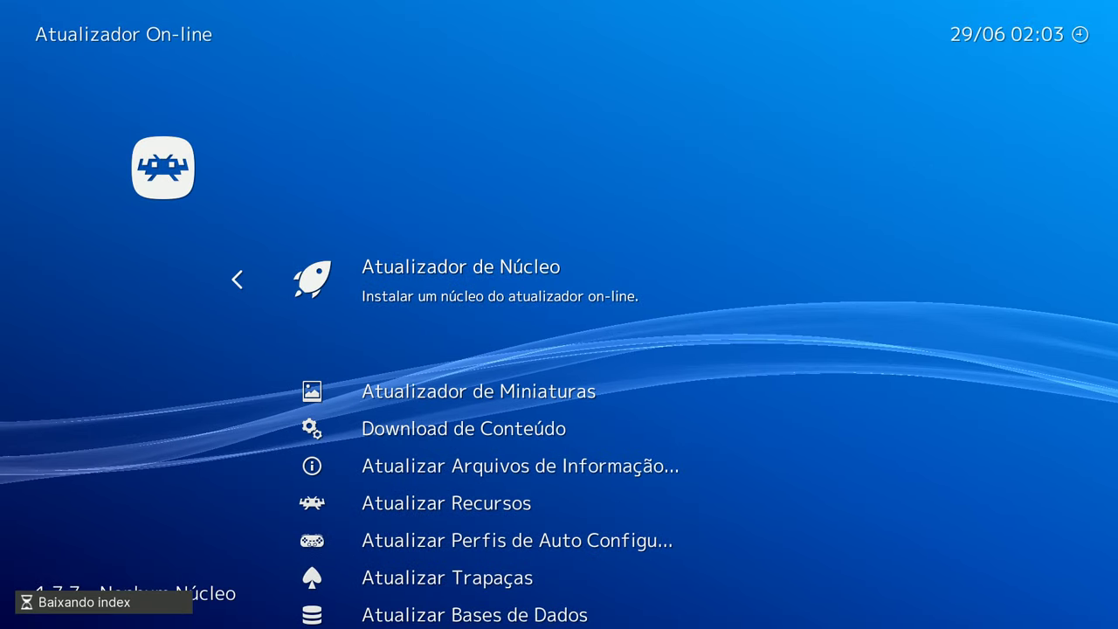
Browse the downloadable cores in the Atualizador de Núcleo as far as the Sony PlayStation entries, then return to Atualizador On-line.
key("Down")
key("Down")
key("Down")
key("Down")
key("Down")
key("Down")
key("Down")
key("Down")
key("Down")
key("Down")
key("Down")
key("Down")
key("Down")
key("Down")
key("Down")
key("Down")
key("Down")
key("Down")
key("Down")
key("Down")
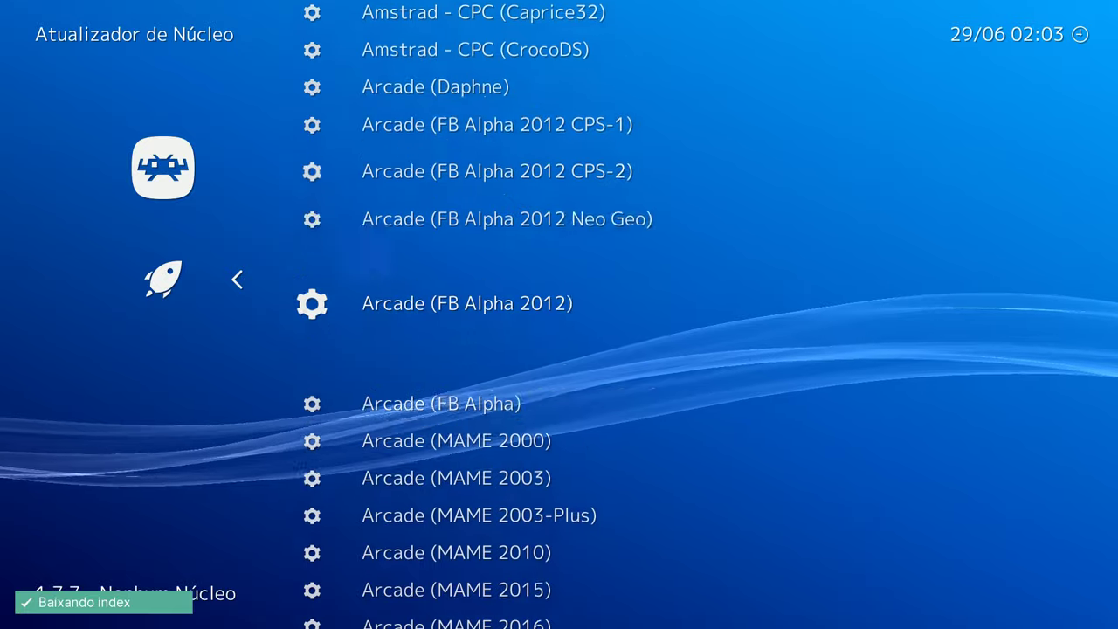
key("Down")
key("Down")
key("Down")
key("Down")
key("Down")
key("Down")
key("Down")
key("Down")
key("Down")
key("Down")
key("Down")
key("Down")
key("Down")
key("Down")
key("Down")
key("Down")
key("Down")
key("Down")
key("Down")
key("Down")
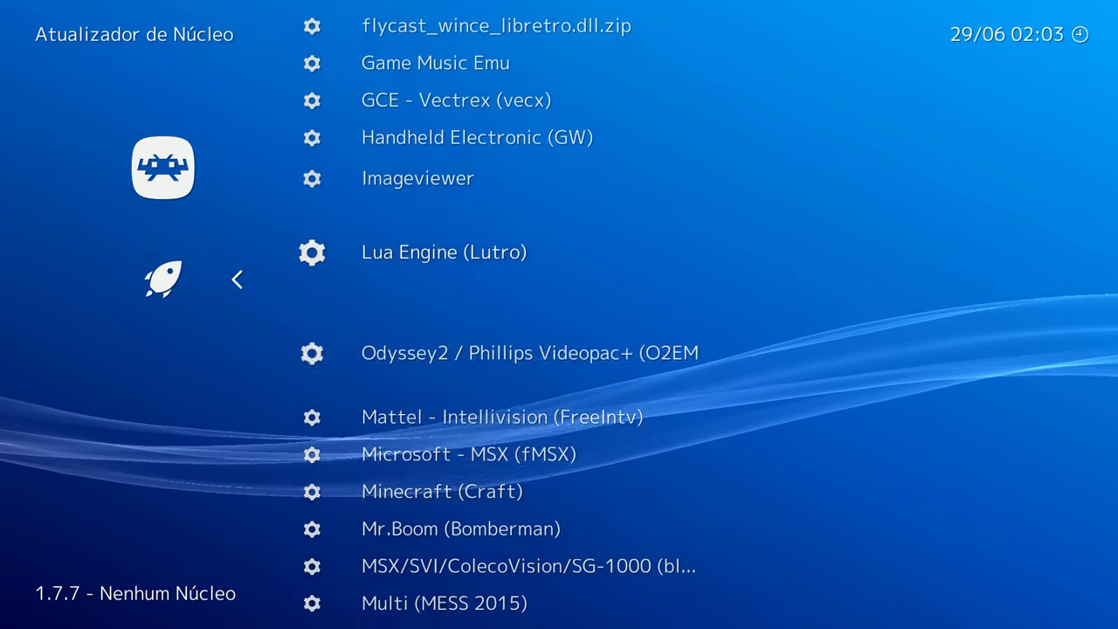
key("Down")
key("Down")
key("Down")
key("Down")
key("Down")
key("Down")
key("Down")
key("Down")
key("Down")
key("Down")
key("Down")
key("Down")
key("Down")
key("Down")
key("Down")
key("Down")
key("Down")
key("Down")
key("Down")
key("Down")
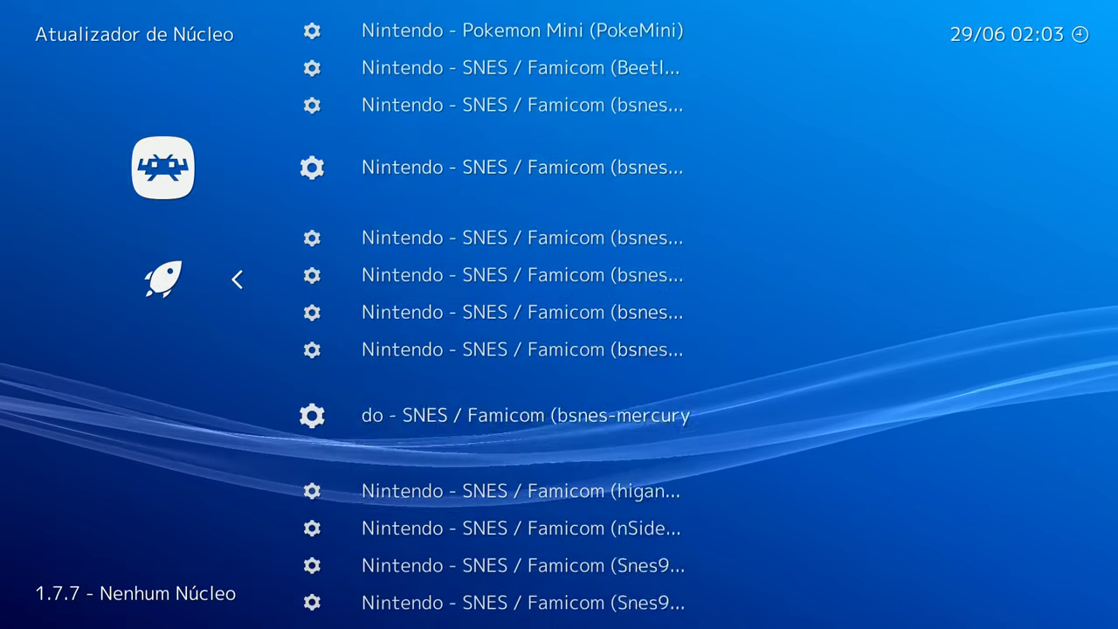
key("Down")
key("Down")
key("Down")
key("Down")
key("Down")
key("Down")
key("Down")
key("Down")
key("Down")
key("Down")
key("Down")
key("Down")
key("Down")
key("Down")
key("Down")
key("Down")
key("Down")
key("Down")
key("Down")
key("Down")
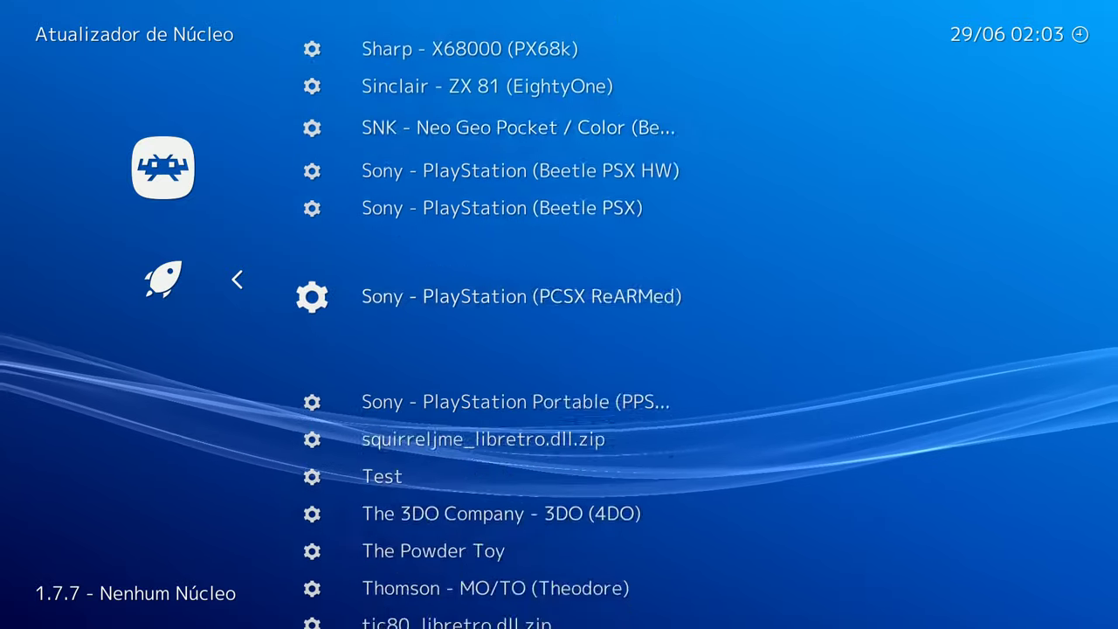
key("BackSpace")
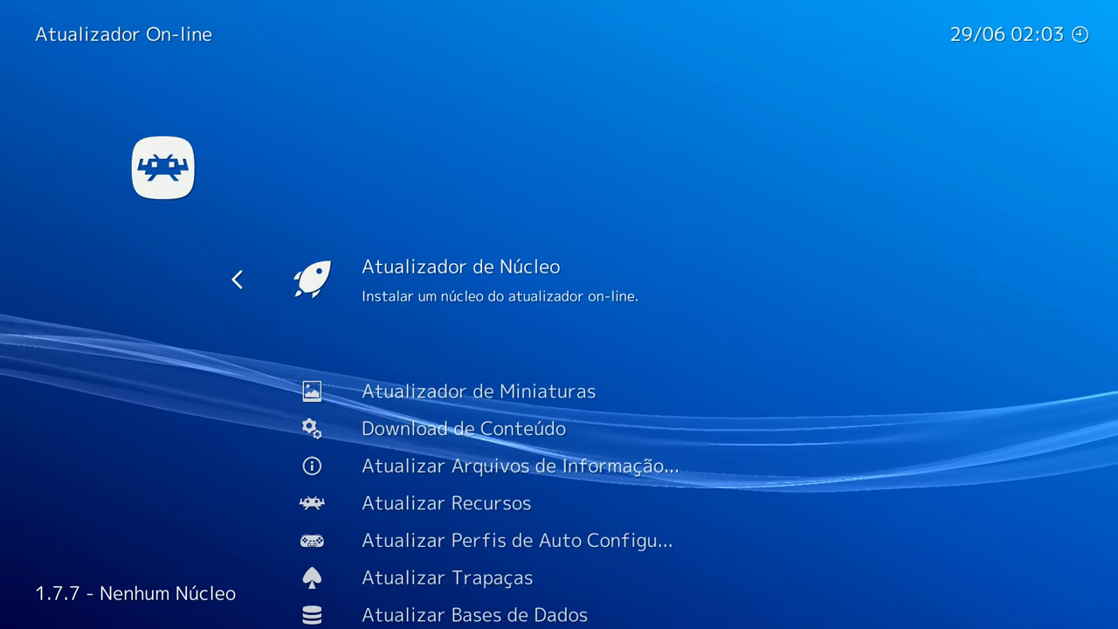
View the content categories offered under Download de Conteúdo, then return to Atualizador On-line.
key("Down")
key("Down")
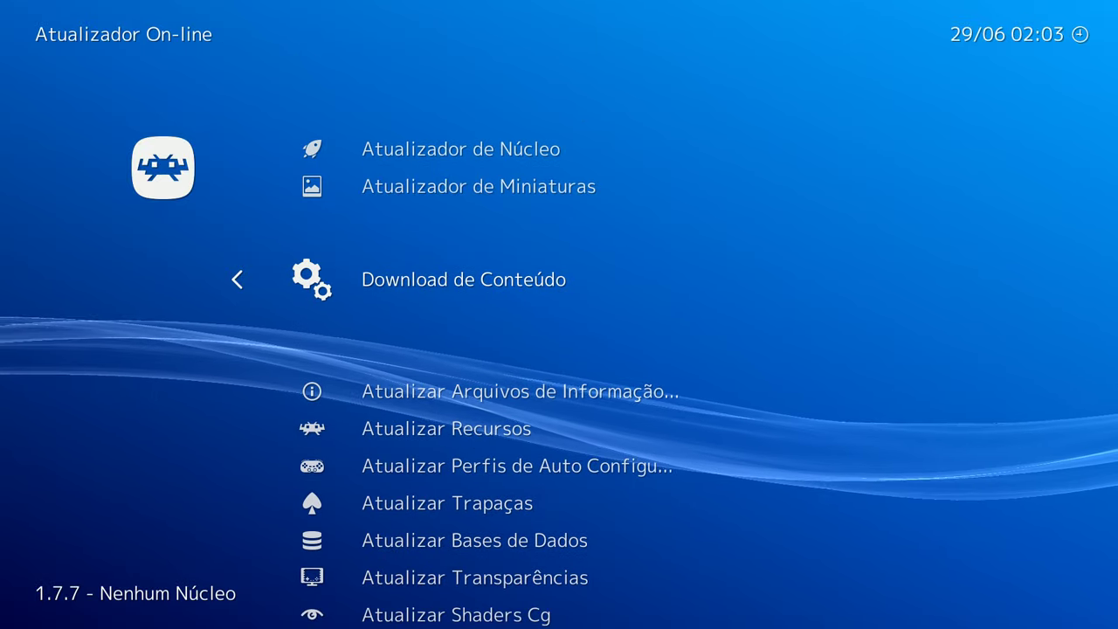
key("Return")
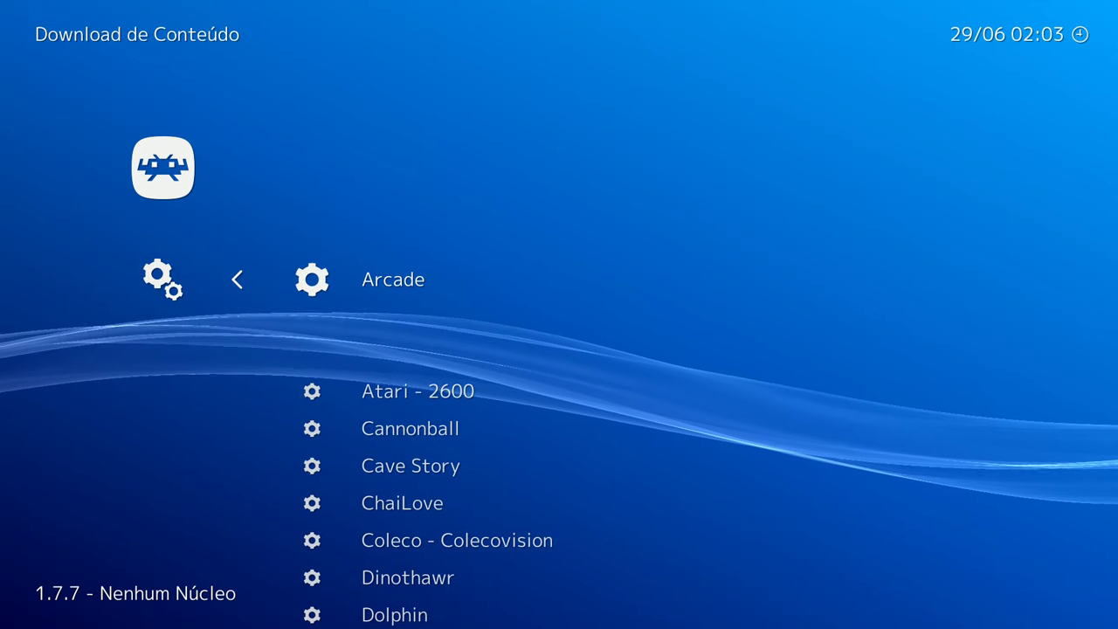
key("BackSpace")
Update the core information files (Arquivos de Informação de Núcleo) and the Recursos from the online updater.
key("Down")
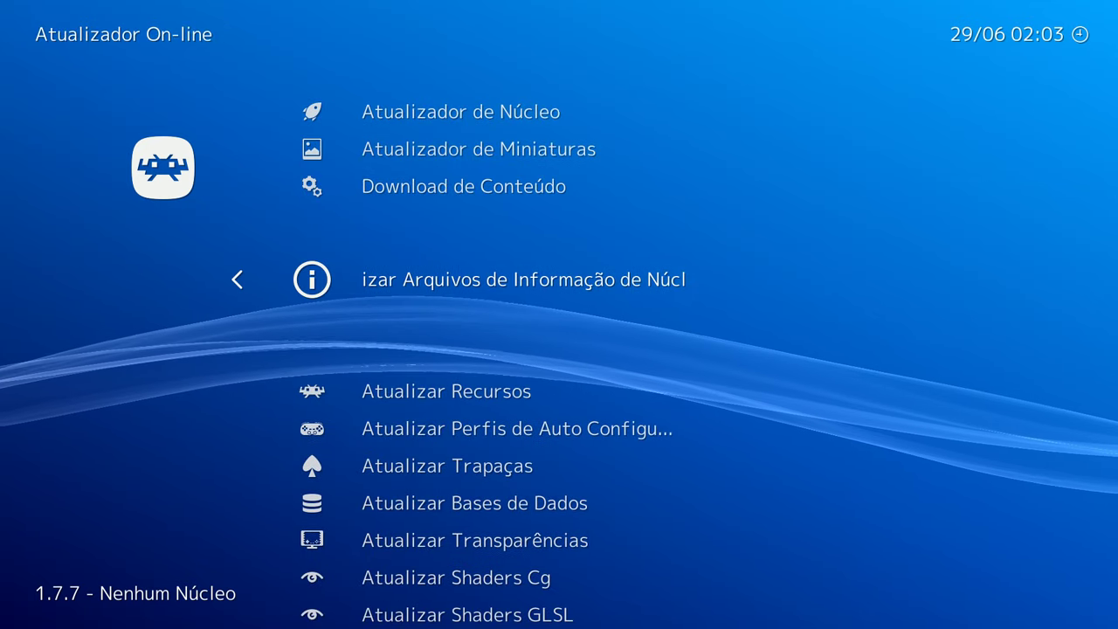
key("Return")
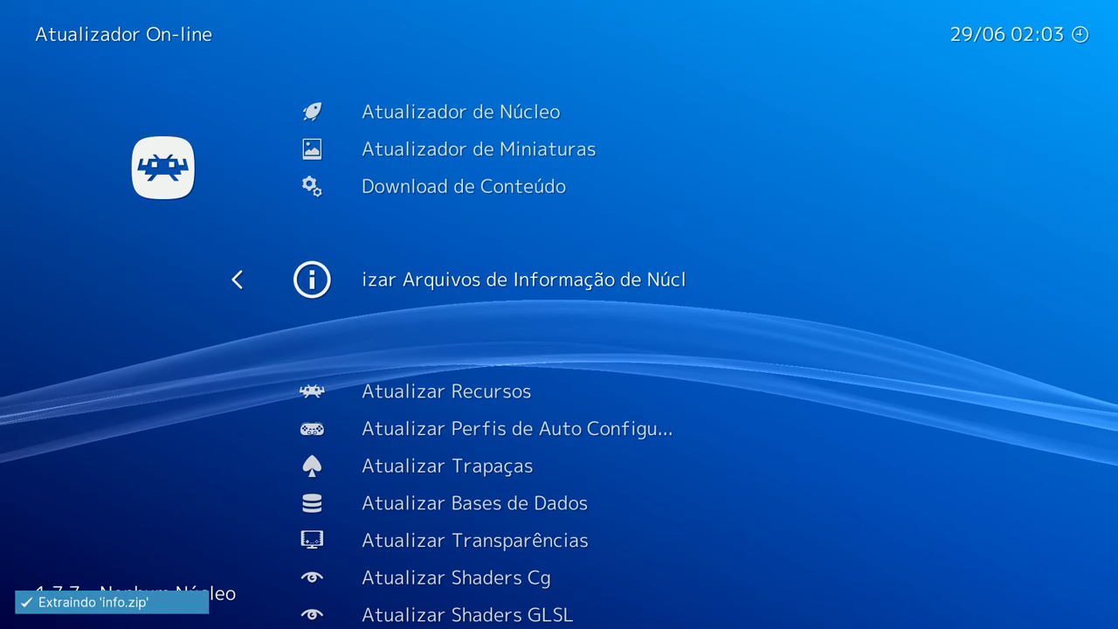
key("Down")
key("Return")
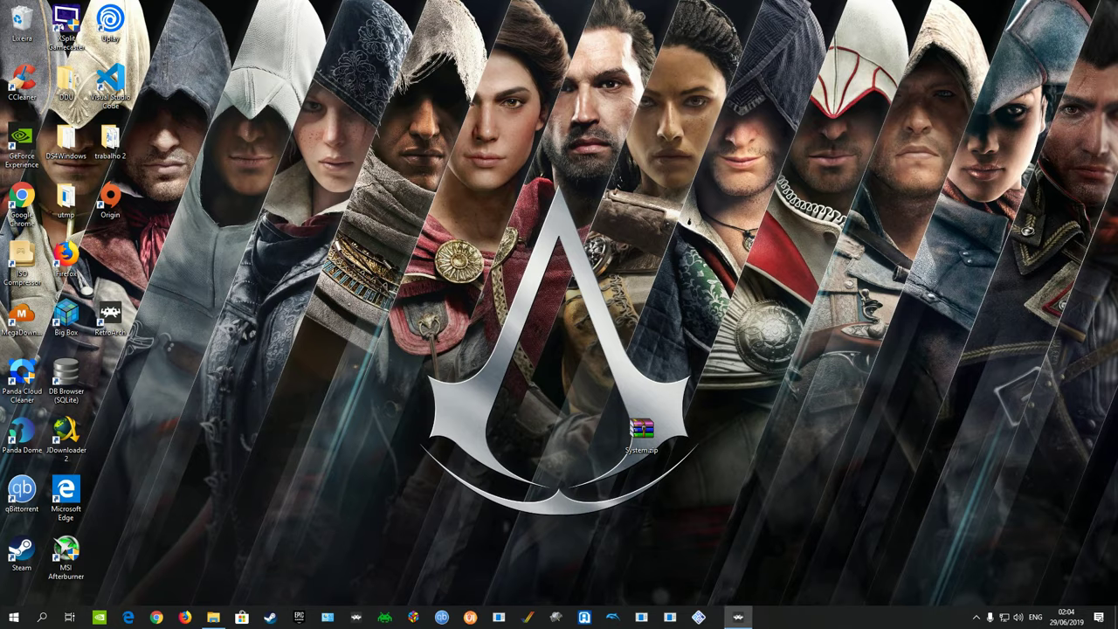
Update the controller auto-configuration profiles and the Trapaças from the online updater.
key("Down")
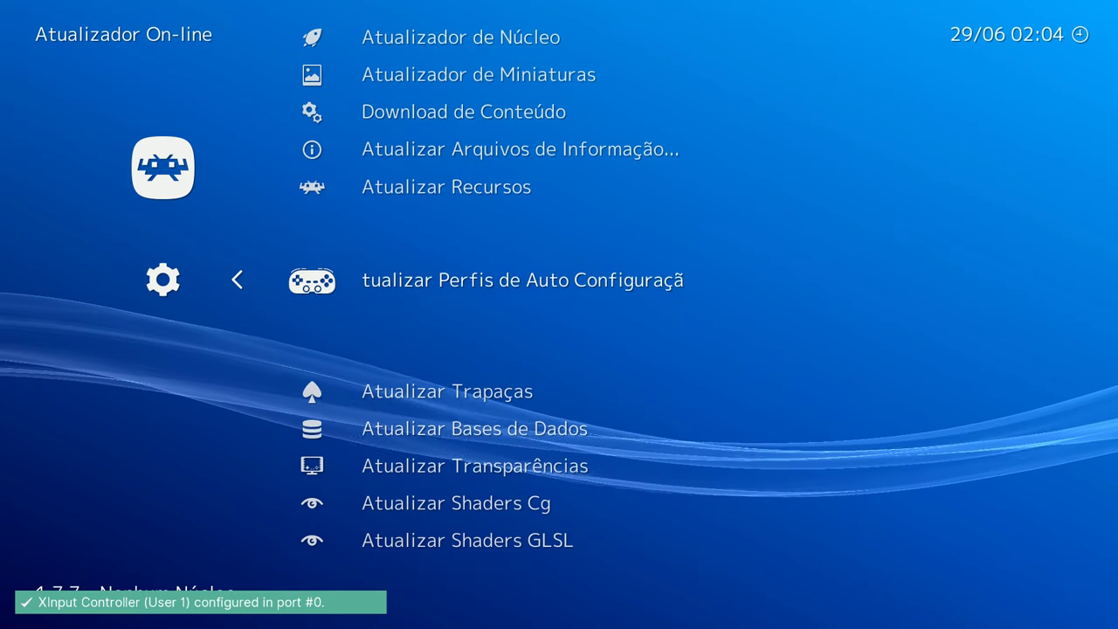
key("Return")
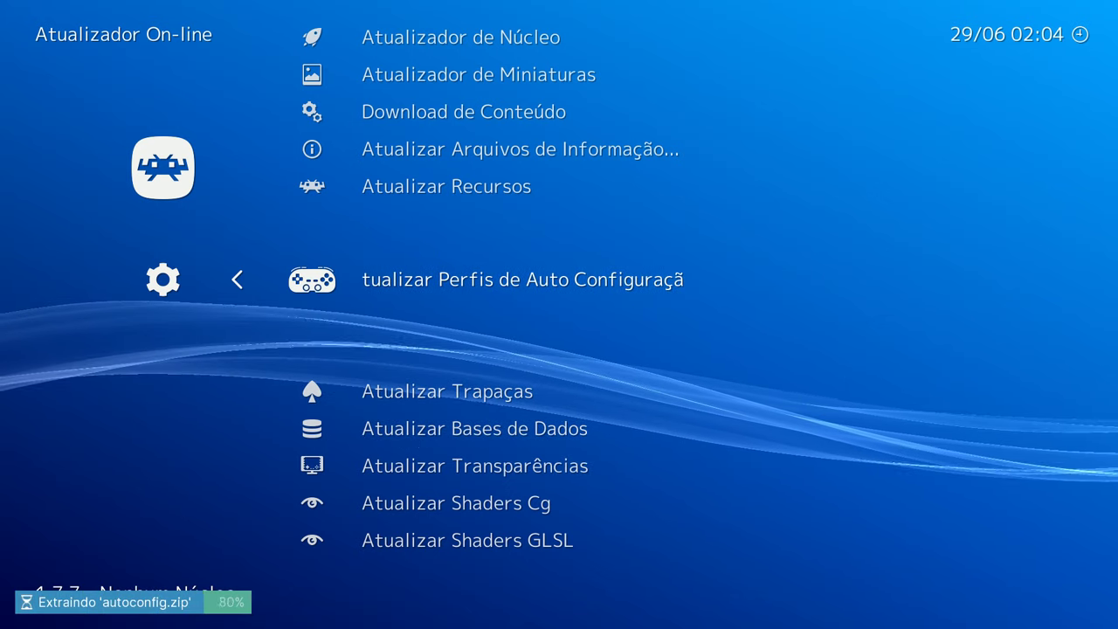
key("Down")
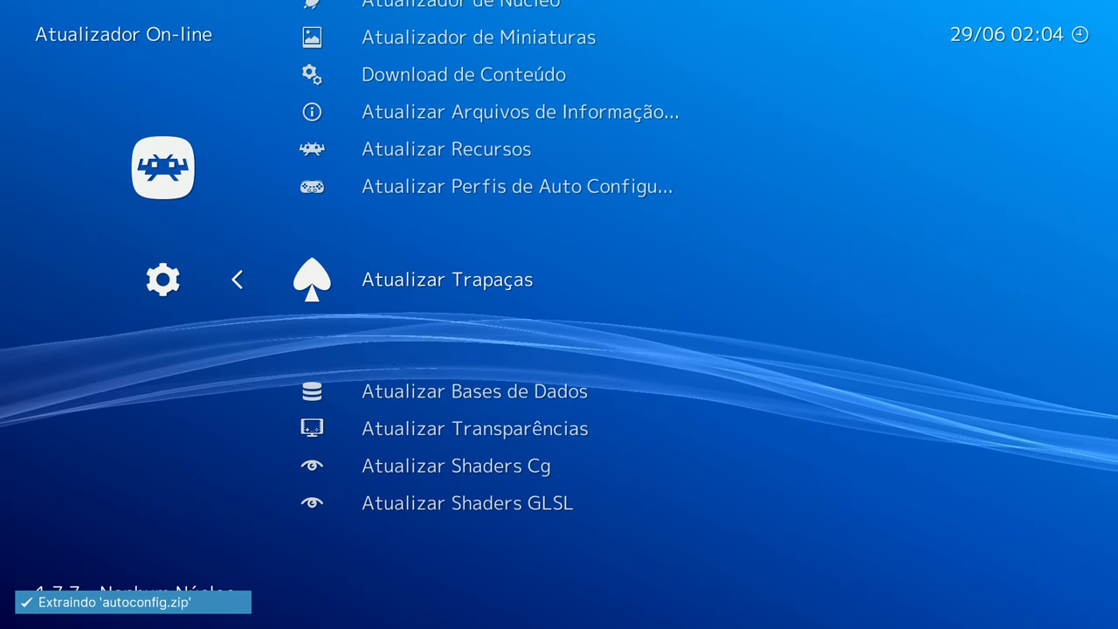
key("Return")
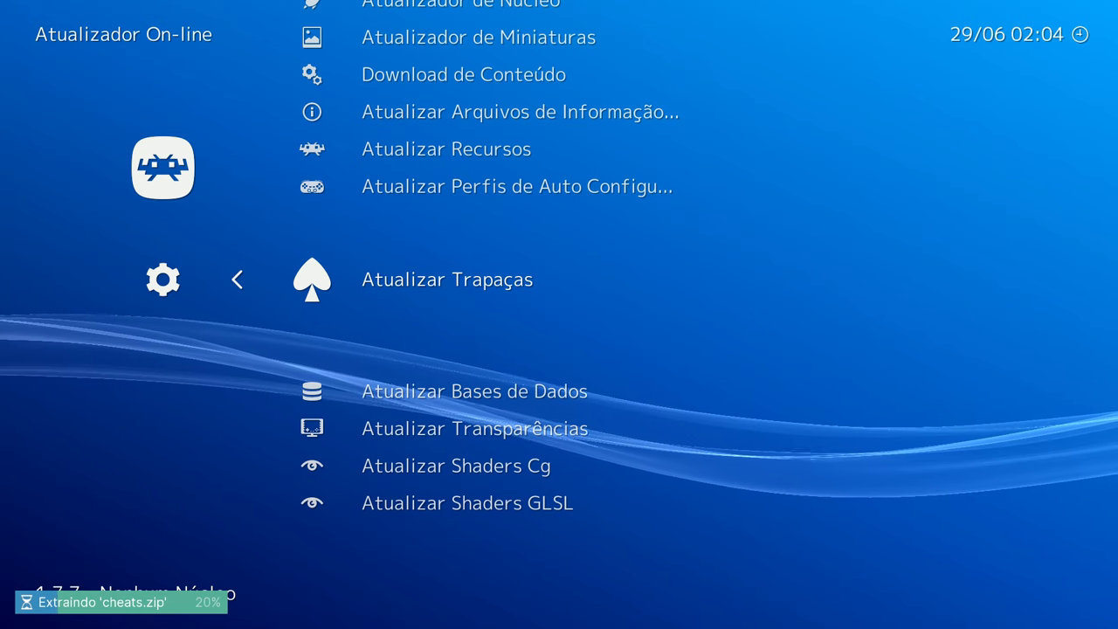
Update the Bases de Dados and the Transparências from the online updater.
key("Down")
key("Return")
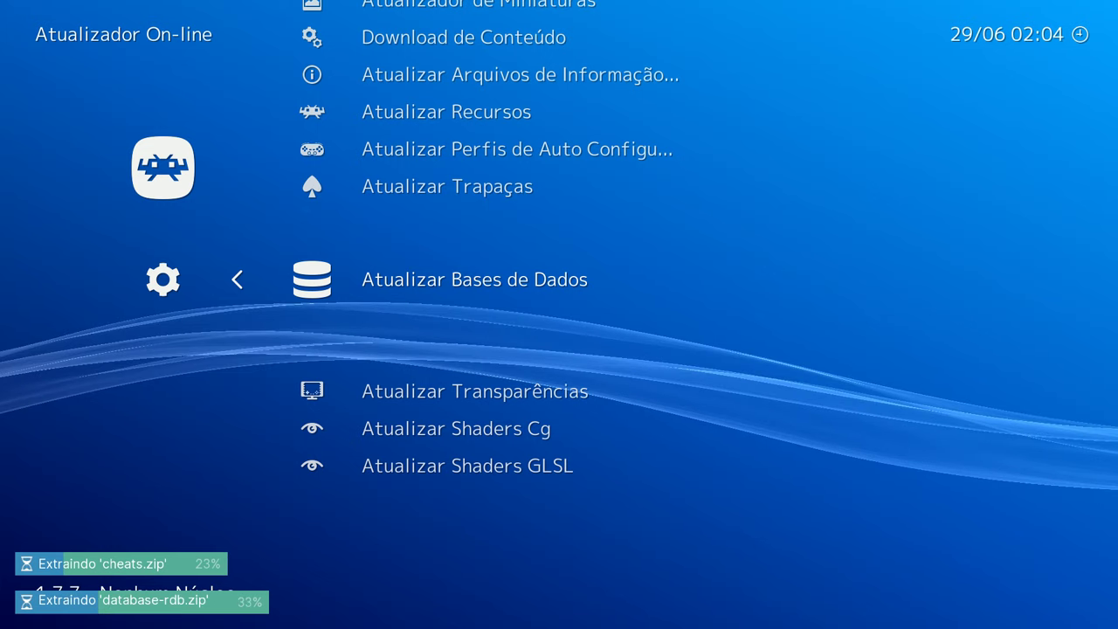
key("Down")
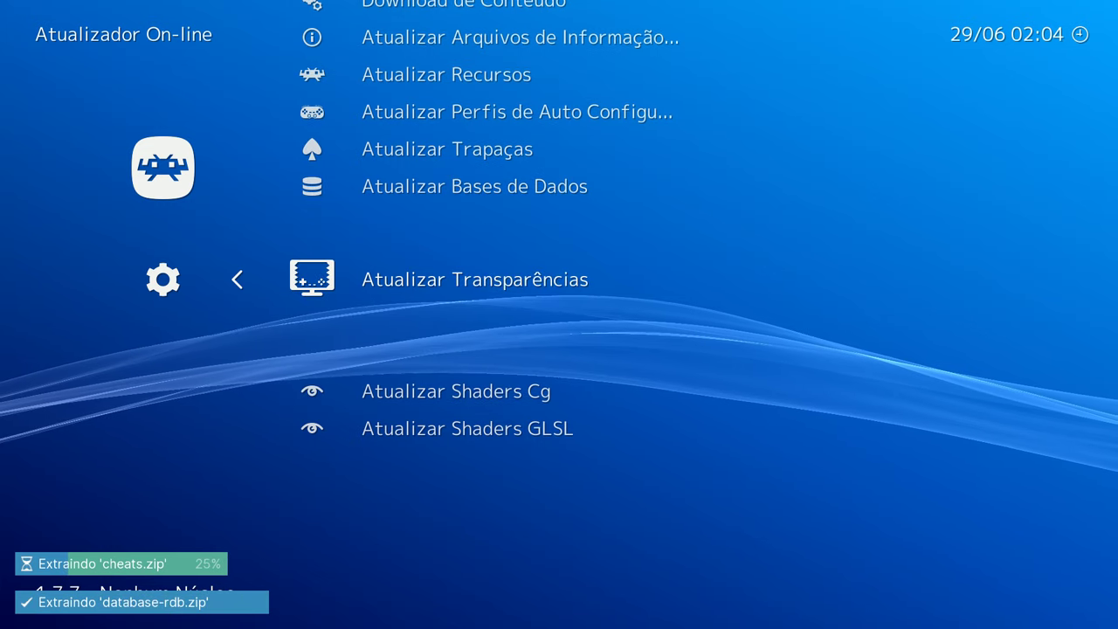
key("Return")
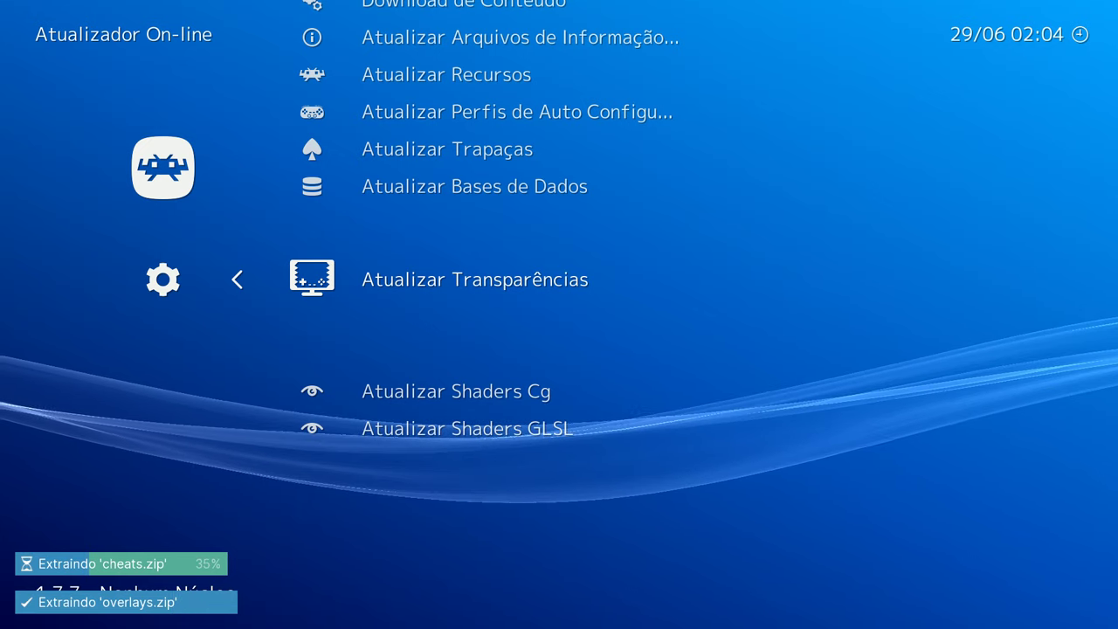
Update the Cg shaders and the GLSL shaders from the online updater.
key("Down")
key("Return")
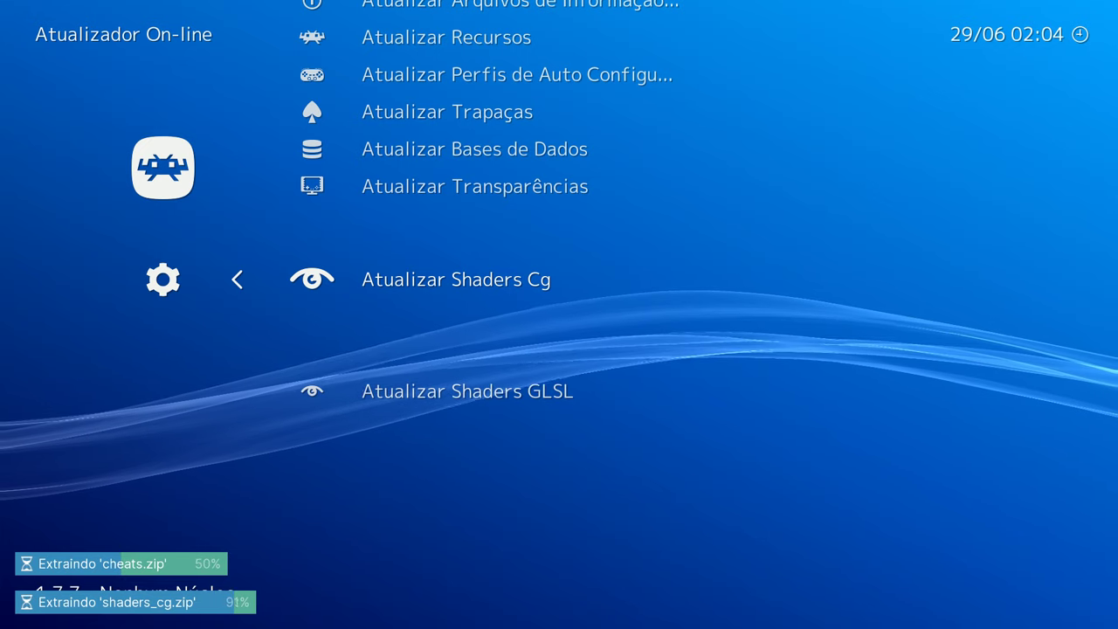
key("Down")
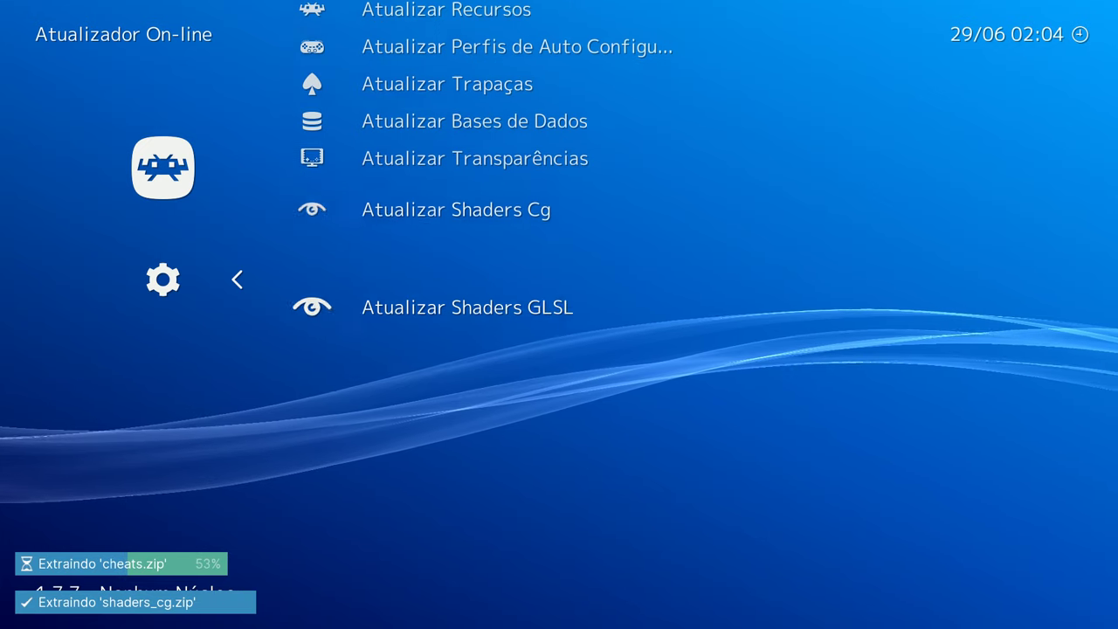
key("Return")
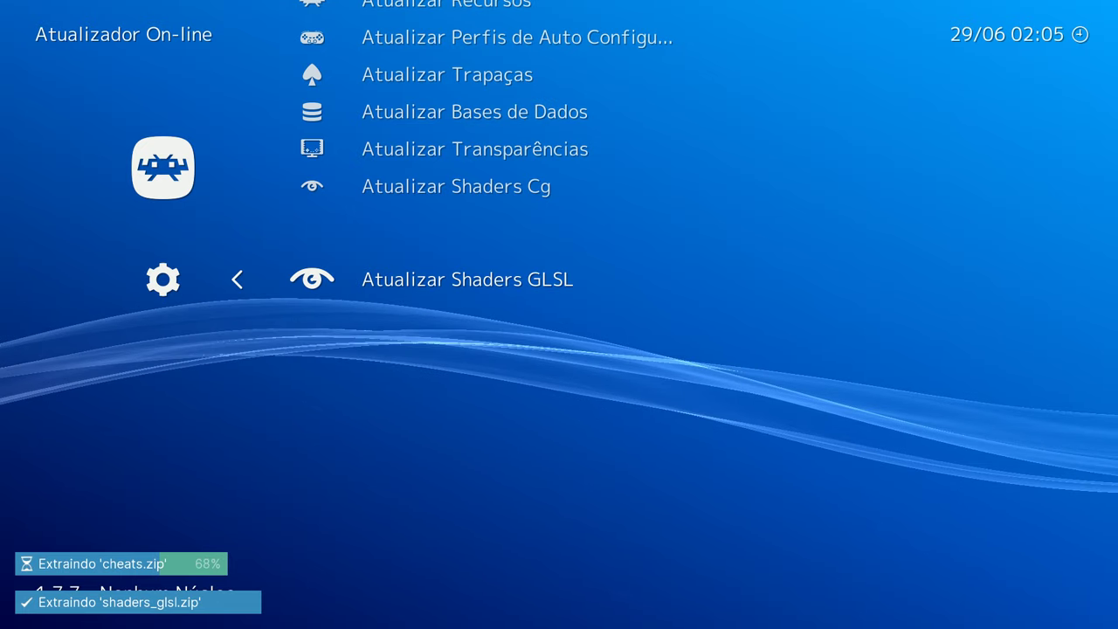
Reopen the Atualizador de Núcleo and browse its cores from the end of the list up to the Sega Saturn entries, then leave it.
key("Down")
key("Down")
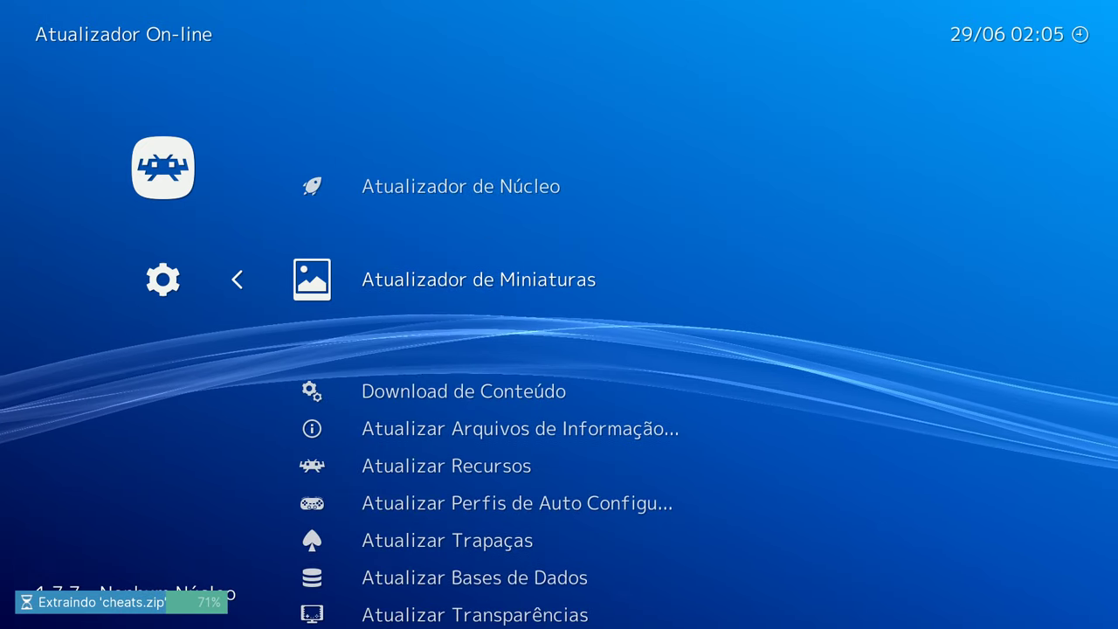
key("Up")
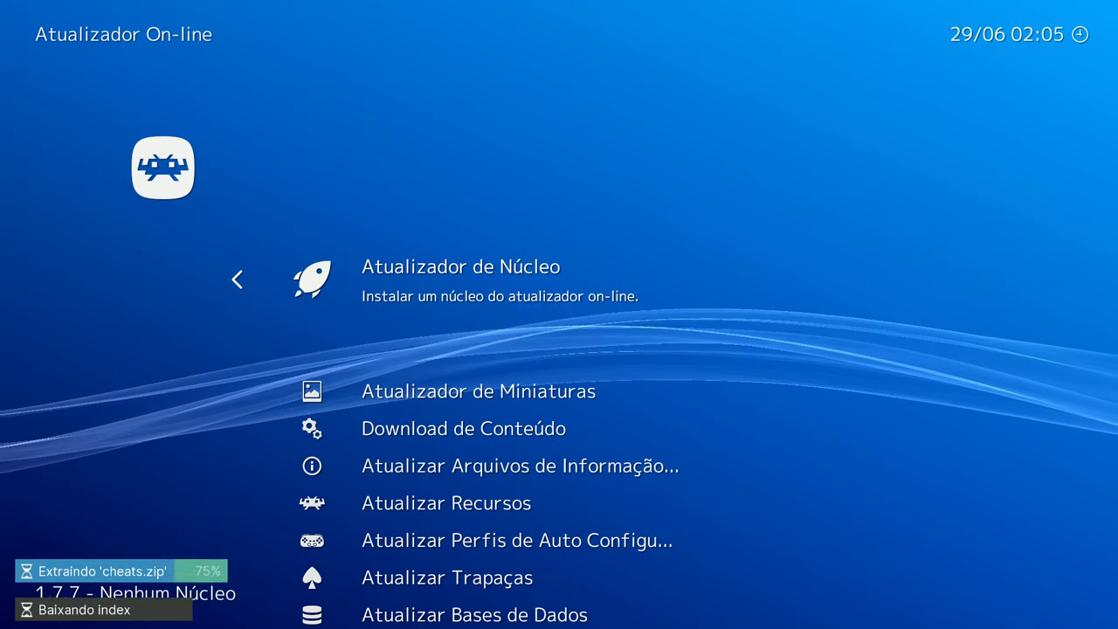
key("Return")
key("Up")
key("Up")
key("Up")
key("Up")
key("Up")
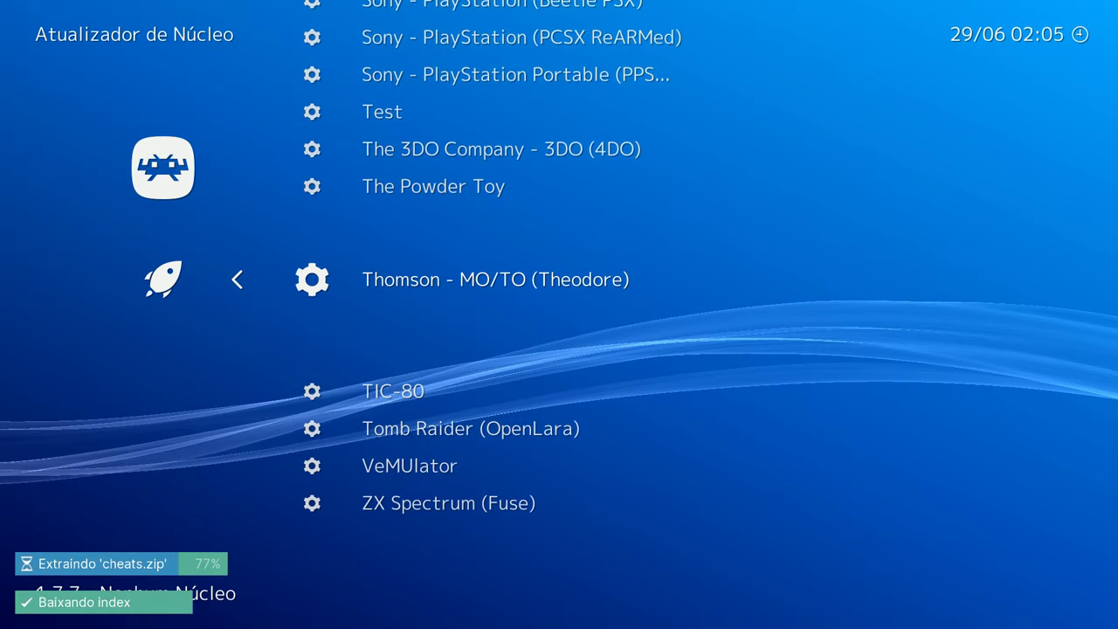
key("Up")
key("Up")
key("Up")
key("Up")
key("Up")
key("Up")
key("Up")
key("Up")
key("Up")
key("Up")
key("Up")
key("Up")
key("Up")
key("Up")
key("Up")
key("Up")
key("Up")
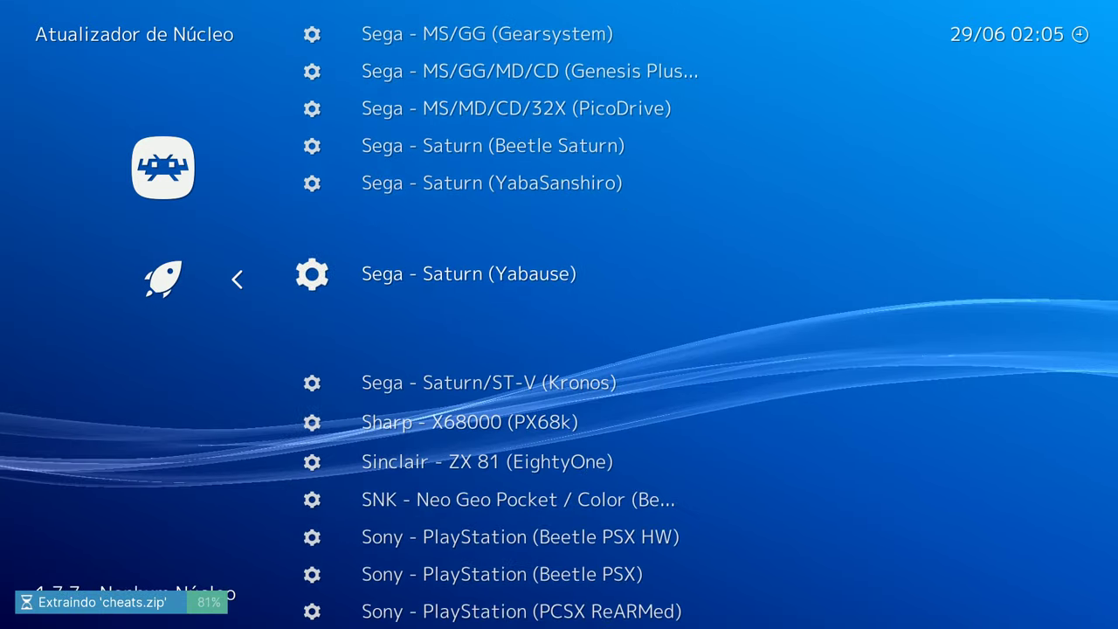
key("BackSpace")
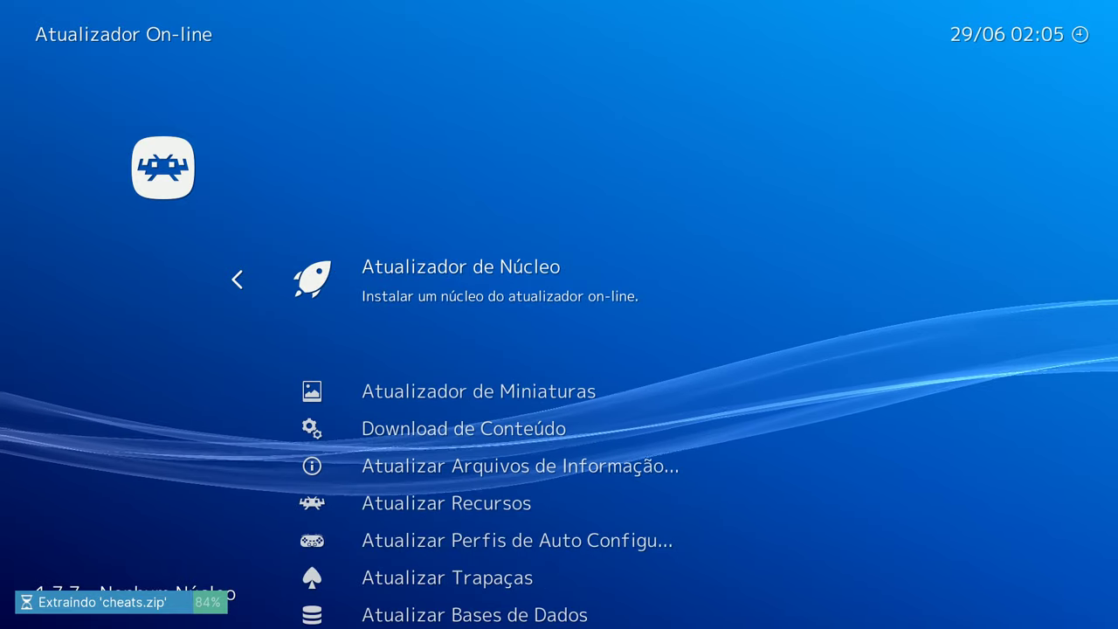
Save the current configuration through Arquivo de Configuração in the Menu Principal, then return to the main menu.
key("BackSpace")
key("Down")
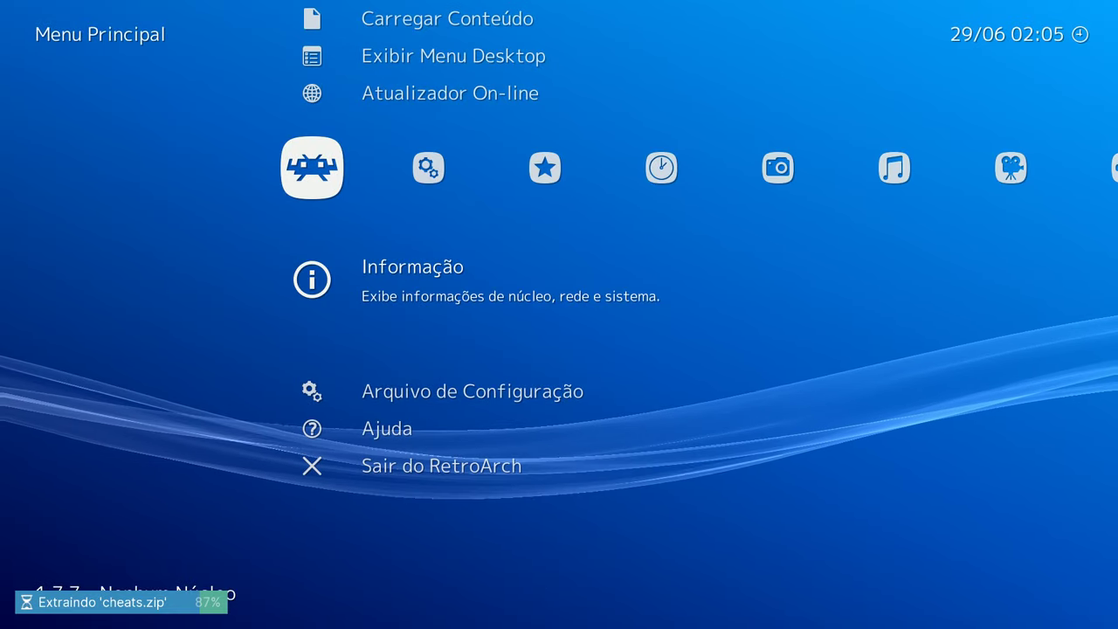
key("Down")
key("Return")
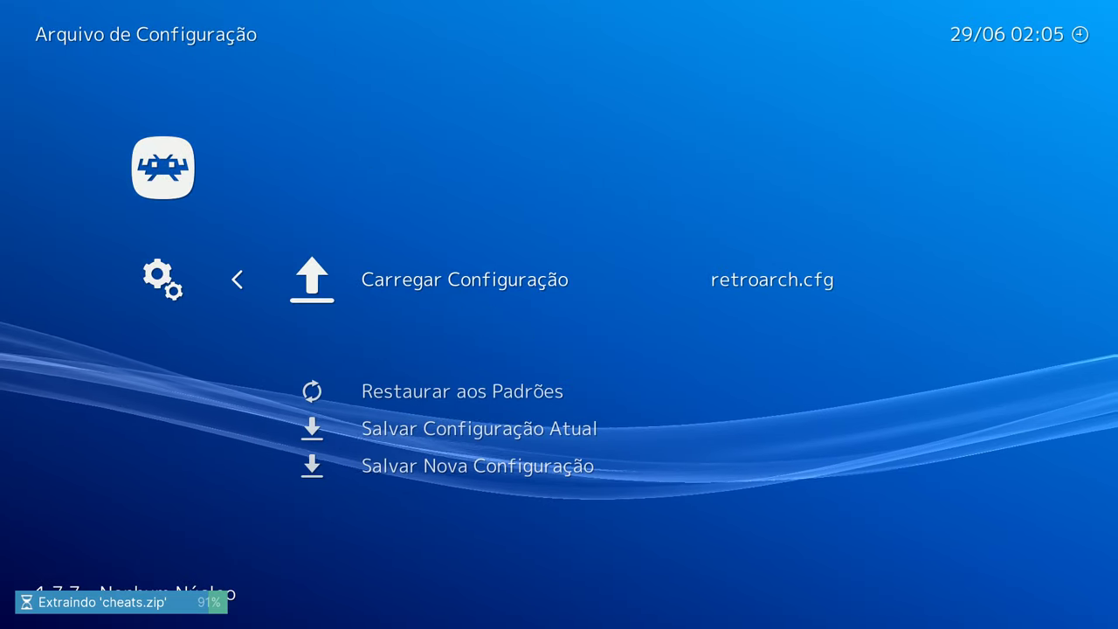
key("Down")
key("Down")
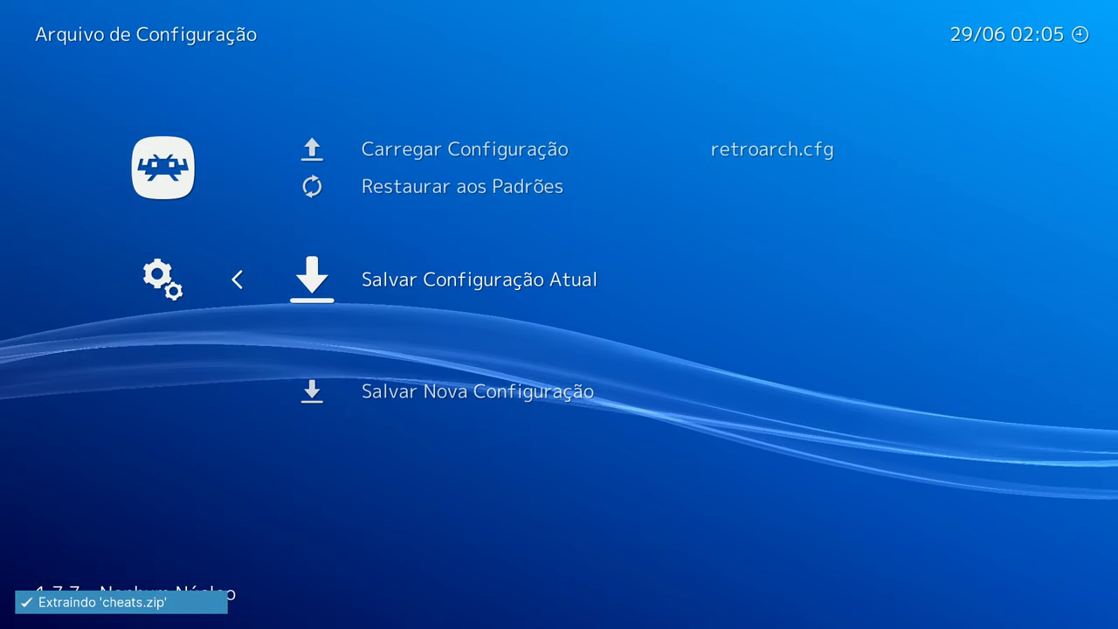
key("Return")
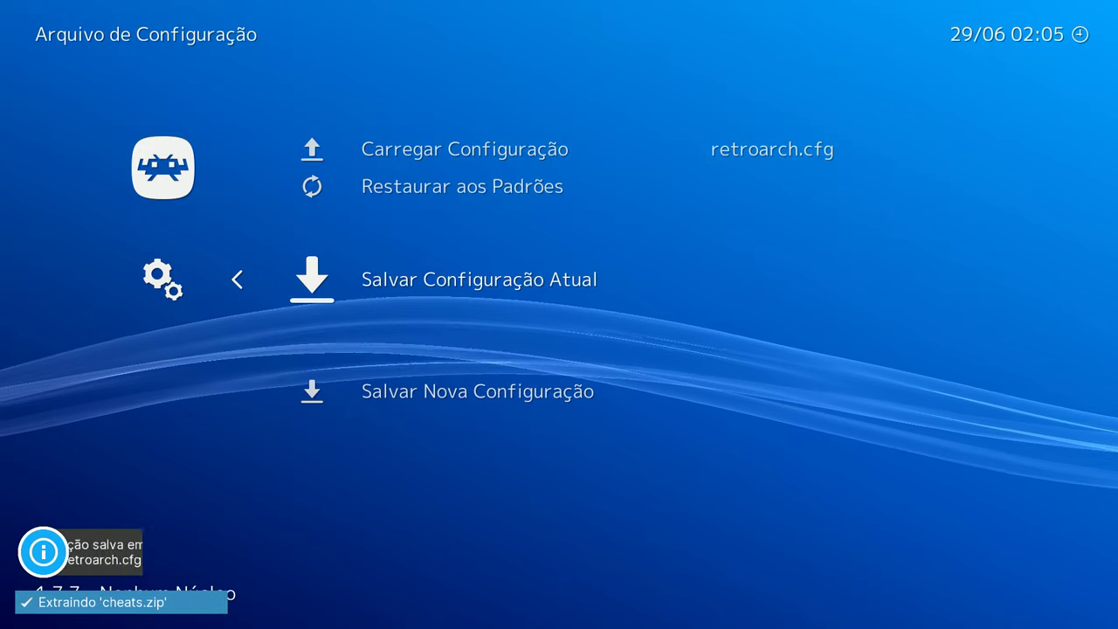
key("BackSpace")
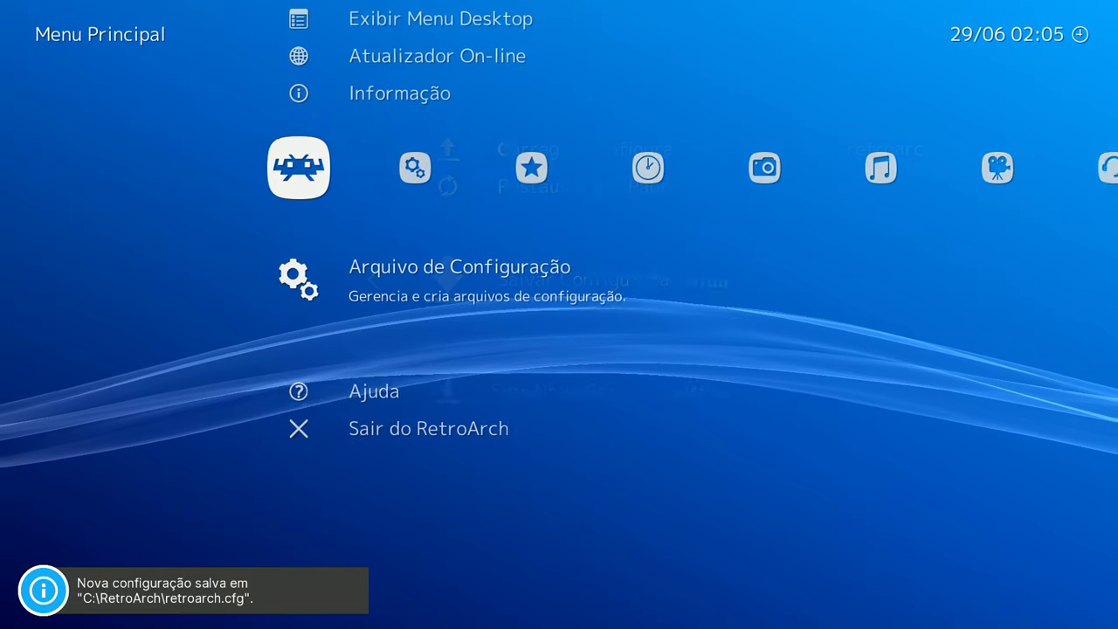
Open the Driver category in the settings section.
key("Up")
key("Up")
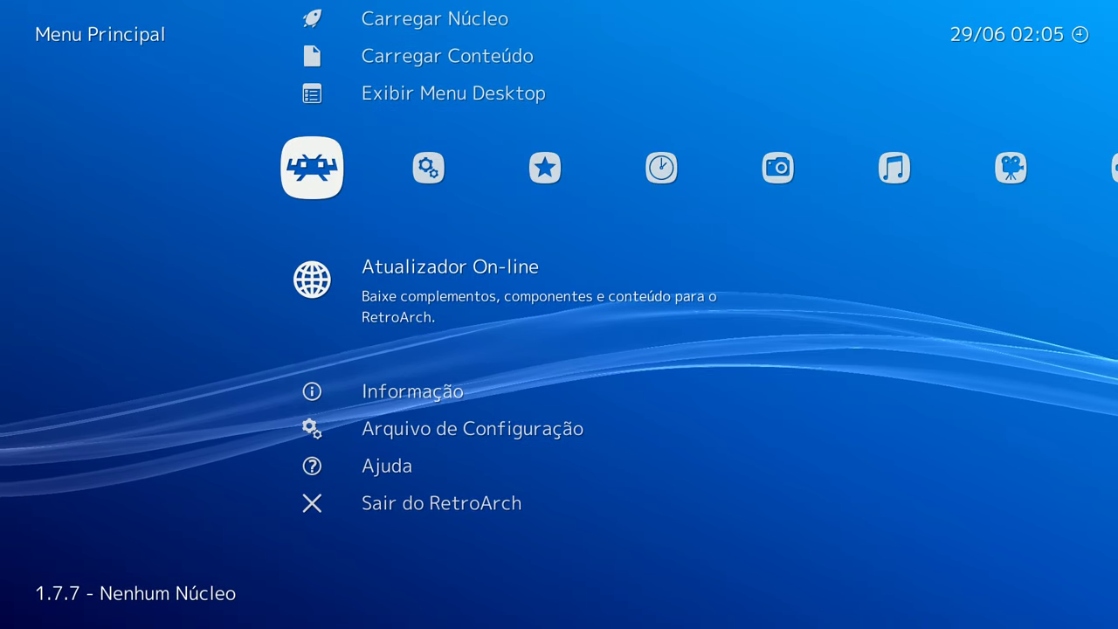
key("Up")
key("Up")
key("Up")
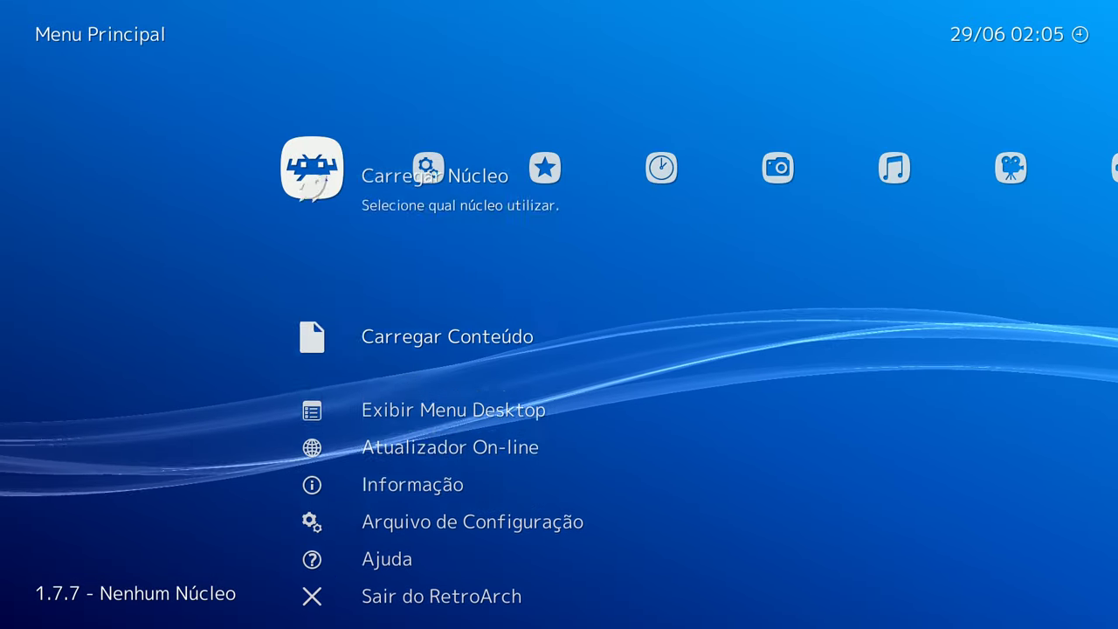
key("Right")
key("Return")
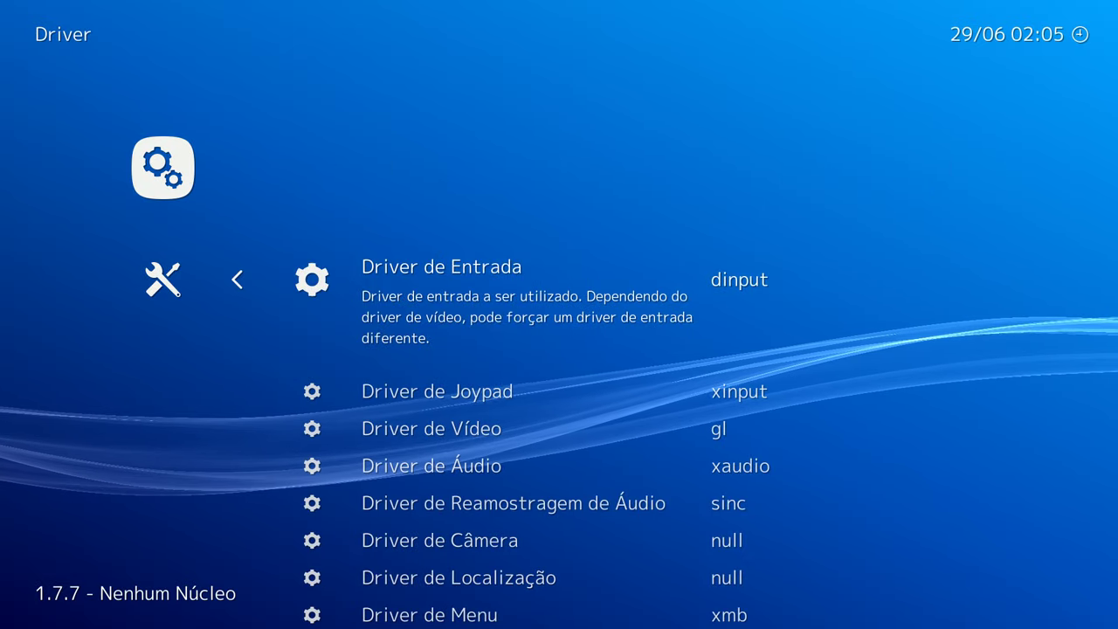
Review the options available for Driver de Vídeo, then leave the list without choosing one.
key("Down")
key("Down")
key("Return")
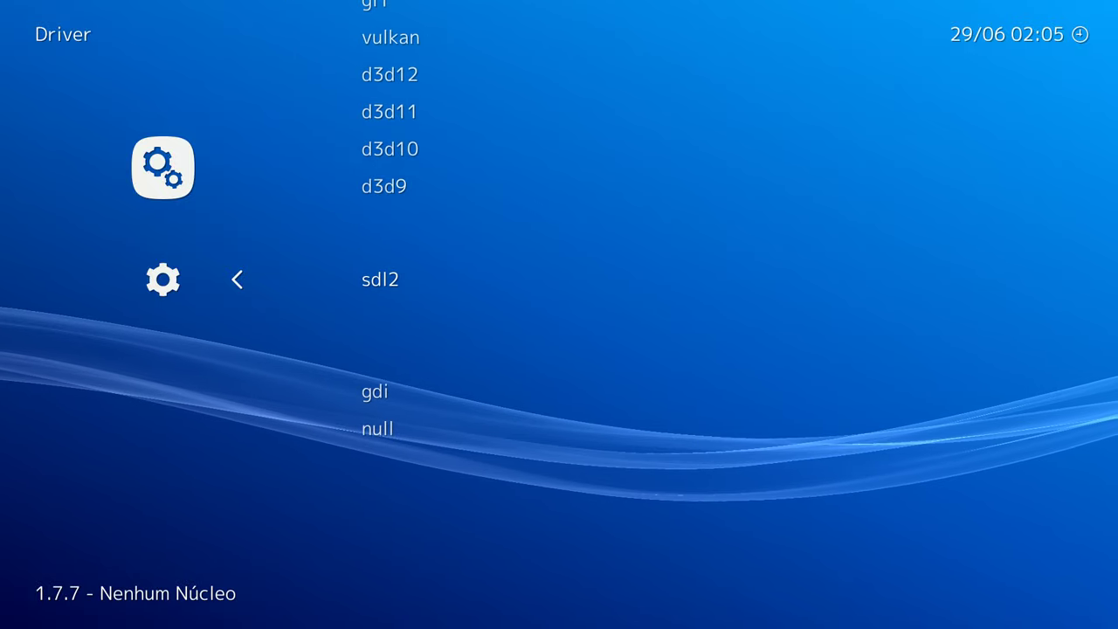
key("Down")
key("Down")
key("Down")
key("Down")
key("Down")
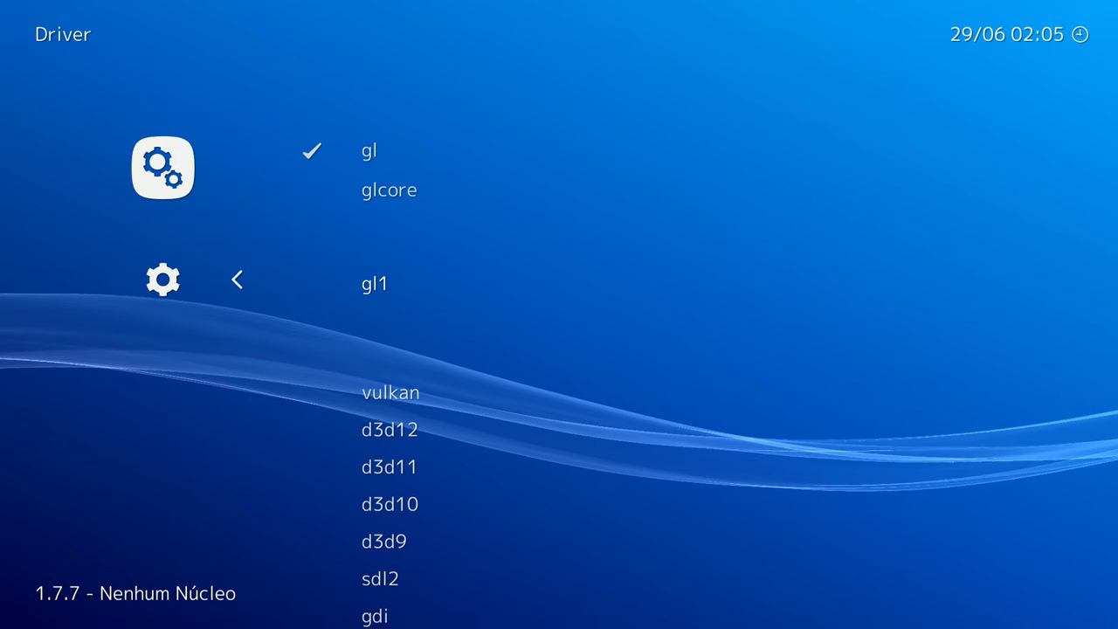
key("Down")
key("BackSpace")
Review the options available for Driver de Joypad, then leave the list without choosing one.
key("Up")
key("Up")
key("Down")
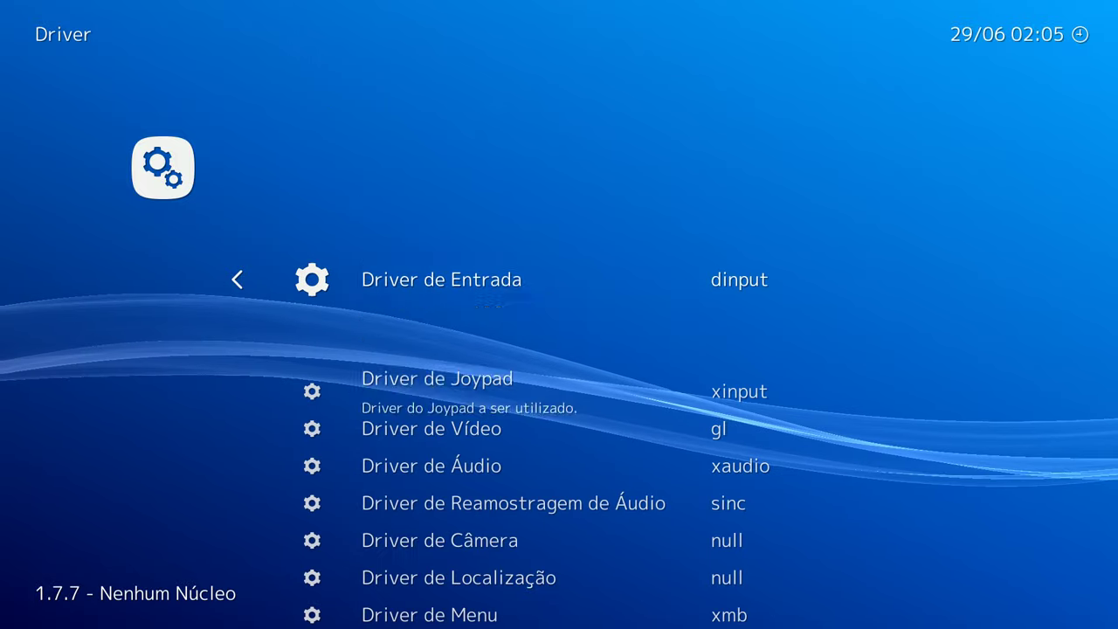
key("Return")
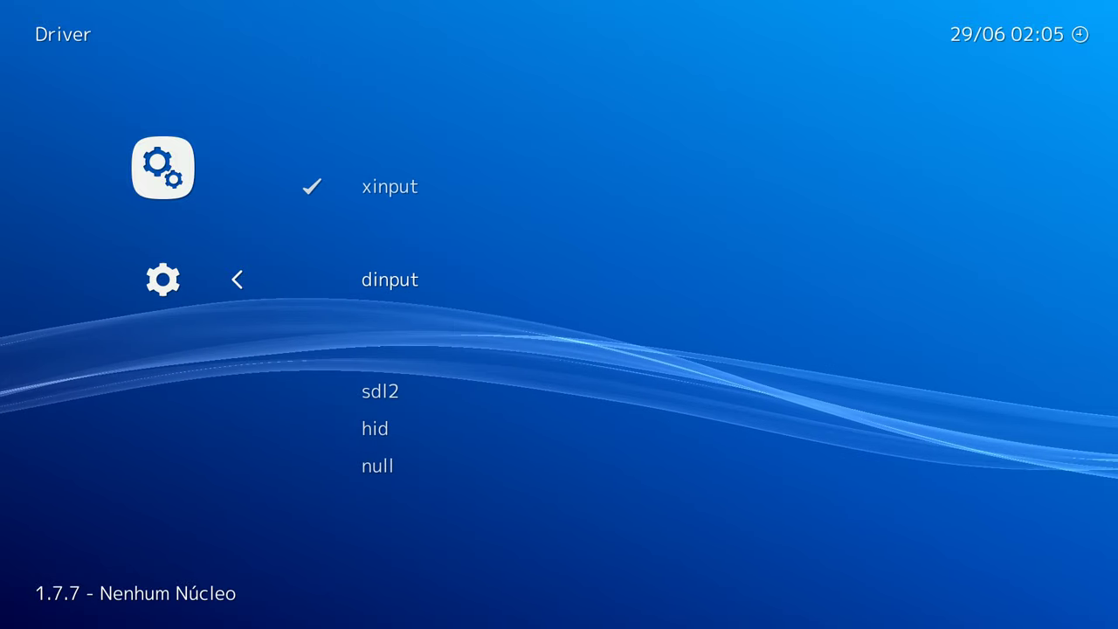
key("Down")
key("Down")
key("Down")
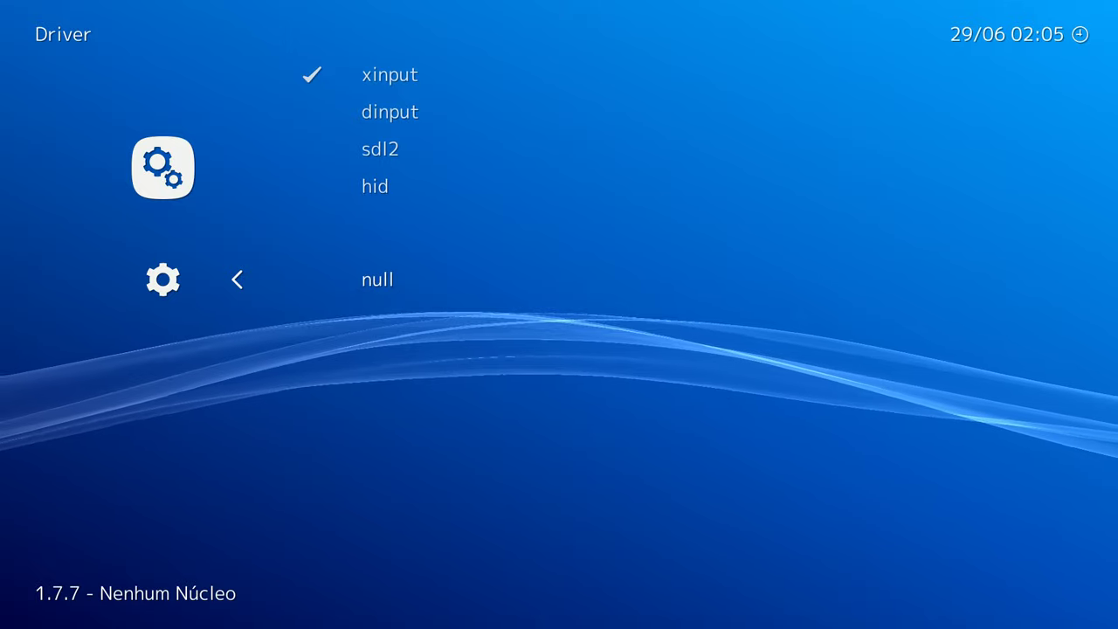
key("BackSpace")
Review the options available for Driver de Áudio, then leave the list without choosing one.
key("Down")
key("Down")
key("Down")
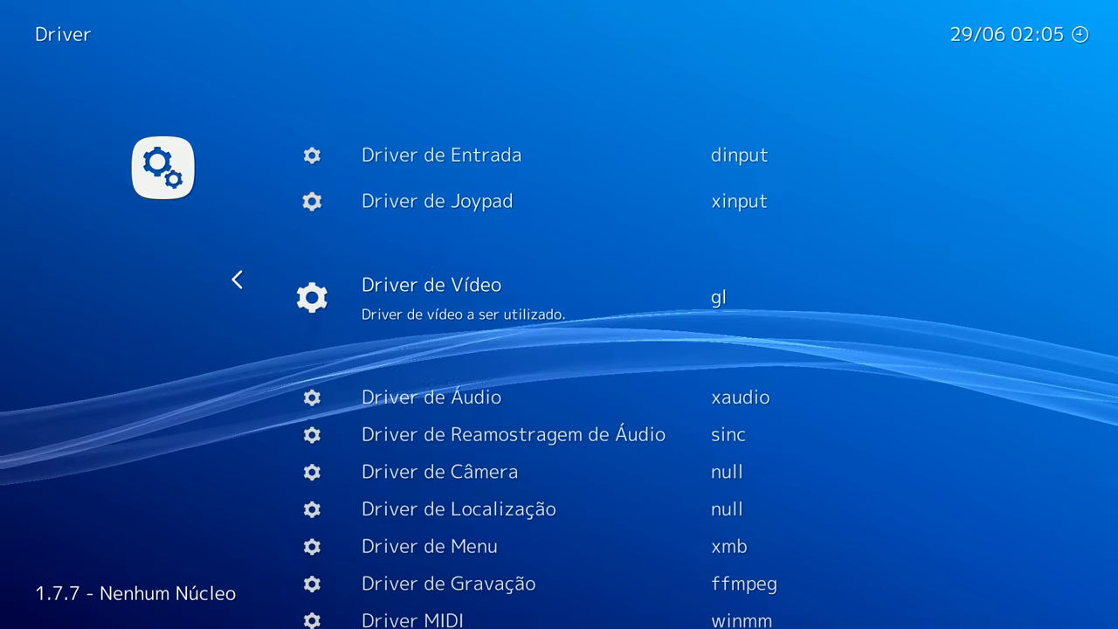
key("Return")
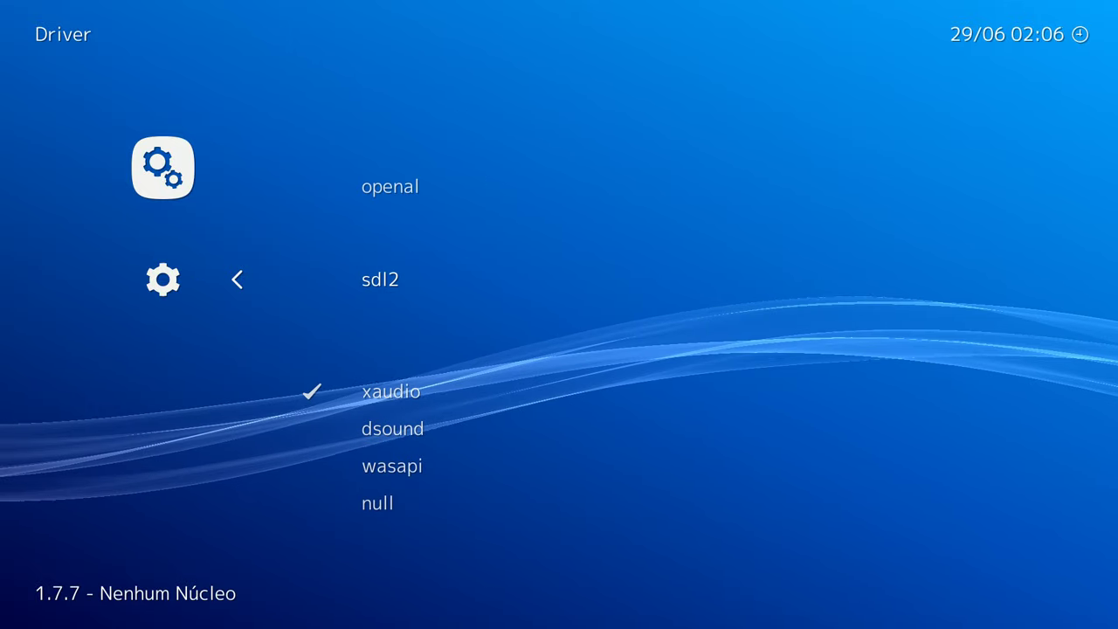
key("Down")
key("Down")
key("Down")
key("Down")
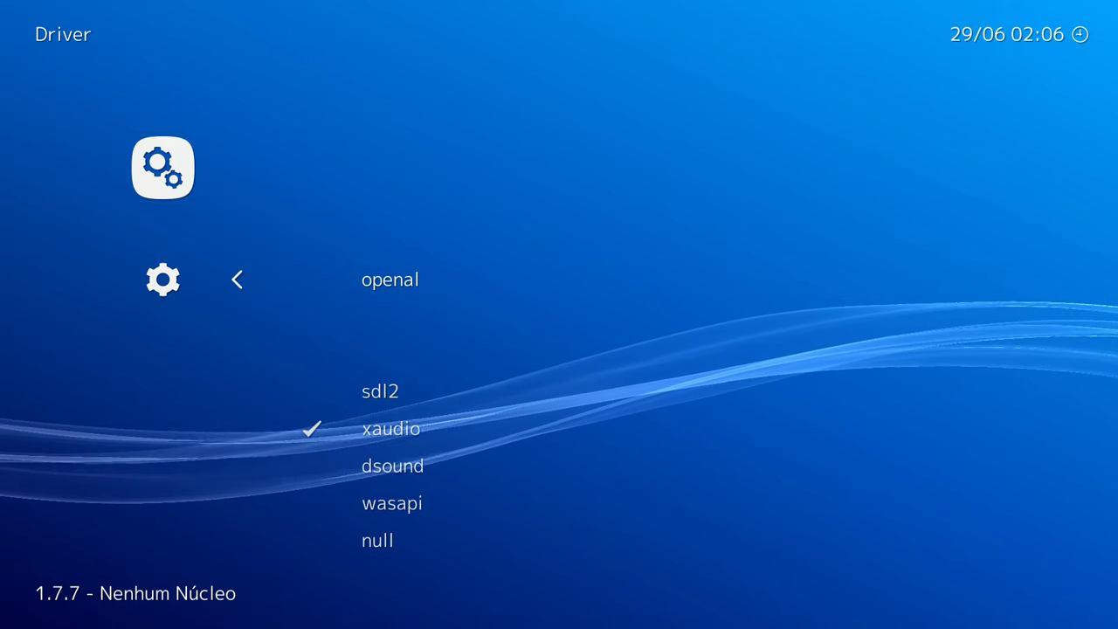
key("BackSpace")
Look over the remaining drivers down to Driver de Localização, then return to Configurações and briefly view the Vídeo category.
key("Down")
key("Down")
key("Down")
key("Down")
key("Down")
key("Down")
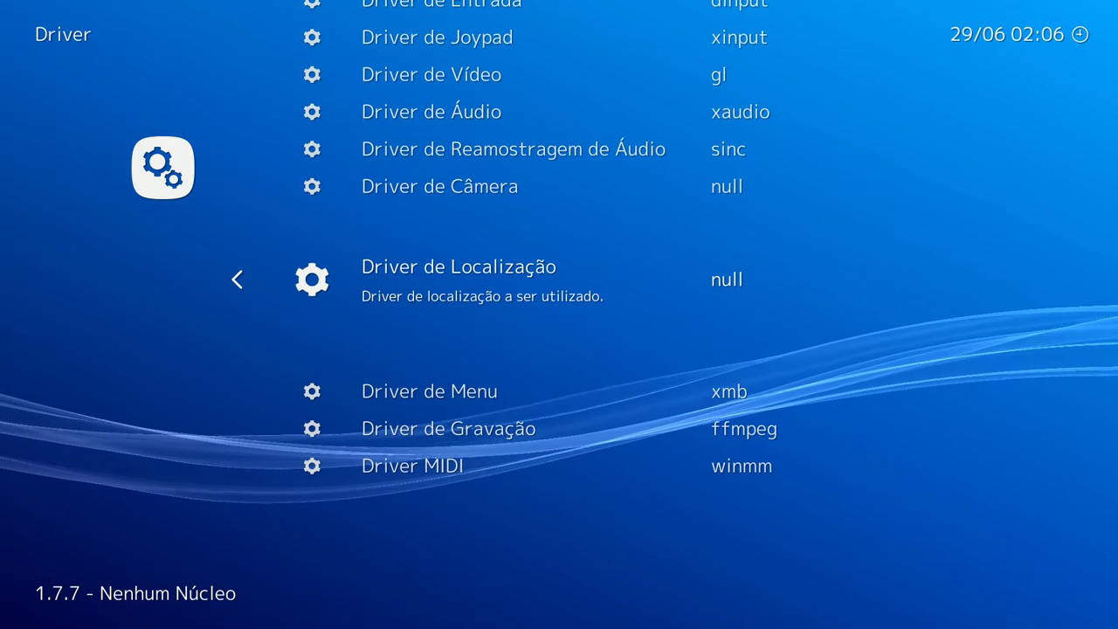
key("BackSpace")
key("Down")
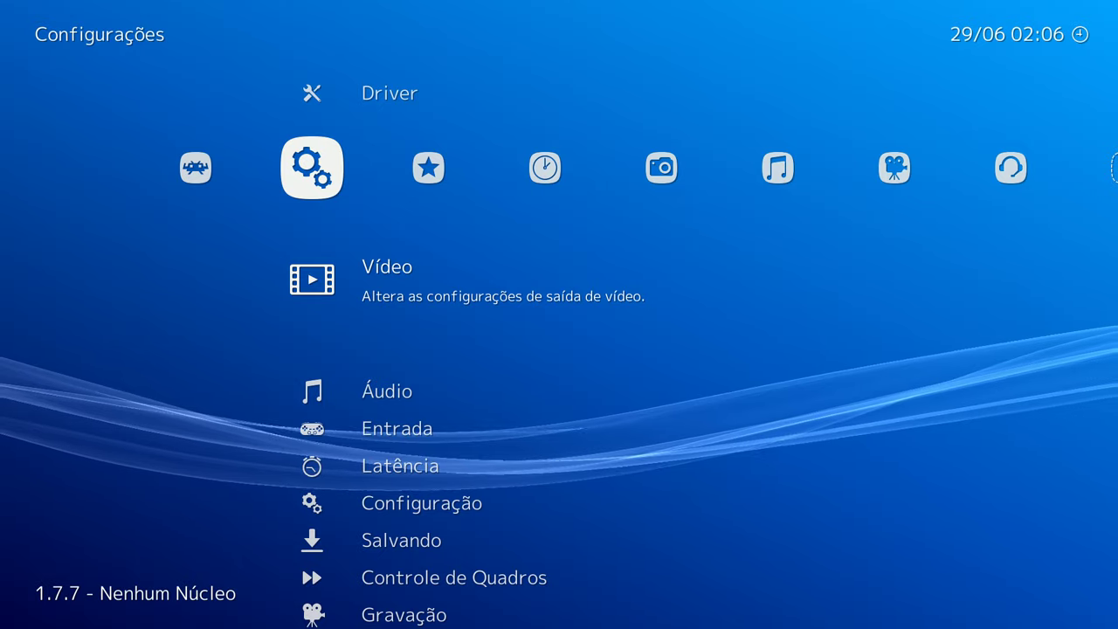
key("Return")
key("BackSpace")
key("Down")
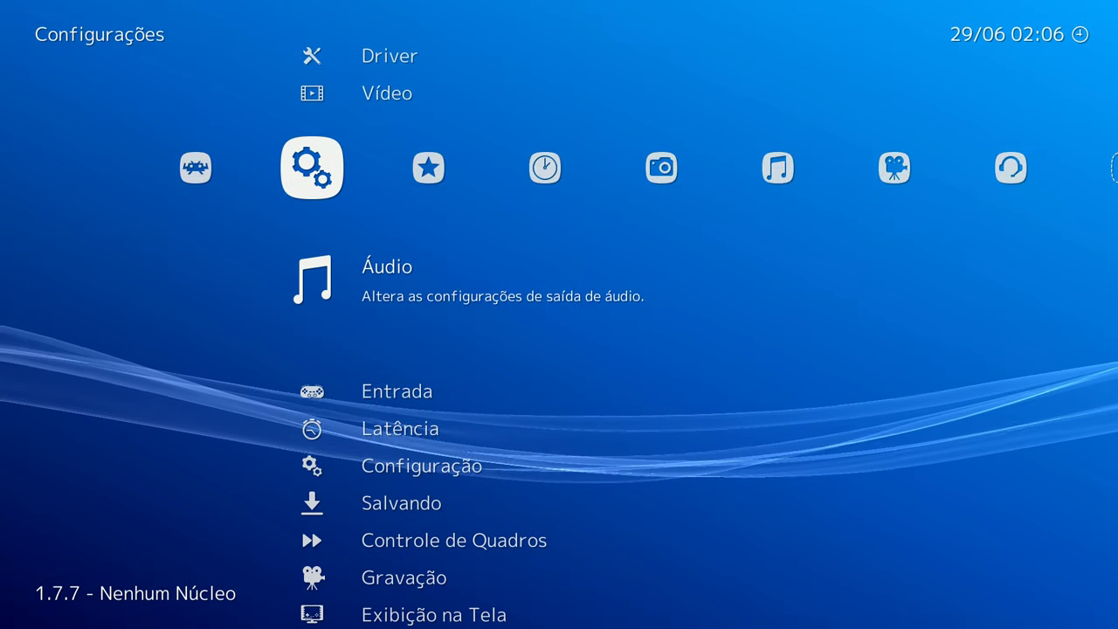
Open the Áudio settings category and go to its MIDI entry.
key("Return")
key("Down")
key("Down")
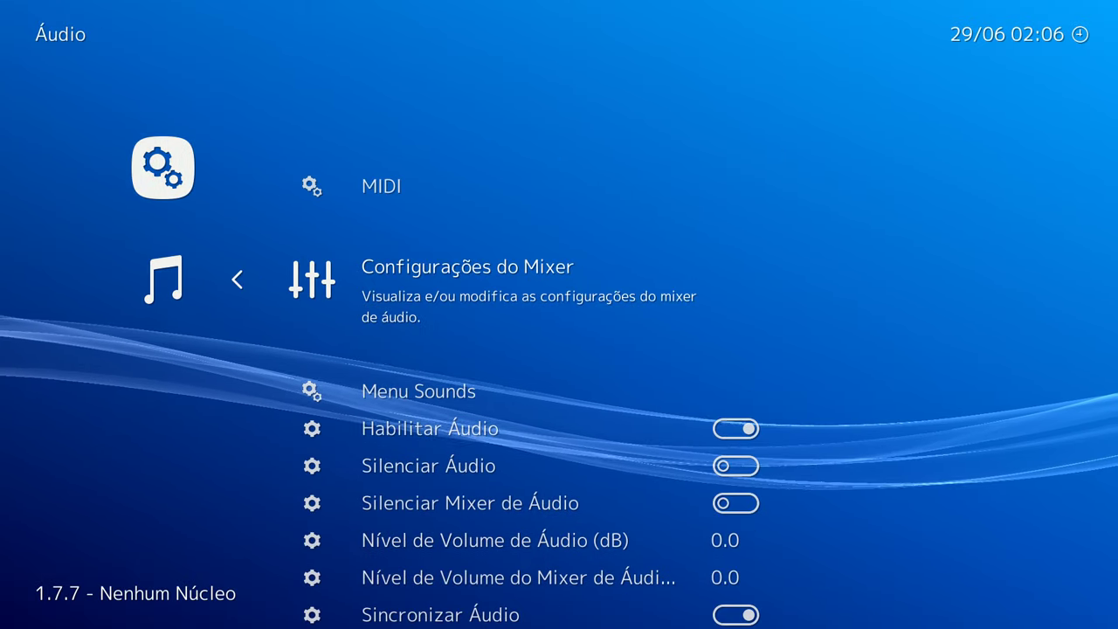
key("Down")
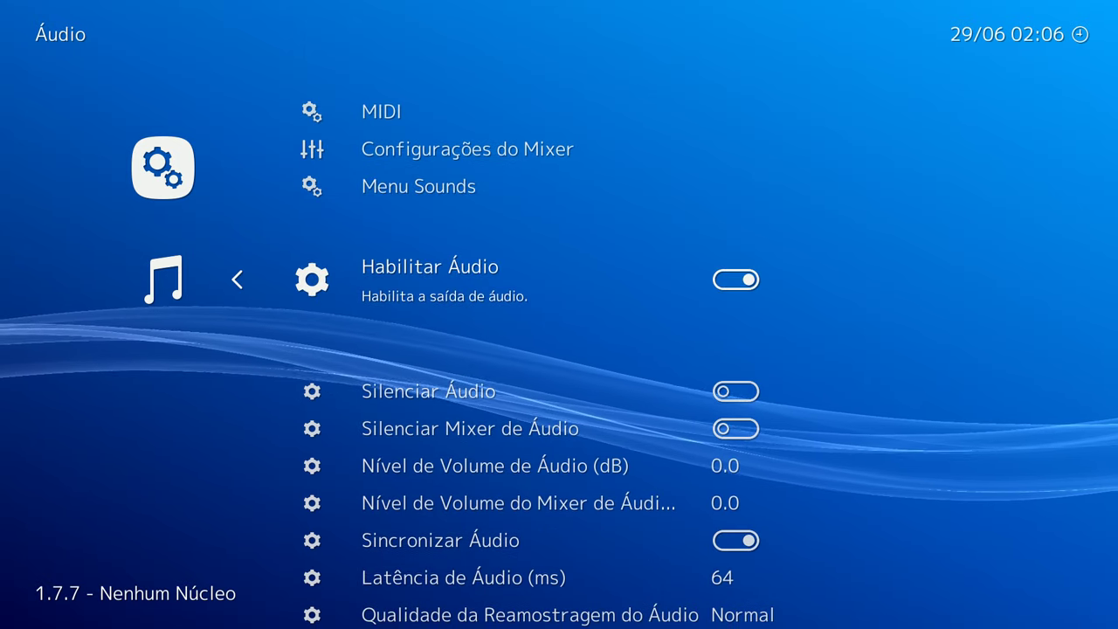
key("Up")
key("Up")
key("Up")
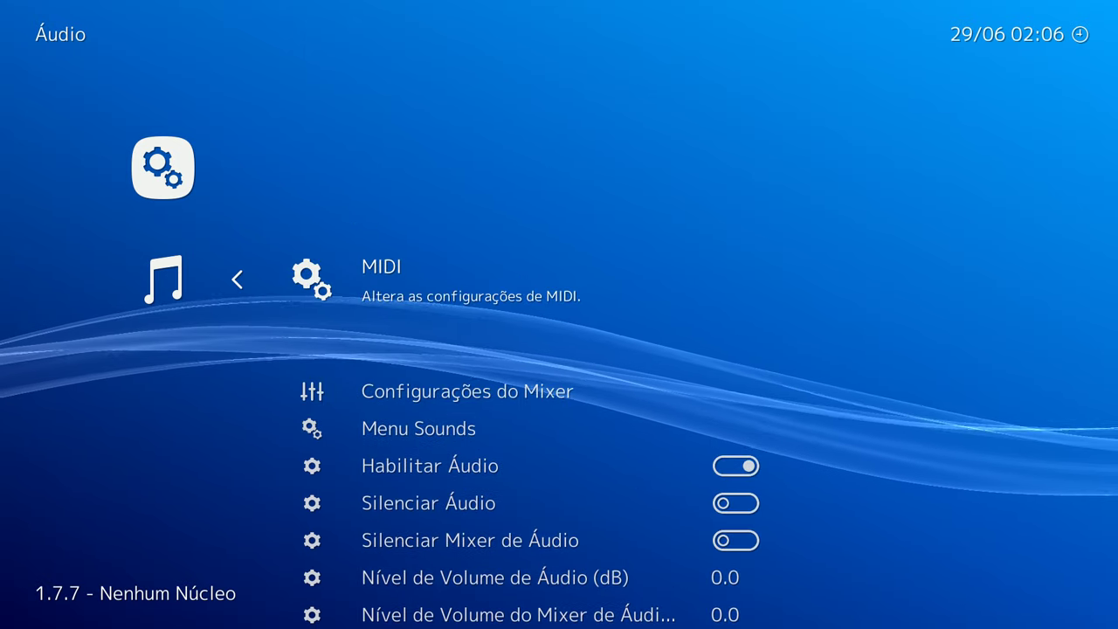
Set the MIDI output device (Saída) to Microsoft GS Wavetable Synth, then return to the audio settings.
key("Return")
key("Return")
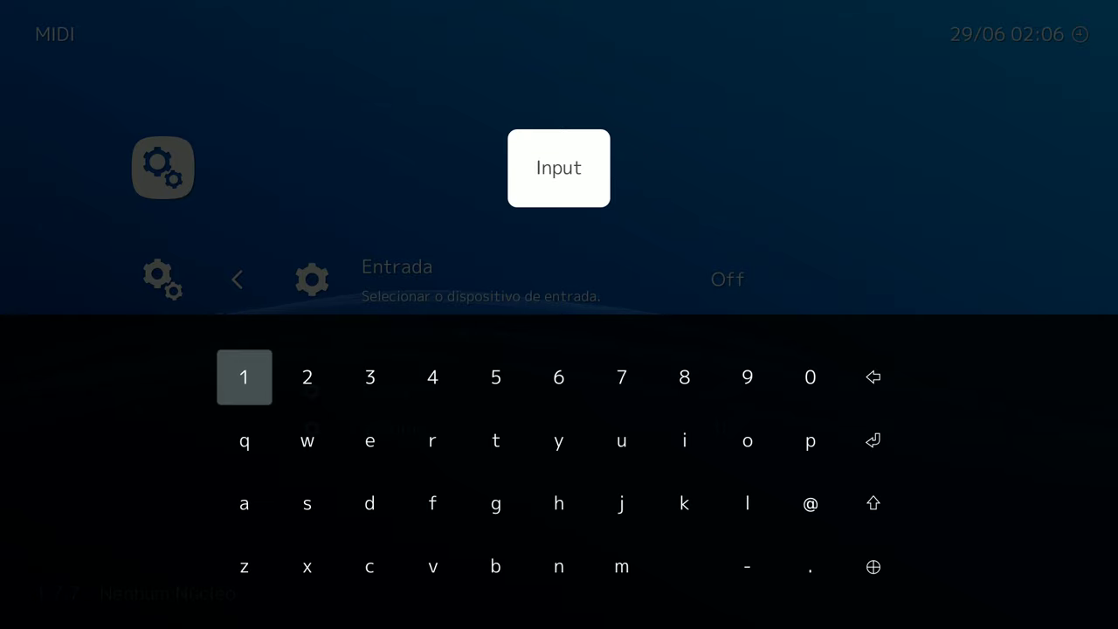
key("BackSpace")
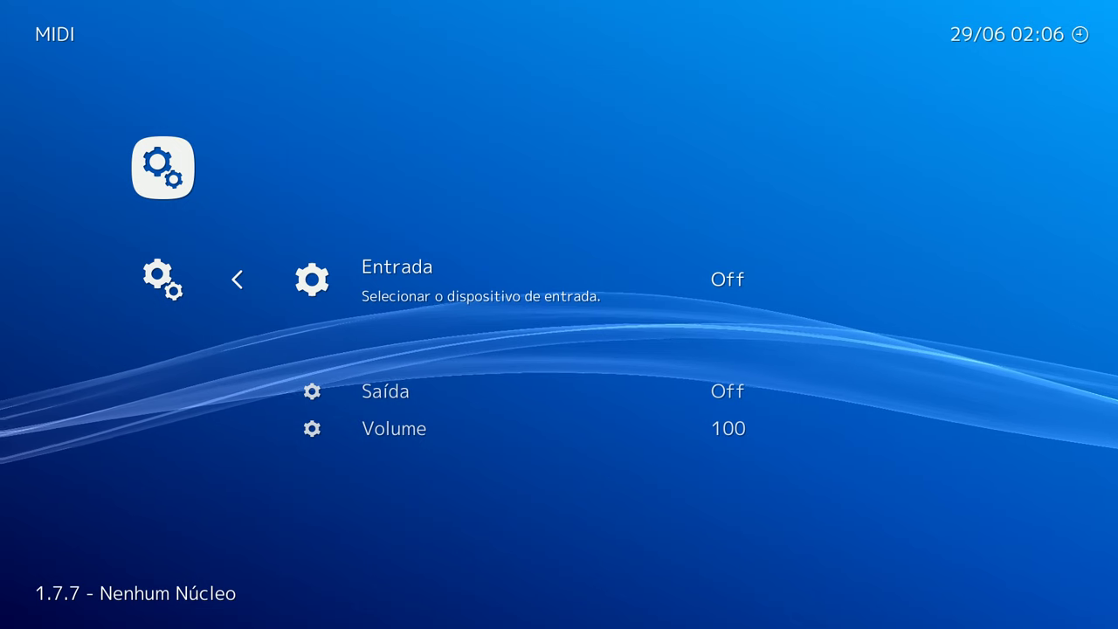
key("Down")
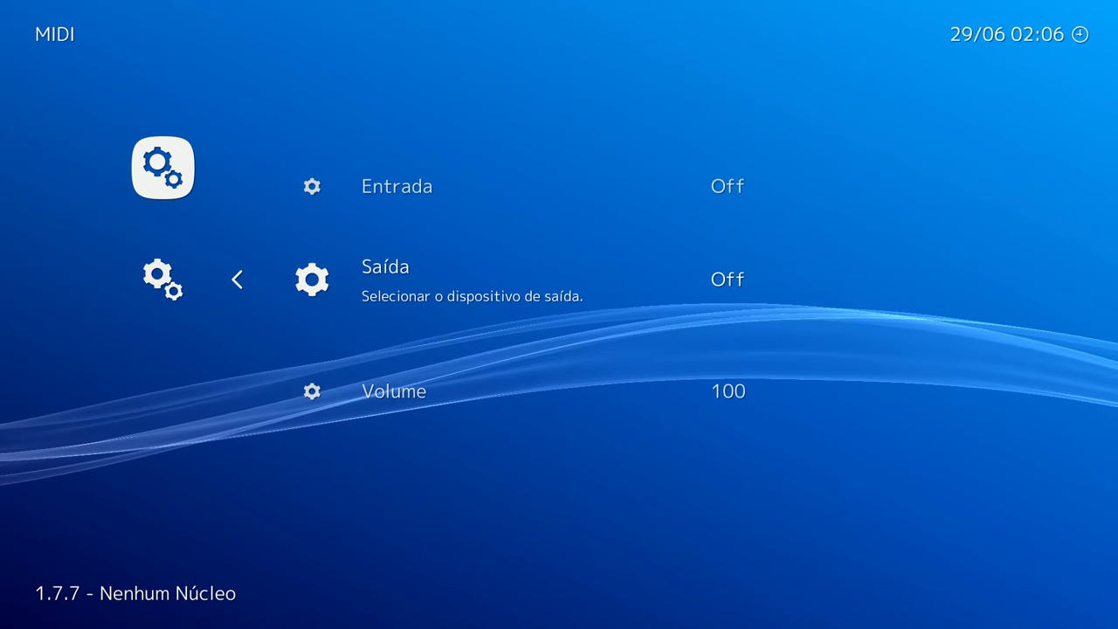
key("Right")
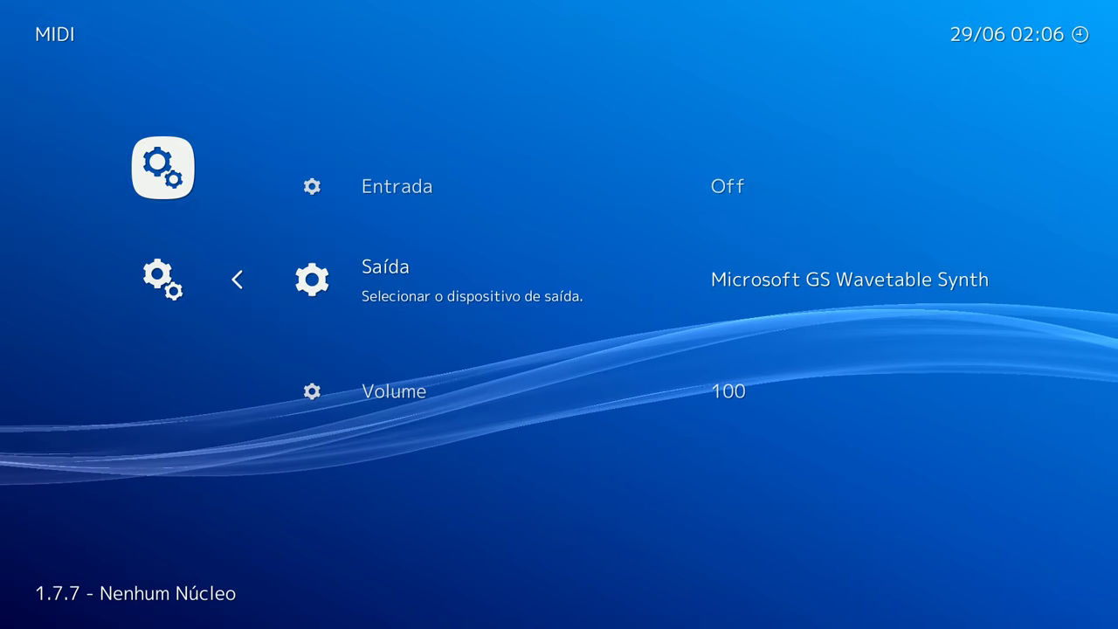
key("Up")
key("Down")
key("Down")
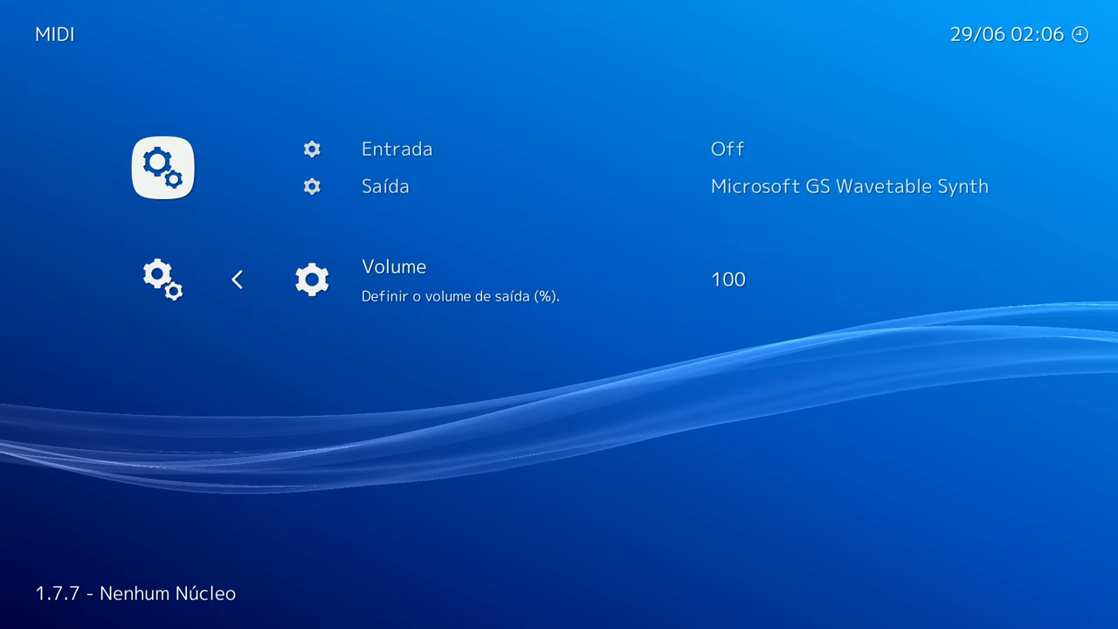
key("BackSpace")
Examine the remaining audio settings, including volume, latency and Dispositivo de Áudio, then return to Configurações.
key("Down")
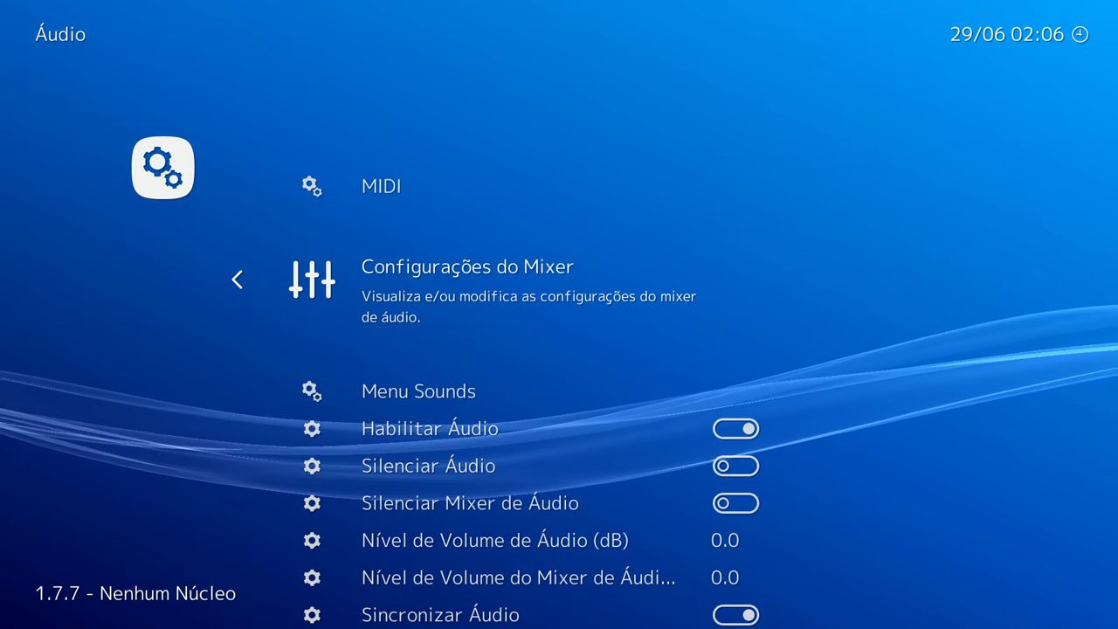
key("Down")
key("Down")
key("Down")
key("Down")
key("Down")
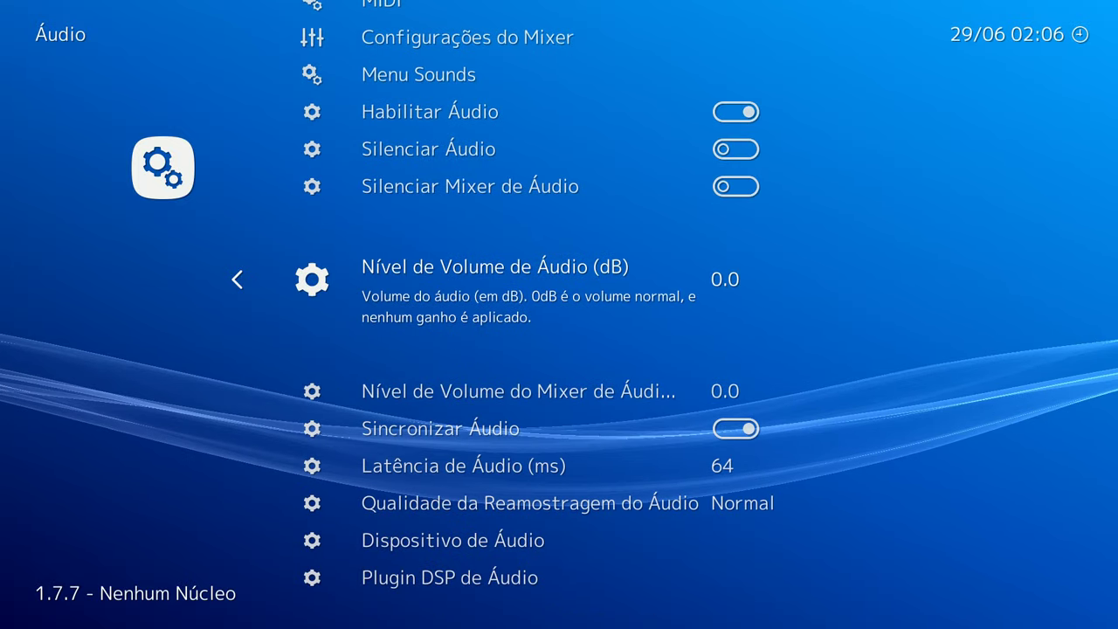
key("Down")
key("Down")
key("Down")
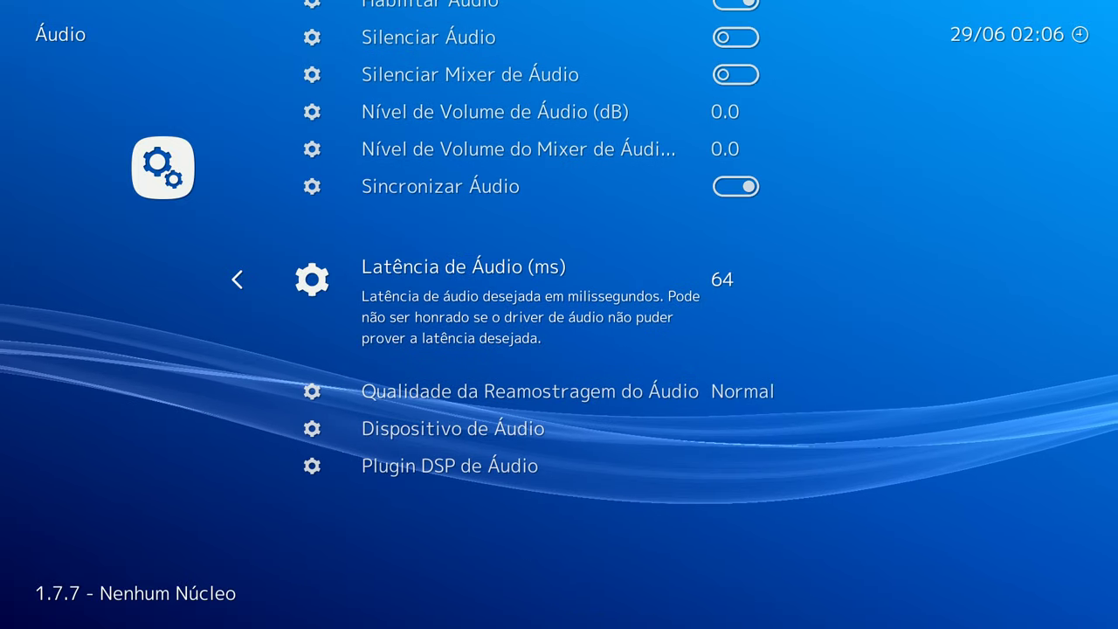
key("Down")
key("Down")
key("Return")
key("BackSpace")
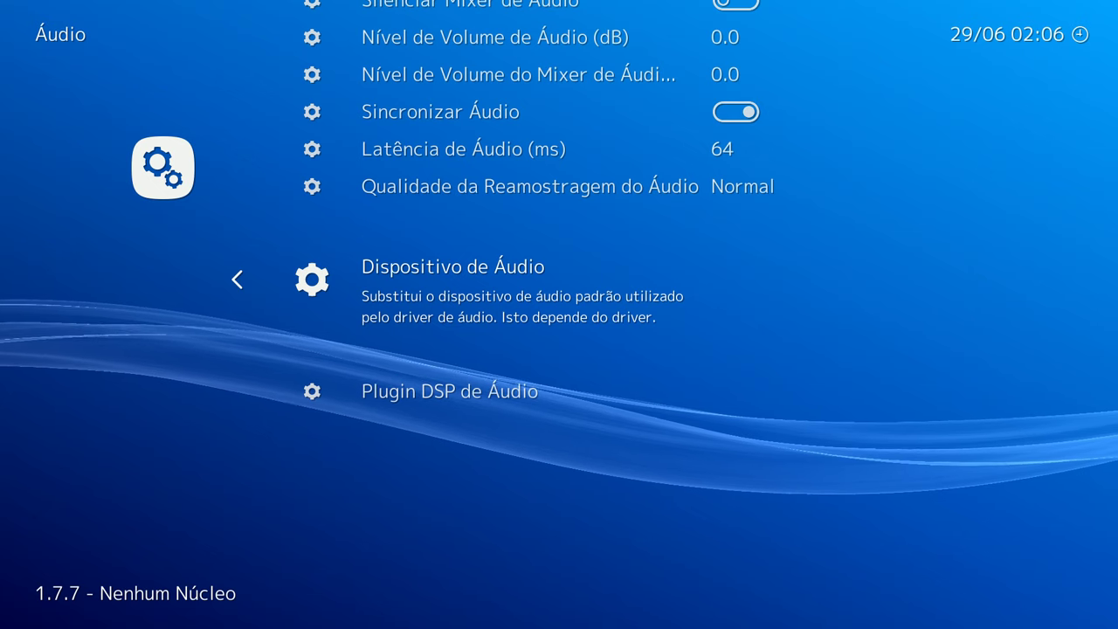
key("BackSpace")
Open the Entrada category and look through its settings down to the hotkey and user bind entries.
key("Down")
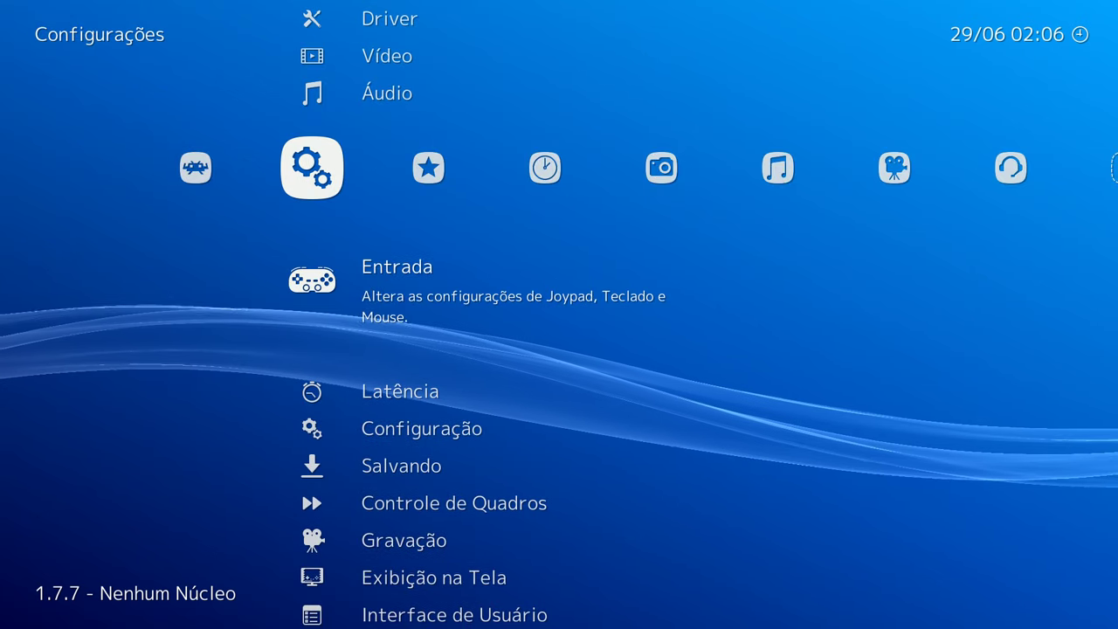
key("Return")
key("Down")
key("Down")
key("Down")
key("Down")
key("Down")
key("Down")
key("Down")
key("Down")
key("Down")
key("Down")
key("Down")
key("Down")
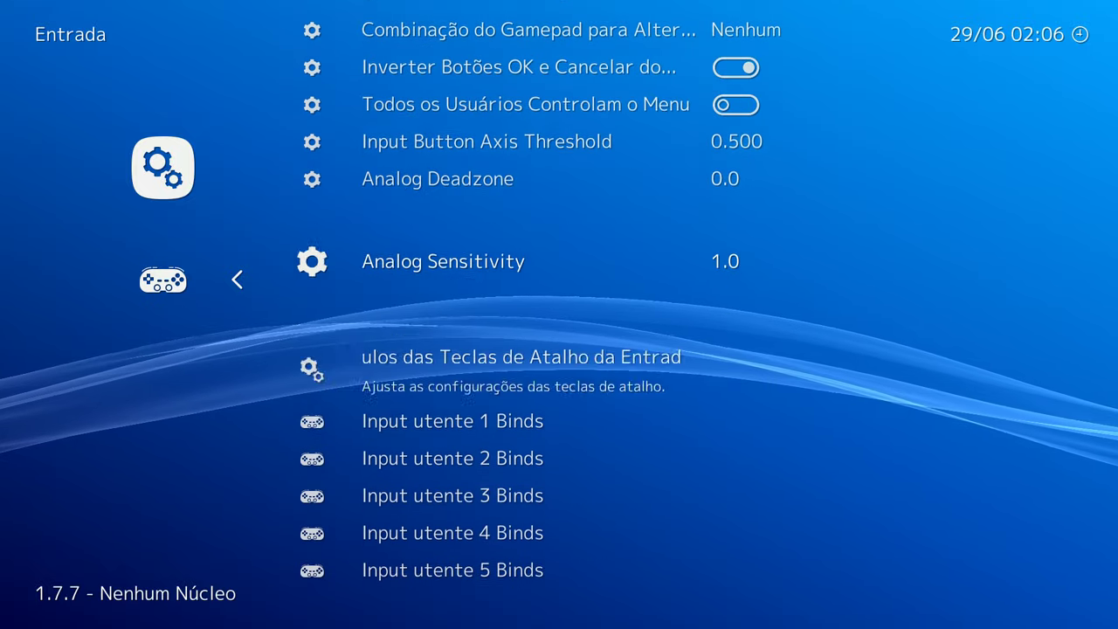
key("Down")
key("Down")
Set Usuários Máximos to 2 in the Entrada settings.
key("Up")
key("Up")
key("Up")
key("Up")
key("Up")
key("Up")
key("Up")
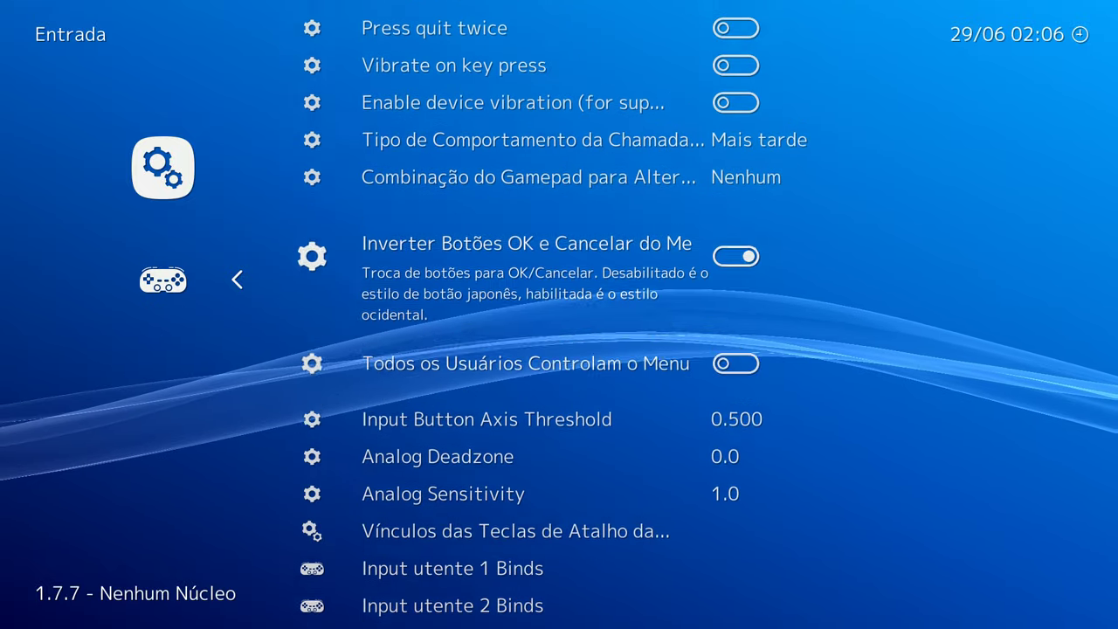
key("Up")
key("Up")
key("Up")
key("Up")
key("Up")
key("Up")
key("Up")
key("Up")
key("Down")
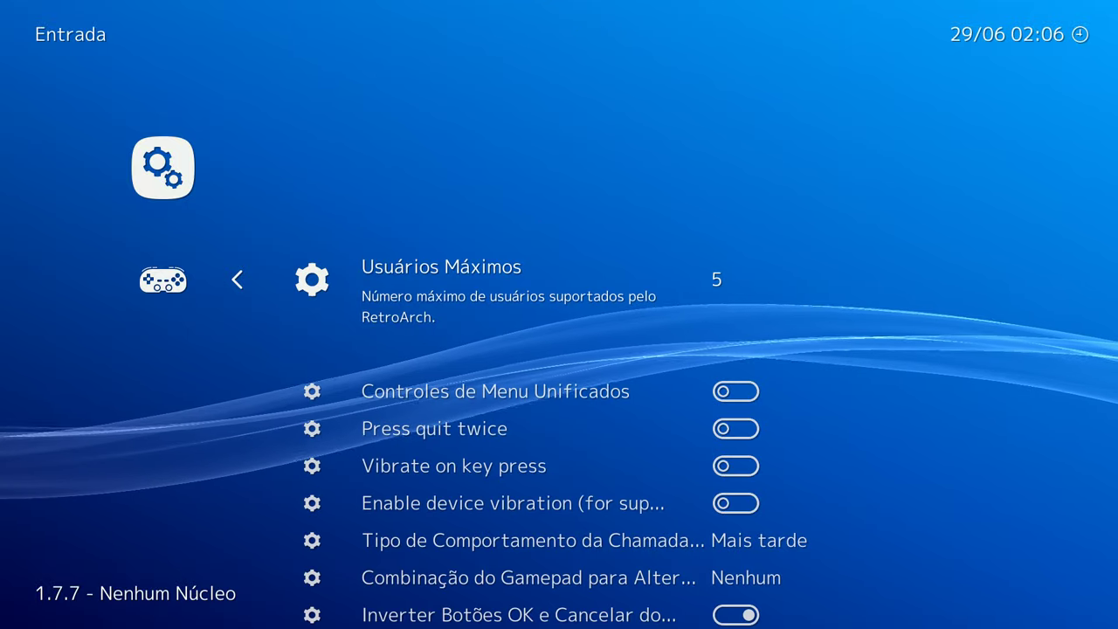
key("Down")
key("Down")
key("Down")
key("Down")
key("Down")
key("Down")
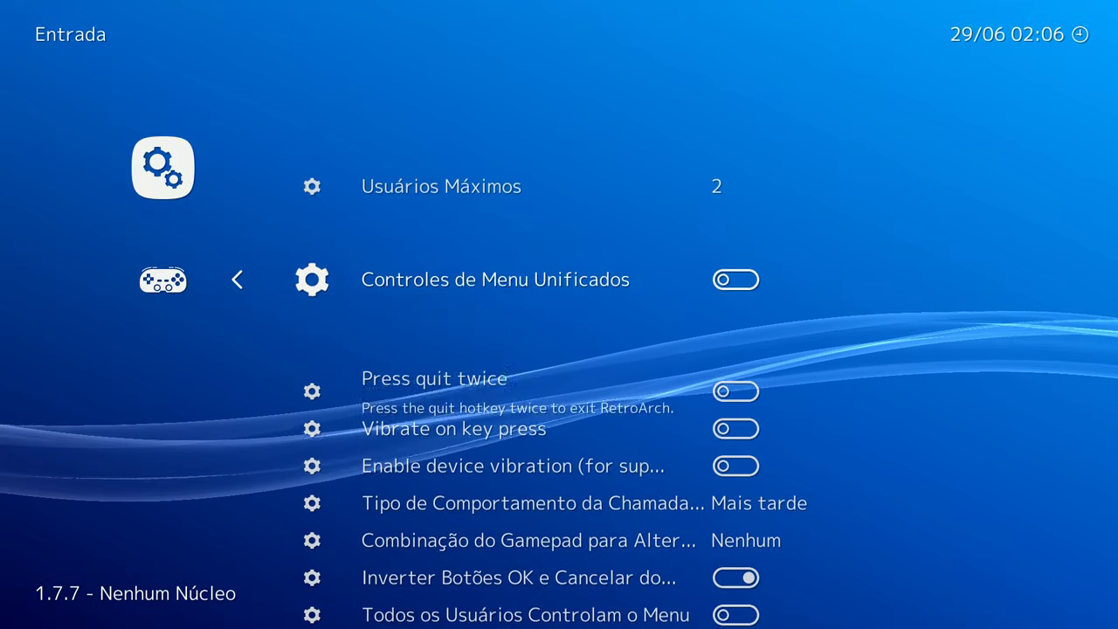
Turn on Enable device vibration for supported cores in the Entrada settings.
key("Up")
key("Up")
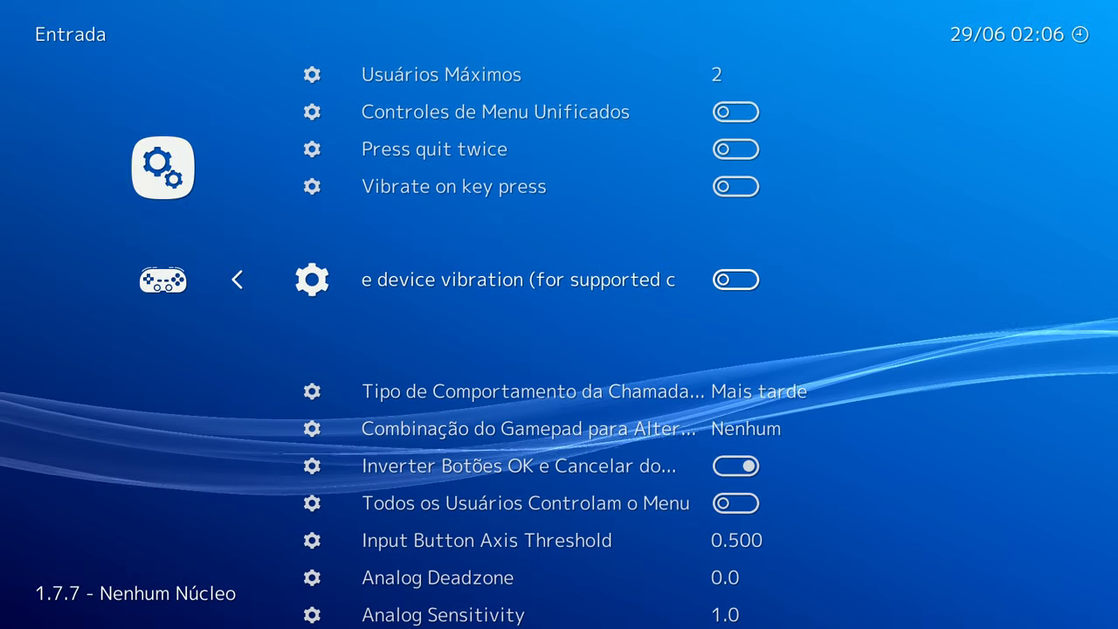
key("Up")
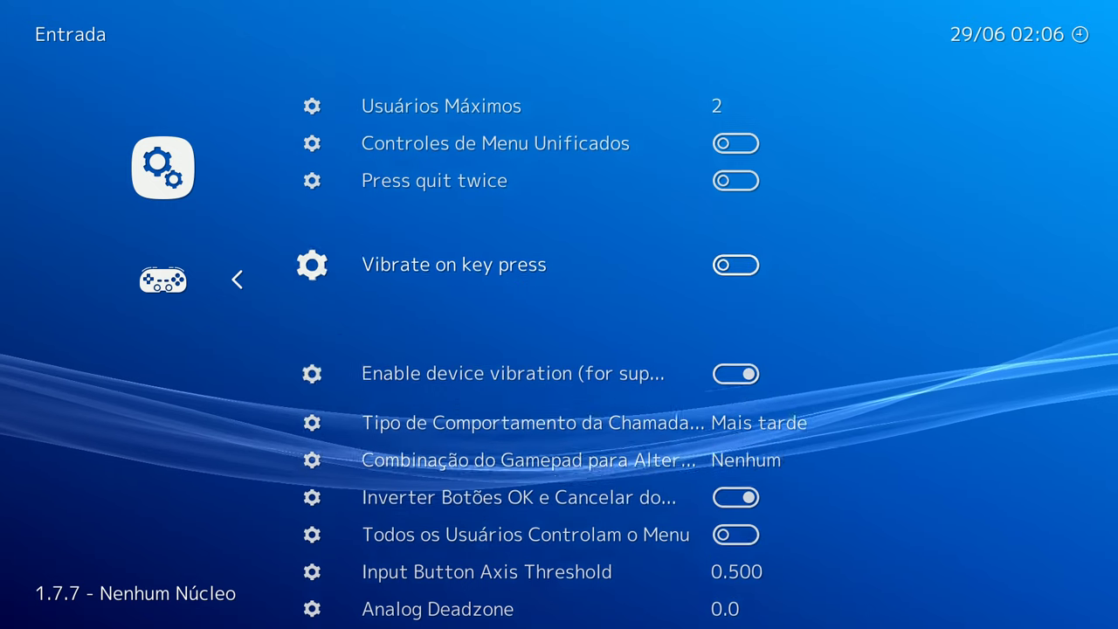
Turn on Controles de Menu Unificados in the Entrada settings.
key("Up")
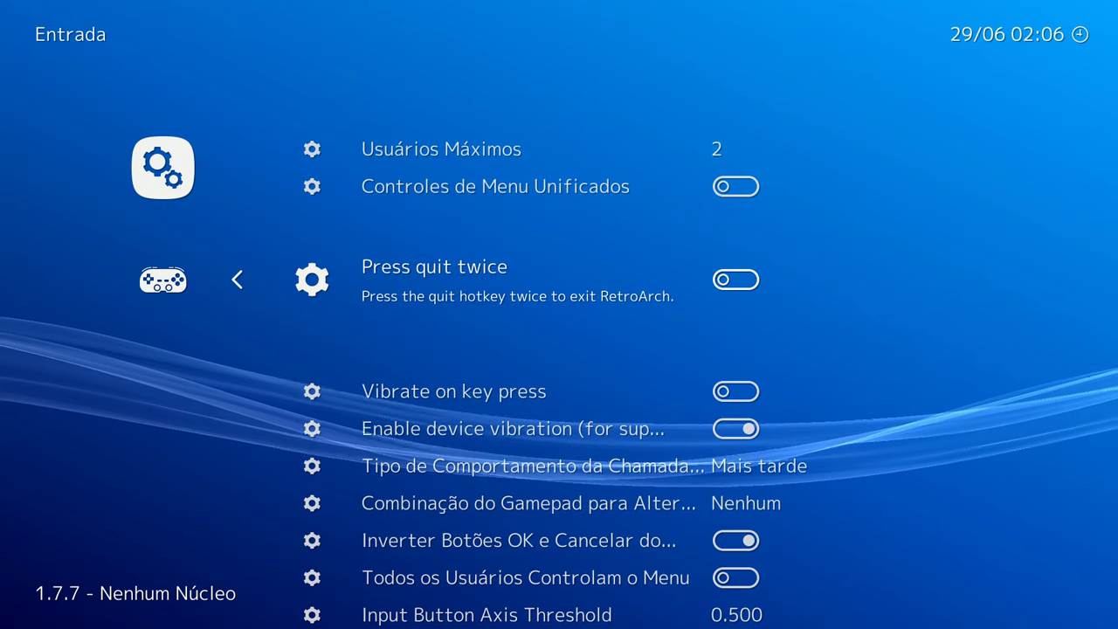
key("Up")
key("Down")
key("Down")
key("Down")
key("Down")
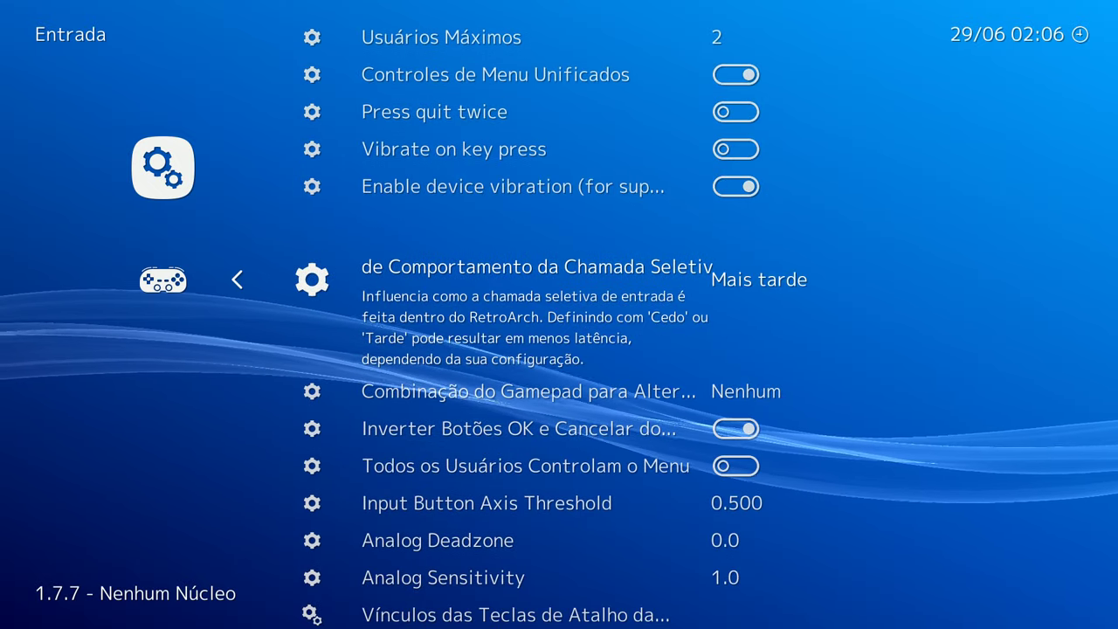
Set the gamepad combination for toggling the menu to L3 + R.
key("Down")
key("Right")
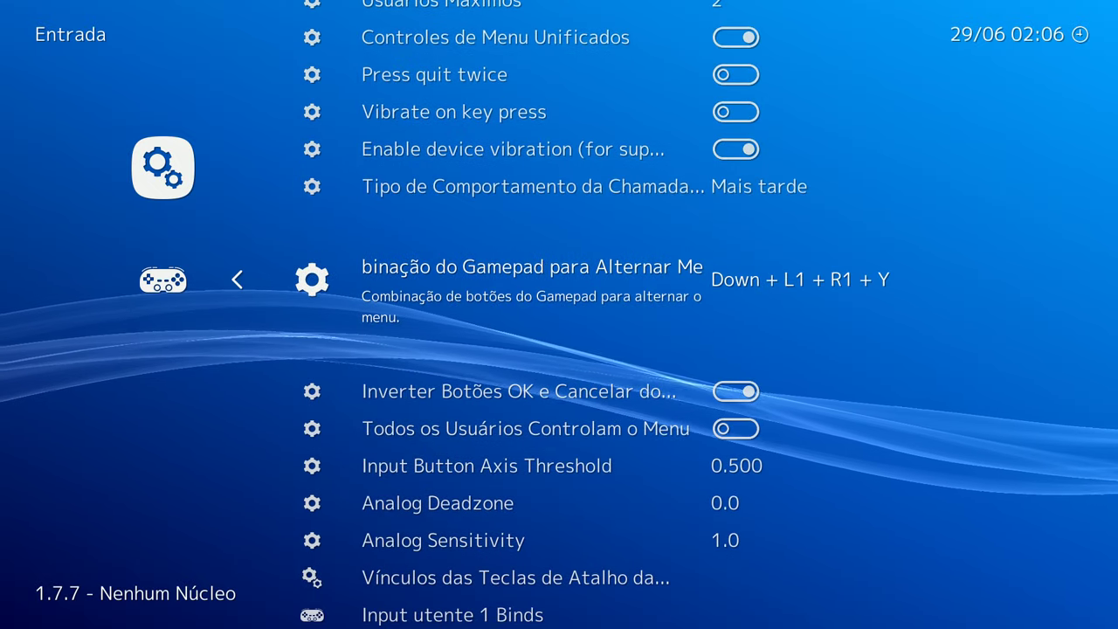
key("Left")
key("Left")
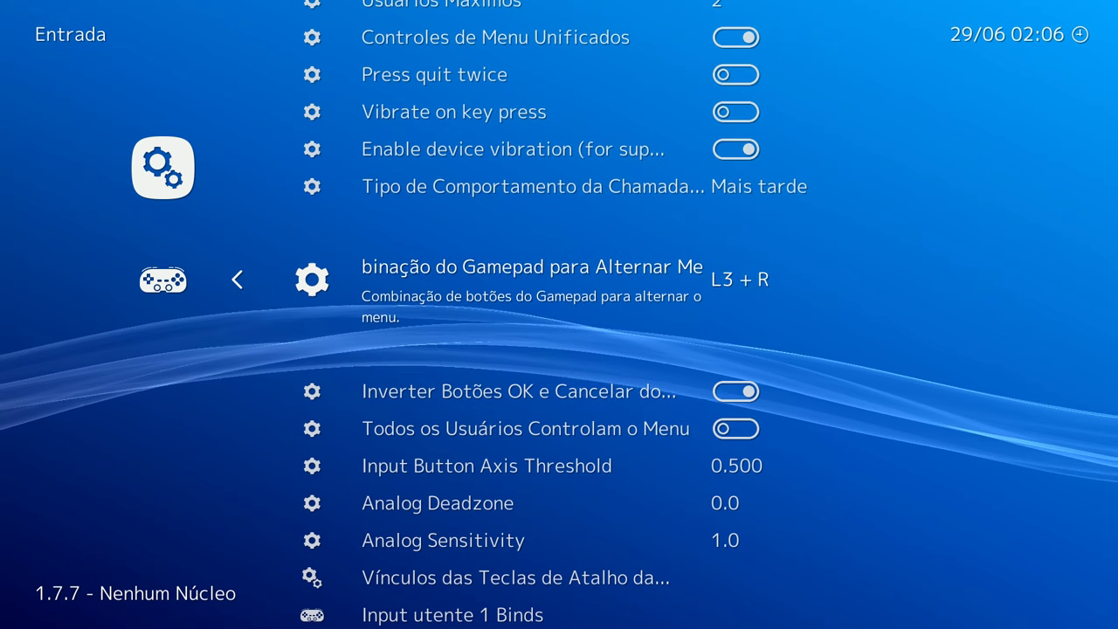
key("Right")
key("Right")
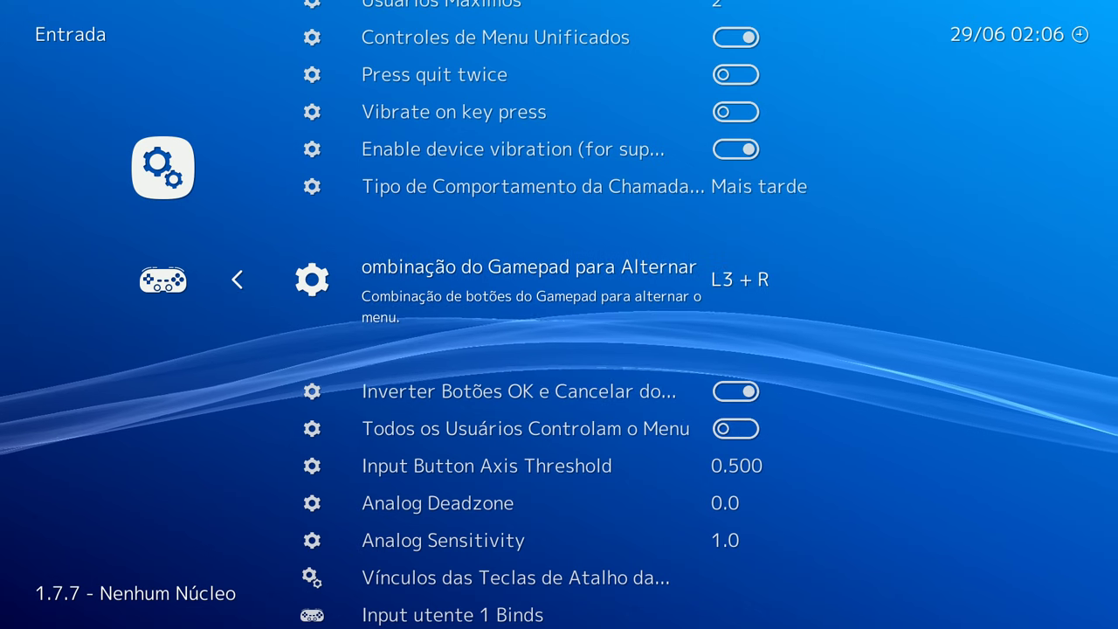
Set the gamepad combination for toggling the menu to Nenhum in the Entrada settings.
key("Left")
key("Left")
key("Left")
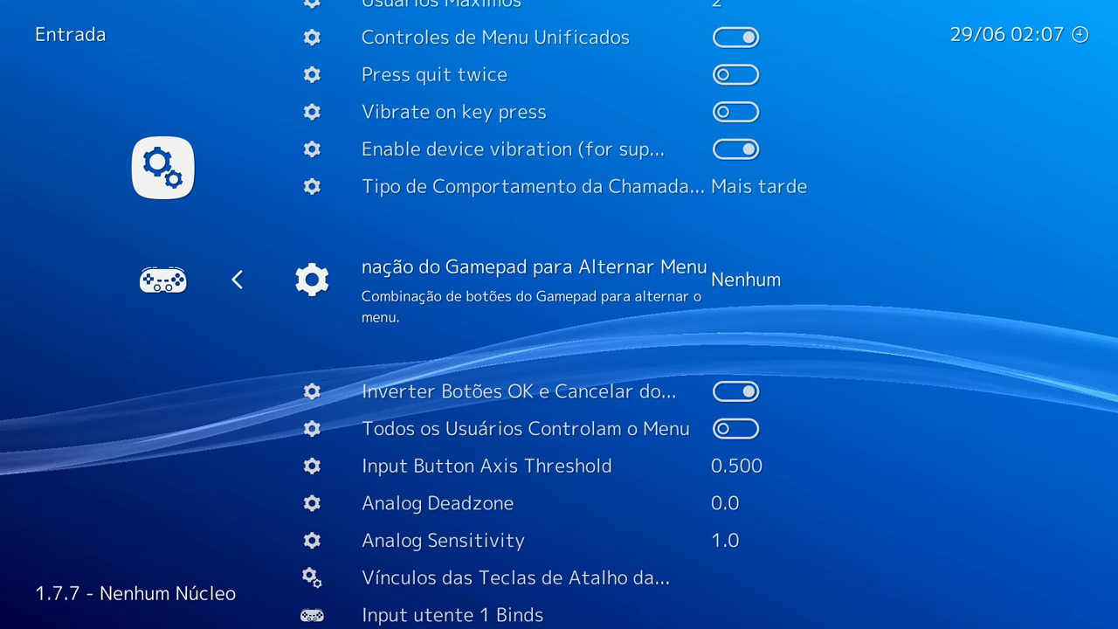
Turn on Todos os Usuários Controlam o Menu in the Entrada settings.
key("Down")
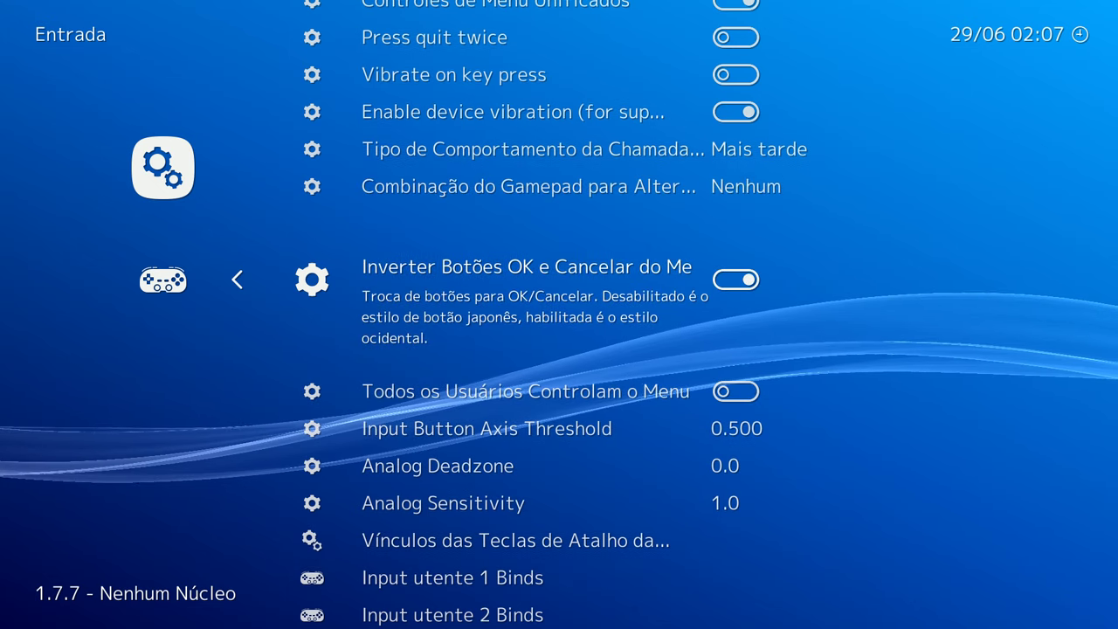
key("Down")
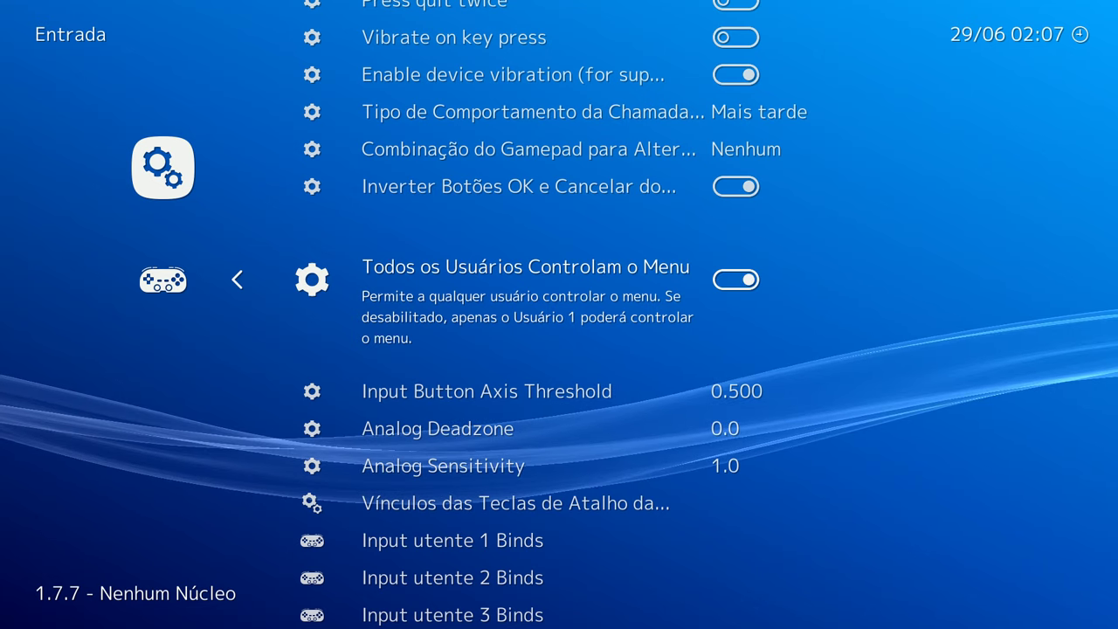
key("Up")
key("Up")
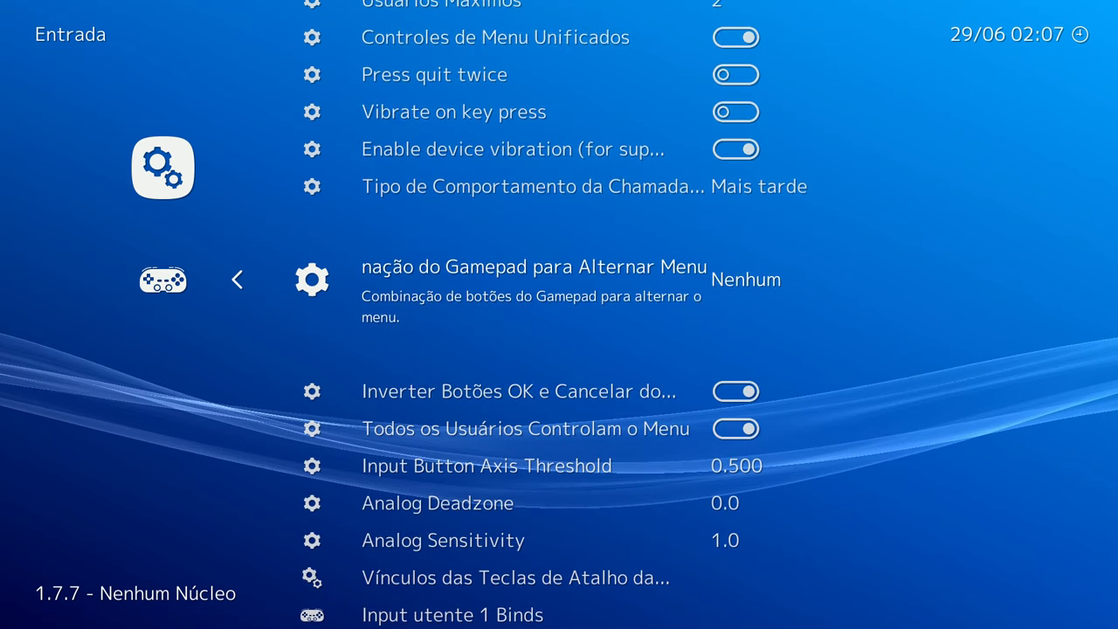
Examine the hotkey assignments in Vínculos das Teclas de Atalho within the Entrada settings.
key("Down")
key("Down")
key("Down")
key("Down")
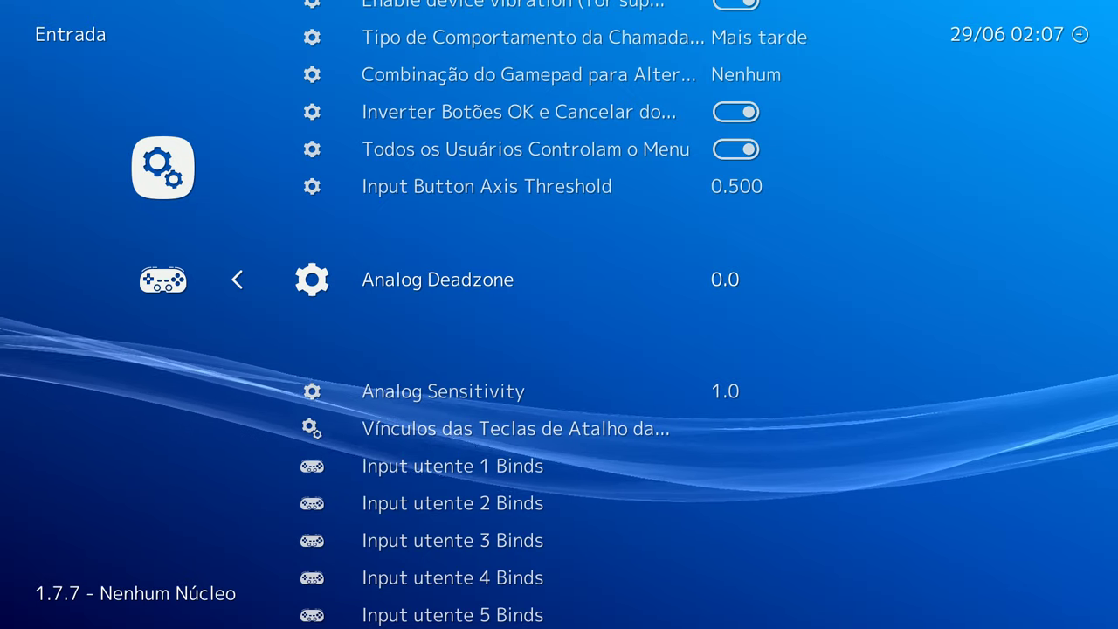
key("Down")
key("Down")
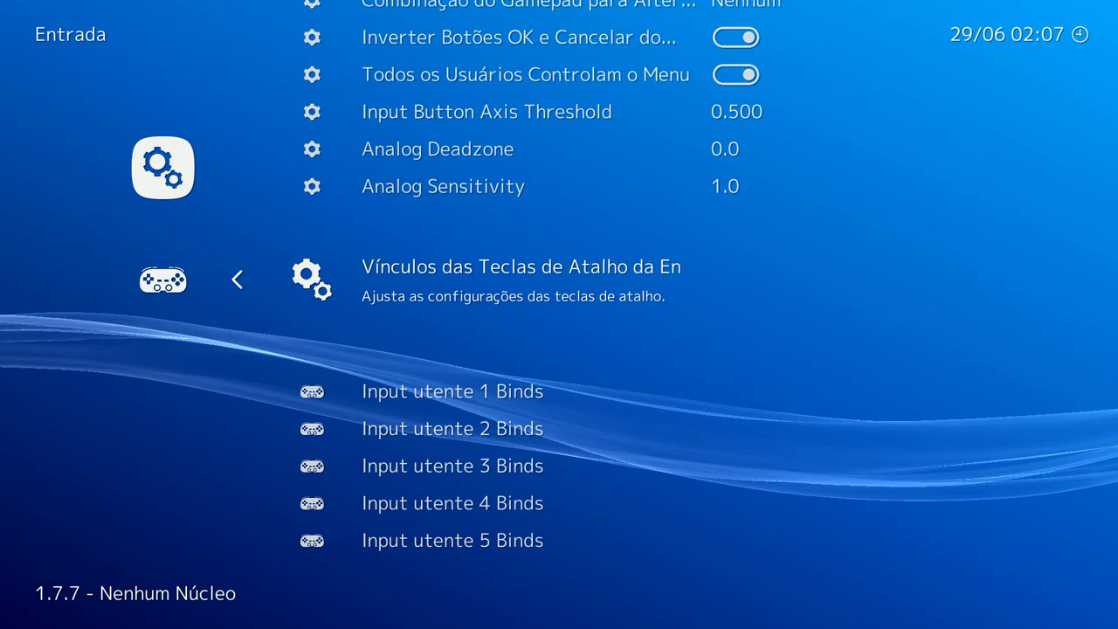
key("Return")
key("Down")
key("Down")
key("Down")
key("Down")
key("Down")
key("Down")
key("Down")
key("Down")
key("Down")
key("Down")
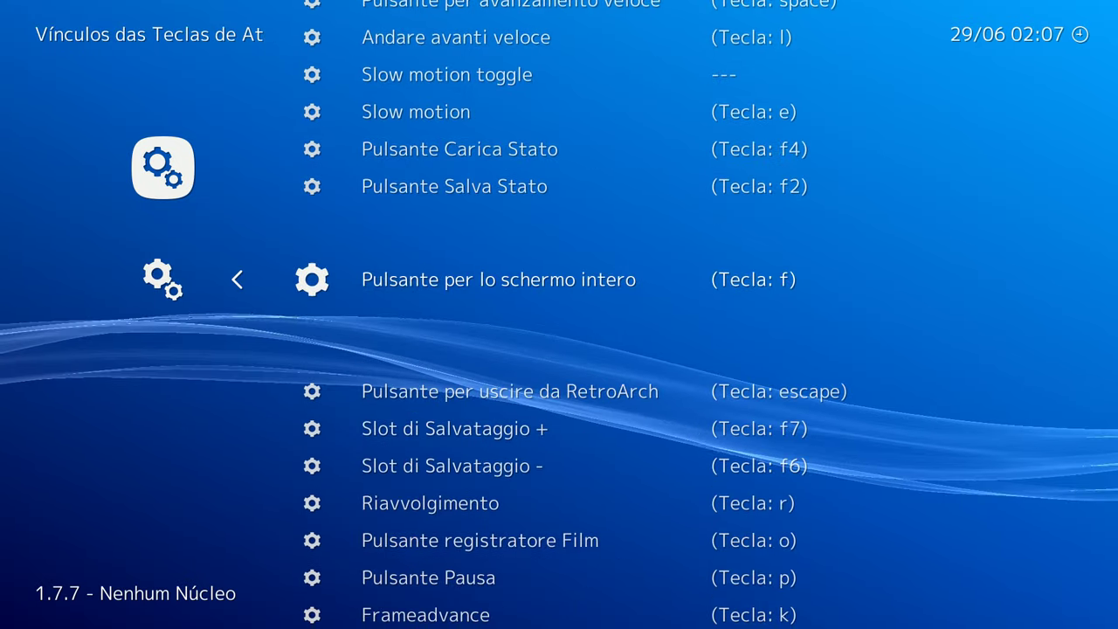
key("Down")
key("Down")
key("Down")
key("Down")
key("Down")
key("BackSpace")
Open Input utente 1 Binds and look over the device and bind-all options for user 1.
key("Down")
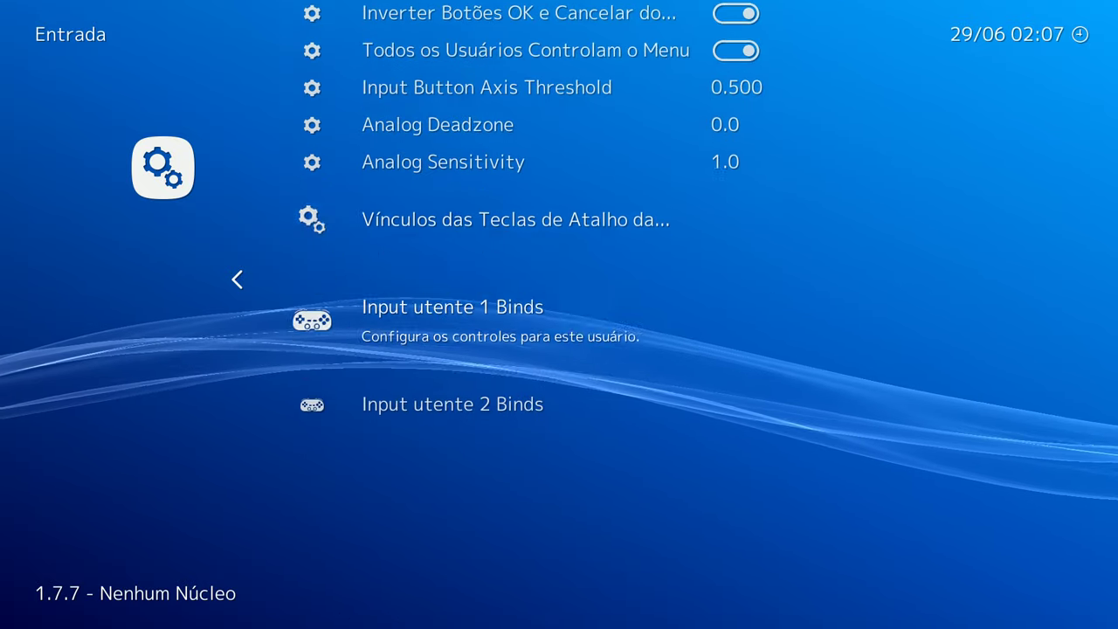
key("Return")
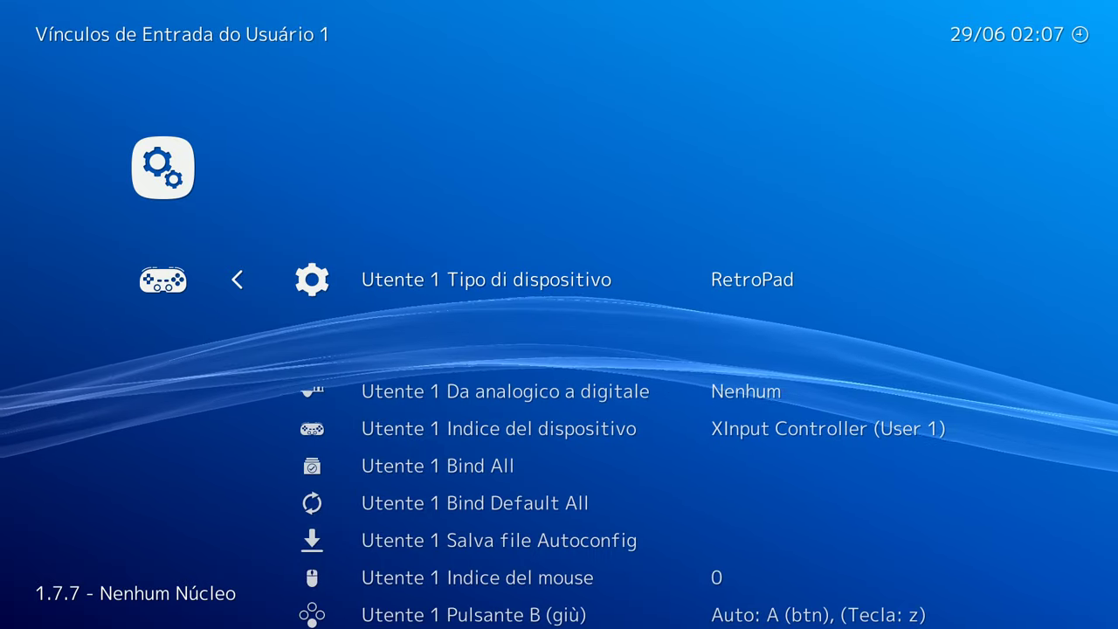
key("Down")
key("Down")
key("Down")
key("Down")
key("Down")
key("Up")
key("Up")
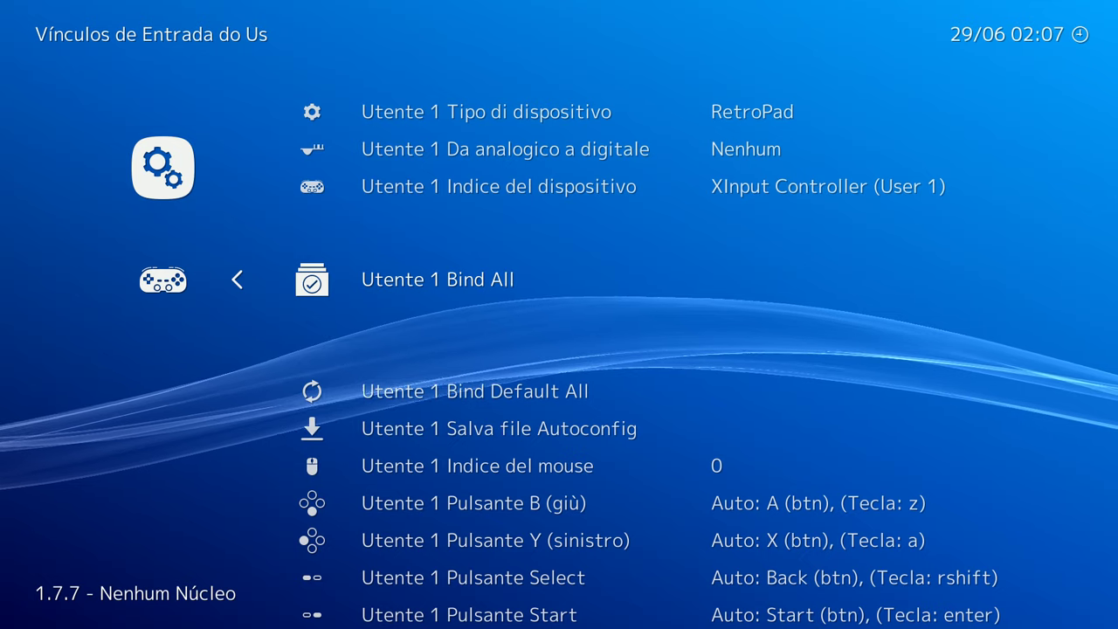
Try Desabilitado as user 1's Indice del dispositivo, then restore XInput Controller (User 1).
key("Up")
key("Left")
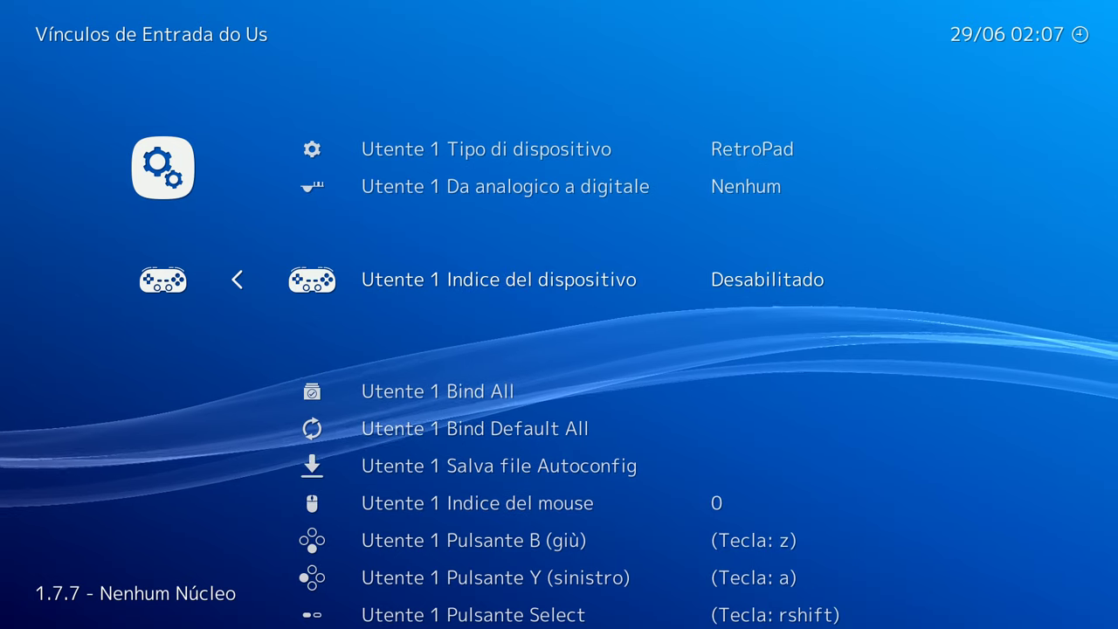
key("Right")
Examine user 1's full list of button, analog, light gun and turbo bindings, then leave the Entrada settings.
key("Down")
key("Down")
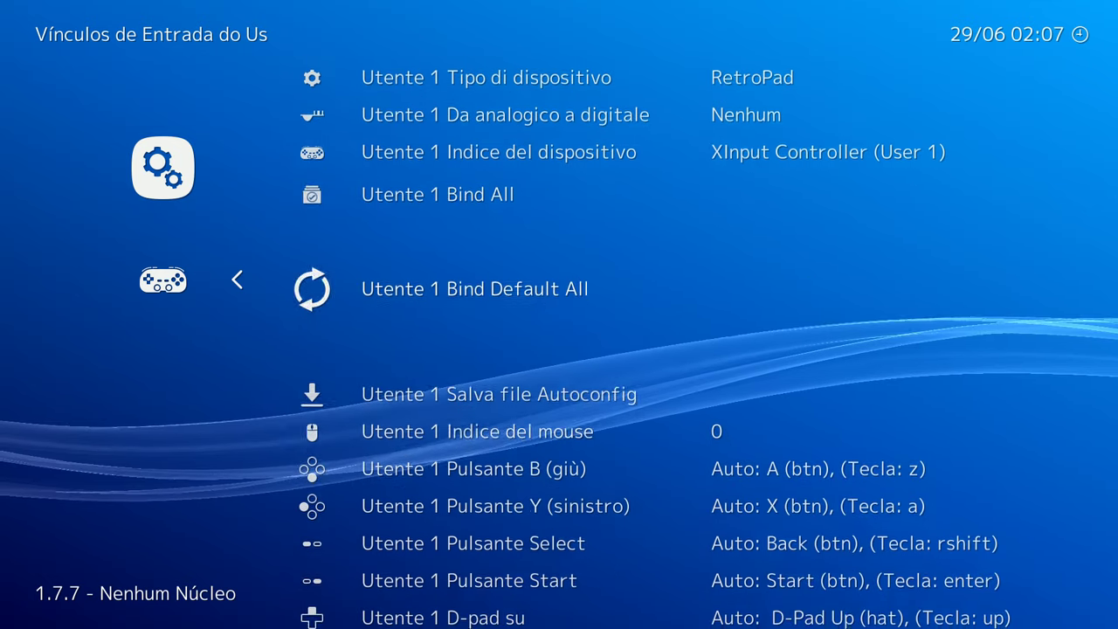
key("Down")
key("Down")
key("Down")
key("Down")
key("Down")
key("Down")
key("Down")
key("Down")
key("Down")
key("Down")
key("Down")
key("Down")
key("Down")
key("Down")
key("Down")
key("Down")
key("Down")
key("Down")
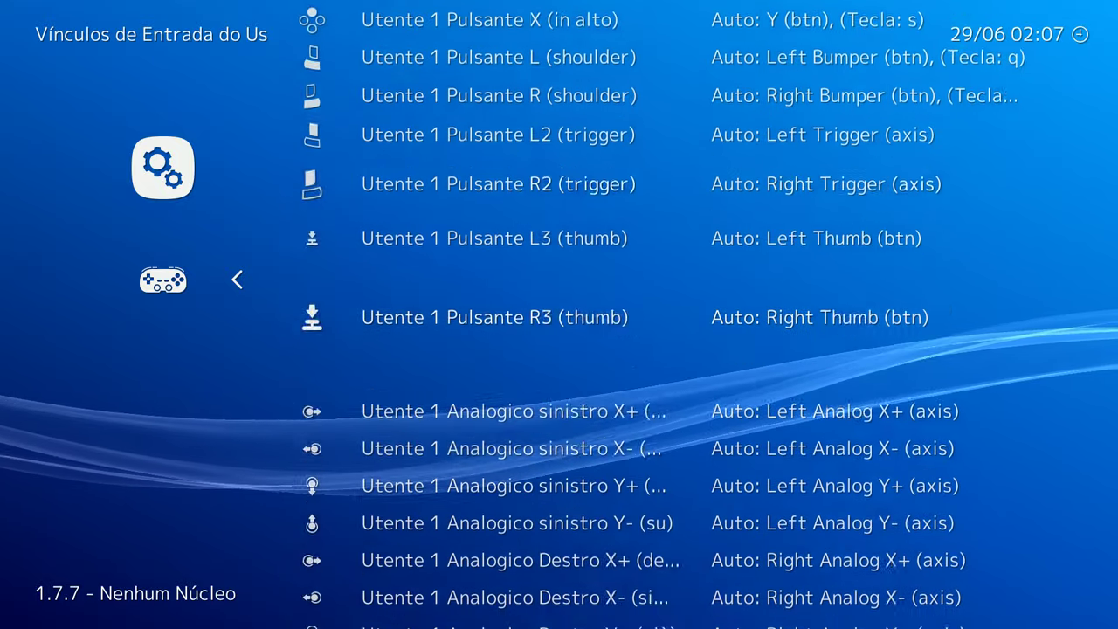
key("Down")
key("Down")
key("Down")
key("Down")
key("Down")
key("Down")
key("Down")
key("Down")
key("Down")
key("Down")
key("Down")
key("Down")
key("Down")
key("Down")
key("Down")
key("Down")
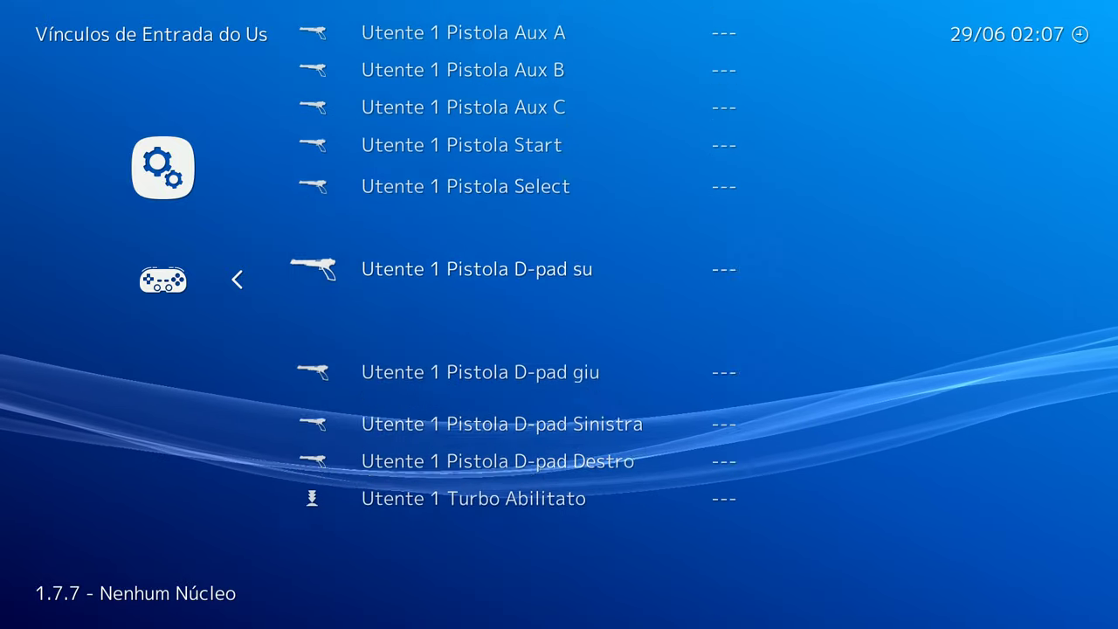
key("BackSpace")
key("Down")
key("BackSpace")
Review the Latência settings, including audio latency and the option for running frames ahead.
key("Down")
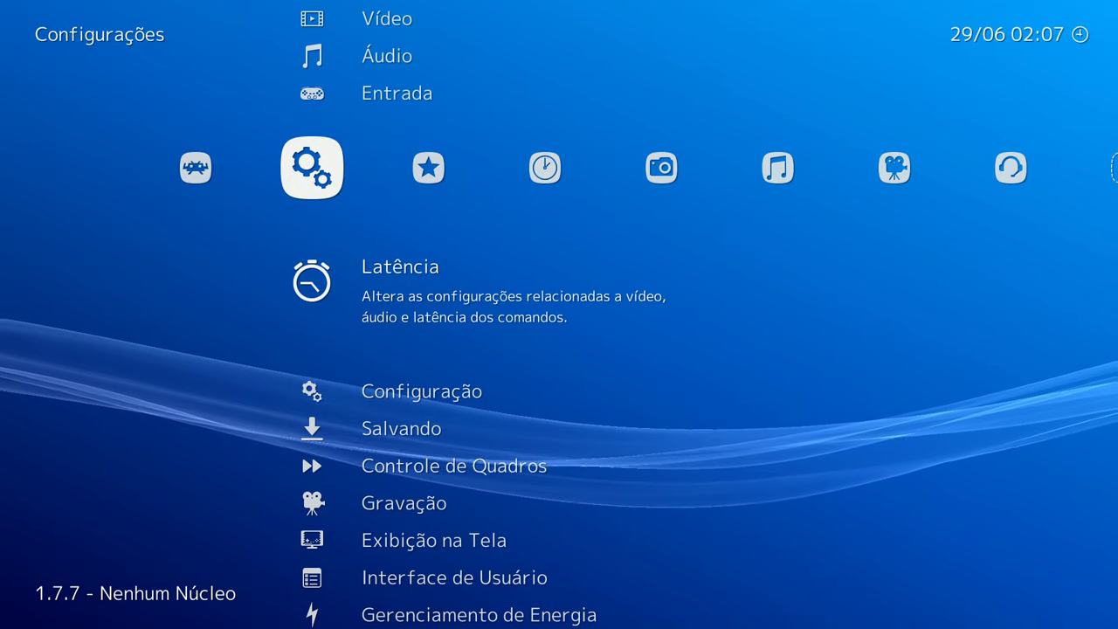
key("Return")
key("Down")
key("Down")
key("Down")
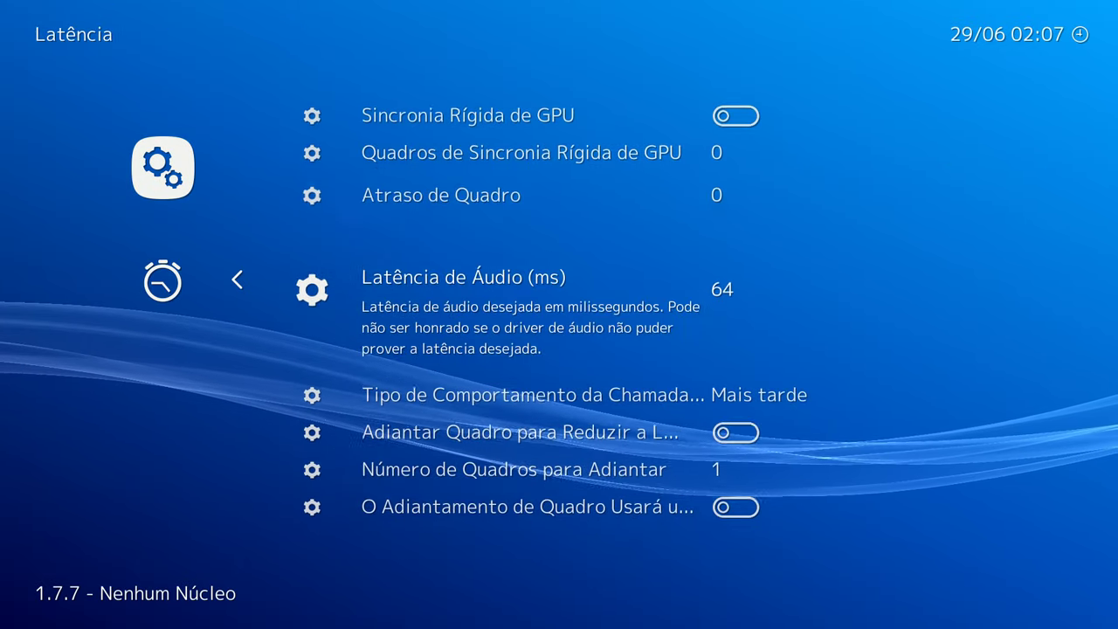
key("Down")
key("Down")
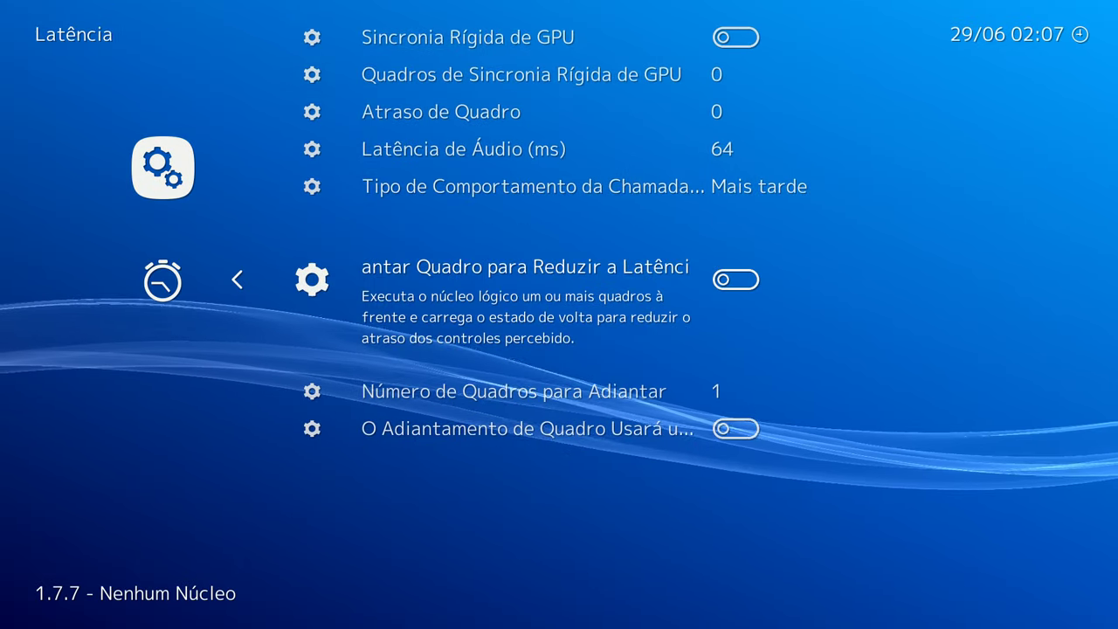
key("BackSpace")
Check the Salvar Configuração ao Sair option in the Configuração settings.
key("Down")
key("Return")
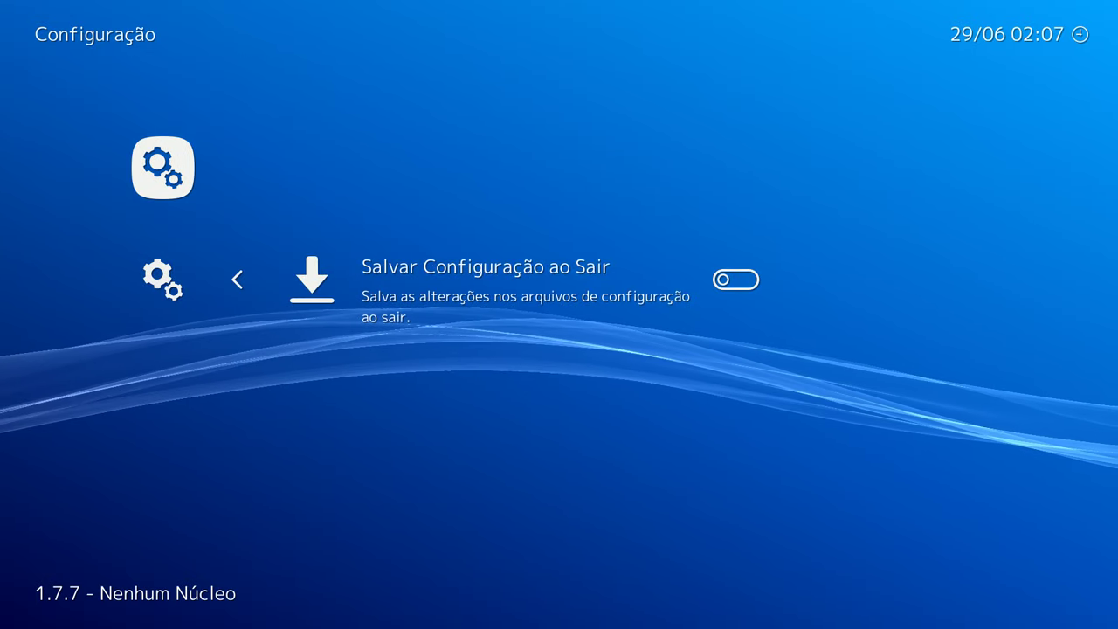
key("BackSpace")
Review the Salvando settings, reading the descriptions of the SRAM autosave interval and the automatic save state options.
key("Down")
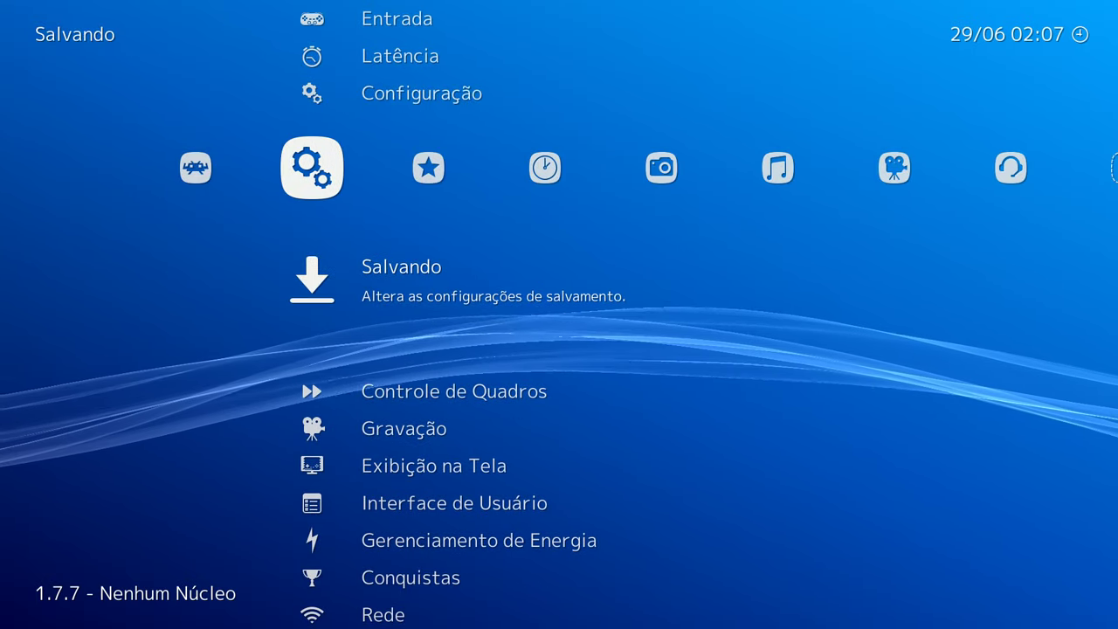
key("Return")
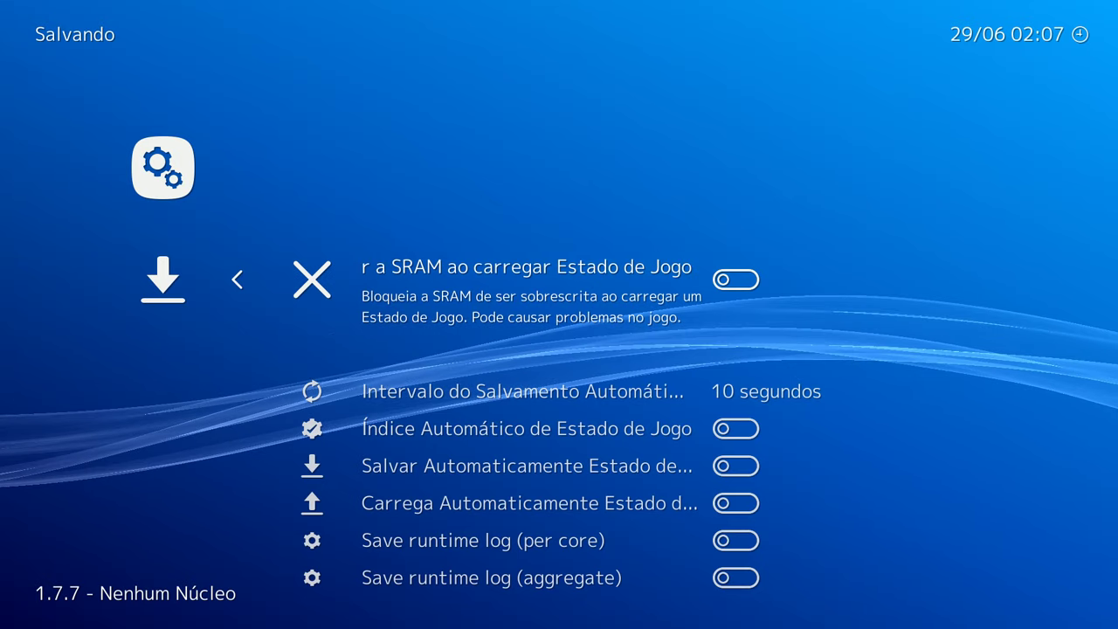
key("Down")
key("Down")
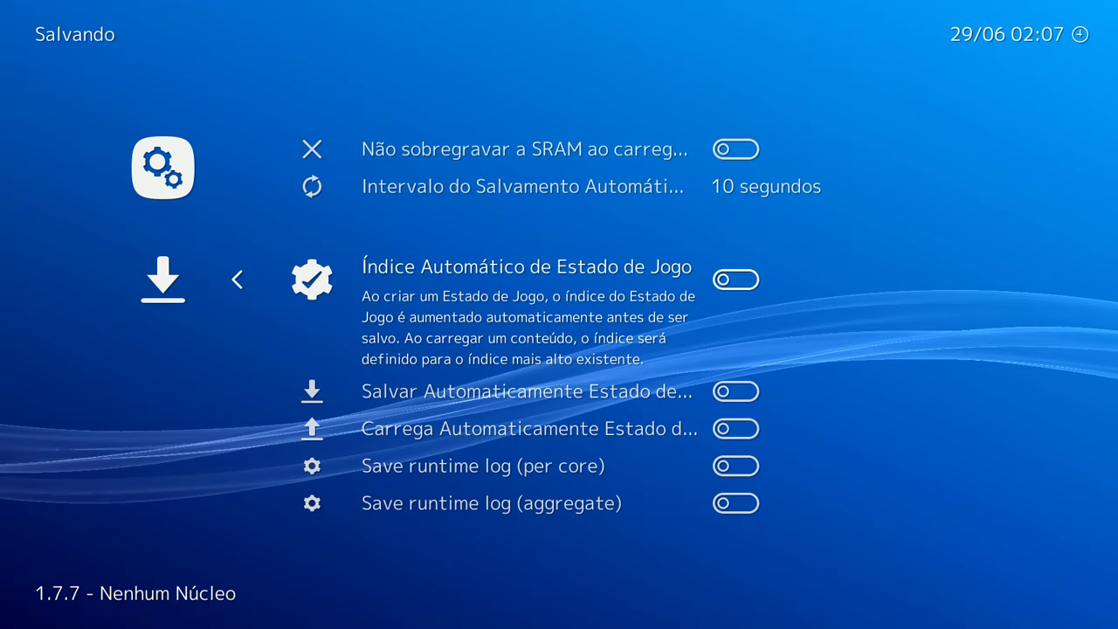
key("Down")
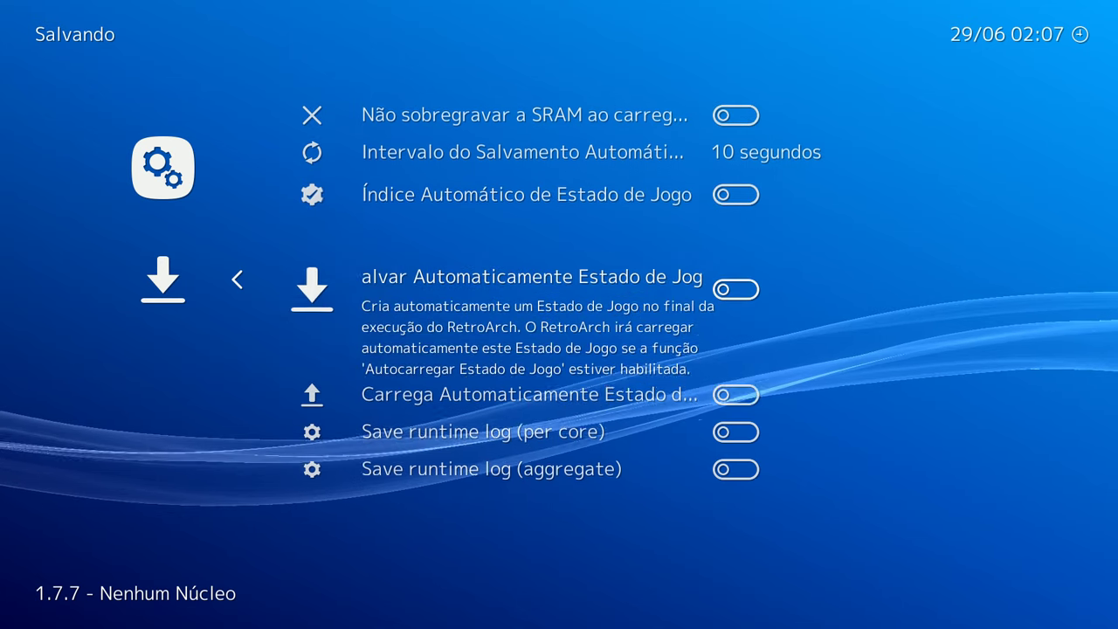
key("Down")
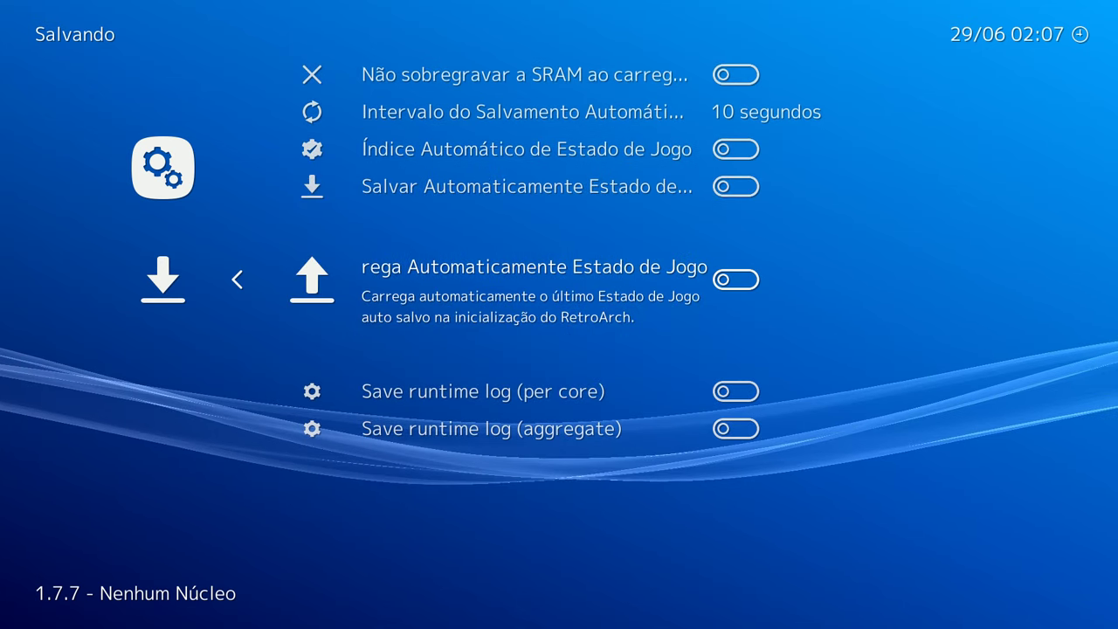
key("Up")
key("Up")
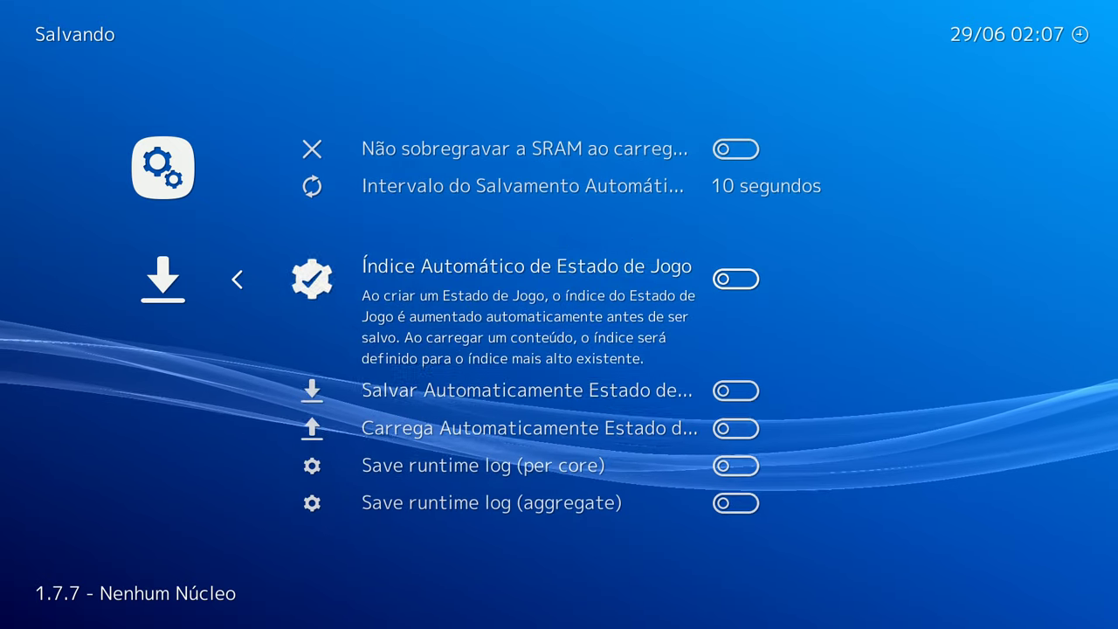
key("Up")
key("Up")
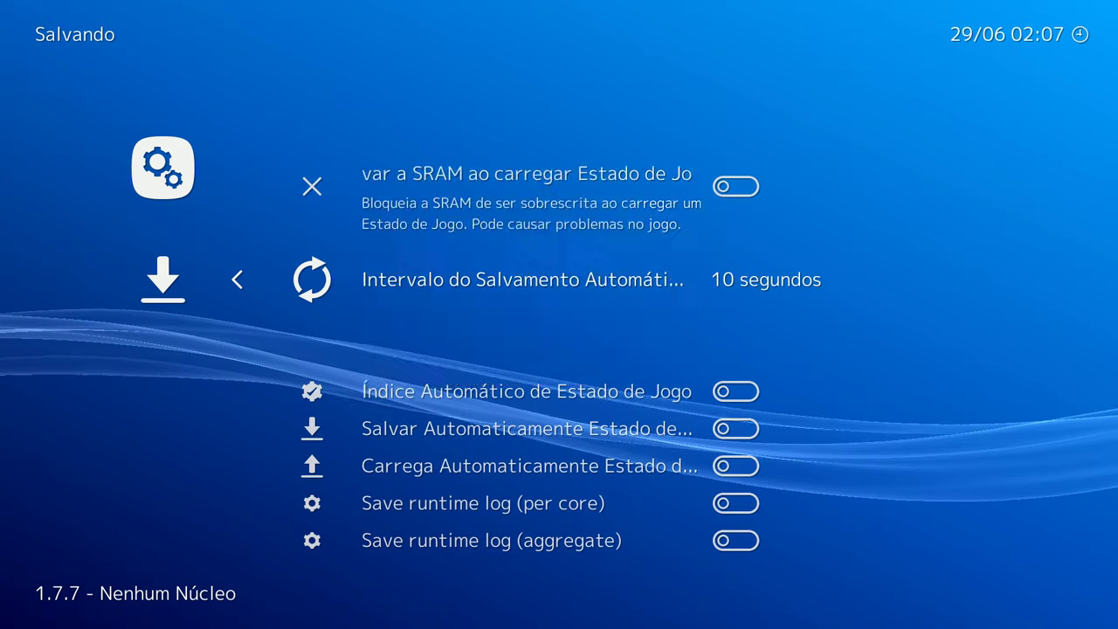
key("Down")
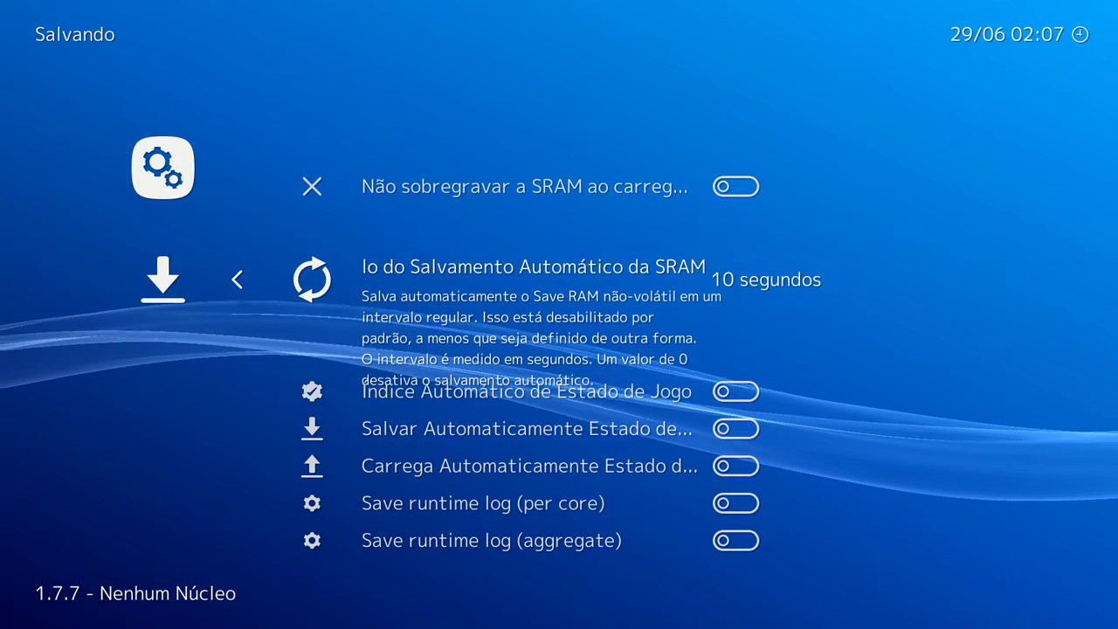
key("Down")
key("Down")
key("BackSpace")
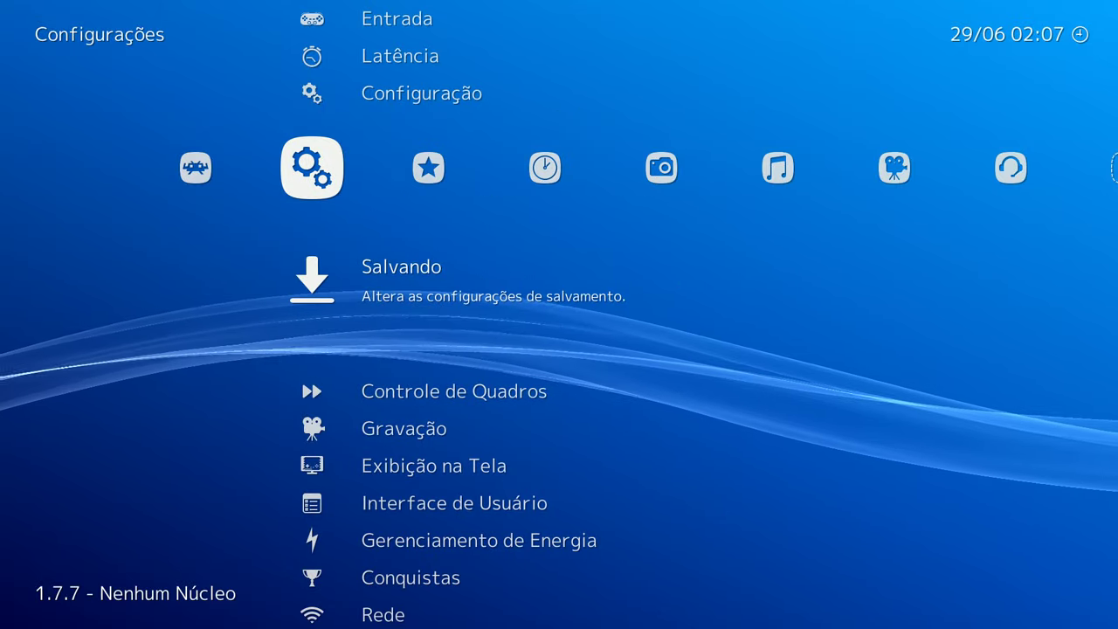
Look over the Controle de Quadros and Gravação settings.
key("Down")
key("Return")
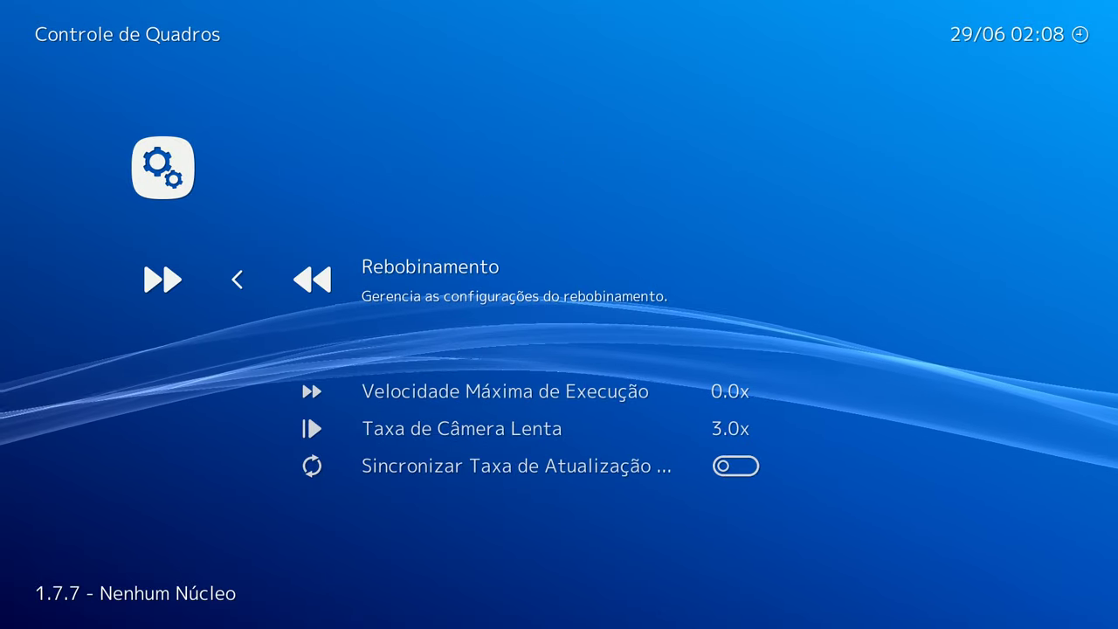
key("BackSpace")
key("Down")
key("Return")
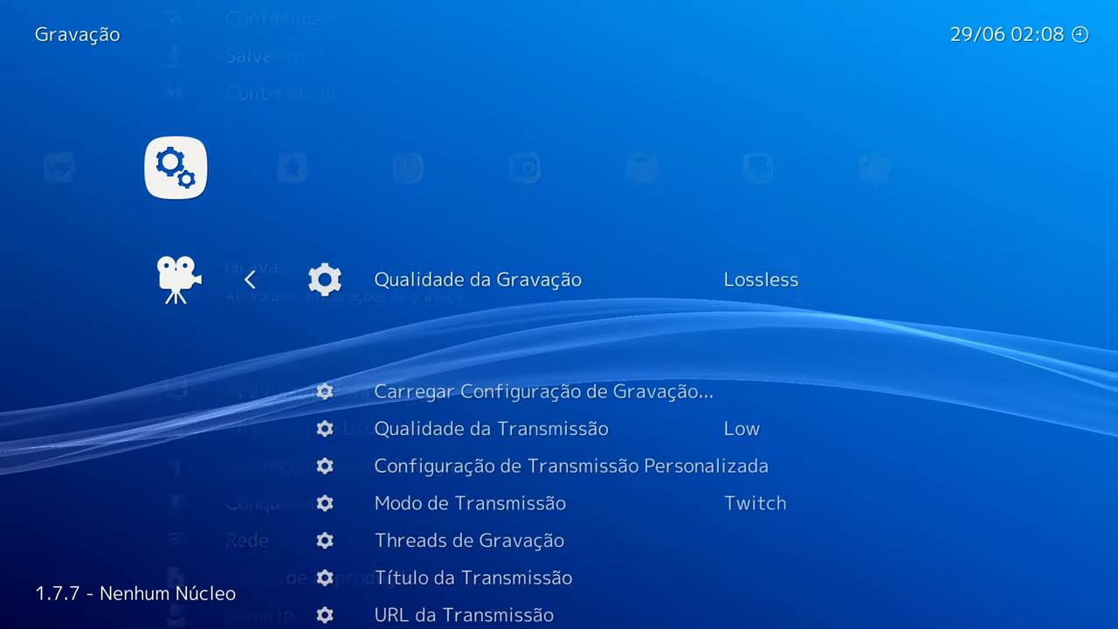
key("Down")
key("Down")
key("Down")
key("BackSpace")
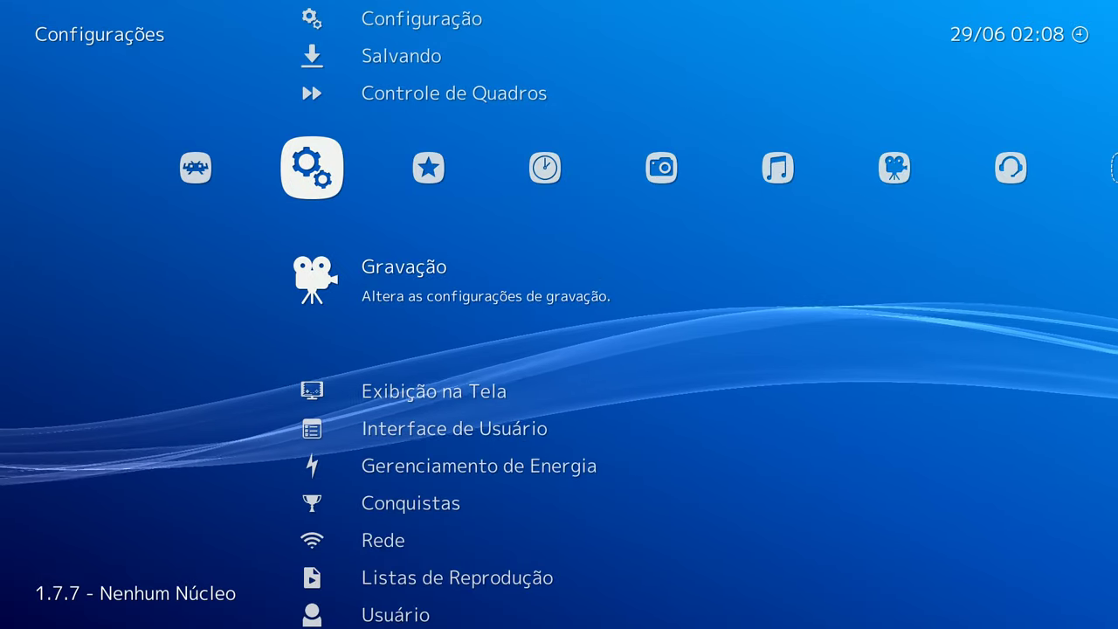
Review the Notificações na Tela options under Exibição na Tela, including frame count, memory details, notification position and colours.
key("Down")
key("Return")
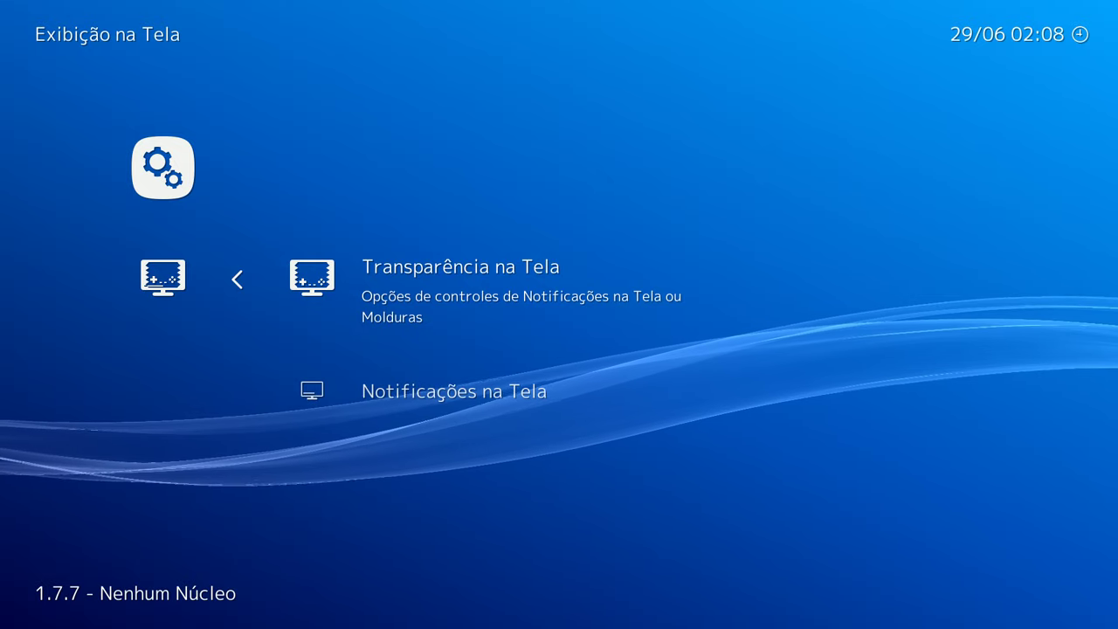
key("Down")
key("Return")
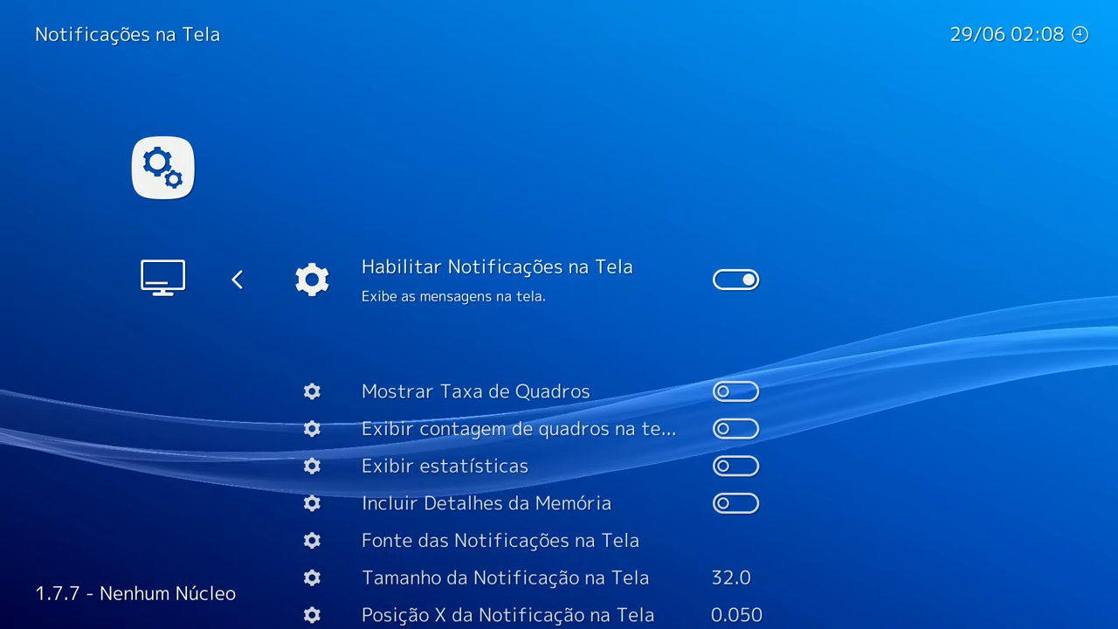
key("Down")
key("Down")
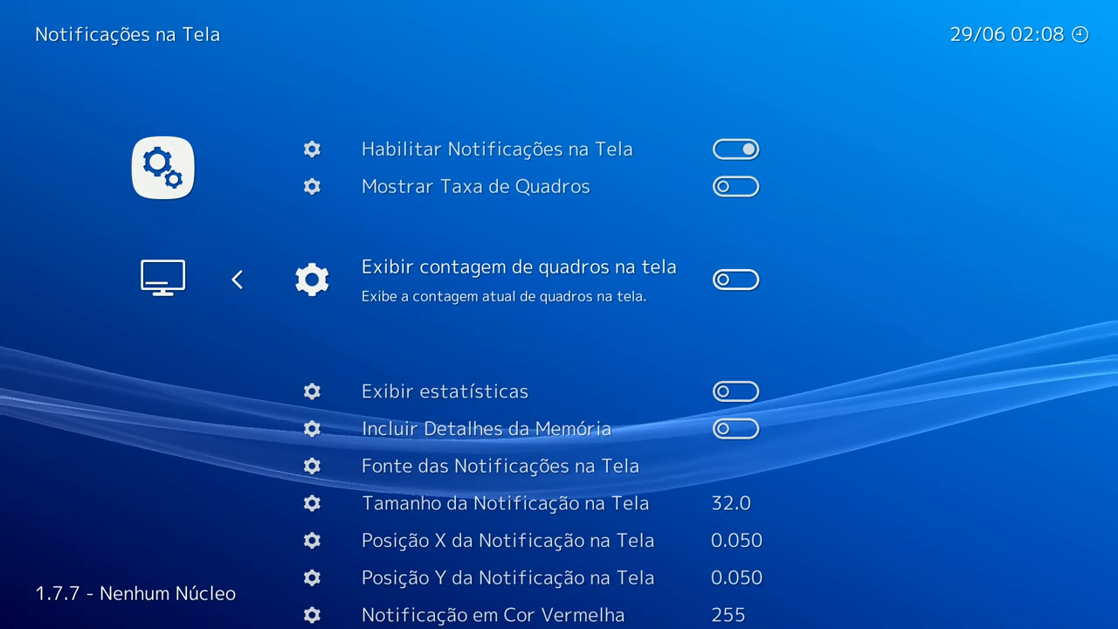
key("Down")
key("Down")
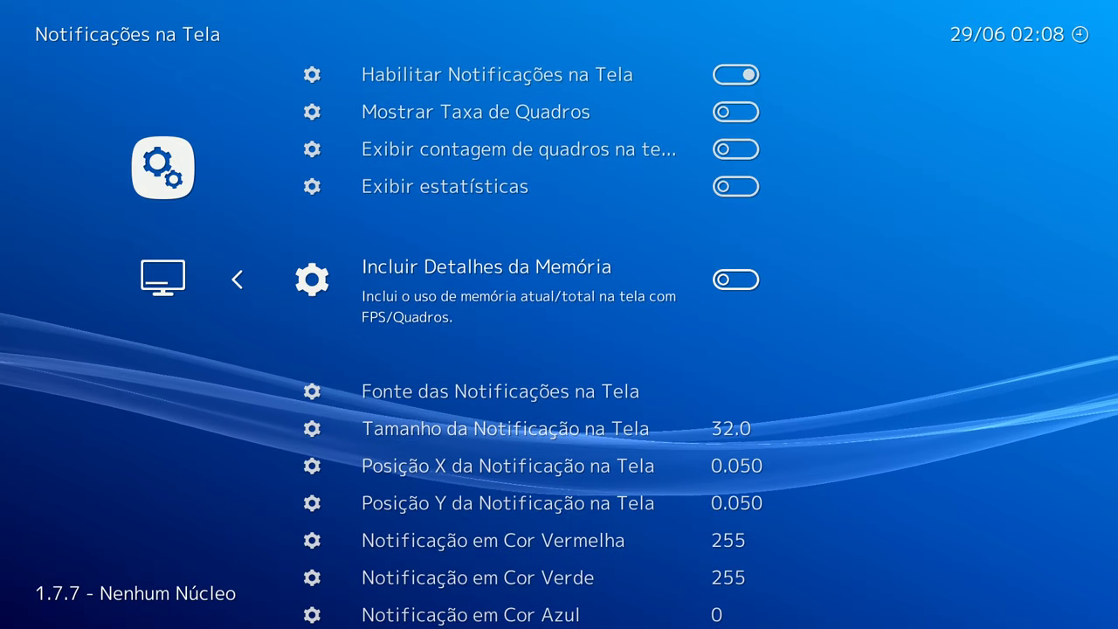
key("Down")
key("Down")
key("Down")
key("Down")
key("Down")
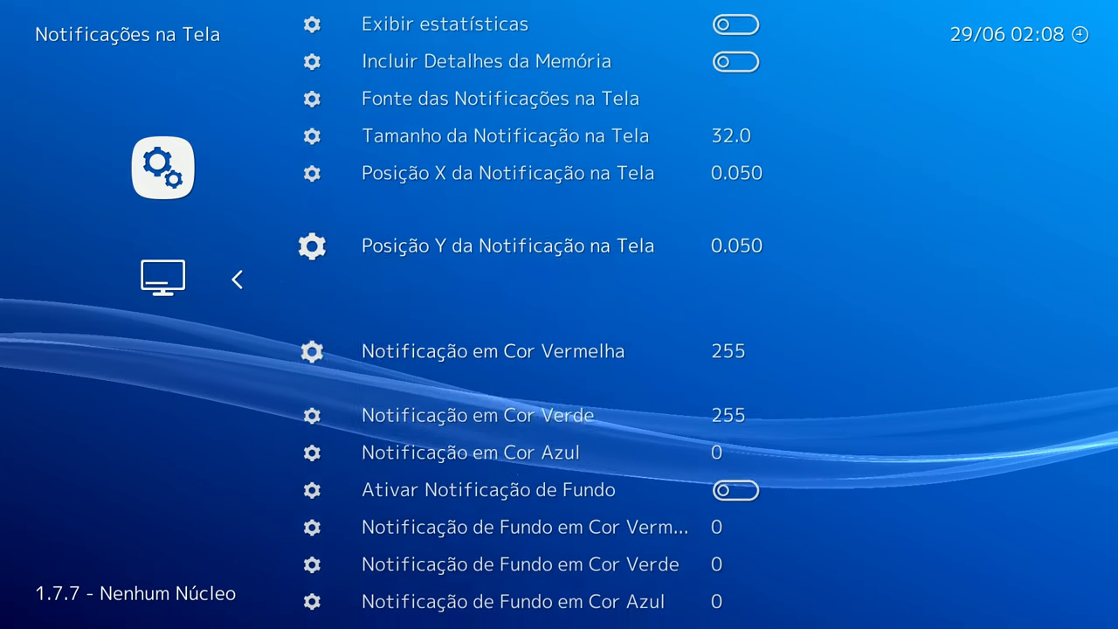
key("Down")
key("Down")
key("Down")
key("Down")
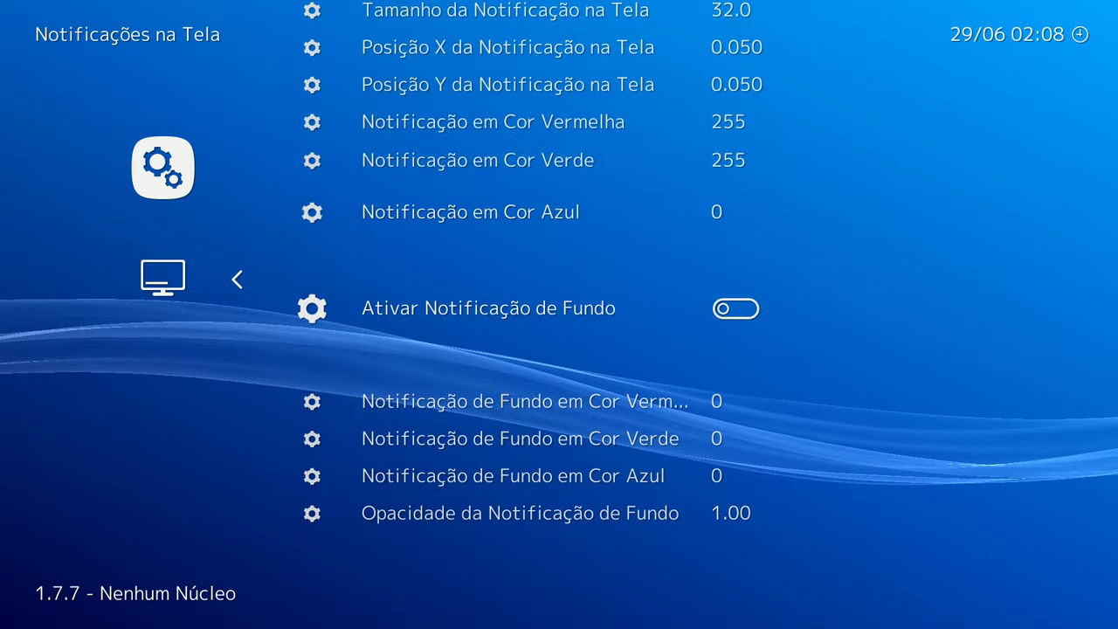
key("Up")
key("Up")
key("Up")
key("Up")
key("Up")
key("Up")
key("Up")
key("Up")
key("Up")
key("Up")
key("Up")
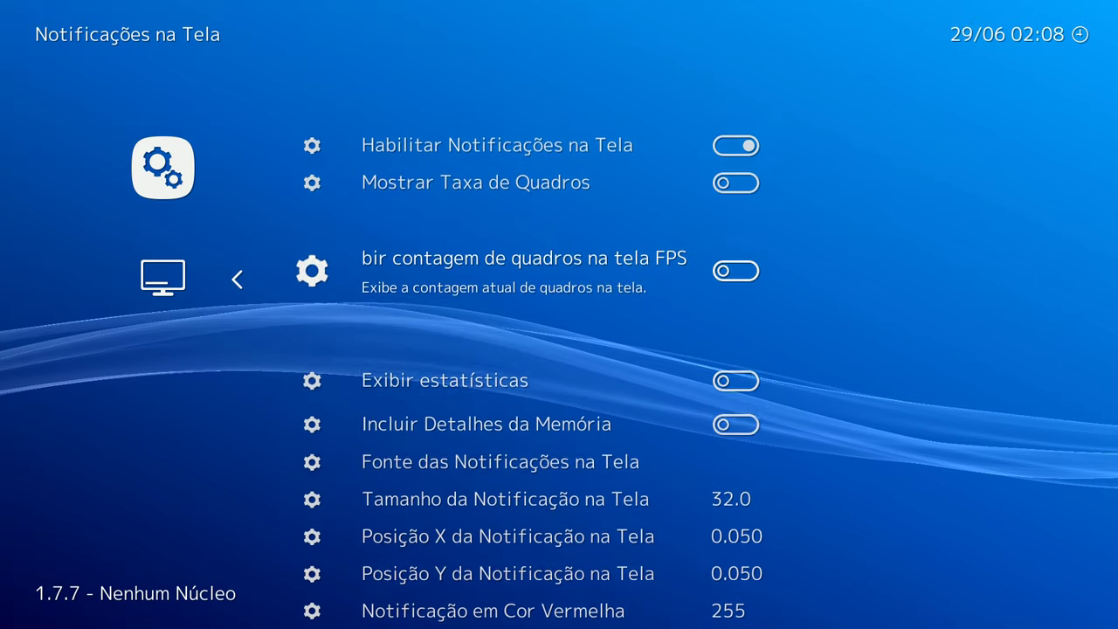
Look over the Transparência na Tela options under Exibição na Tela and return to the main settings list.
key("BackSpace")
key("Return")
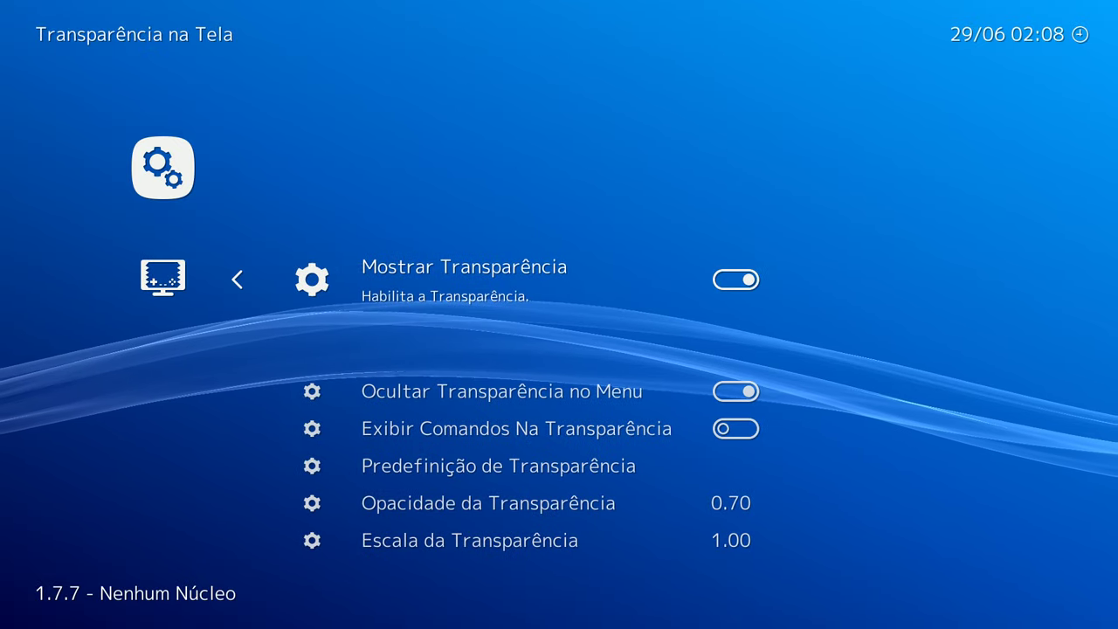
key("Down")
key("Down")
key("Down")
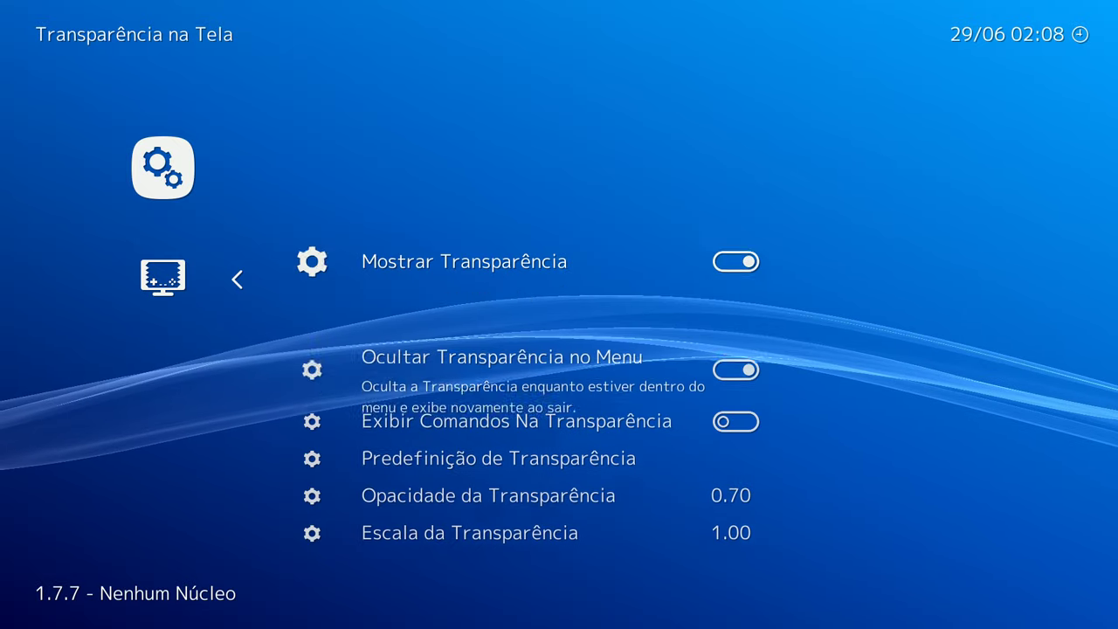
key("BackSpace")
key("BackSpace")
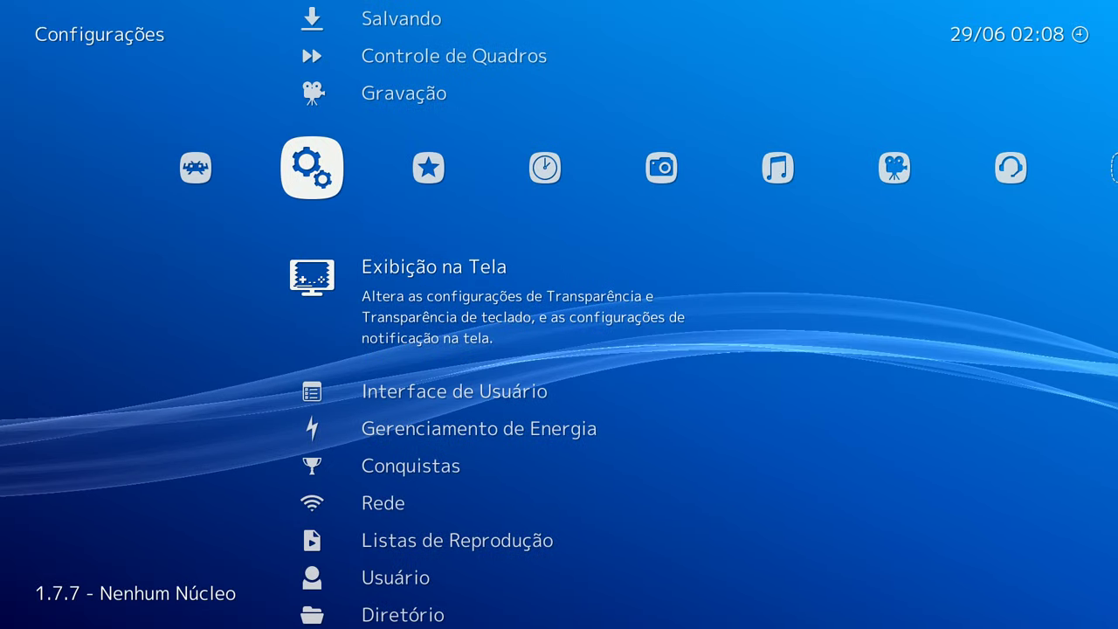
Enable Exibir Configurações Avançadas in the Interface de Usuário settings.
key("Down")
key("Return")
key("Down")
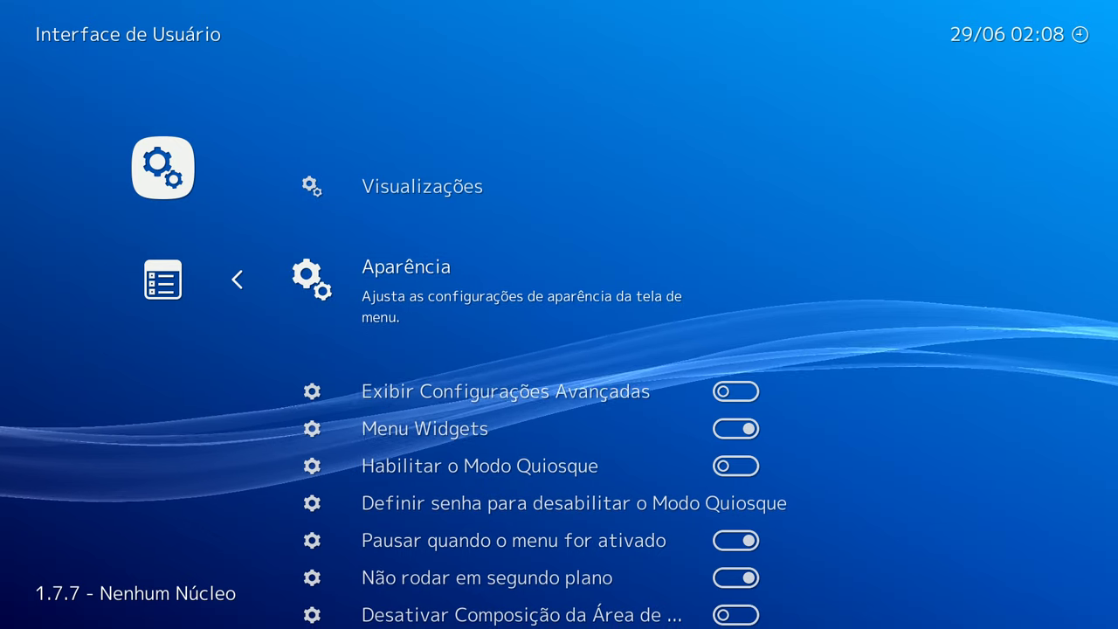
key("Down")
key("Down")
key("Down")
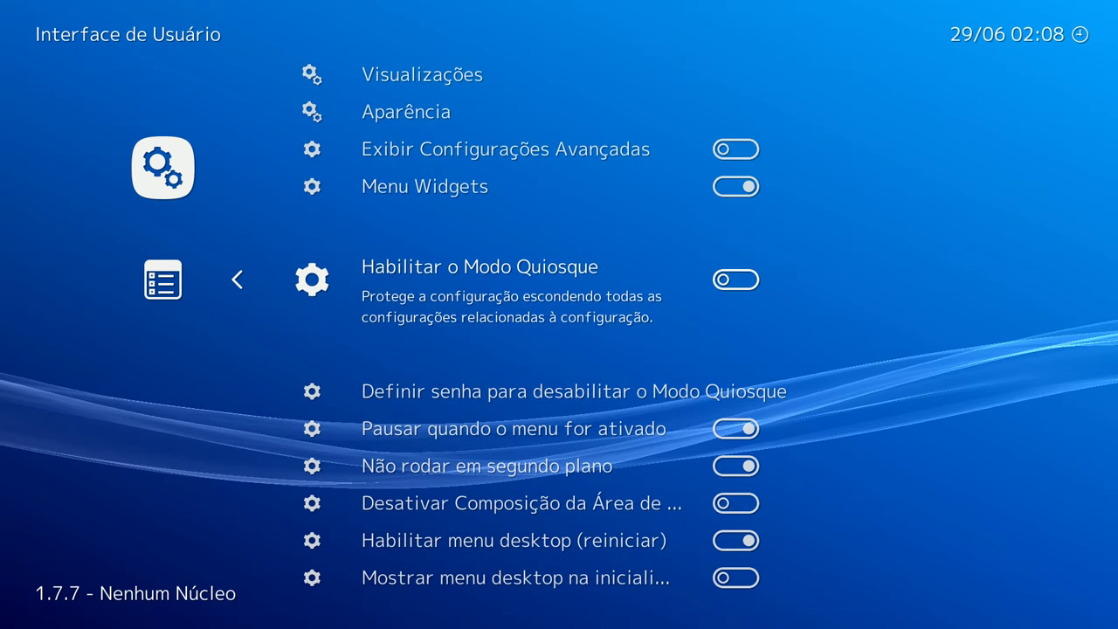
key("Up")
key("Up")
key("Return")
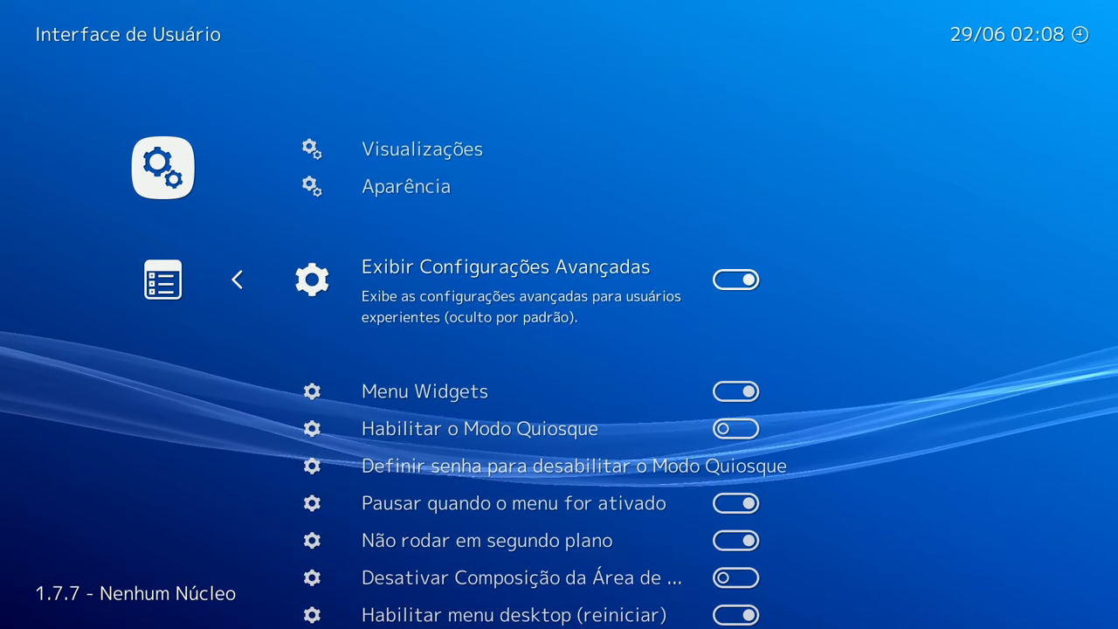
Review the remaining Interface de Usuário options, from Menu Widgets and the kiosk mode password to the desktop menu options.
key("Down")
key("Down")
key("Down")
key("Down")
key("Down")
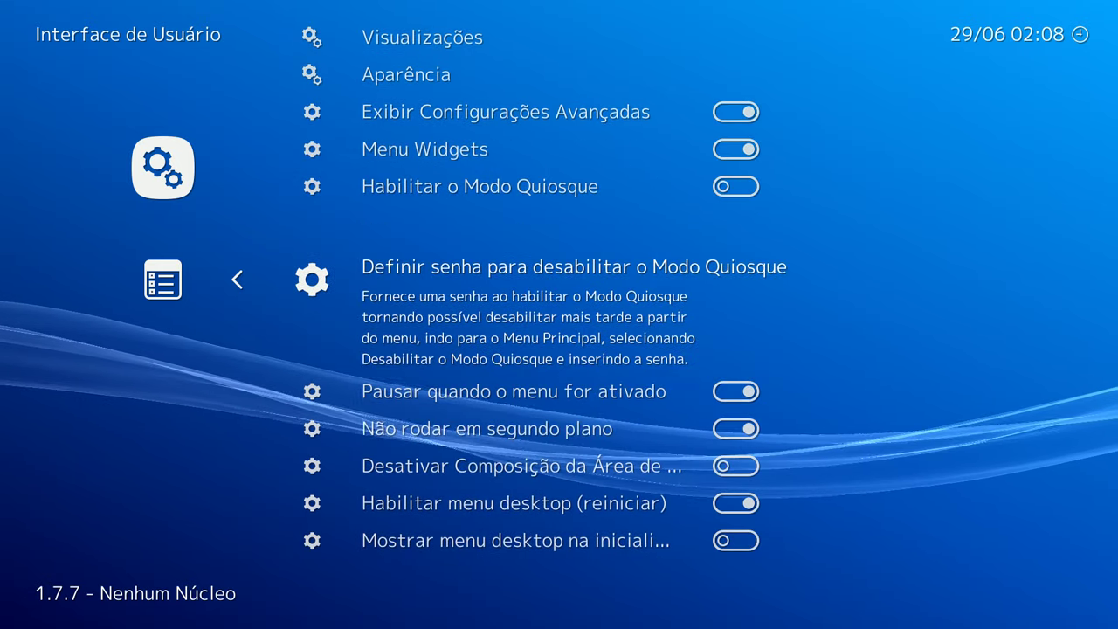
key("Down")
key("Down")
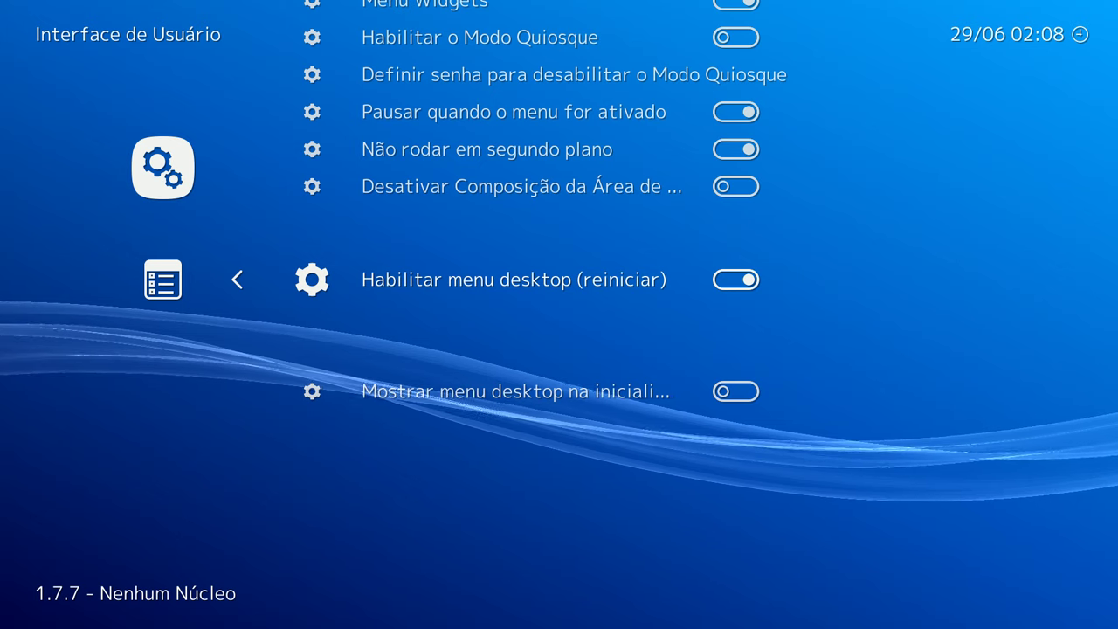
key("Down")
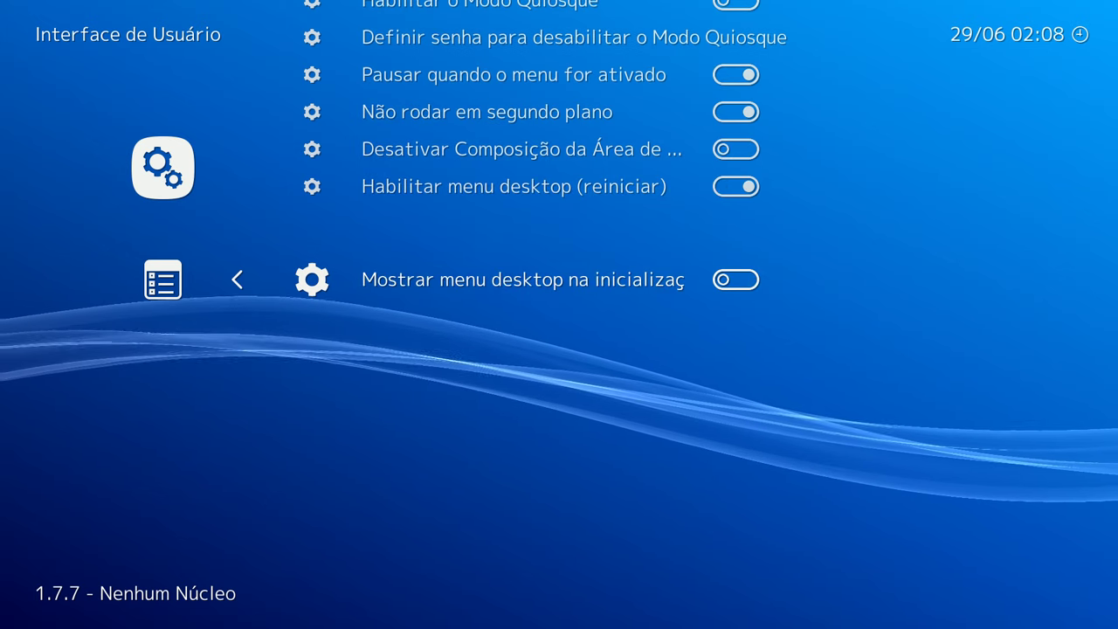
Disable Habilitar menu desktop and enable Desativar Composição da Área de Trabalho.
key("Up")
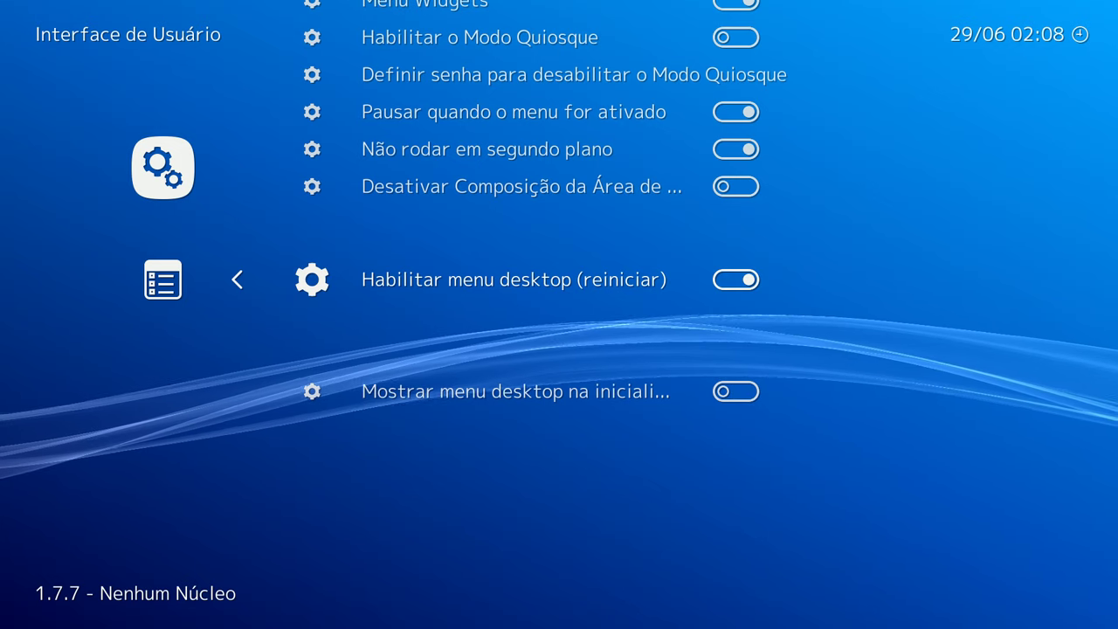
key("Return")
key("Up")
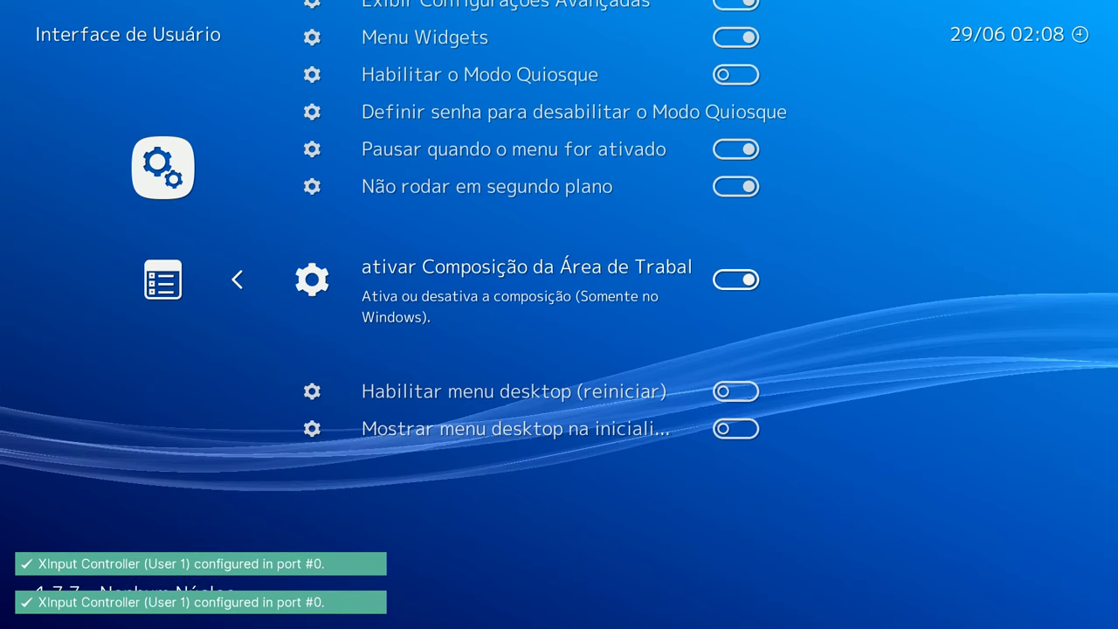
Review the Visualizações settings under Interface de Usuário, covering which menu entries, tabs and date, battery and core displays are shown.
key("Up")
key("Up")
key("Up")
key("Up")
key("Up")
key("Up")
key("Up")
key("Up")
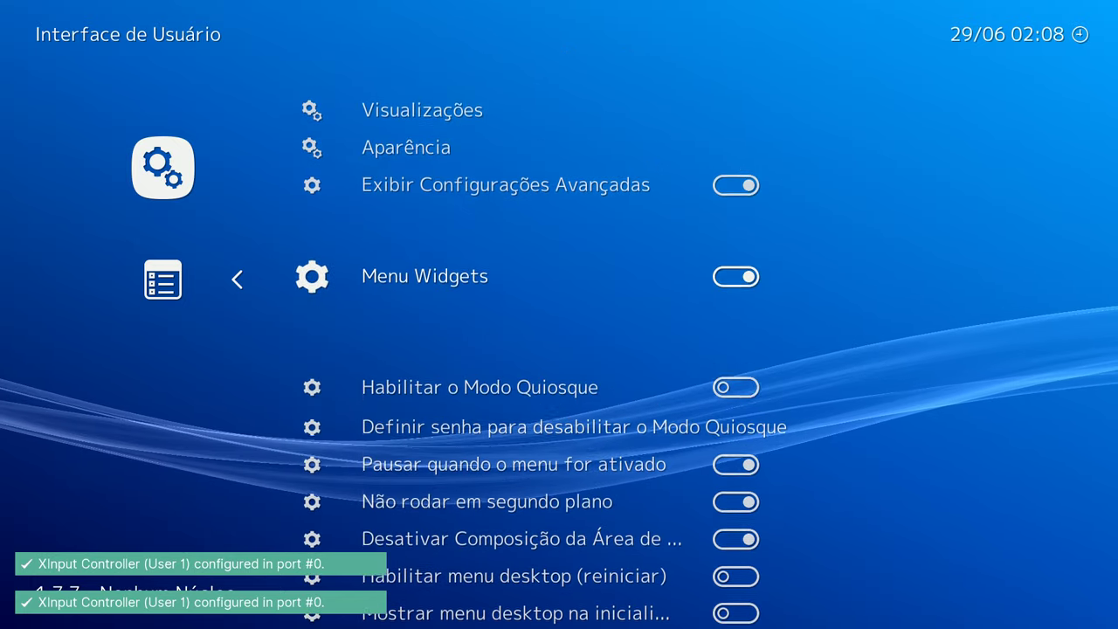
key("Return")
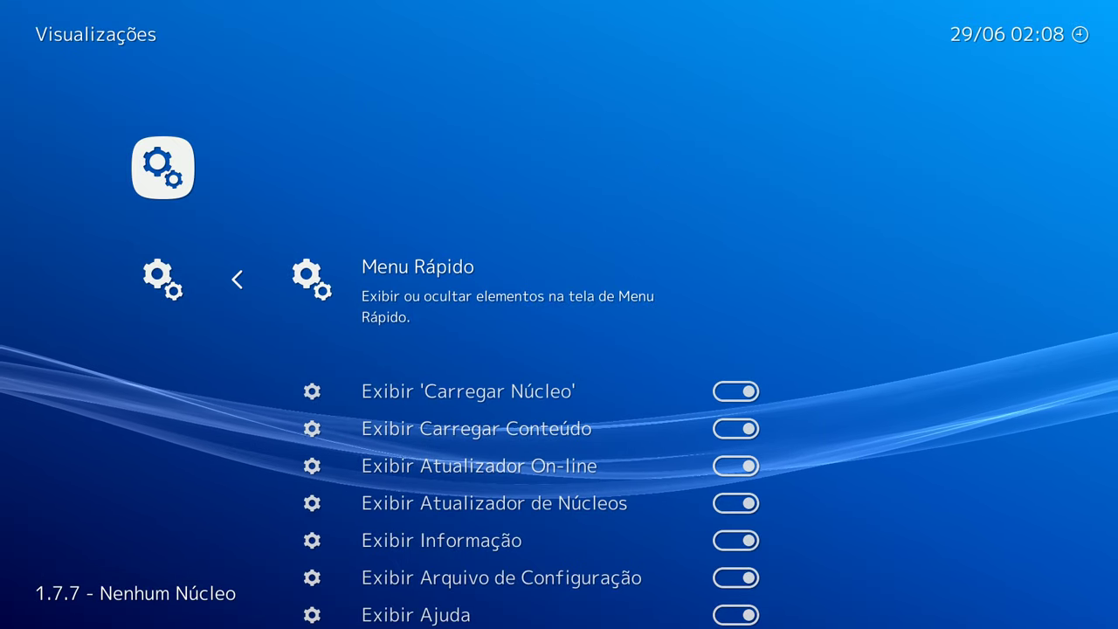
key("Down")
key("Down")
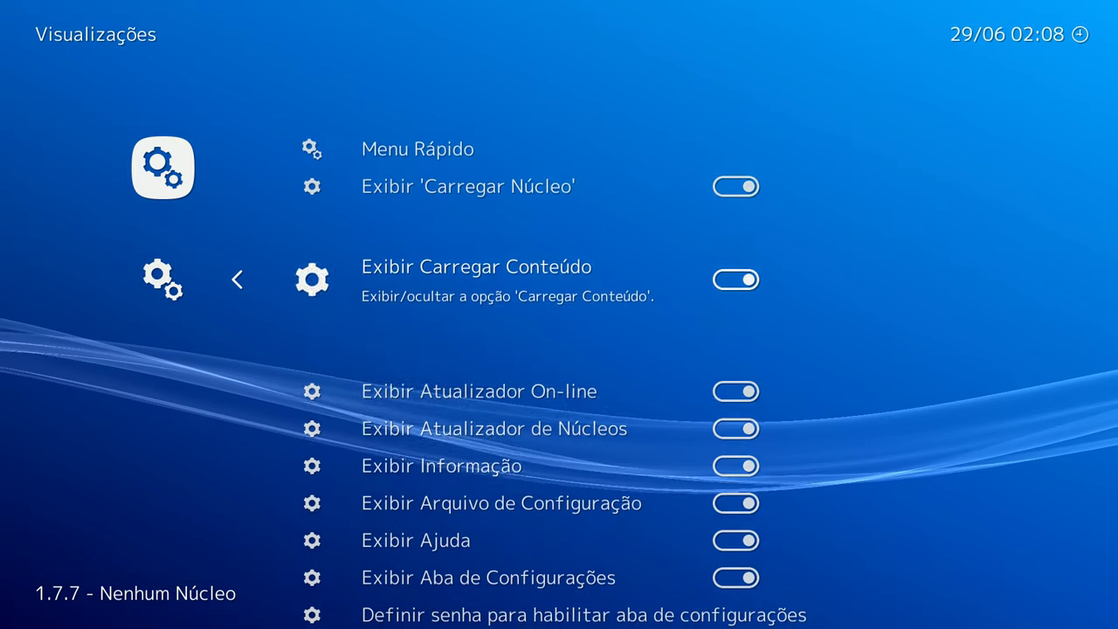
key("Down")
key("Down")
key("Down")
key("Down")
key("Down")
key("Down")
key("Down")
key("Down")
key("Down")
key("Down")
key("Down")
key("Down")
key("Down")
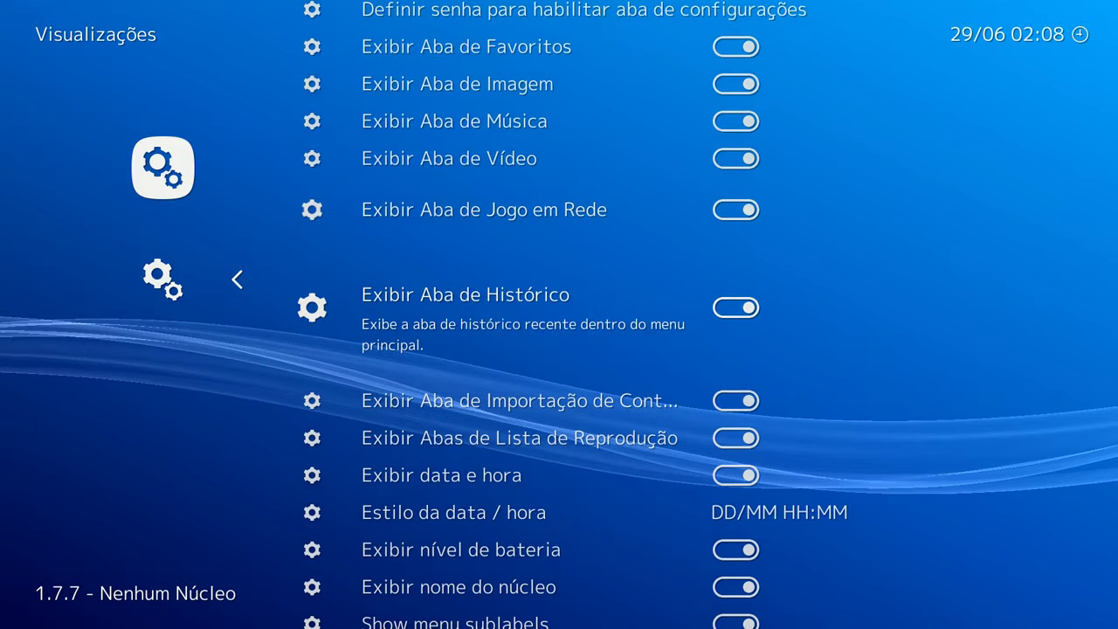
key("Down")
key("Down")
key("Down")
key("Down")
key("Down")
key("Down")
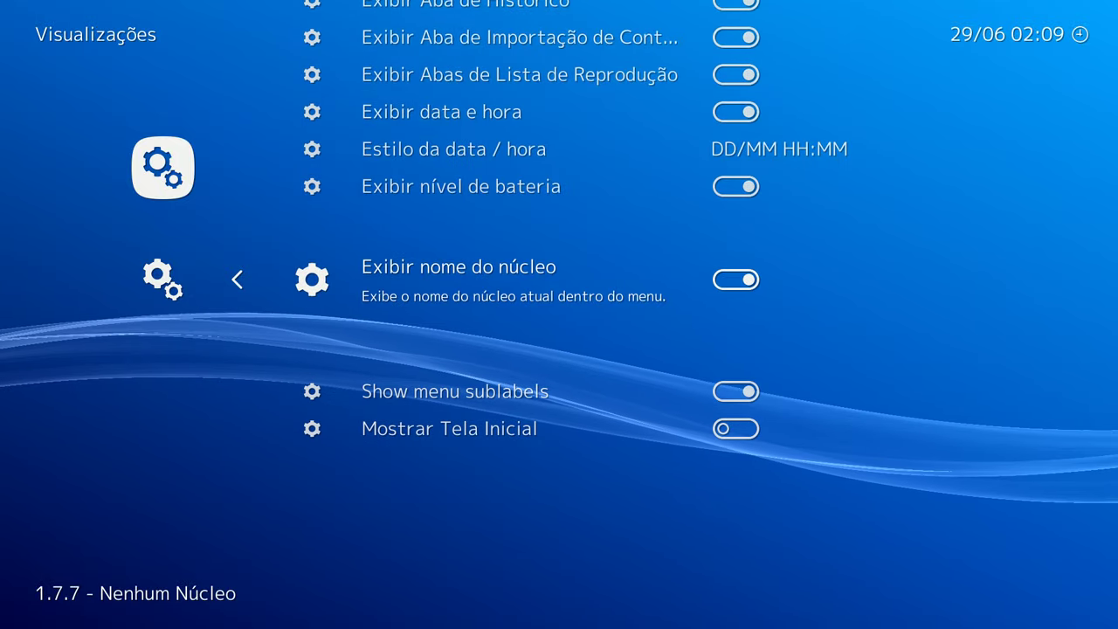
Check the Plano de Fundo, Plano de Fundo Dinâmico and background opacity options in the Aparência settings.
key("BackSpace")
key("Down")
key("Return")
key("Down")
key("Down")
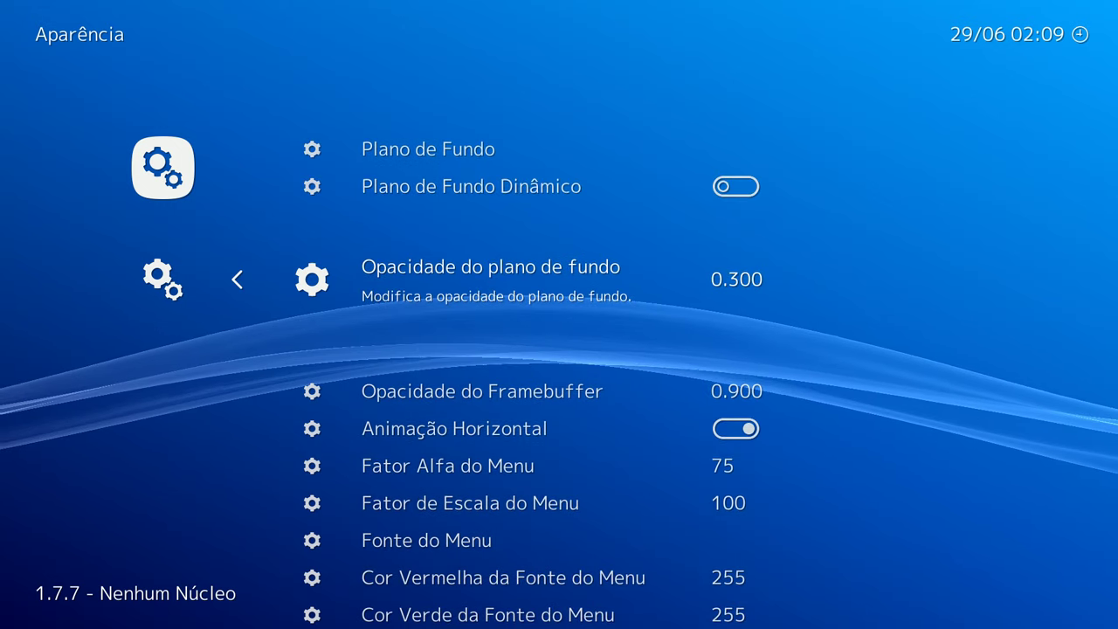
key("Up")
key("Return")
key("Up")
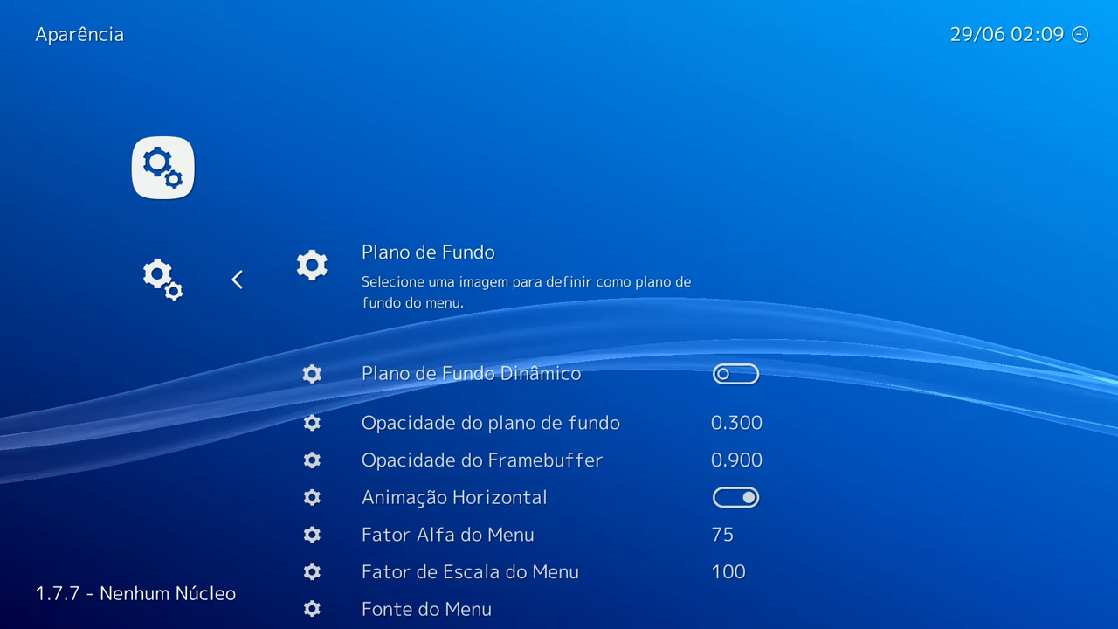
key("Return")
key("BackSpace")
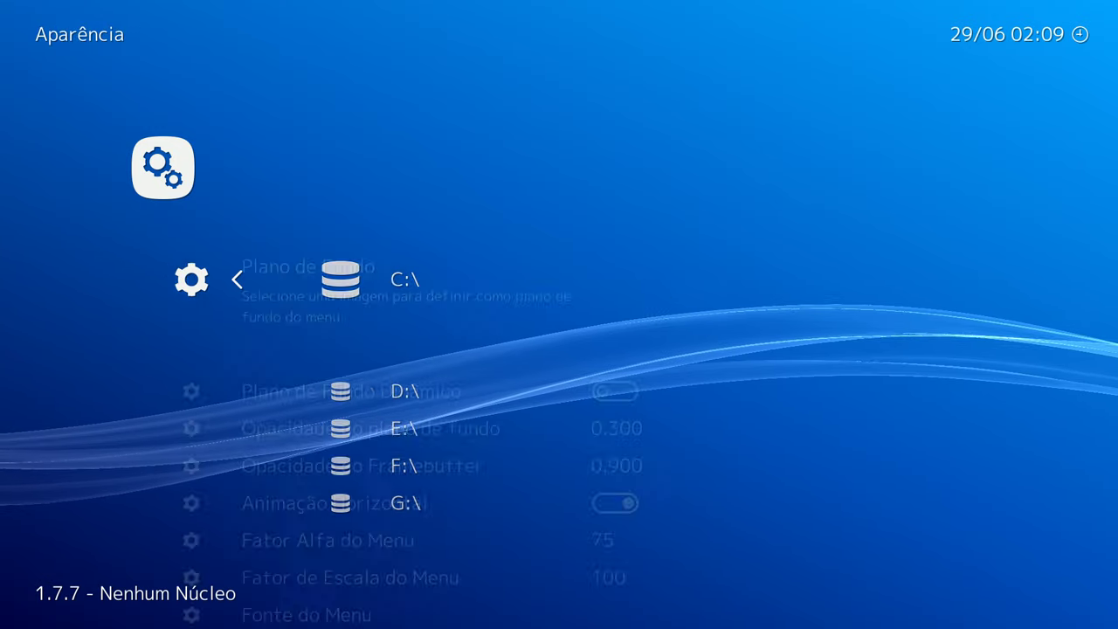
Toggle the Animação Horizontal option off and back on.
key("Down")
key("Down")
key("Down")
key("Down")
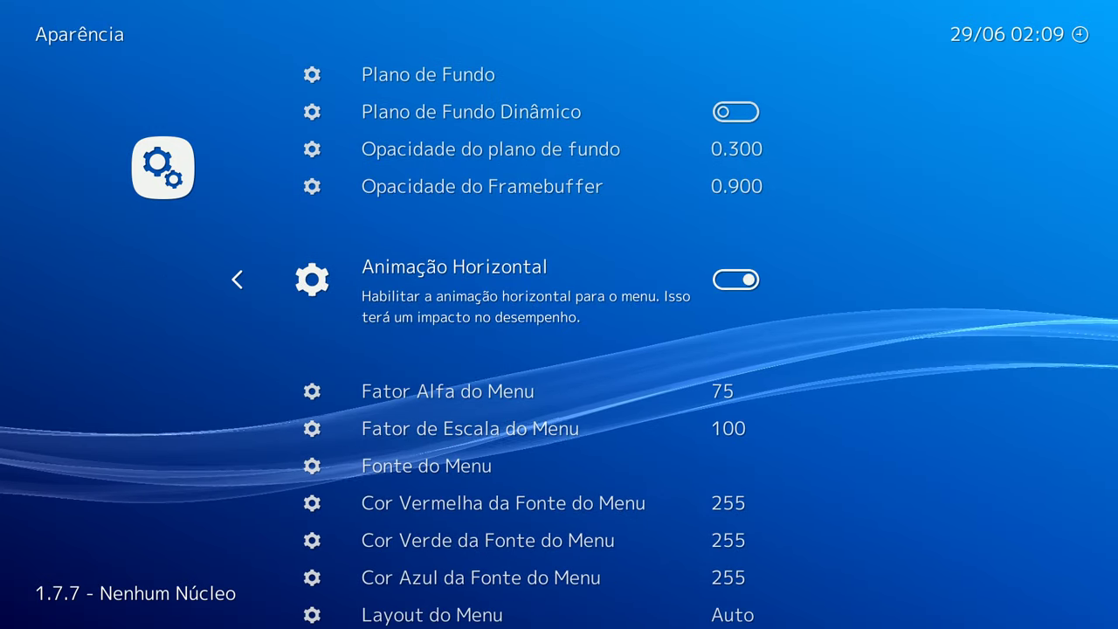
key("Return")
key("Return")
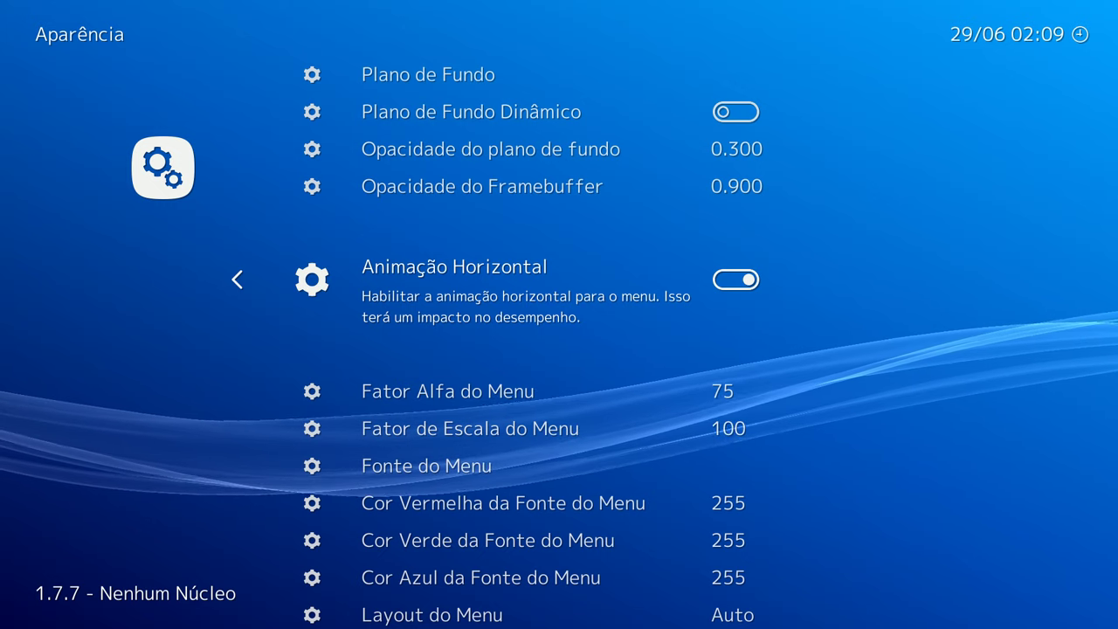
Set Tema de Ícones do Menu to RetroActive in the Aparência settings.
key("Down")
key("Down")
key("Down")
key("Down")
key("Down")
key("Down")
key("Down")
key("Down")
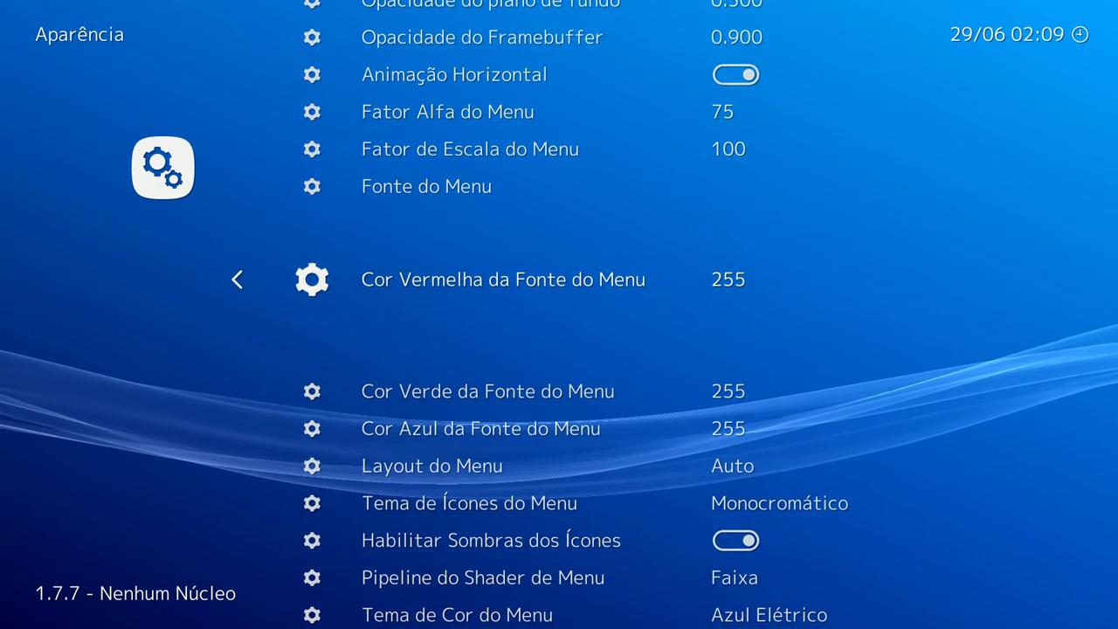
key("Escape")
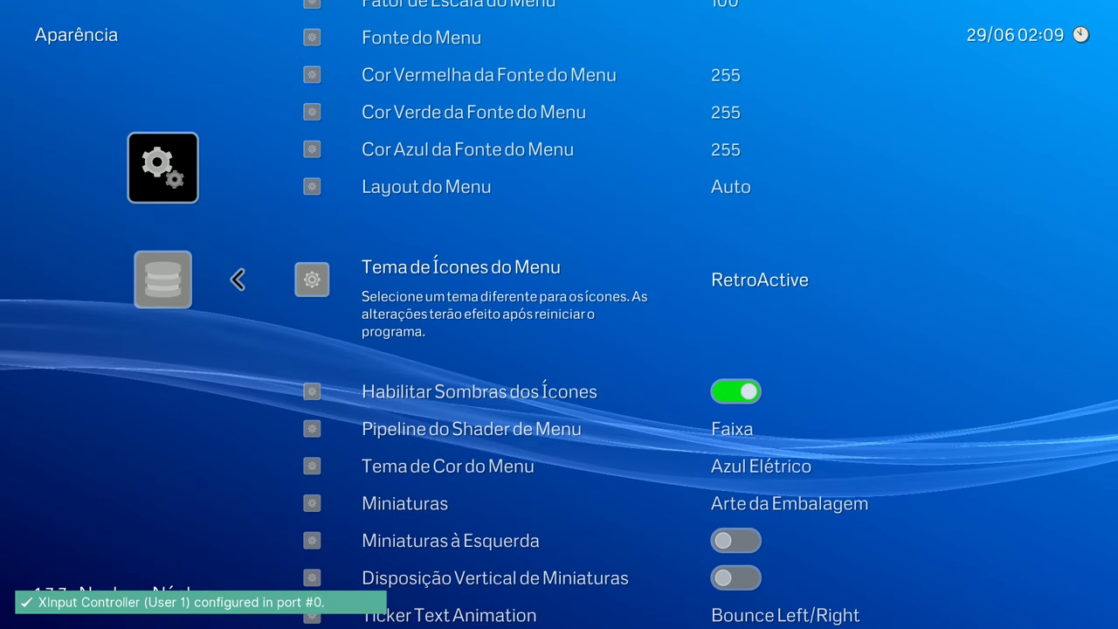
Set Pipeline do Shader de Menu to Faixa (simplificada).
key("Down")
key("Down")
key("Down")
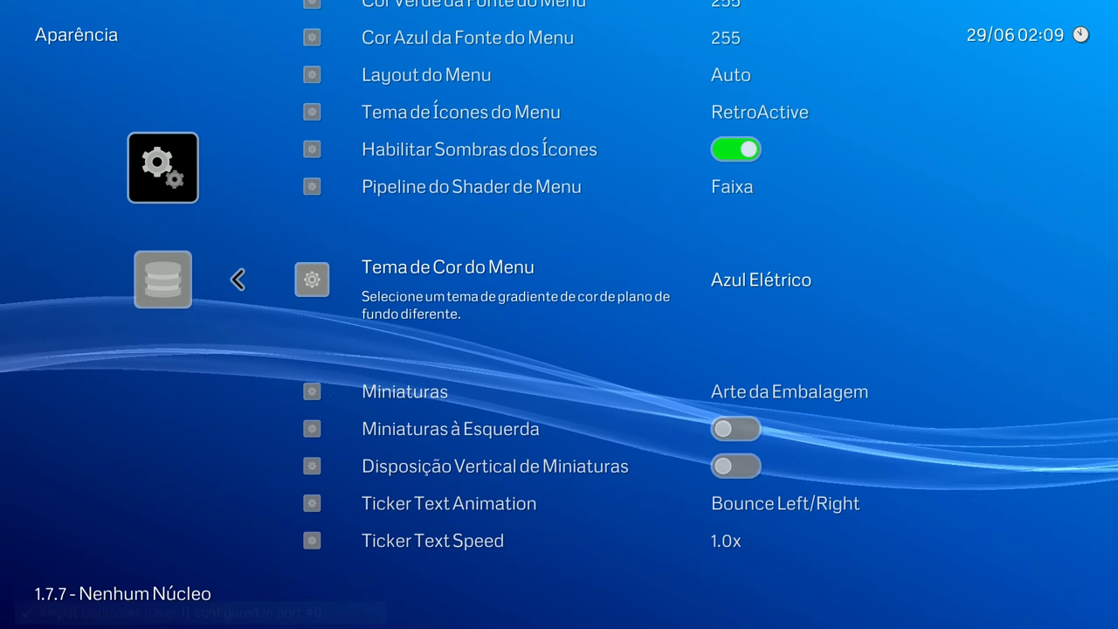
key("Up")
key("Right")
key("Right")
key("Right")
key("Right")
key("Right")
key("Right")
key("Right")
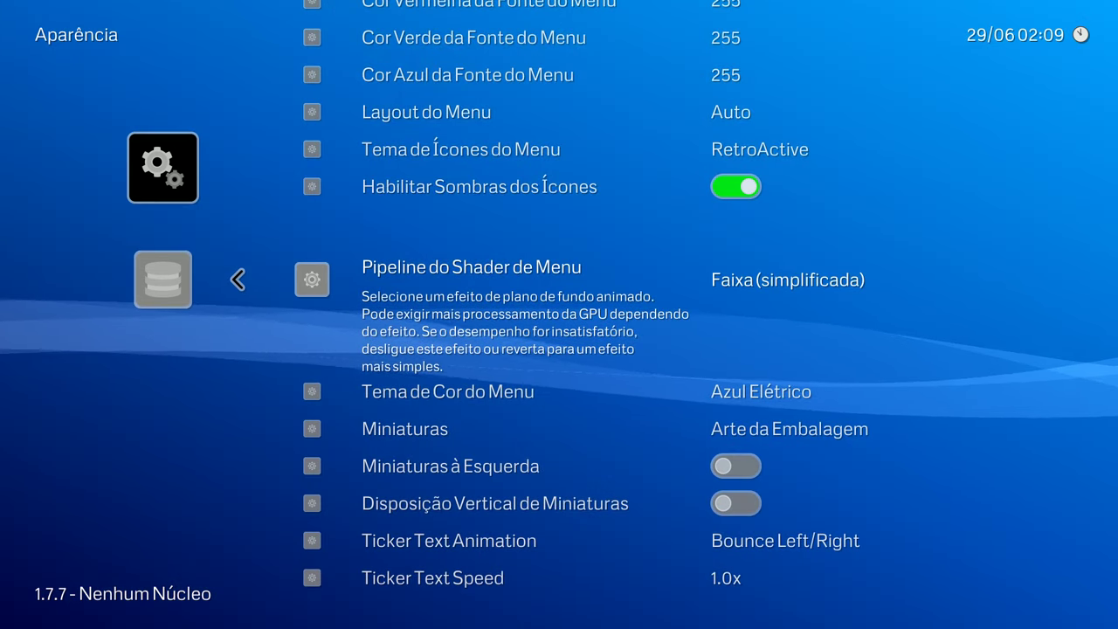
Try the Tema de Cor do Menu options Verde Maçã and Vermelho Vulcânico, and set the colour theme to Escuro.
key("Down")
key("Right")
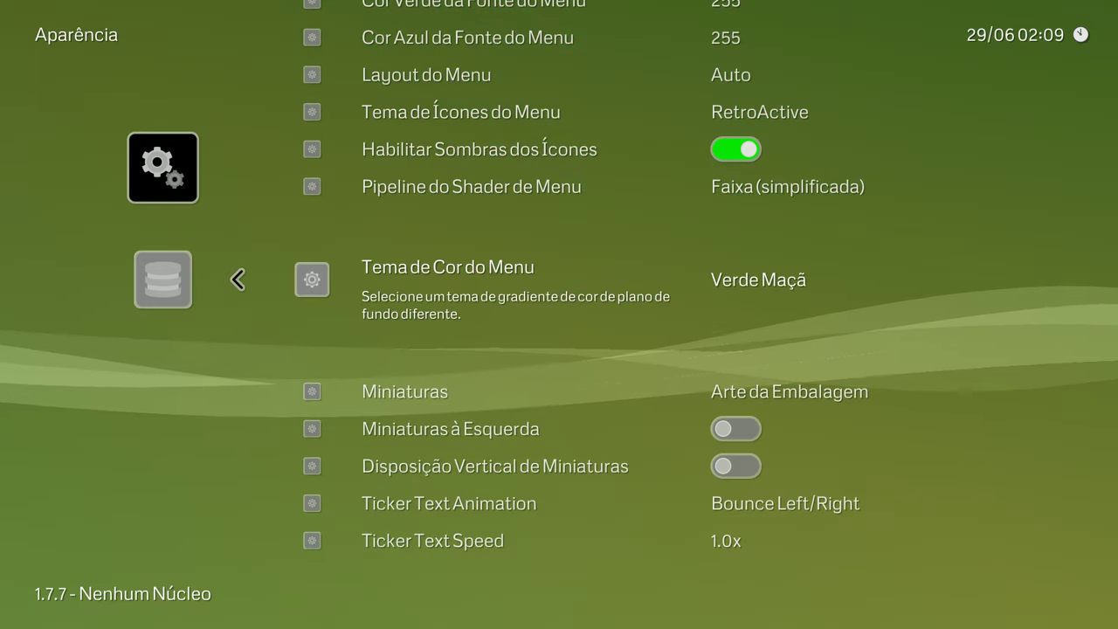
key("Right")
key("Right")
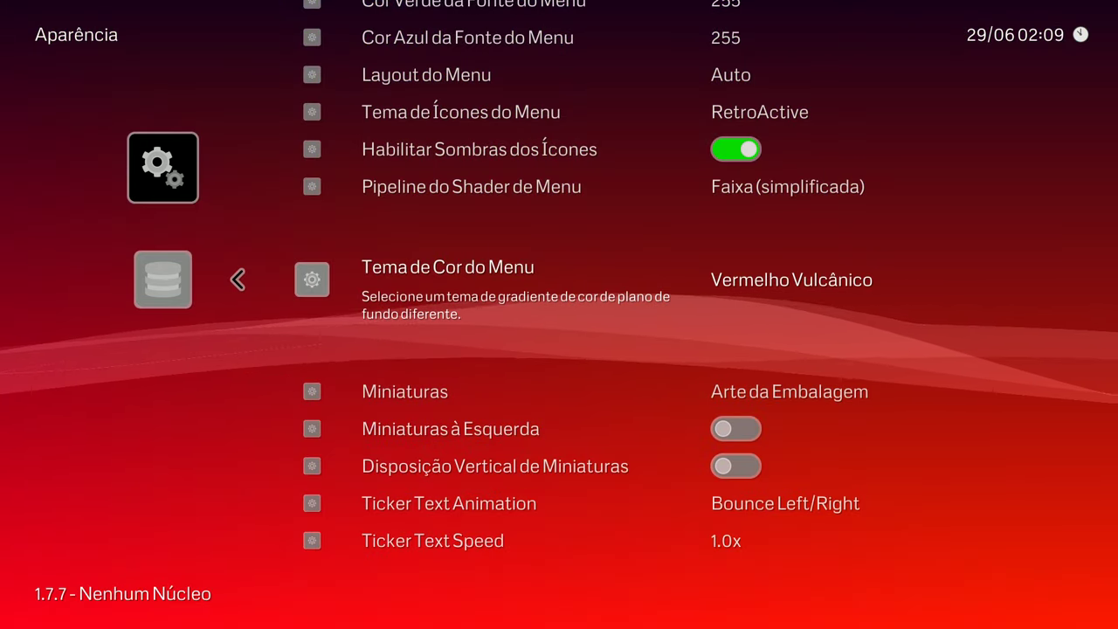
key("Right")
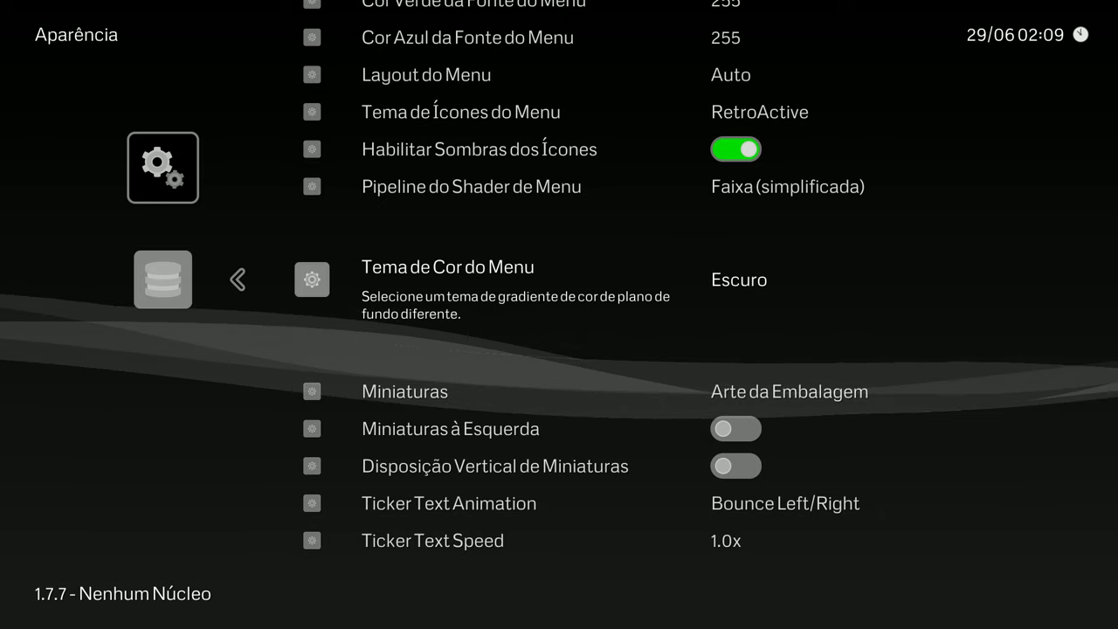
Examine the Miniaturas, Miniaturas à Esquerda, Disposição Vertical de Miniaturas and Ticker Text options in the Aparência settings.
key("Down")
key("Down")
key("Up")
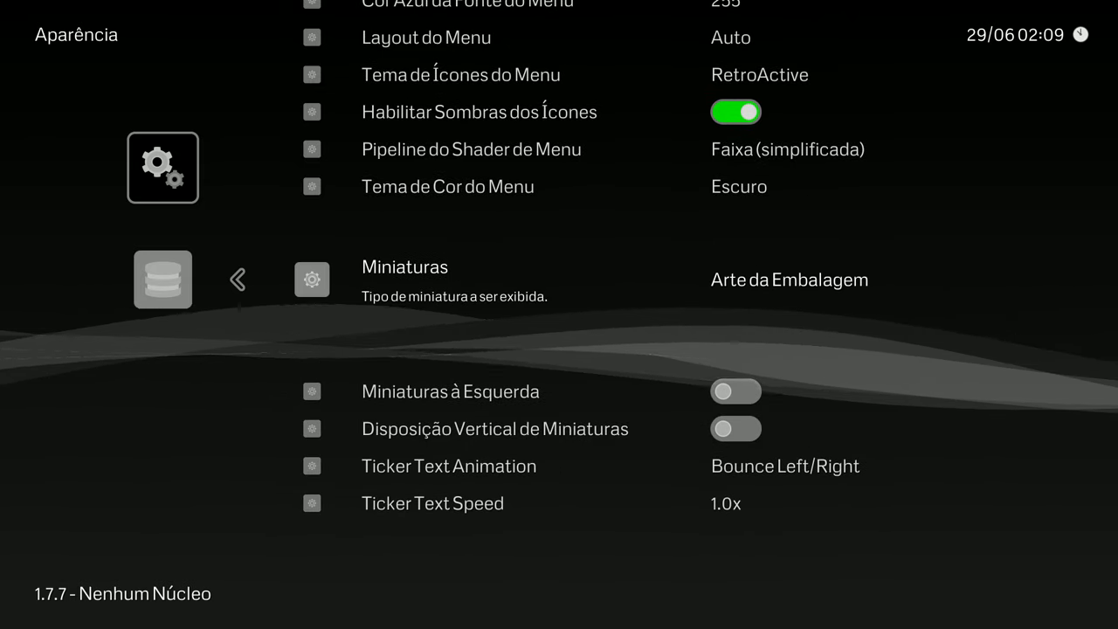
key("Down")
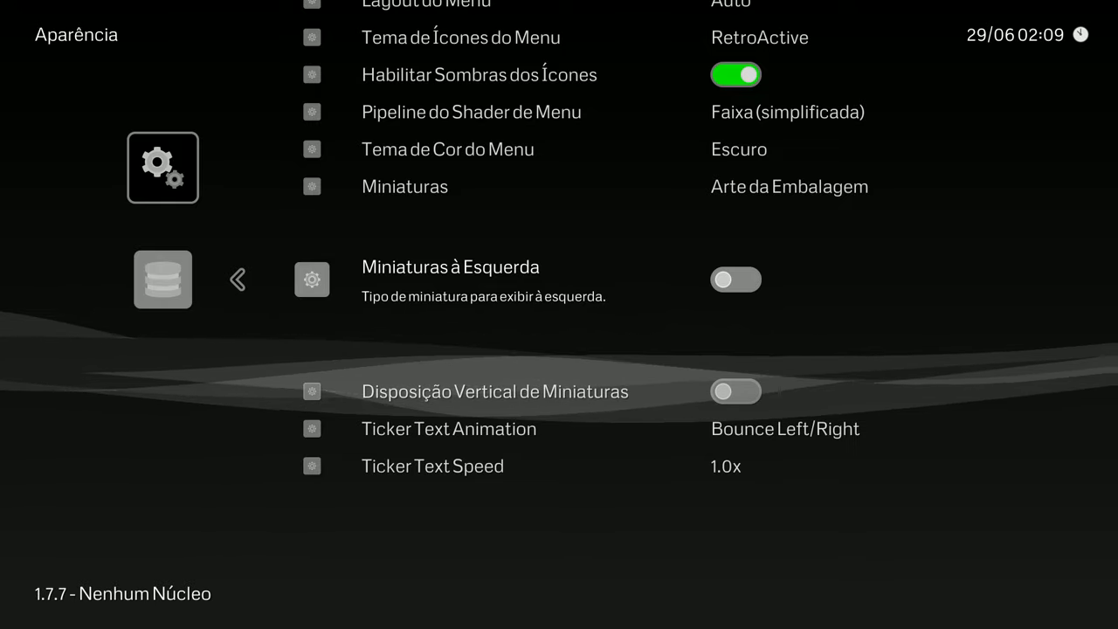
key("Down")
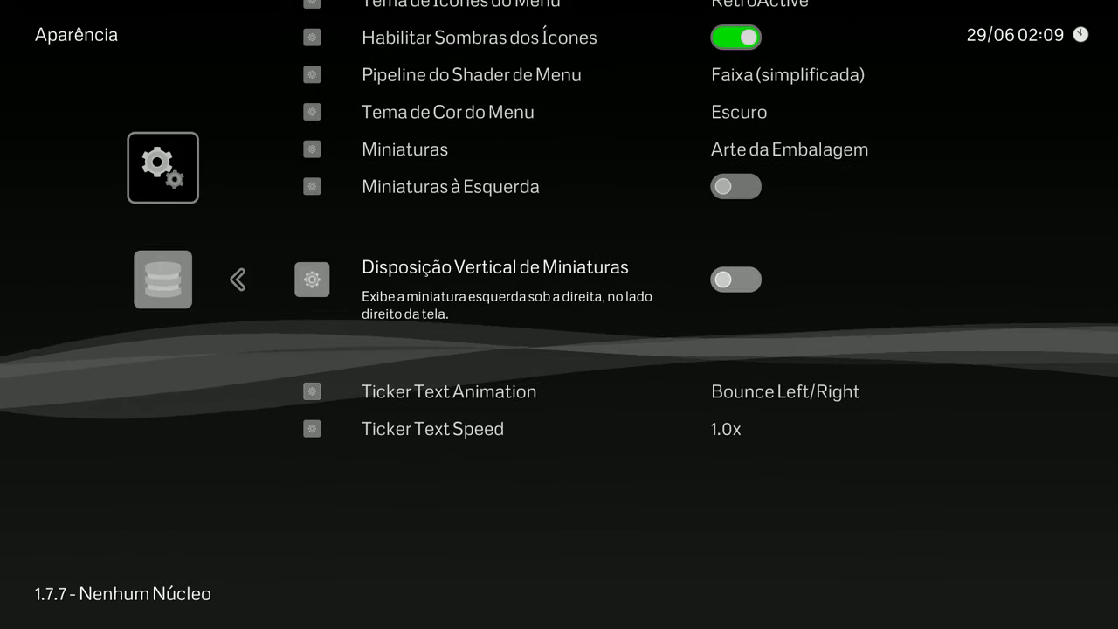
key("Down")
key("Down")
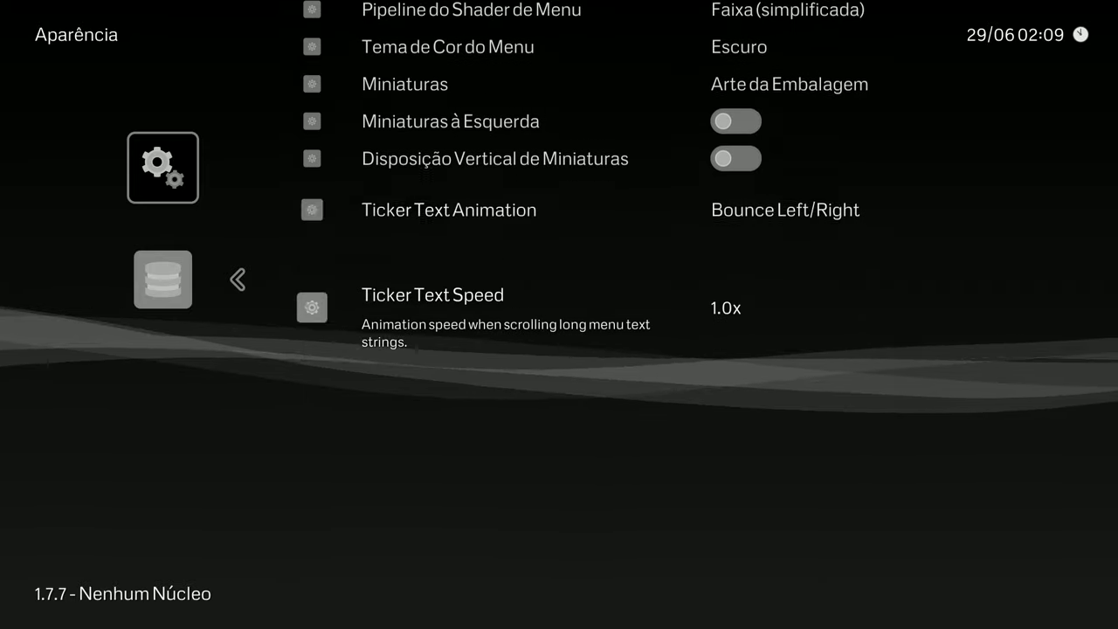
key("Up")
key("Up")
key("Up")
key("Up")
key("Up")
key("BackSpace")
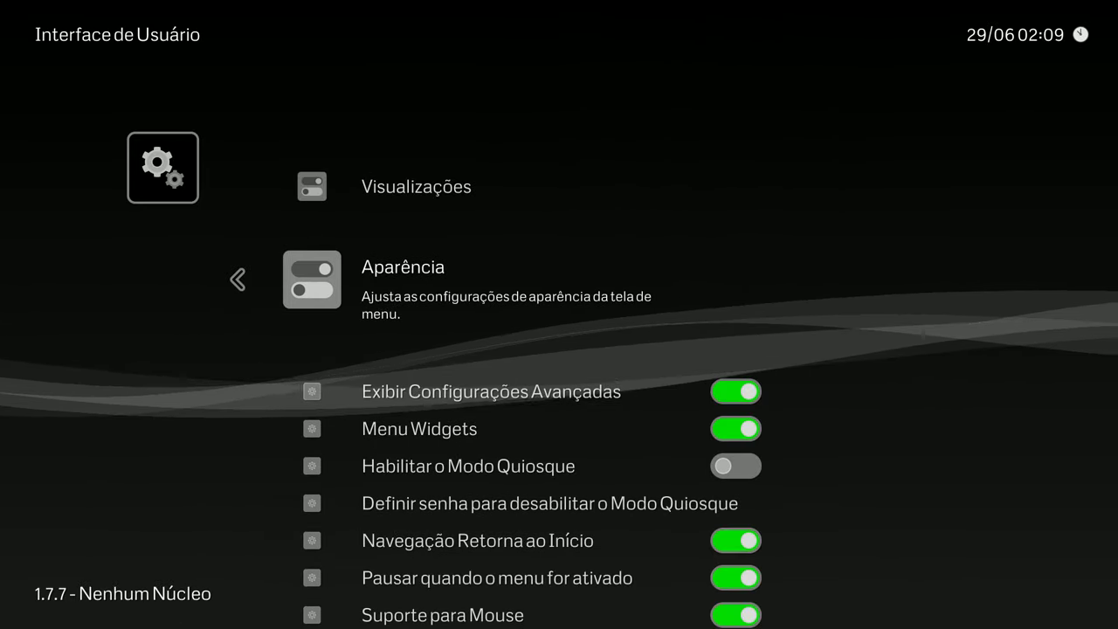
Review the remaining Interface de Usuário options, down to Não rodar em segundo plano and the desktop menu options.
key("Down")
key("Down")
key("Down")
key("Down")
key("Down")
key("Down")
key("Down")
key("Down")
key("Down")
key("Down")
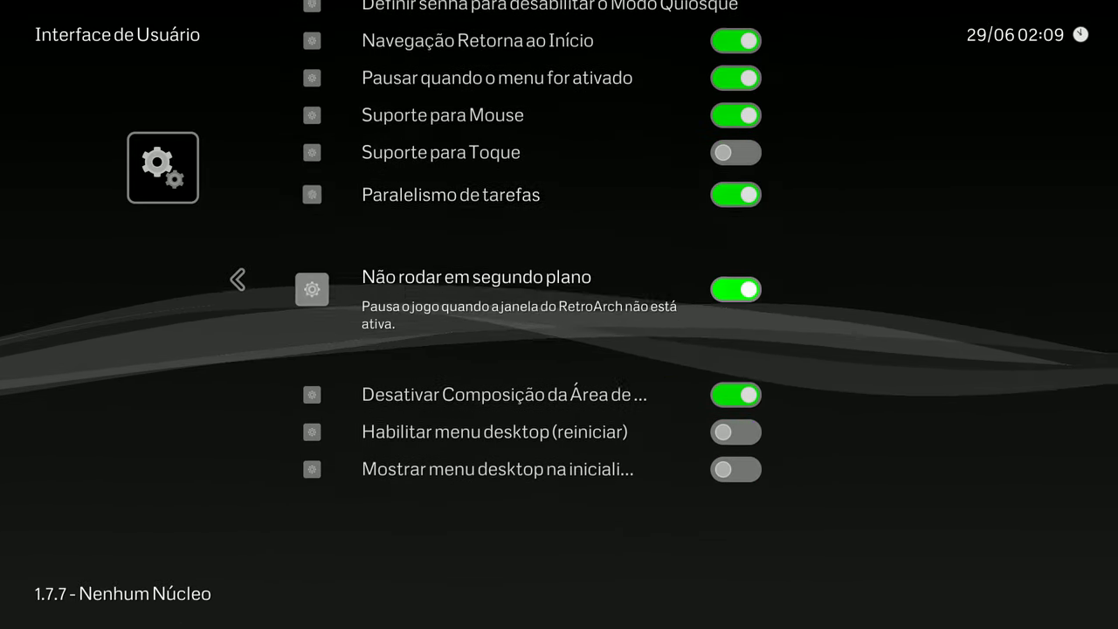
key("BackSpace")
Check the Gerenciamento de Energia category in Configurações and return to the category list.
key("Up")
key("Up")
key("Down")
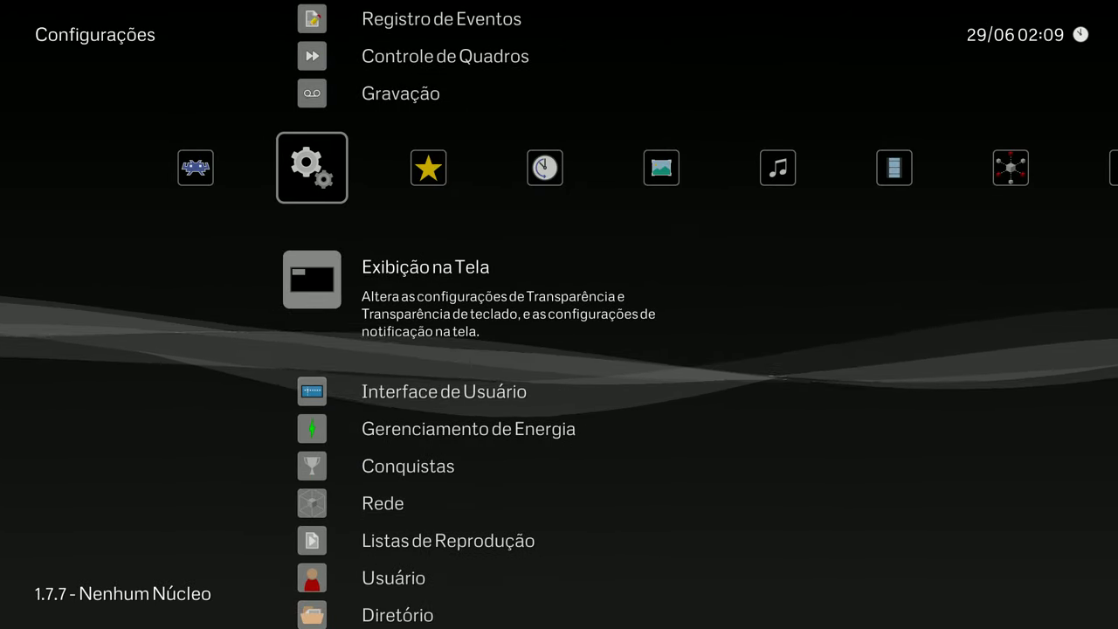
key("Down")
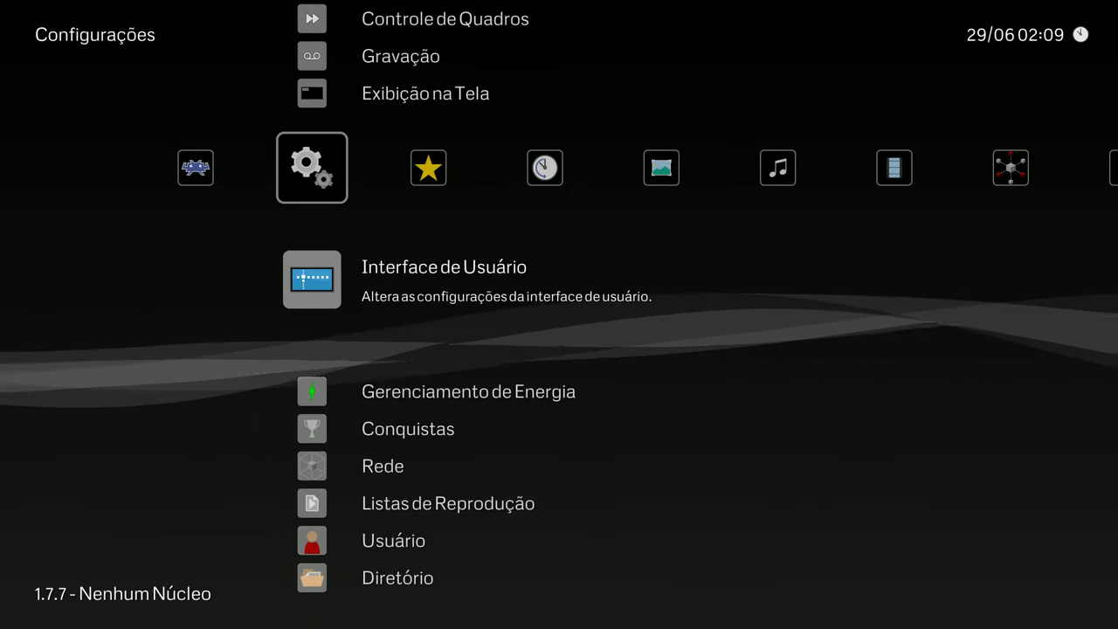
key("Down")
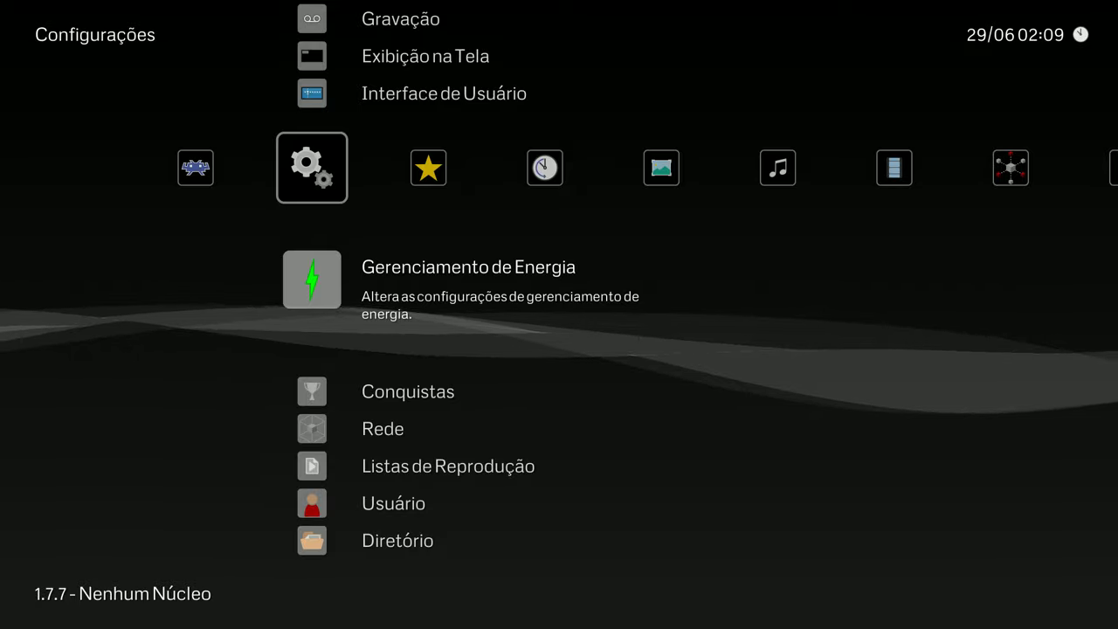
key("Return")
key("BackSpace")
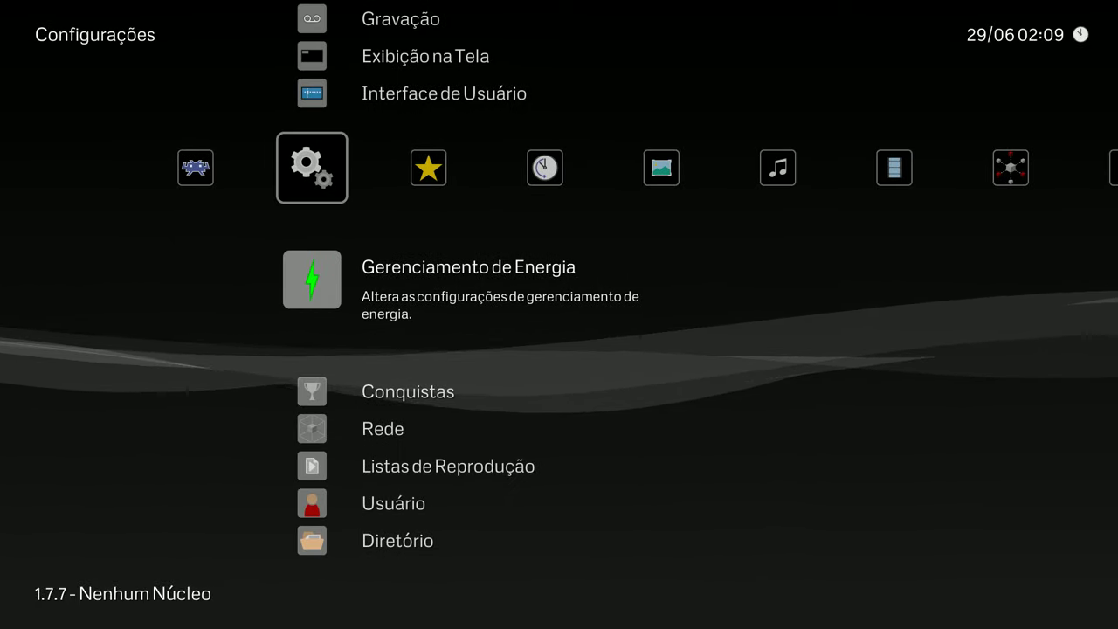
Enable Habilitar Conquistas in the Conquistas settings.
key("Down")
key("Return")
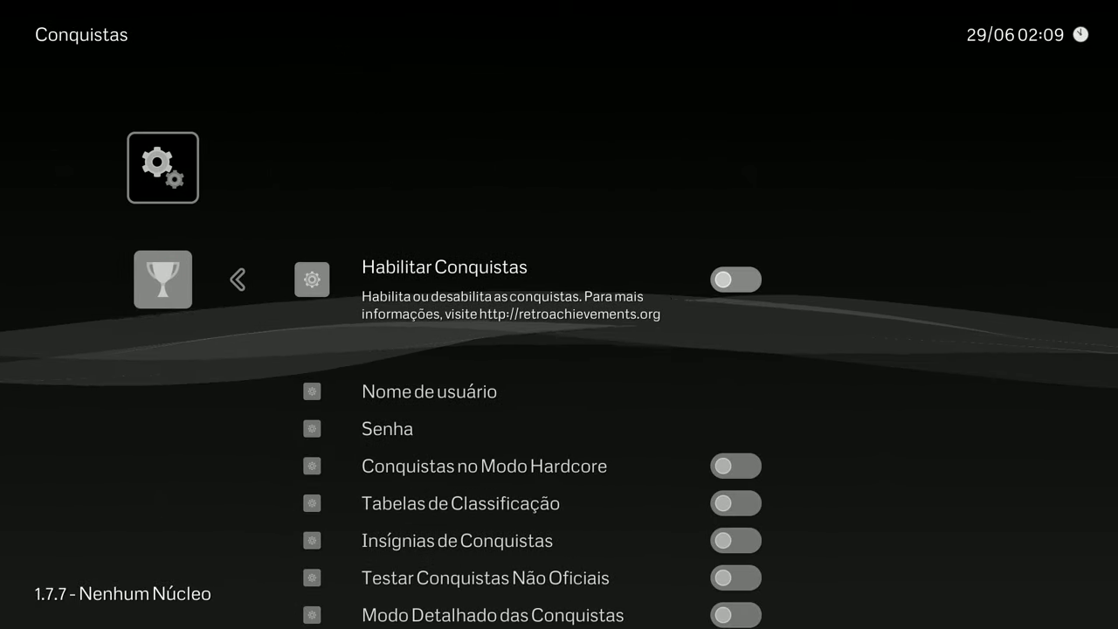
key("Down")
key("Down")
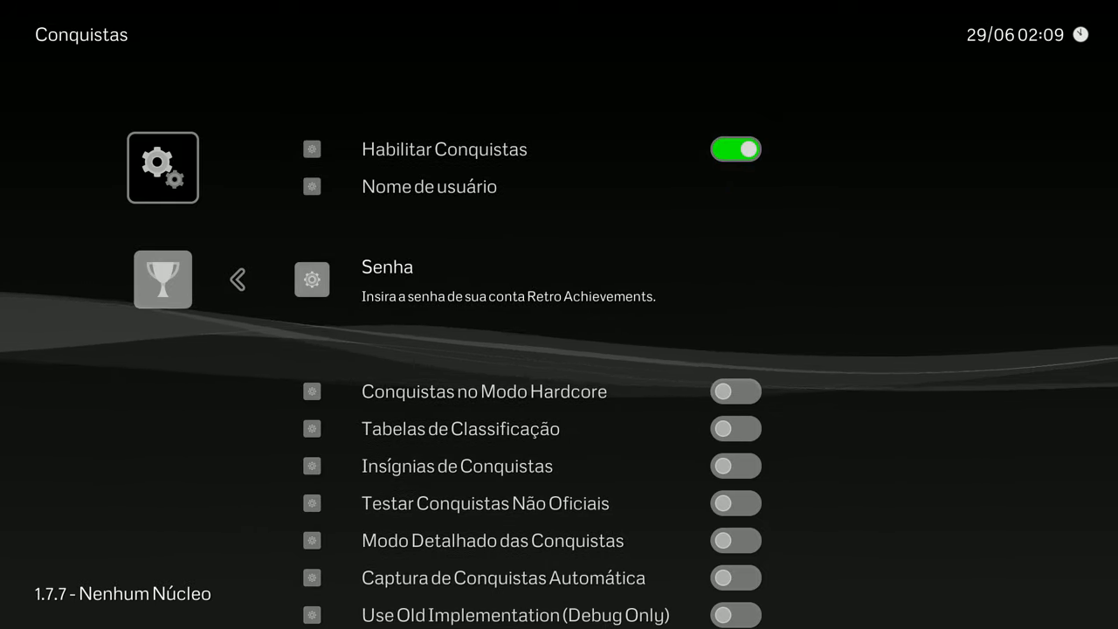
key("Up")
key("Return")
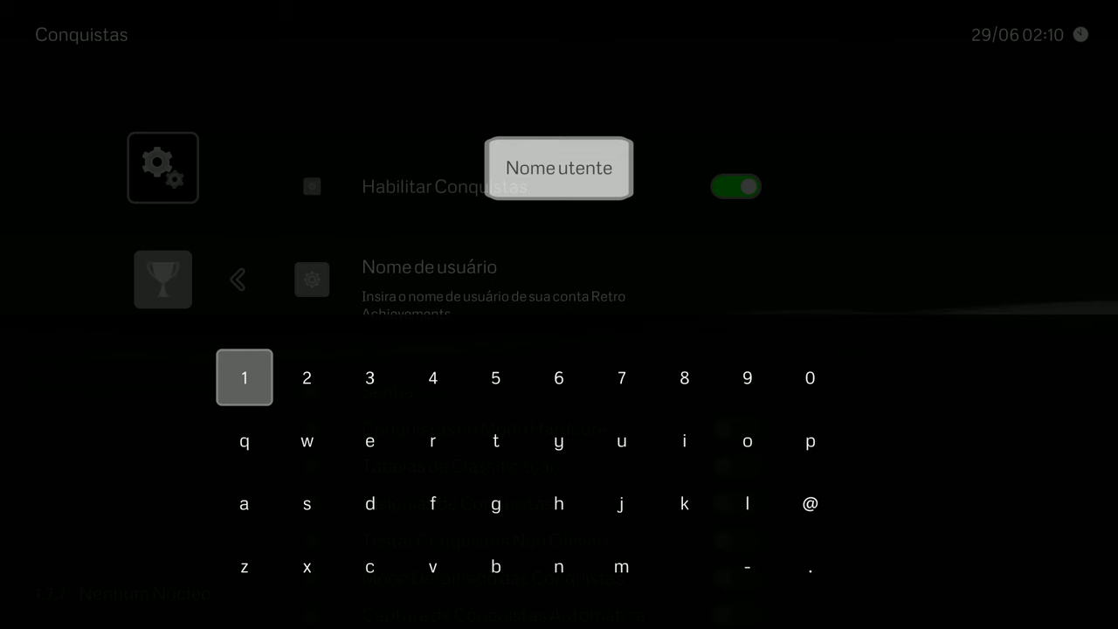
key("BackSpace")
Enable Tabelas de Classificação, Insígnias de Conquistas, Testar Conquistas Não Oficiais, Modo Detalhado das Conquistas and Captura de Conquistas Automática.
key("Down")
key("Down")
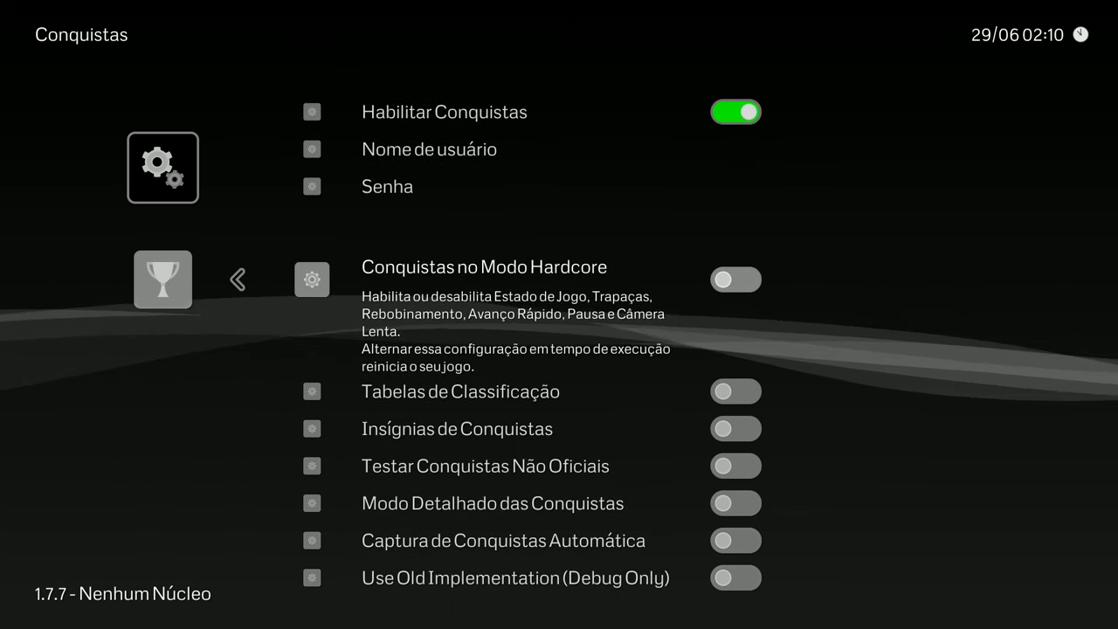
key("Down")
key("Down")
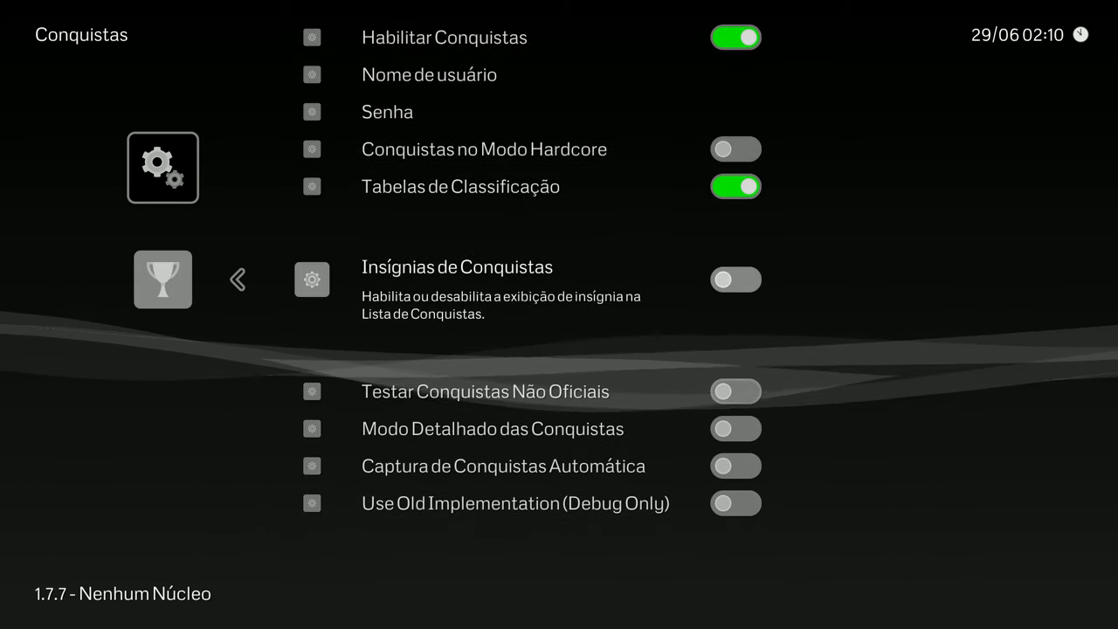
key("Down")
key("Down")
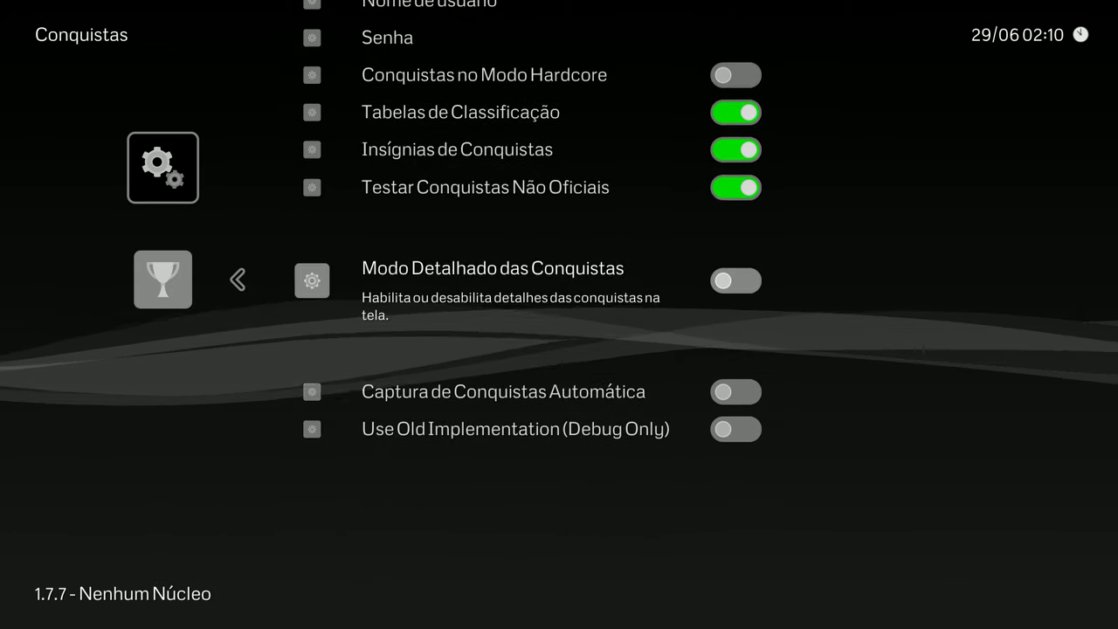
key("Down")
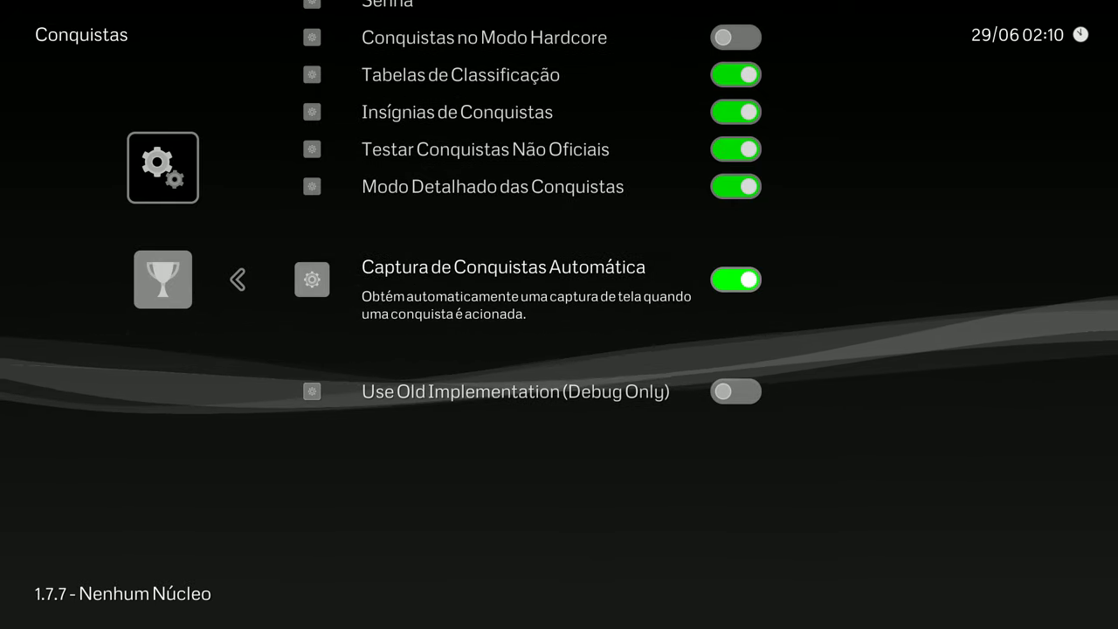
Toggle Conquistas no Modo Hardcore on and back off, and leave the Conquistas settings.
key("Up")
key("Up")
key("Up")
key("Up")
key("Up")
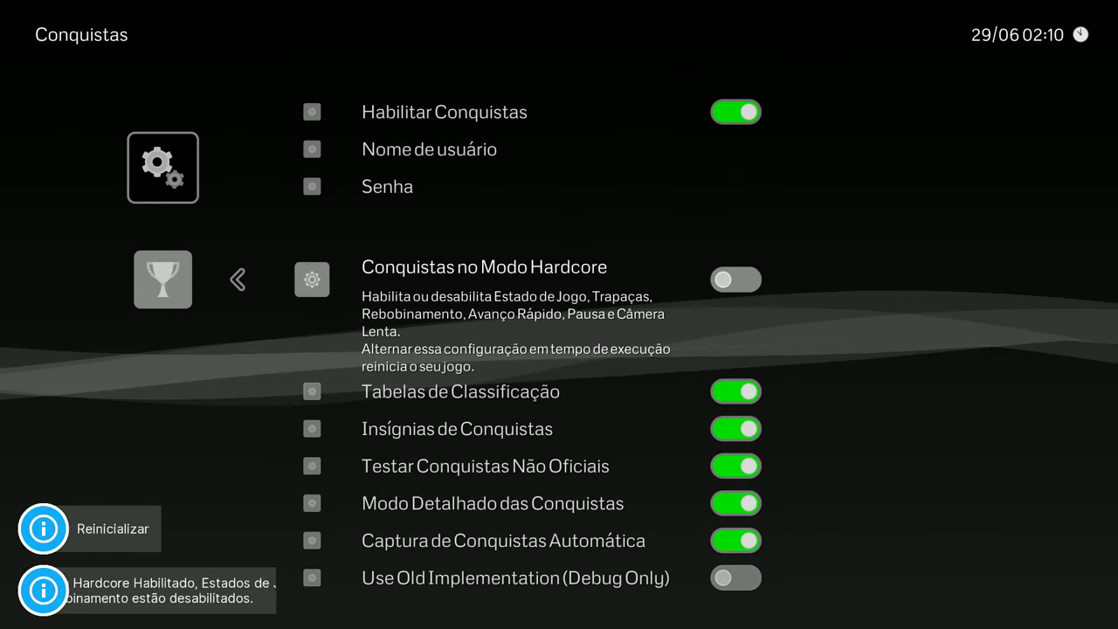
key("Return")
key("Return")
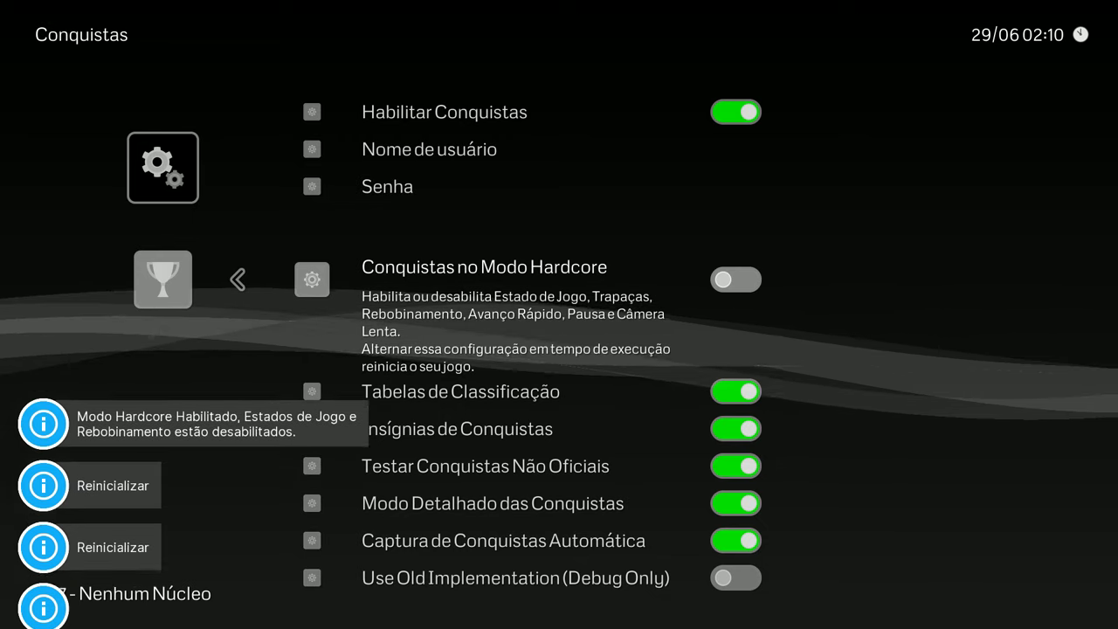
key("Return")
key("Return")
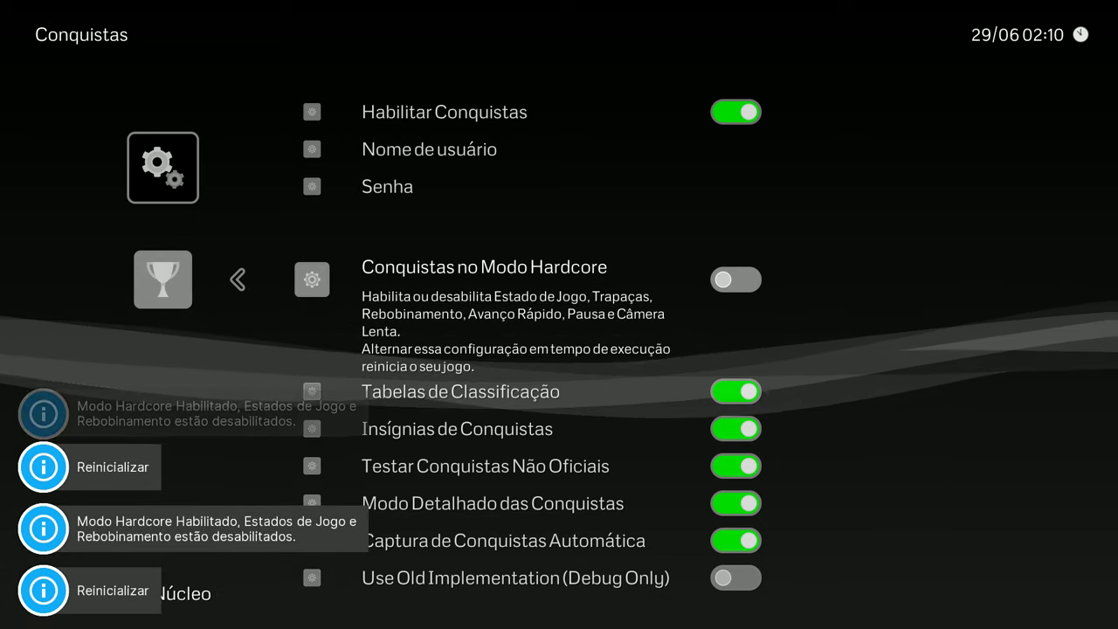
key("BackSpace")
Review the netplay options in the Rede settings, from the public announcement and server options to the Request Device entries.
key("Down")
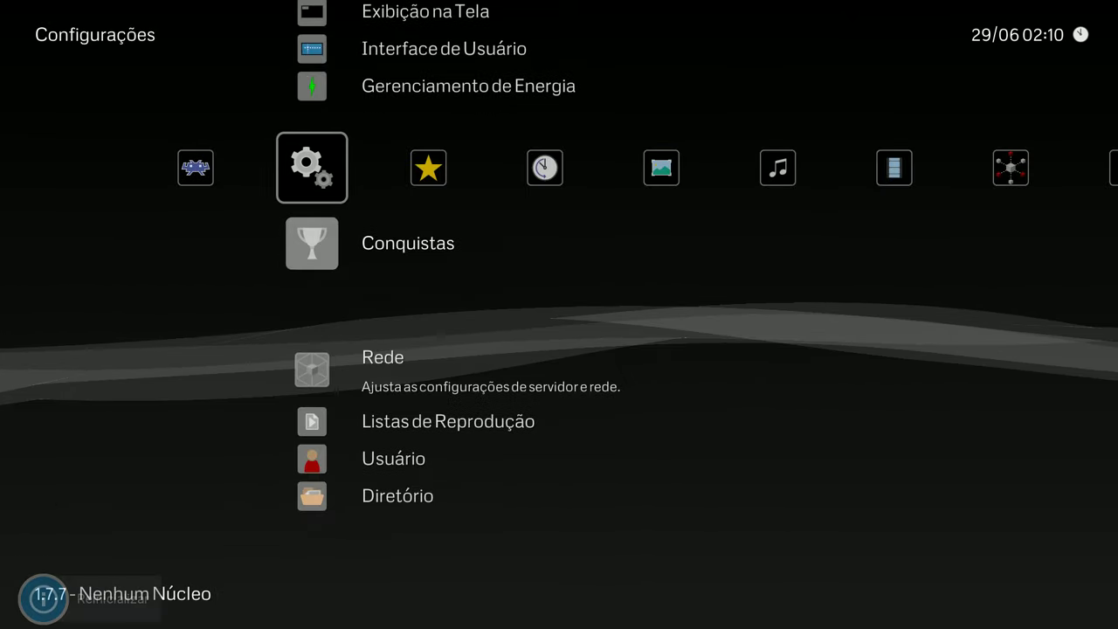
key("Return")
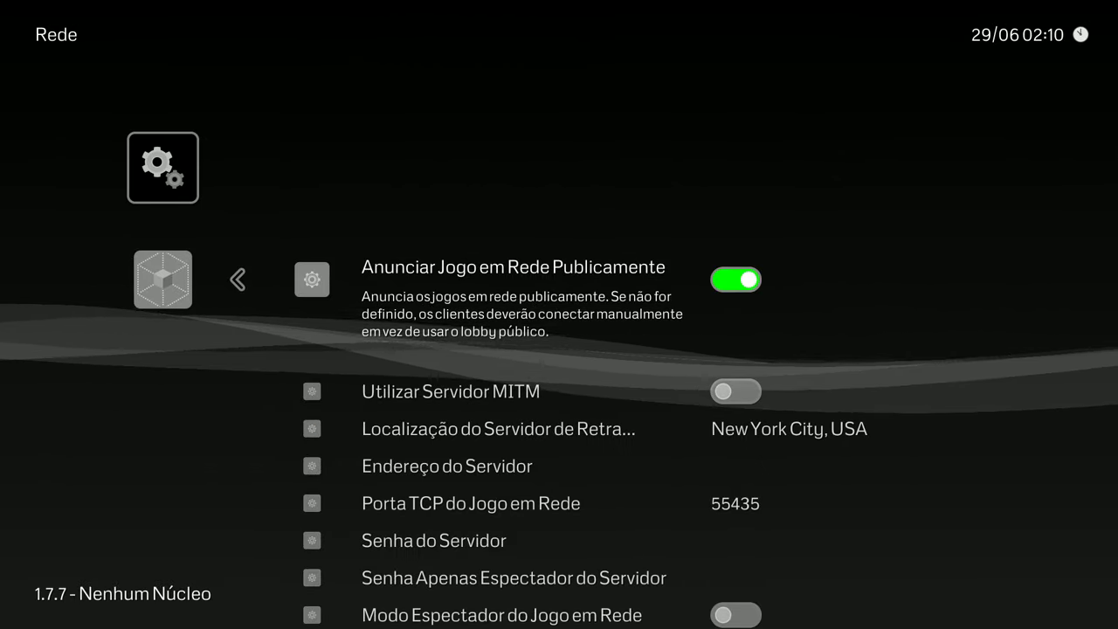
key("Down")
key("Down")
key("Down")
key("Down")
key("Down")
key("Down")
key("Down")
key("Down")
key("Down")
key("Down")
key("Down")
key("Down")
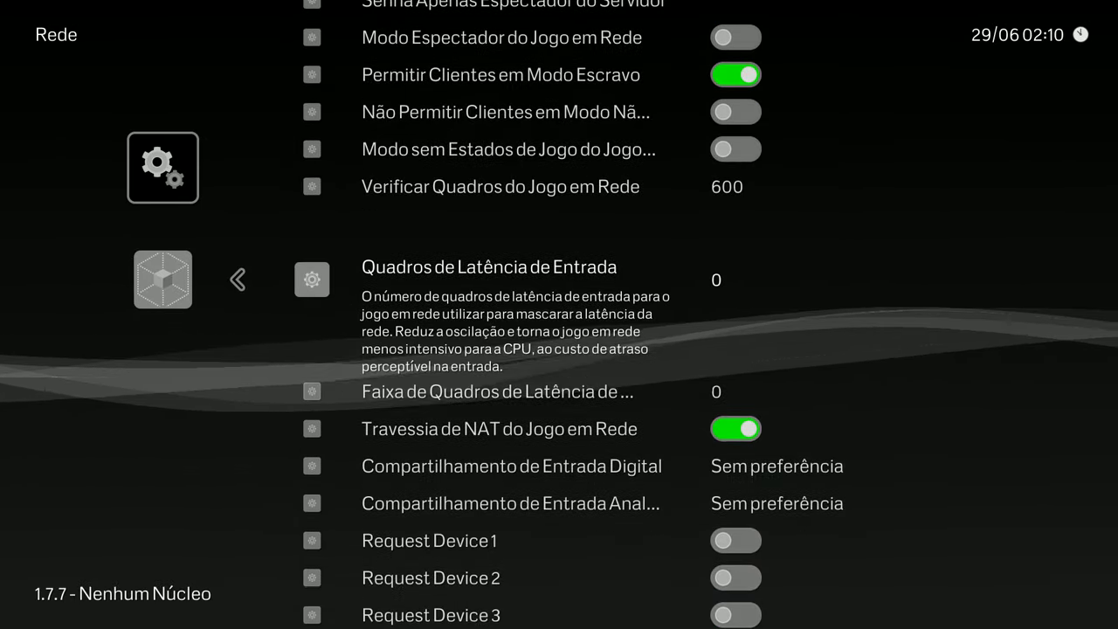
key("Down")
key("Down")
key("Down")
key("Down")
key("Down")
key("Down")
key("Down")
key("Down")
key("Down")
key("Down")
key("Up")
key("Up")
key("Up")
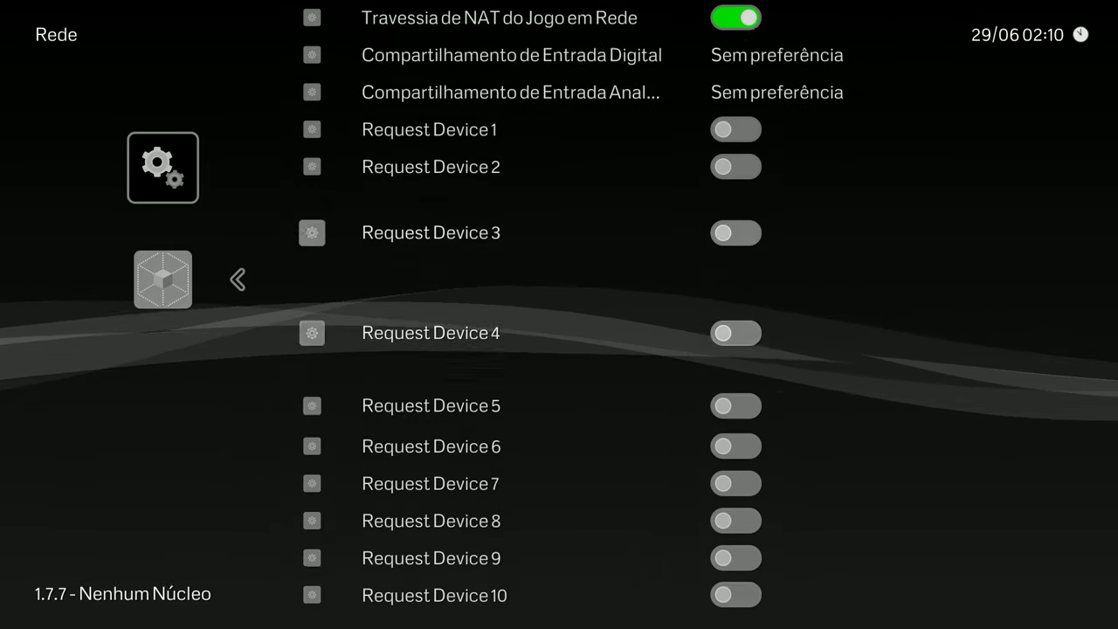
key("Up")
key("Up")
key("Up")
key("Up")
key("Up")
key("Up")
key("Up")
key("Up")
key("Up")
key("Up")
key("Up")
key("Up")
key("Up")
key("Up")
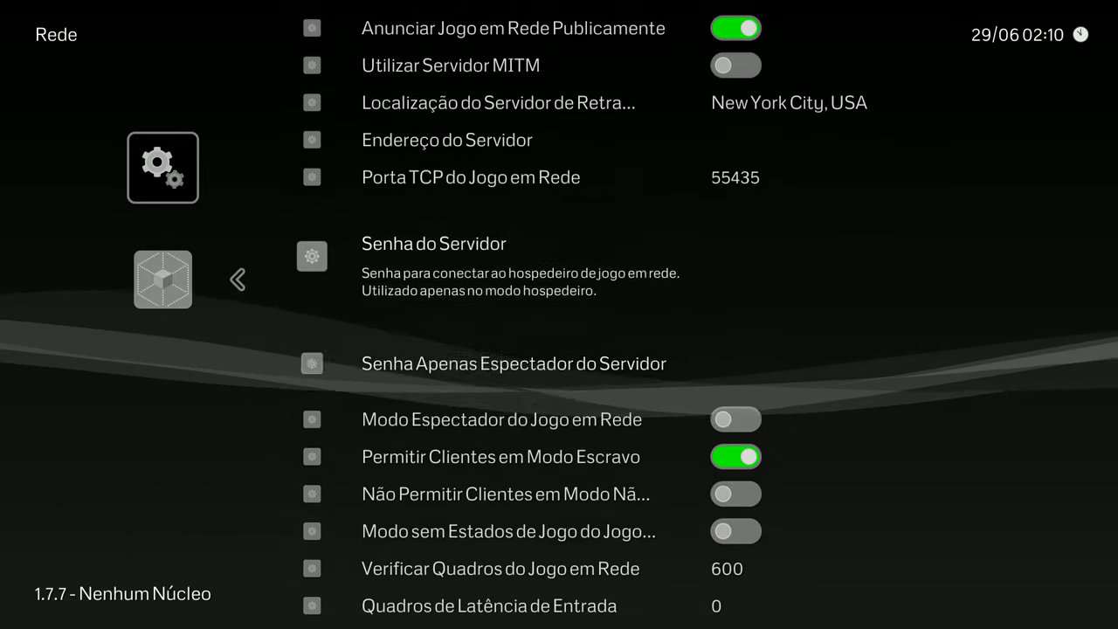
Try Montreal, Canada as the relay server location, restore New York City, USA, and leave the Rede settings.
key("Up")
key("Up")
key("Right")
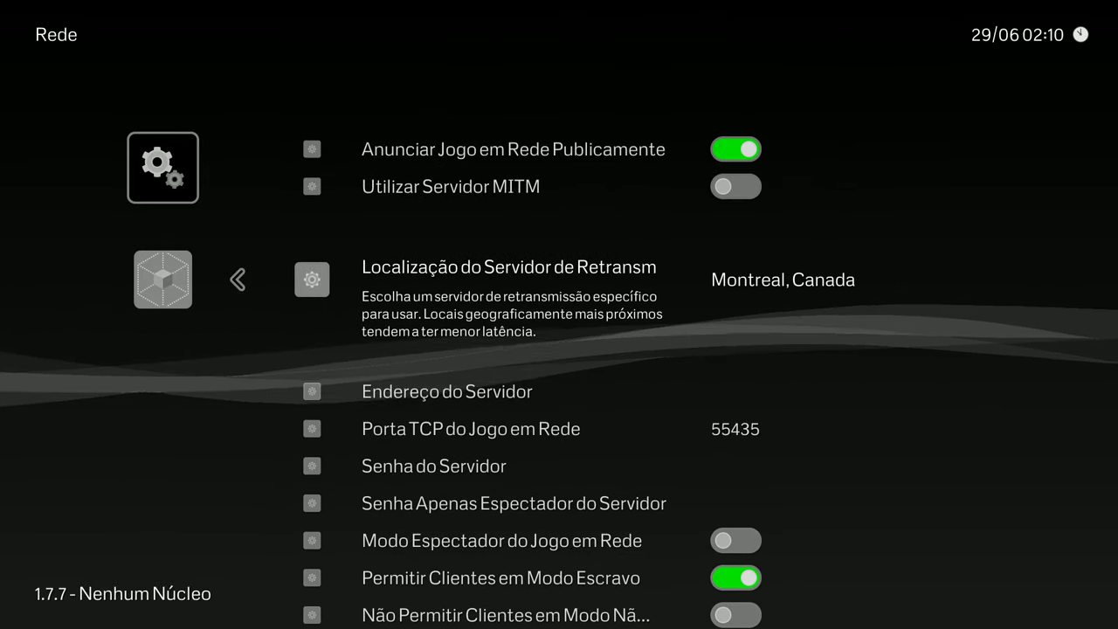
key("BackSpace")
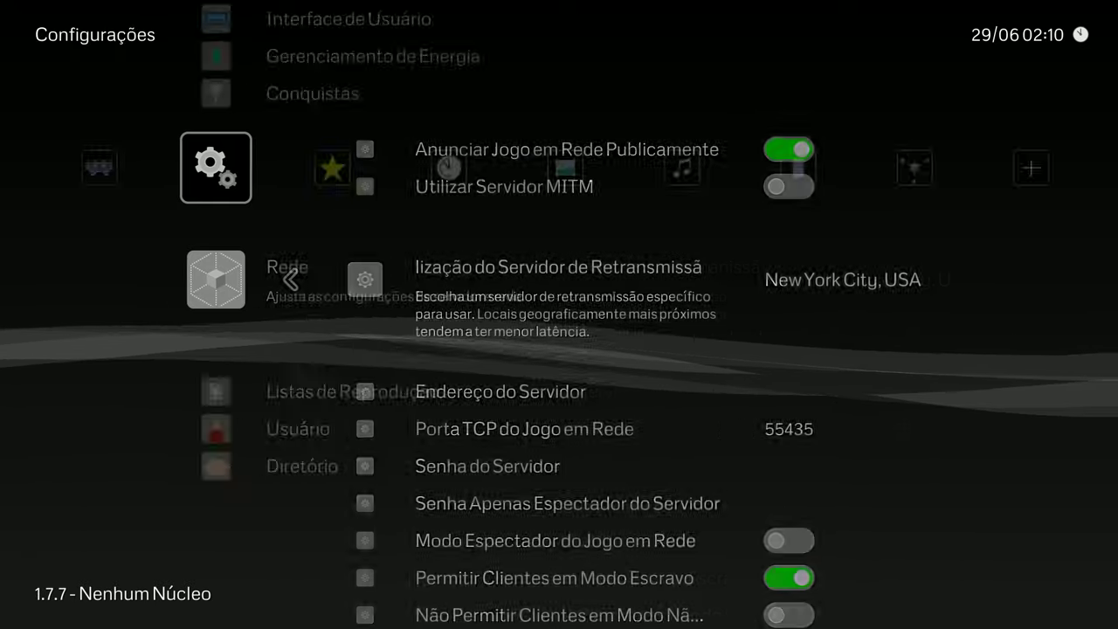
Review the history, renaming, sorting and core association options in the Listas de Reprodução settings.
key("Down")
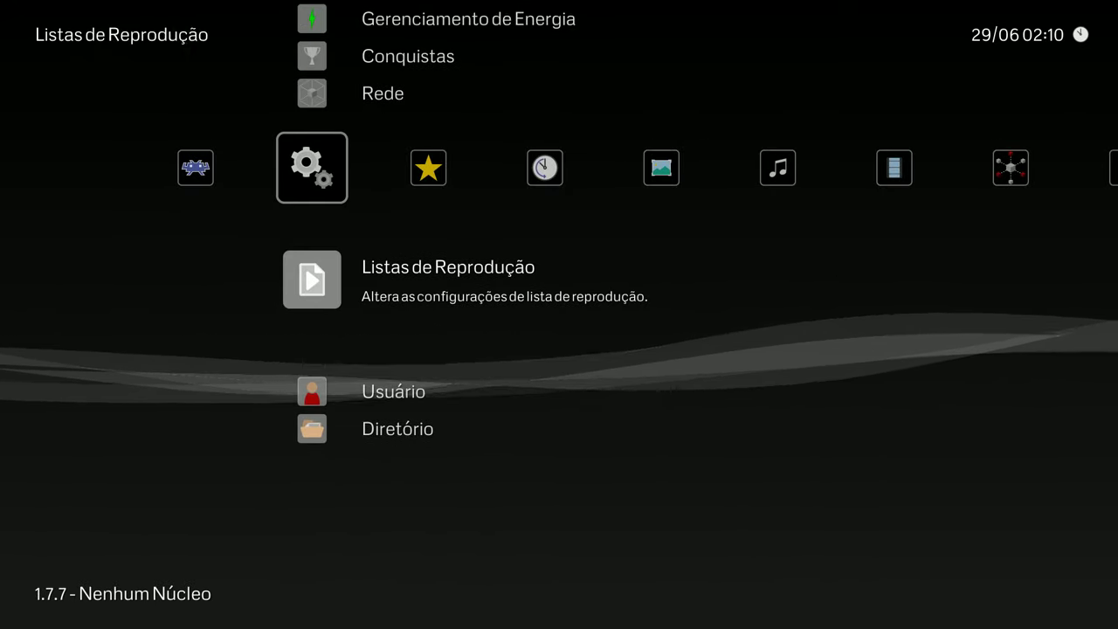
key("Return")
key("Down")
key("Down")
key("Down")
key("Down")
key("Down")
key("Down")
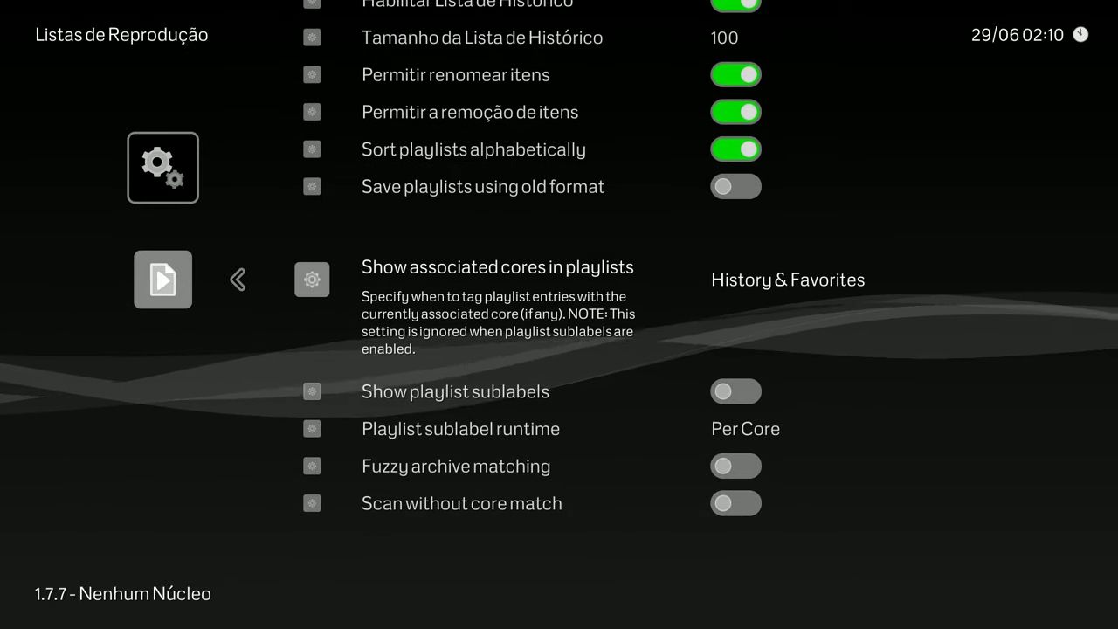
key("BackSpace")
Review the Privacidade, Contas, Usuário and Idioma entries in the Usuário settings.
key("Down")
key("Return")
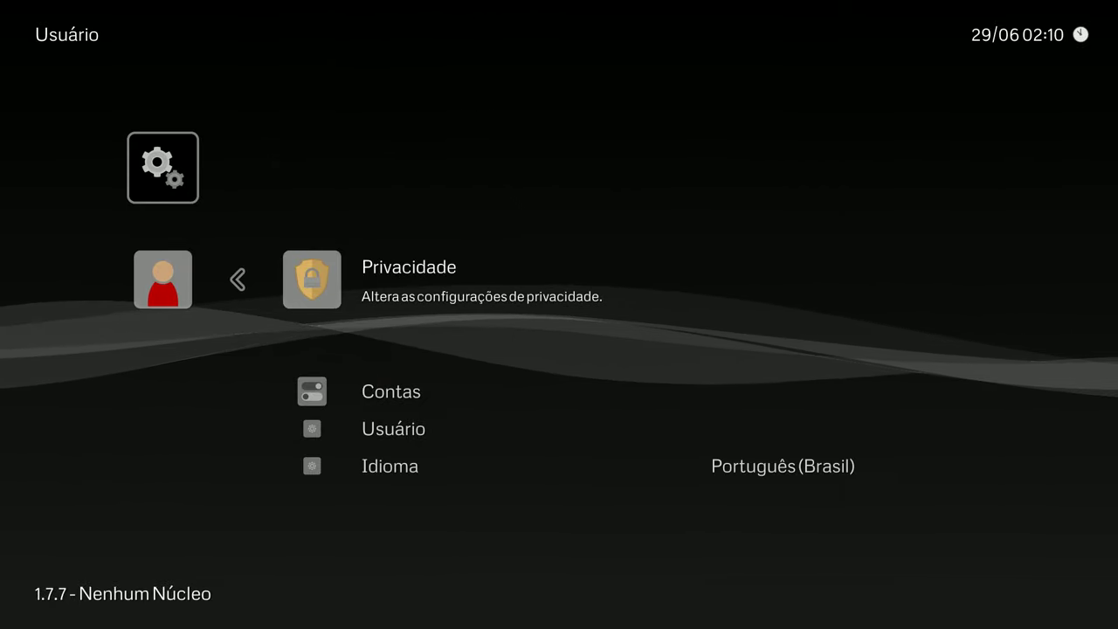
key("Down")
key("Up")
key("Down")
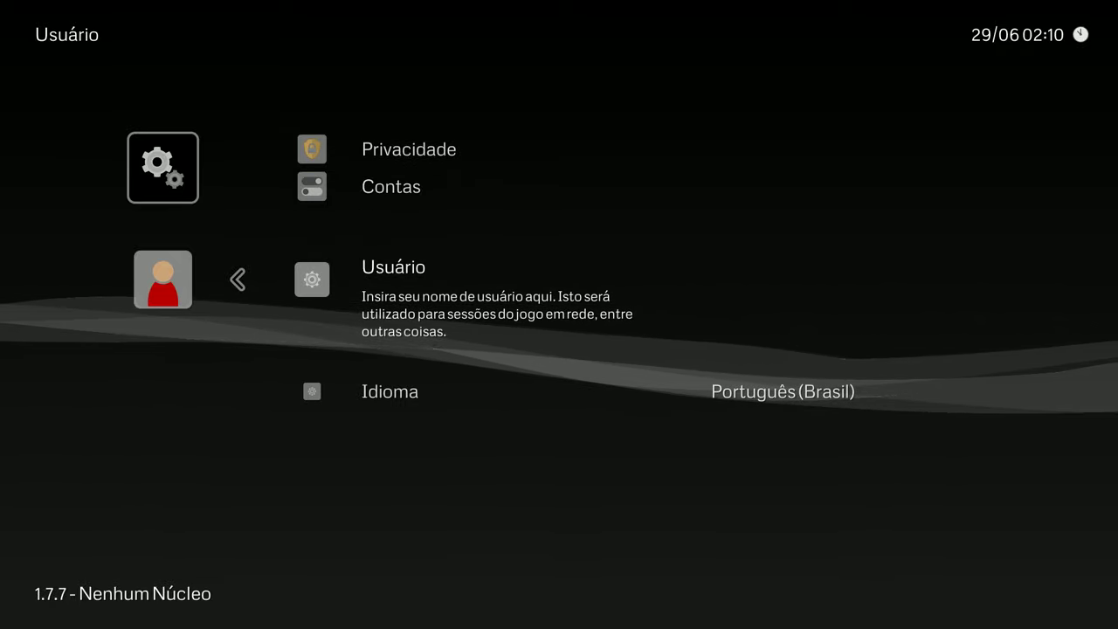
key("BackSpace")
In the Diretório settings, open drive F:\ in the folder picker for Navegador de Arquivos.
key("Down")
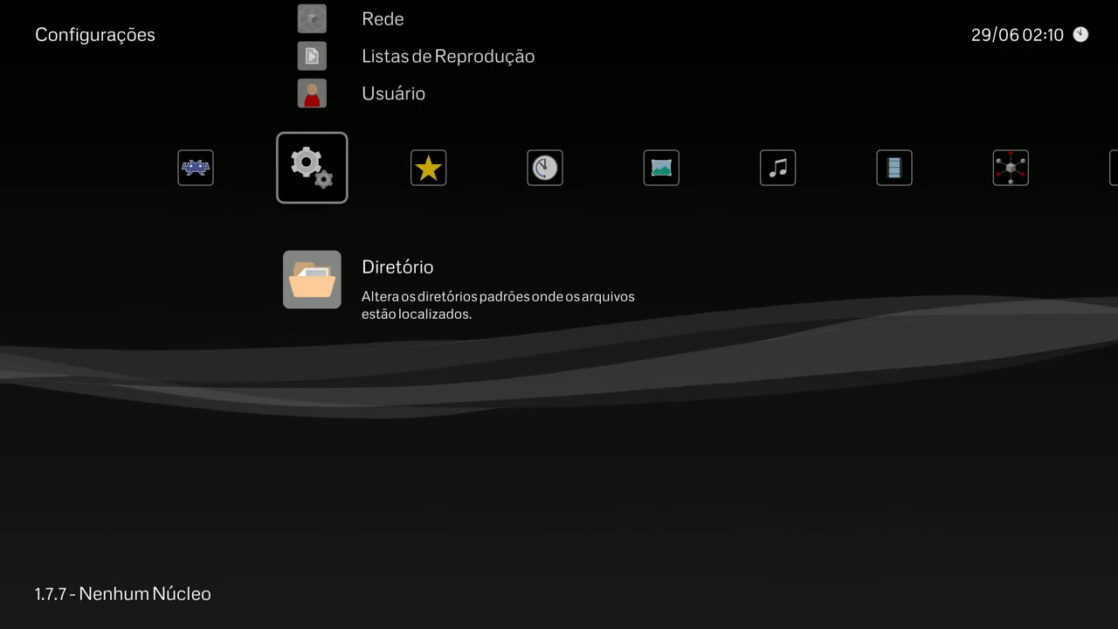
key("Return")
key("Down")
key("Down")
key("Down")
key("Down")
key("Down")
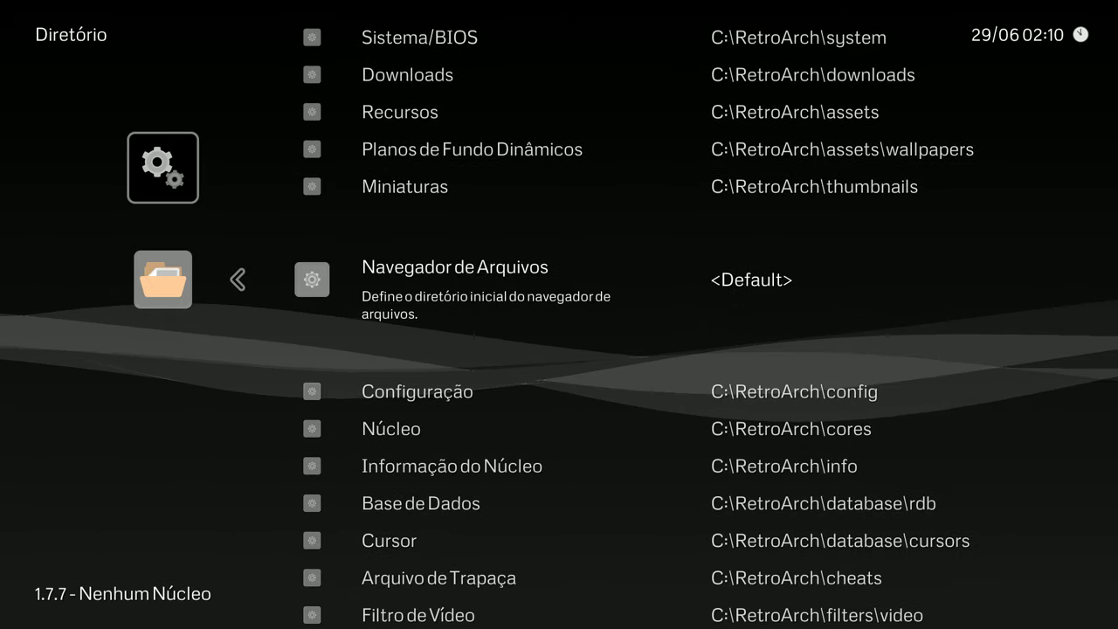
key("Return")
key("Return")
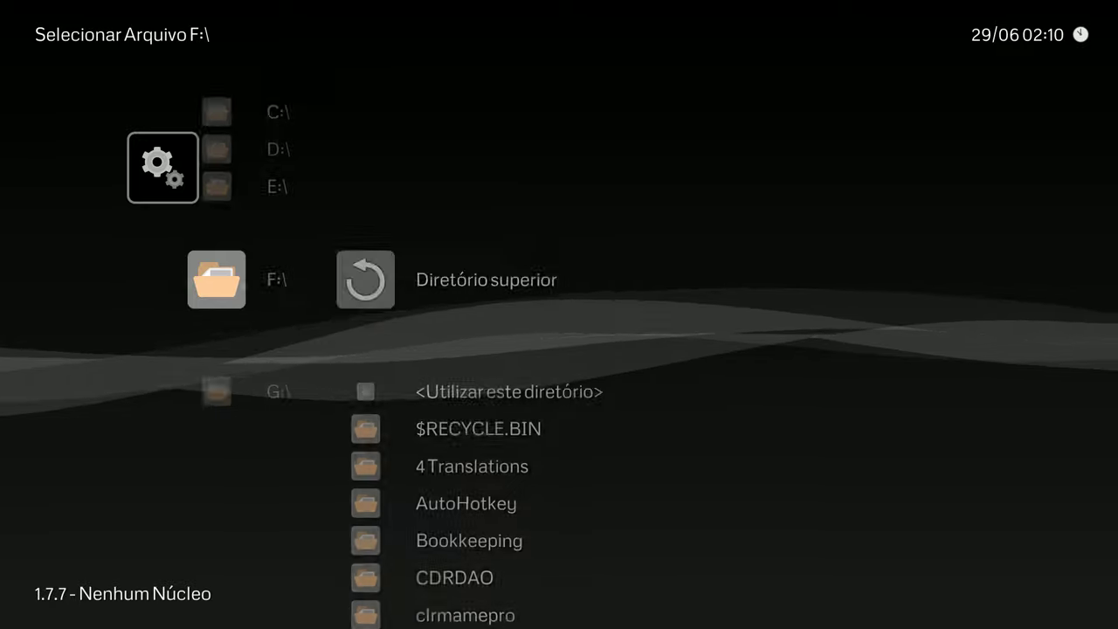
Set the Navegador de Arquivos directory to F:\LaunchBox\Games.
key("Down")
key("Down")
key("Down")
key("Down")
key("Down")
key("Down")
key("Down")
key("Down")
key("Down")
key("Down")
key("Down")
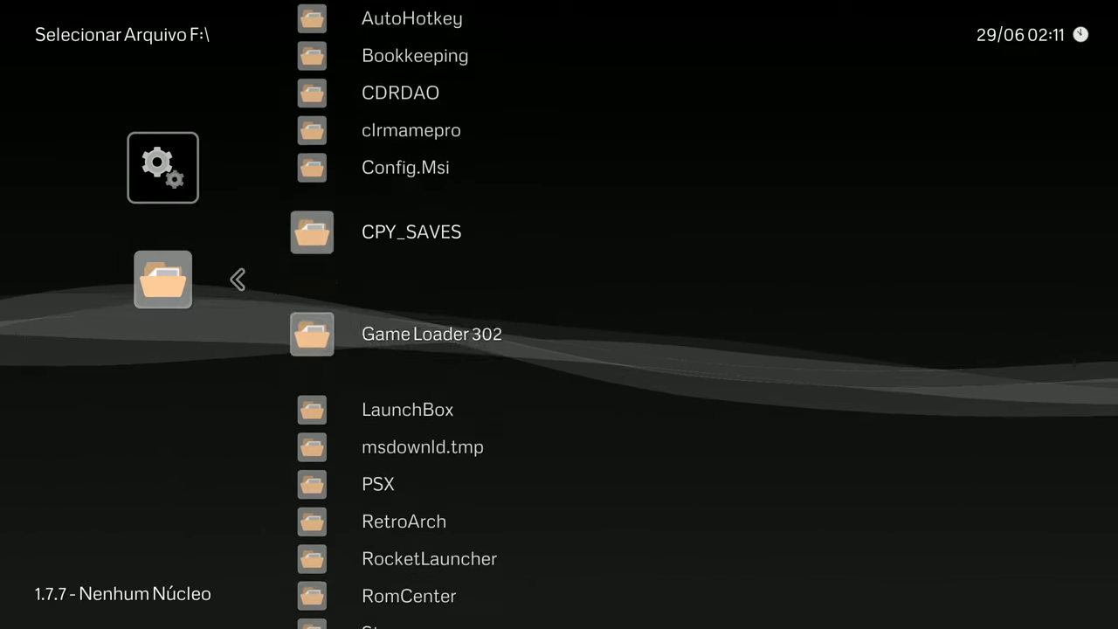
key("Return")
key("Down")
key("Down")
key("Down")
key("Down")
key("Down")
key("Down")
key("Down")
key("Down")
key("Down")
key("Down")
key("Down")
key("Down")
key("Down")
key("Down")
key("Down")
key("Down")
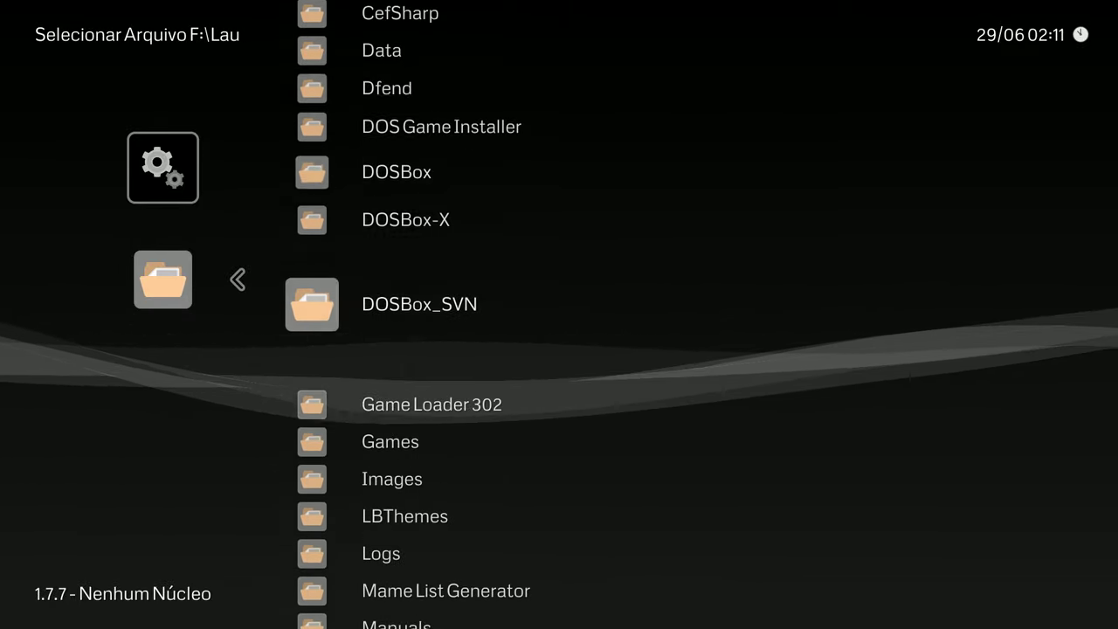
key("Up")
key("Up")
key("Return")
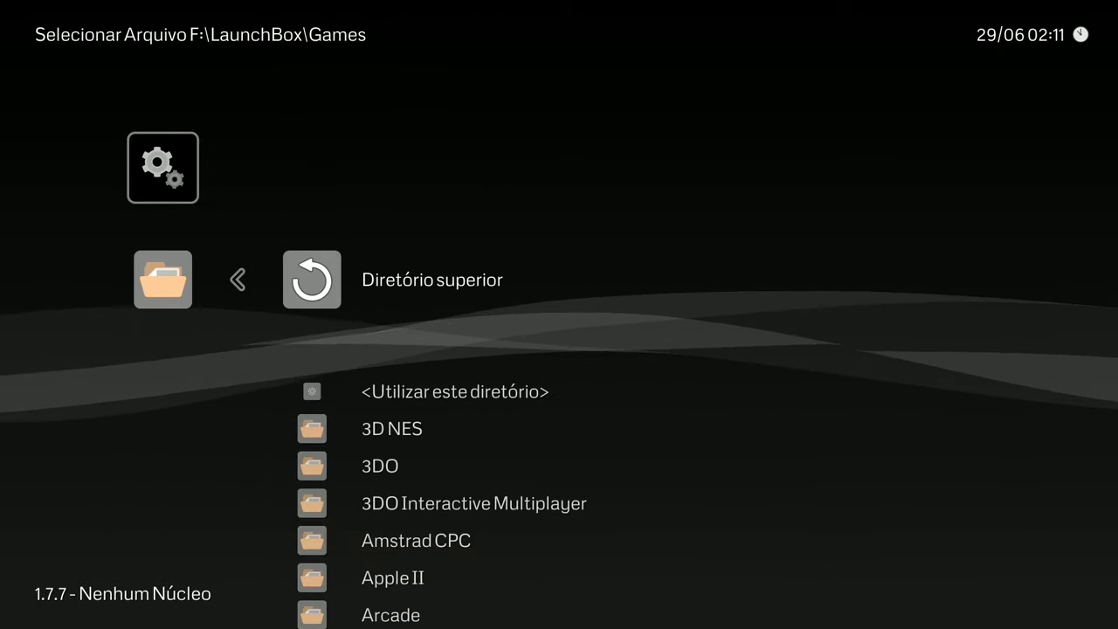
key("Down")
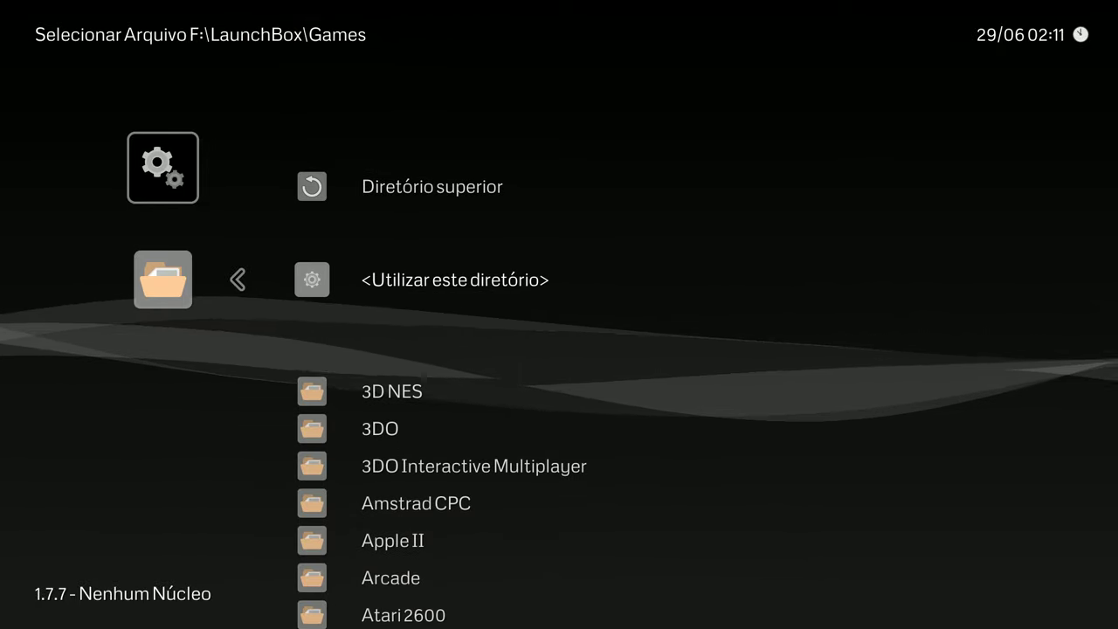
key("Return")
Review the remaining folder paths in the Diretório settings, from Configuração through Saída de Gravação and Lista de Reprodução to Cache.
key("Down")
key("Down")
key("Down")
key("Down")
key("Down")
key("Down")
key("Down")
key("Down")
key("Down")
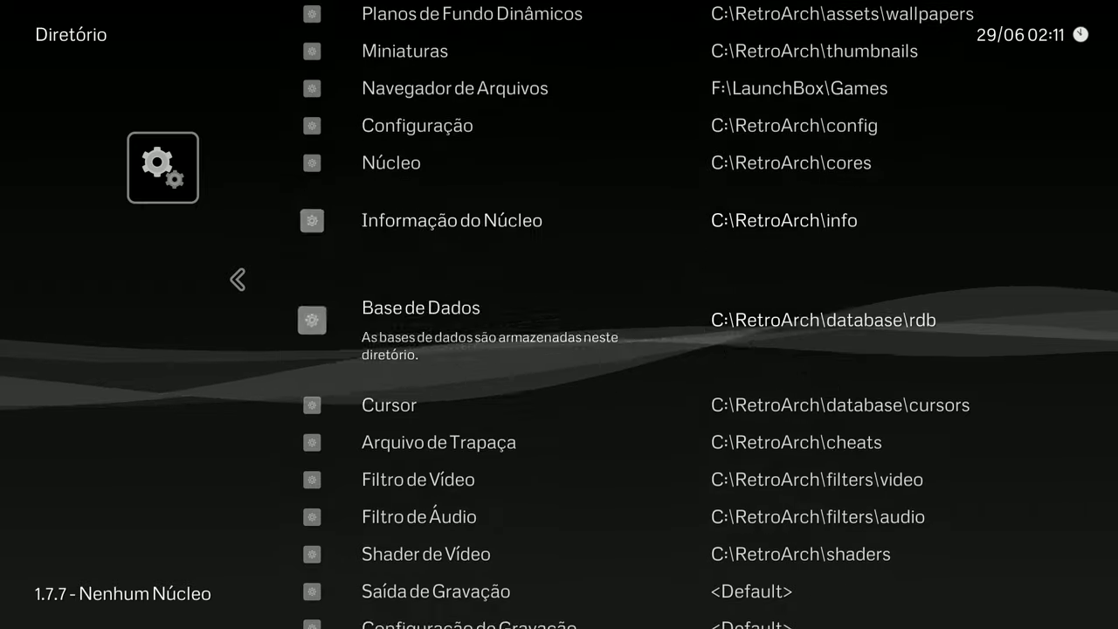
key("Down")
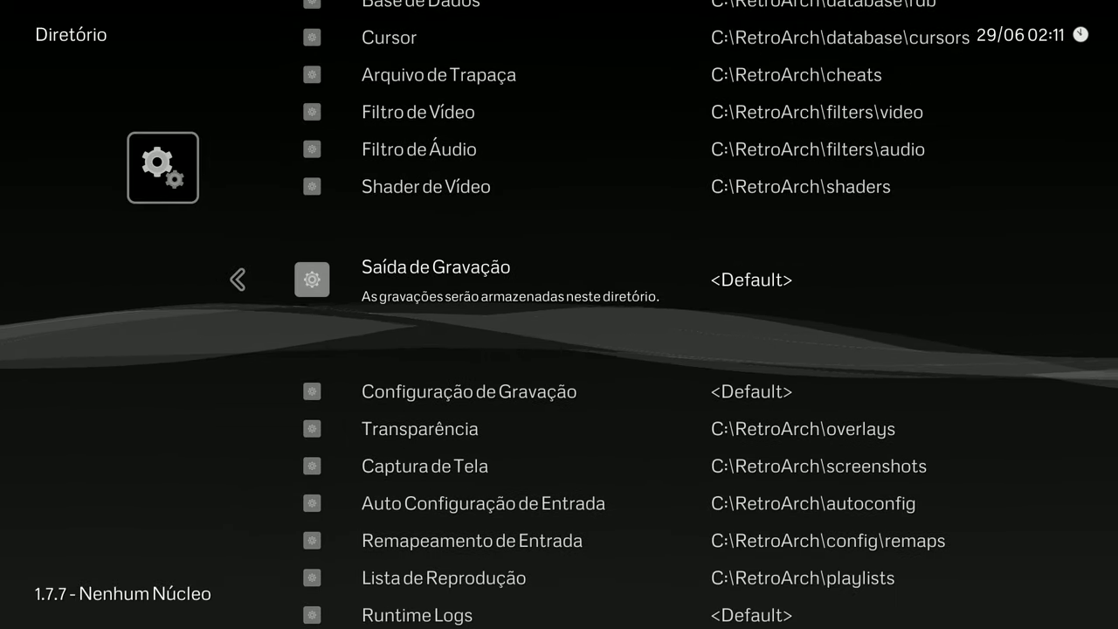
key("Down")
key("Down")
key("Down")
key("Down")
key("Down")
key("Down")
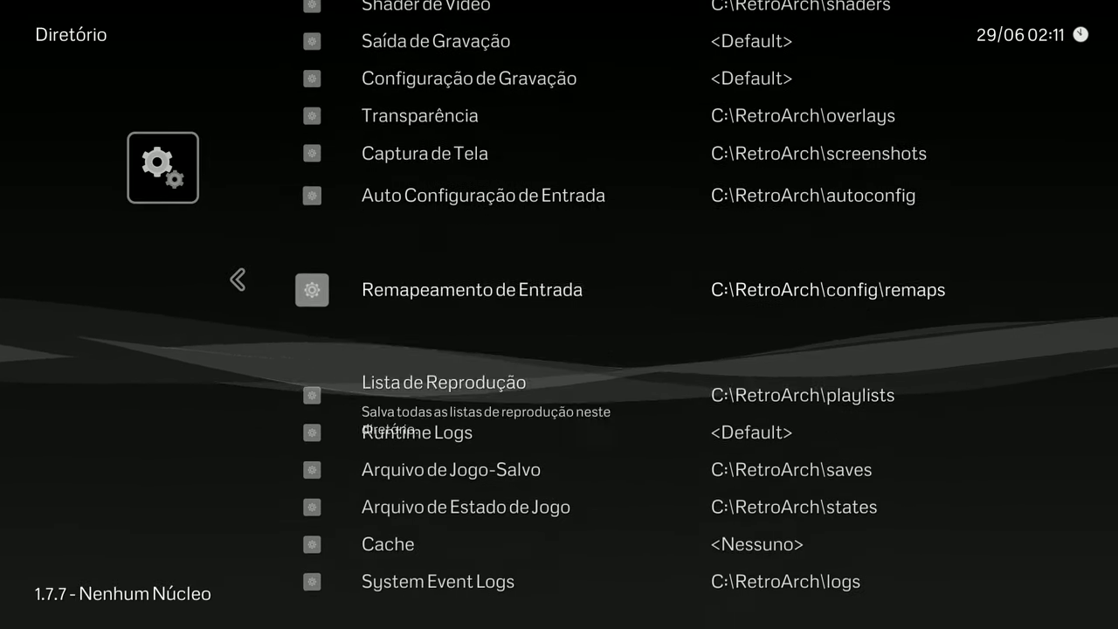
key("Down")
key("Down")
key("Down")
key("Down")
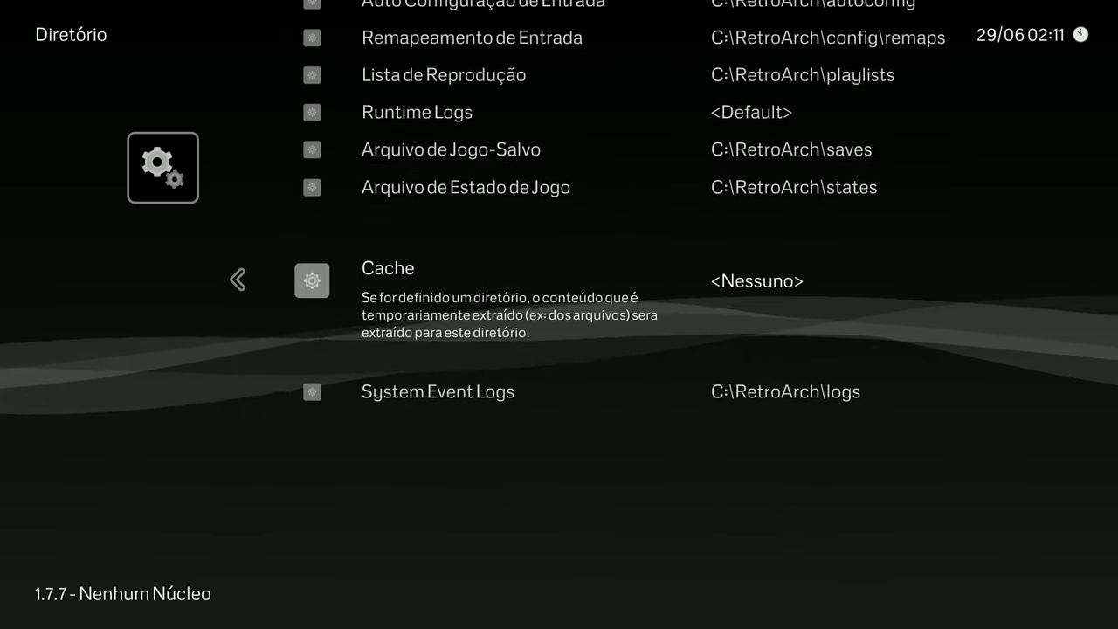
Set the Cache directory to D:\TEMP and leave the Diretório settings.
key("Return")
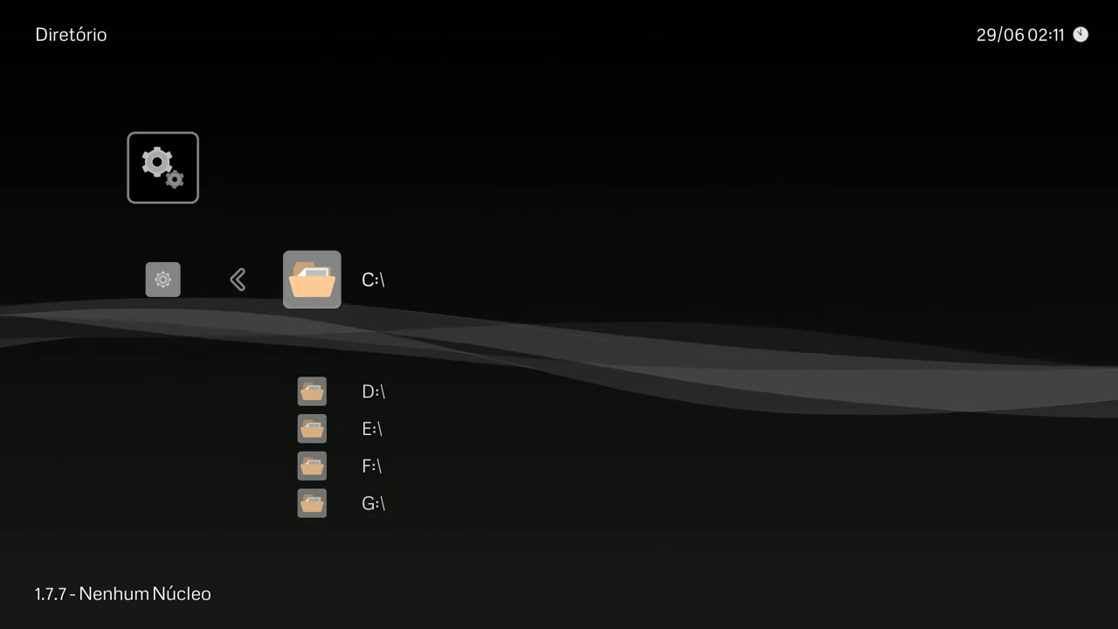
key("Return")
key("Down")
key("Down")
key("Down")
key("Down")
key("Down")
key("Down")
key("Down")
key("Down")
key("Down")
key("Down")
key("Down")
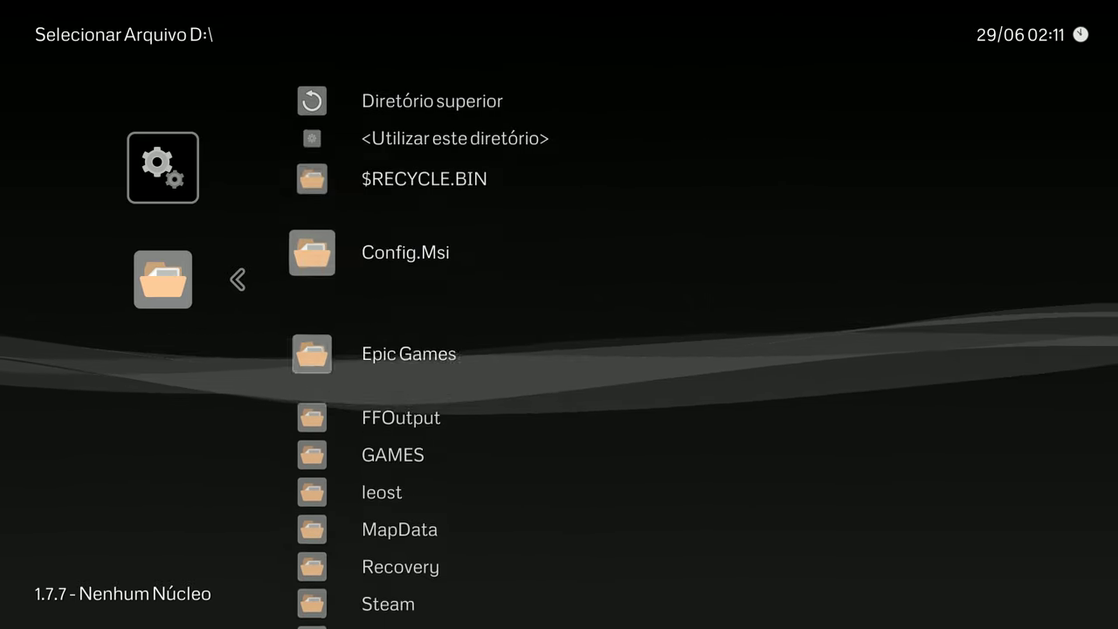
key("Down")
key("Return")
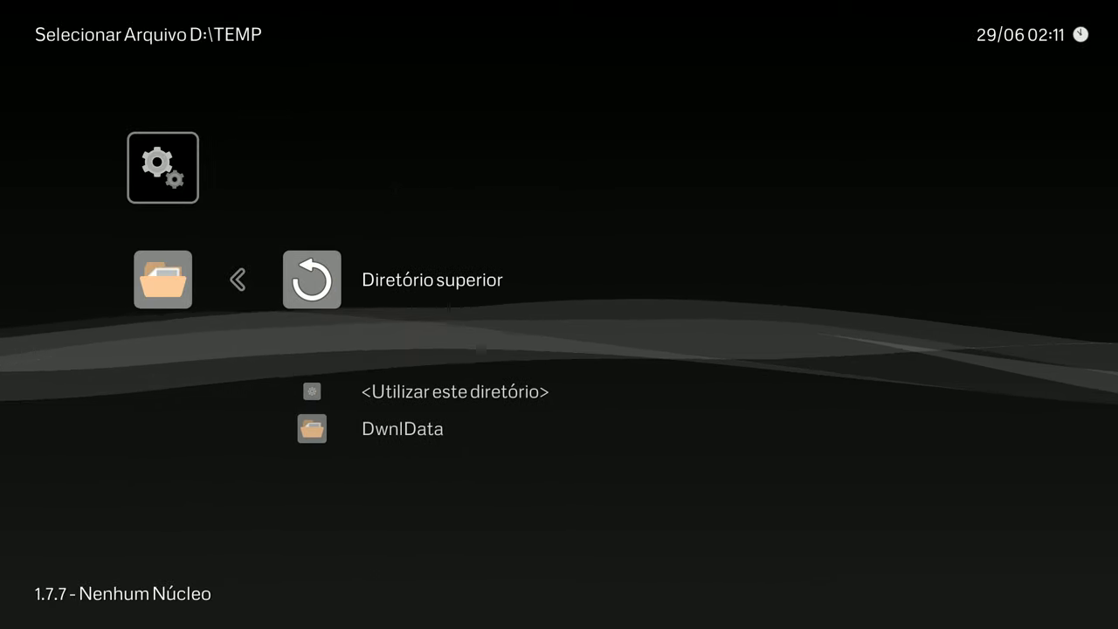
key("Return")
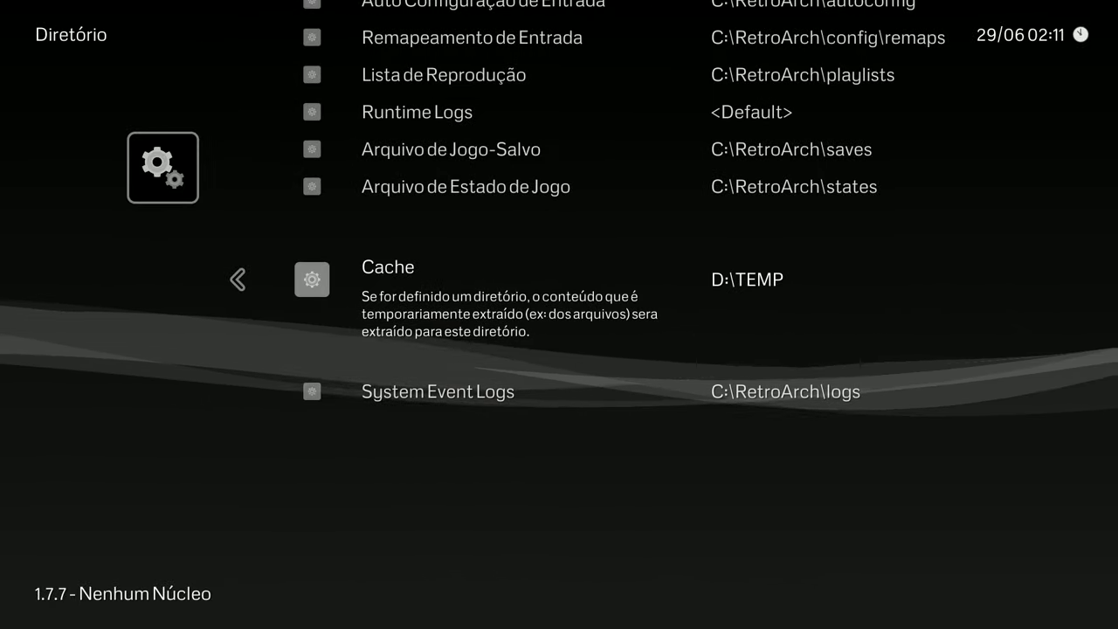
key("Up")
key("Up")
key("Up")
key("BackSpace")
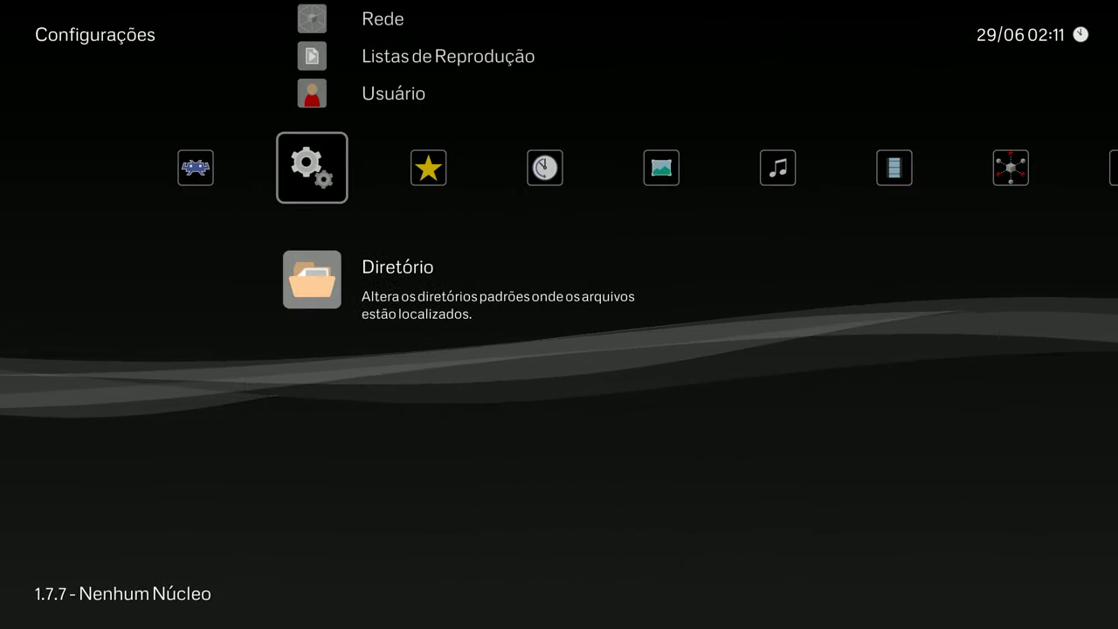
Save the current configuration through Arquivo de Configuração in the Menu Principal.
key("Left")
key("Down")
key("Down")
key("Down")
key("Down")
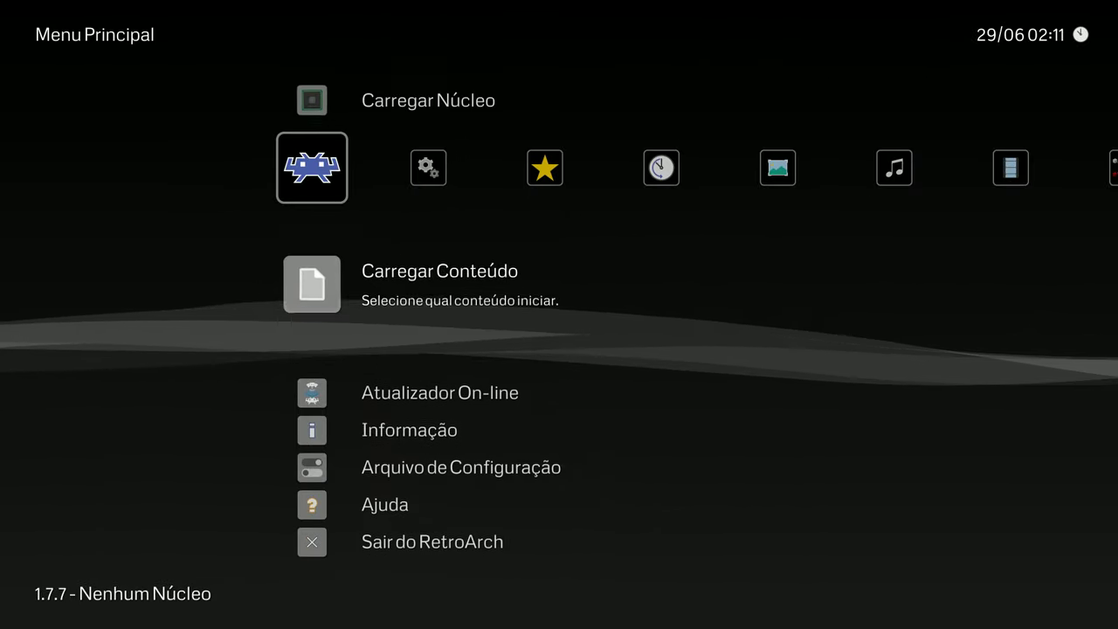
key("Return")
key("Down")
key("Down")
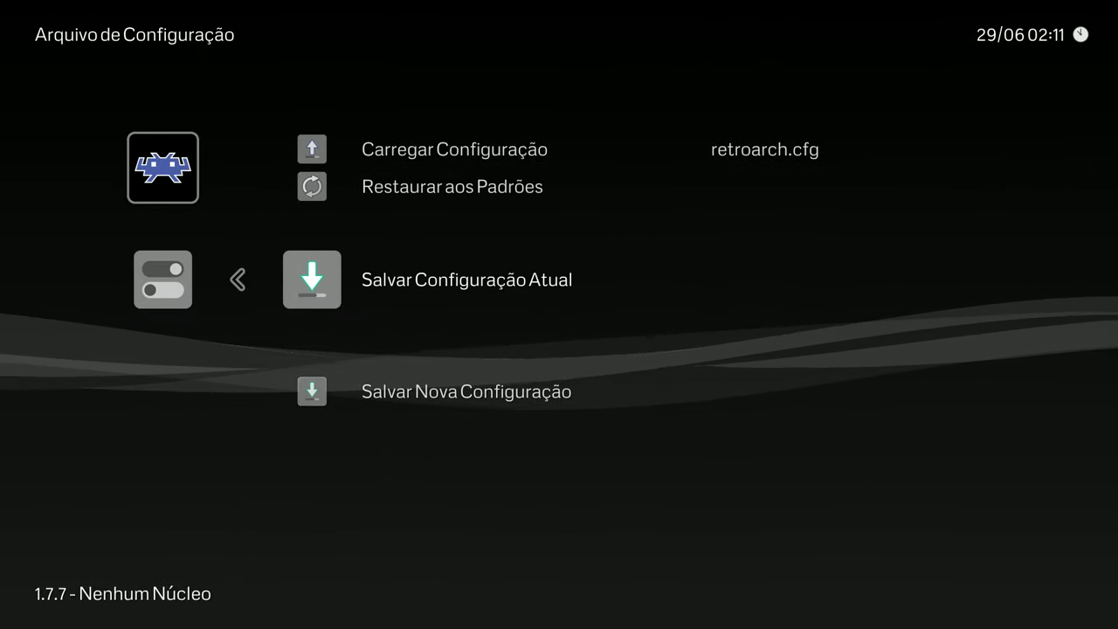
key("Return")
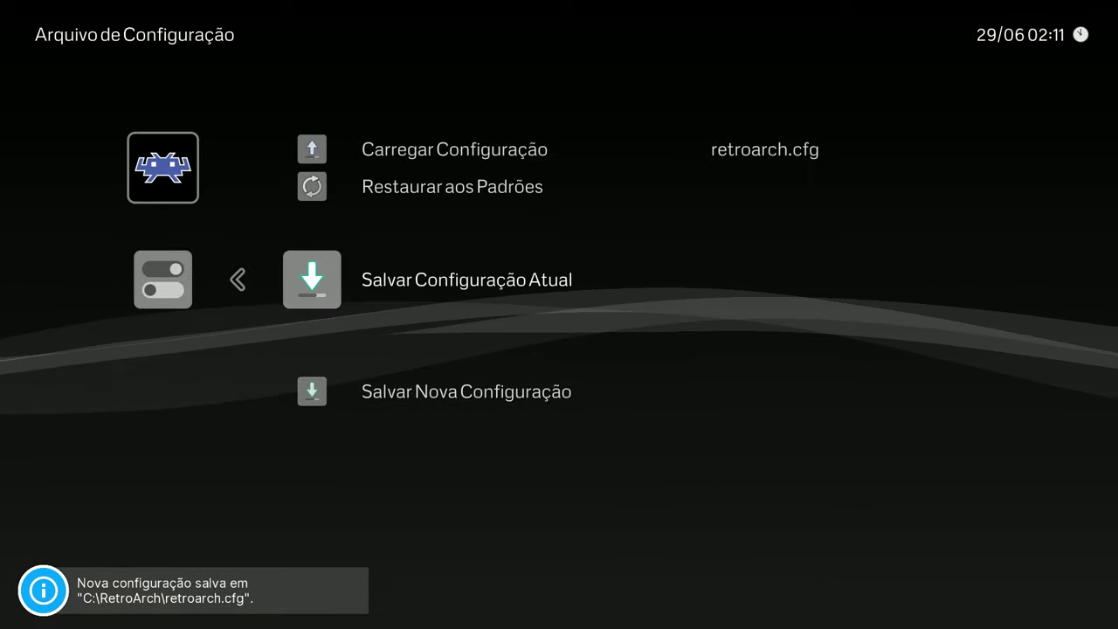
Return to the Menu Principal and exit RetroArch.
key("BackSpace")
key("Down")
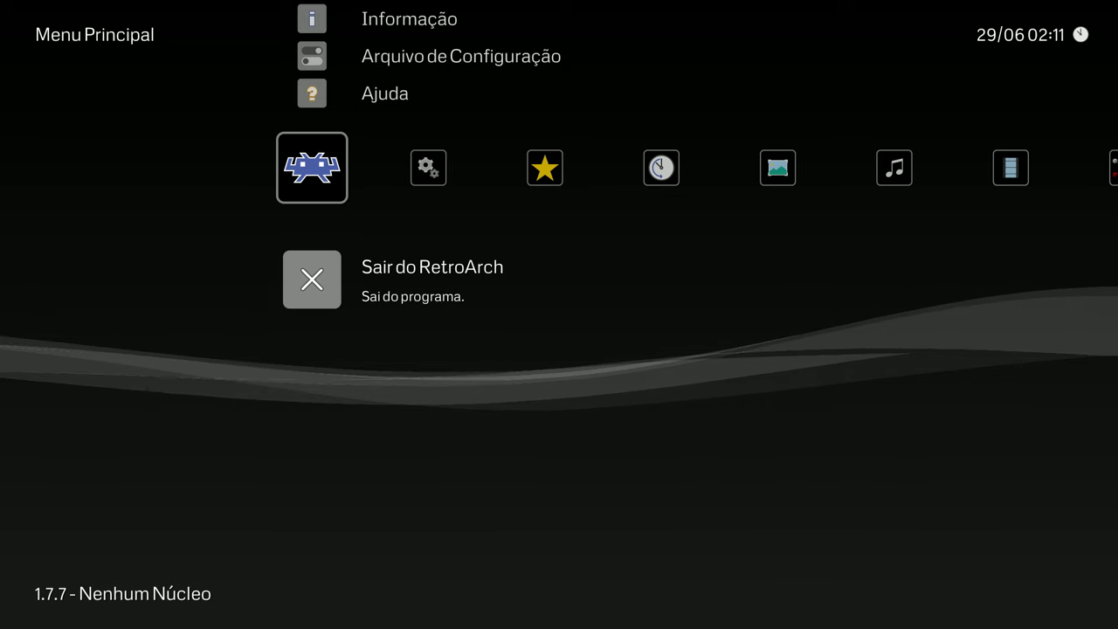
key("Return")
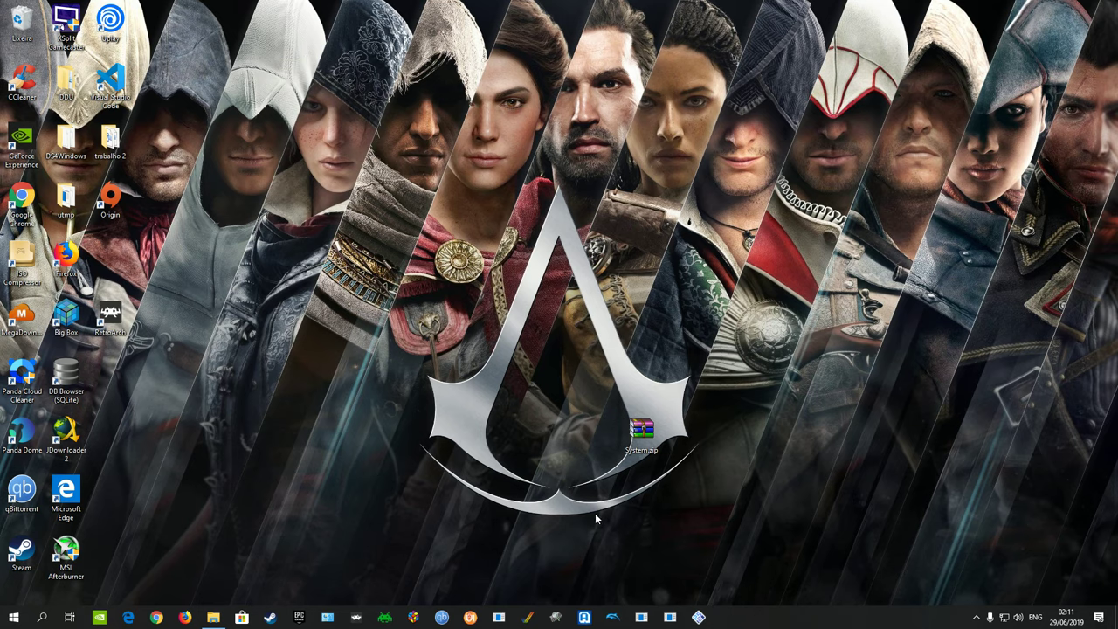
Switch to File Explorer and open the cores folder in C:\RetroArch.
left_click(224, 618)
scroll(262, 411, "up", 20)
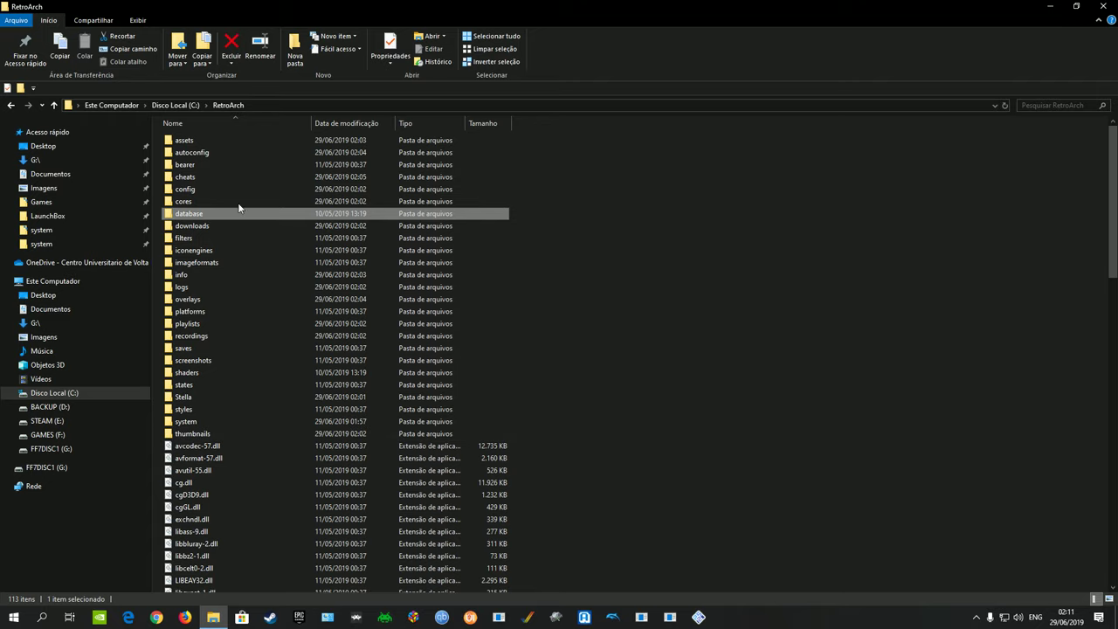
double_click(195, 203)
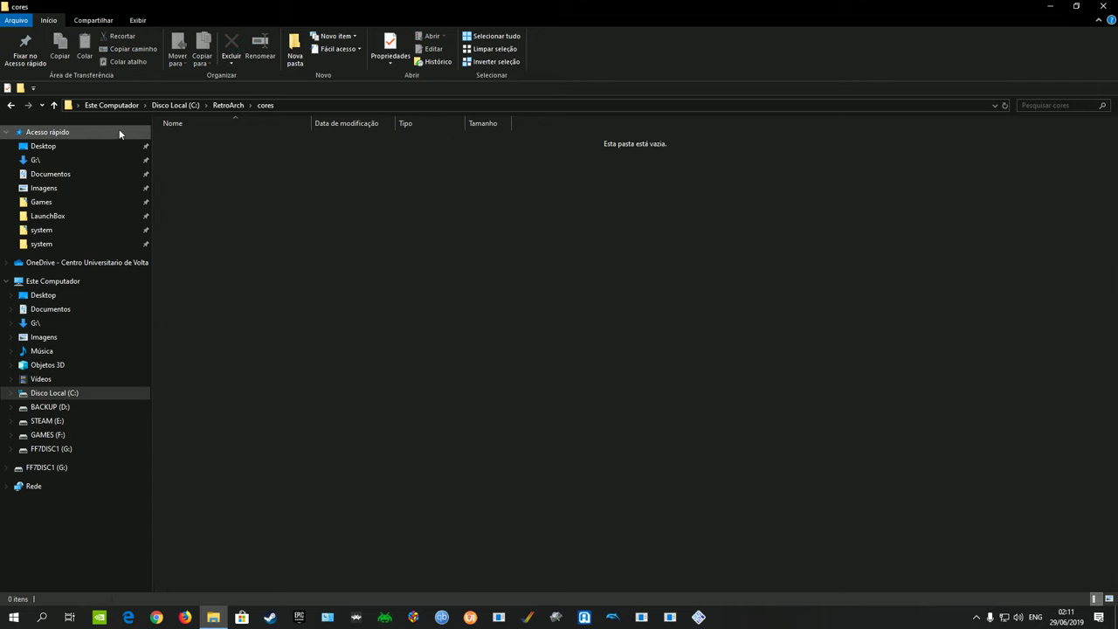
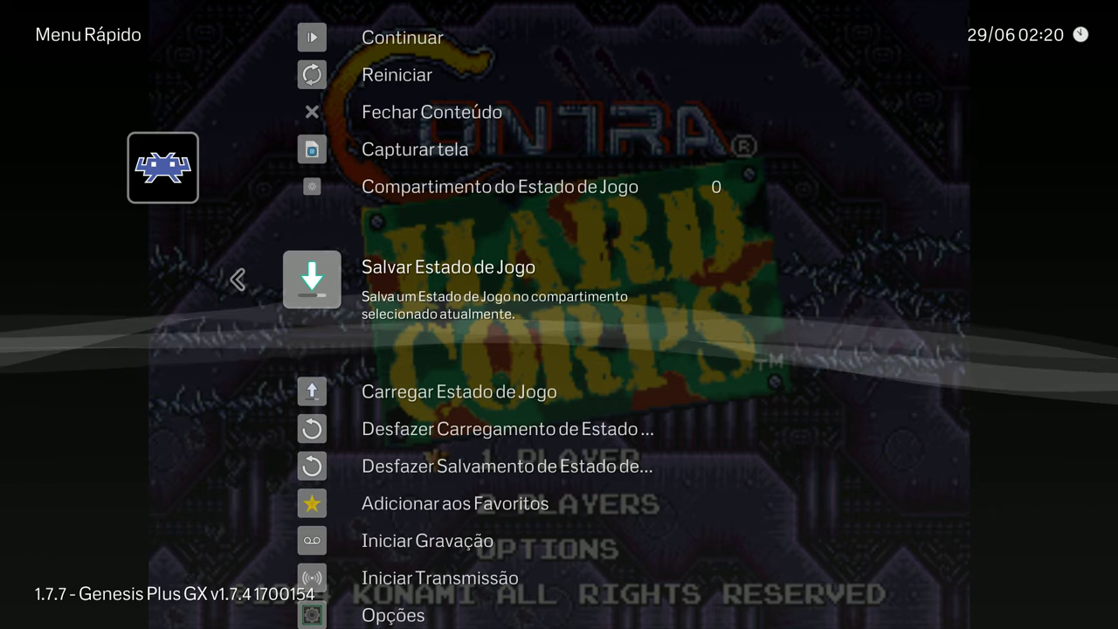
Review the Menu Rápido entries of the running game, from the save state options through favorites, recording and streaming to Opções.
key("Up")
key("Down")
key("Down")
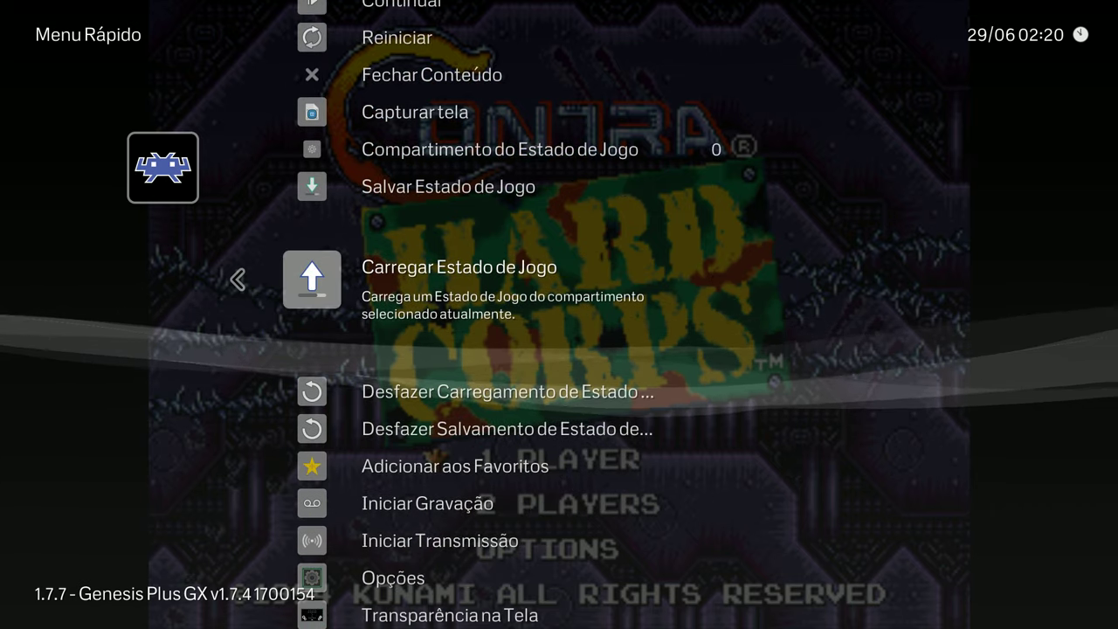
key("Down")
key("Down")
key("Down")
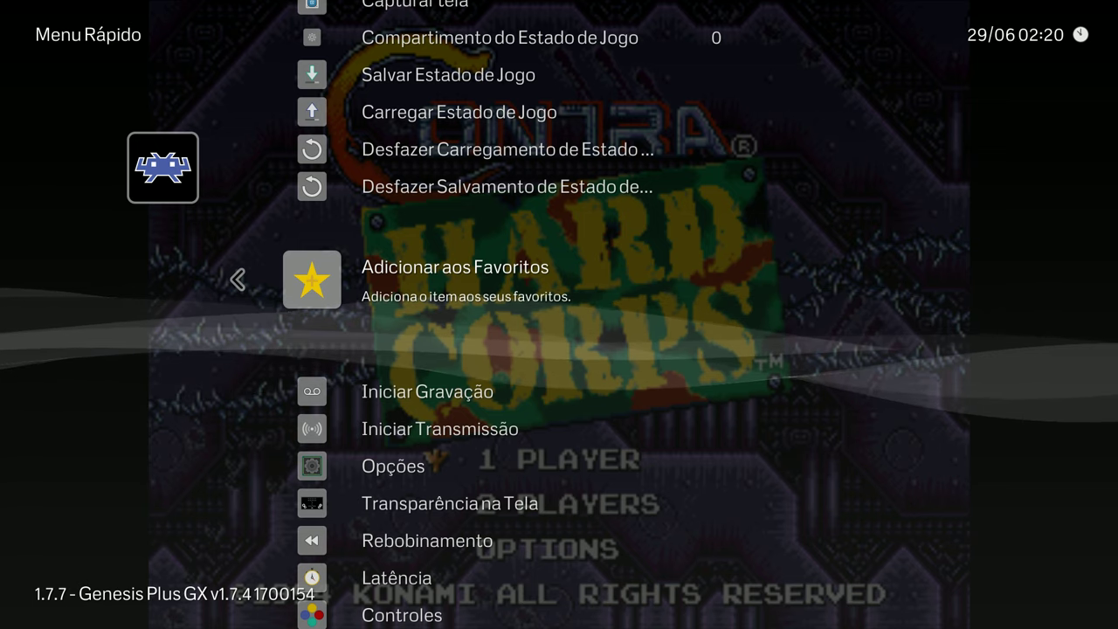
key("Up")
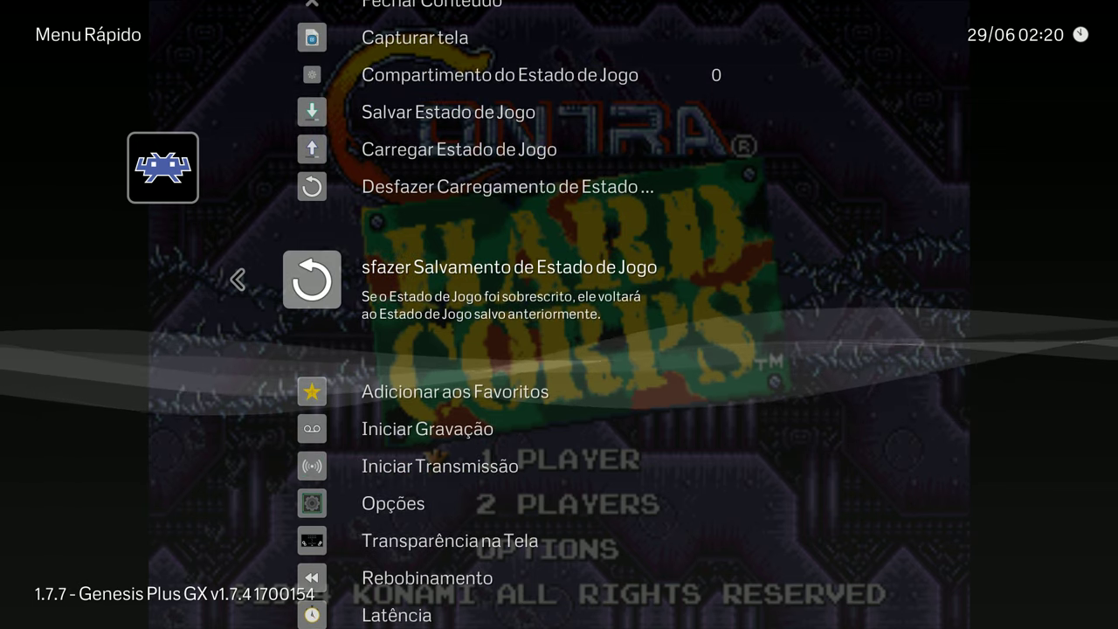
key("Down")
key("Down")
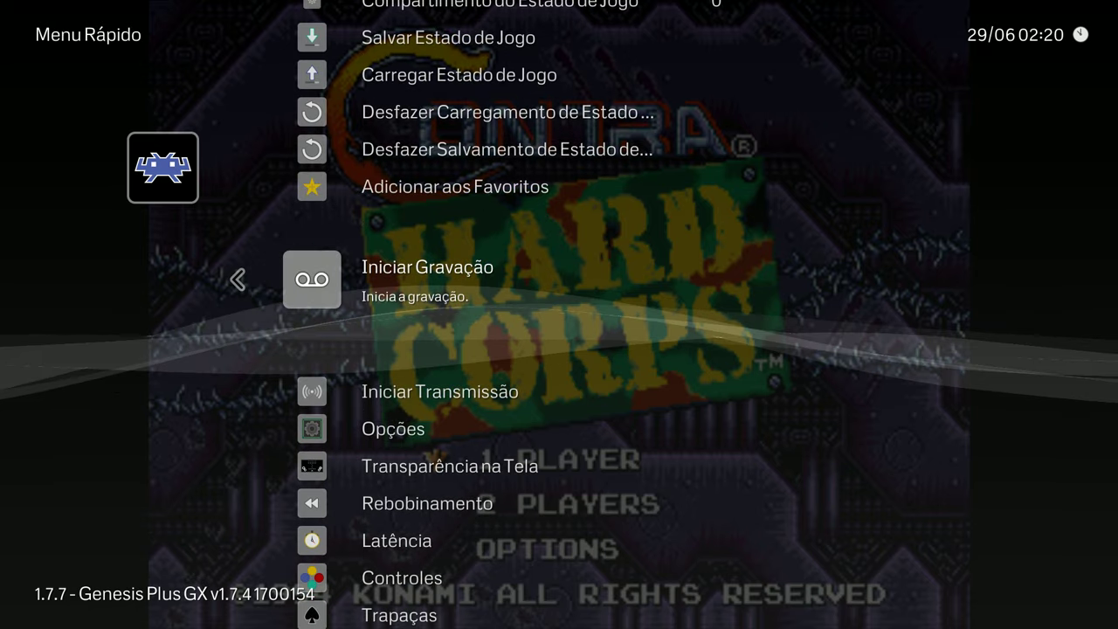
key("Down")
key("Down")
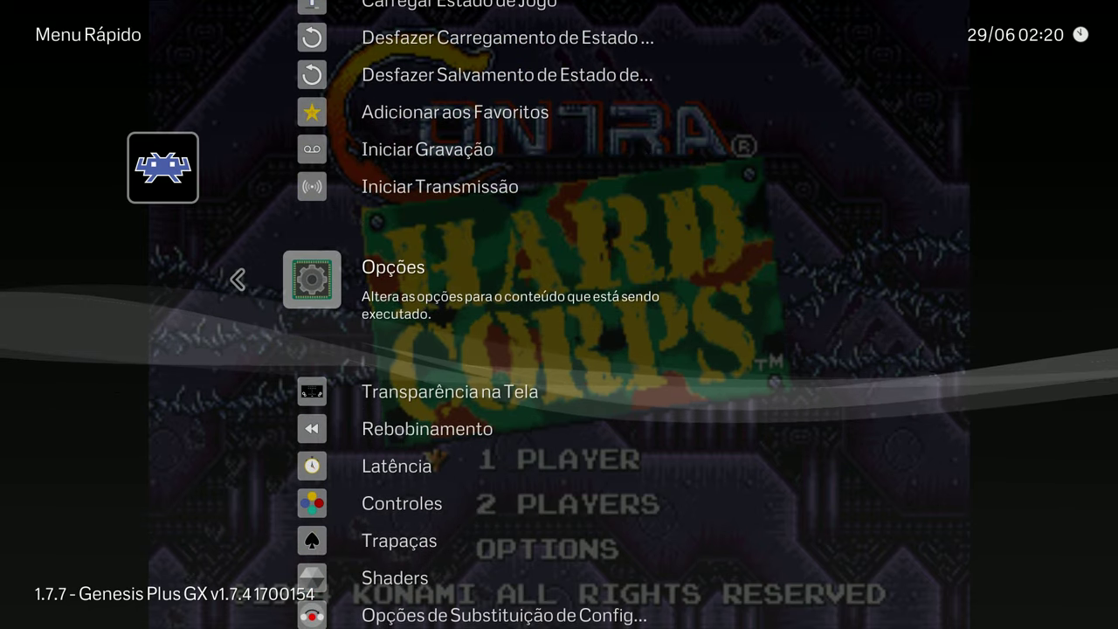
In the Opções of the running game, set System hardware to mega drive / genesis and System region to ntsc-u.
key("Return")
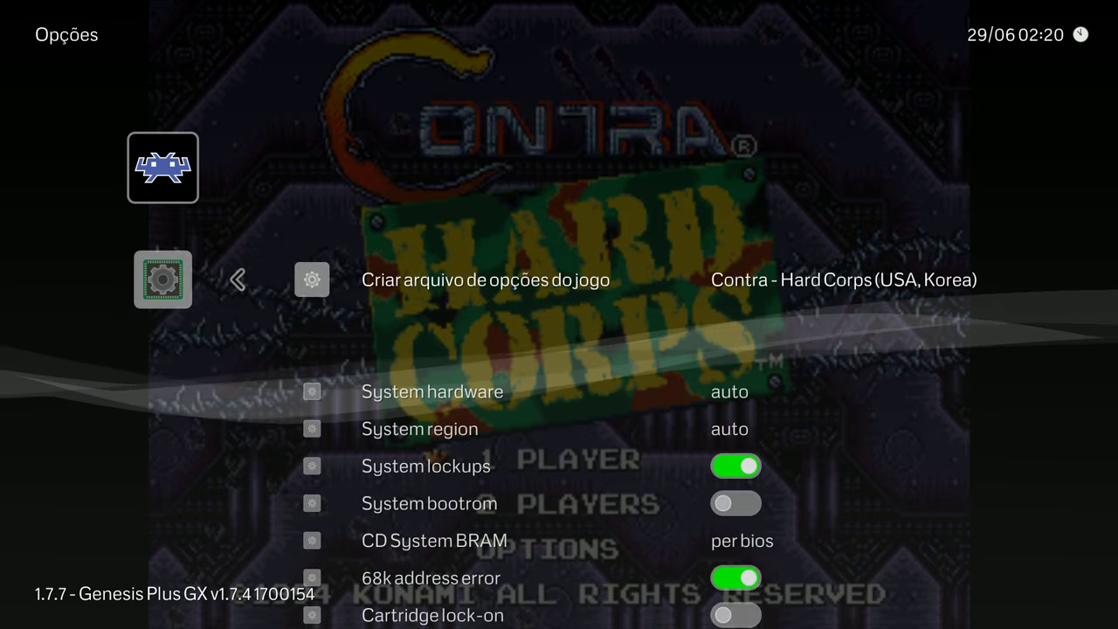
key("Down")
key("Down")
key("Down")
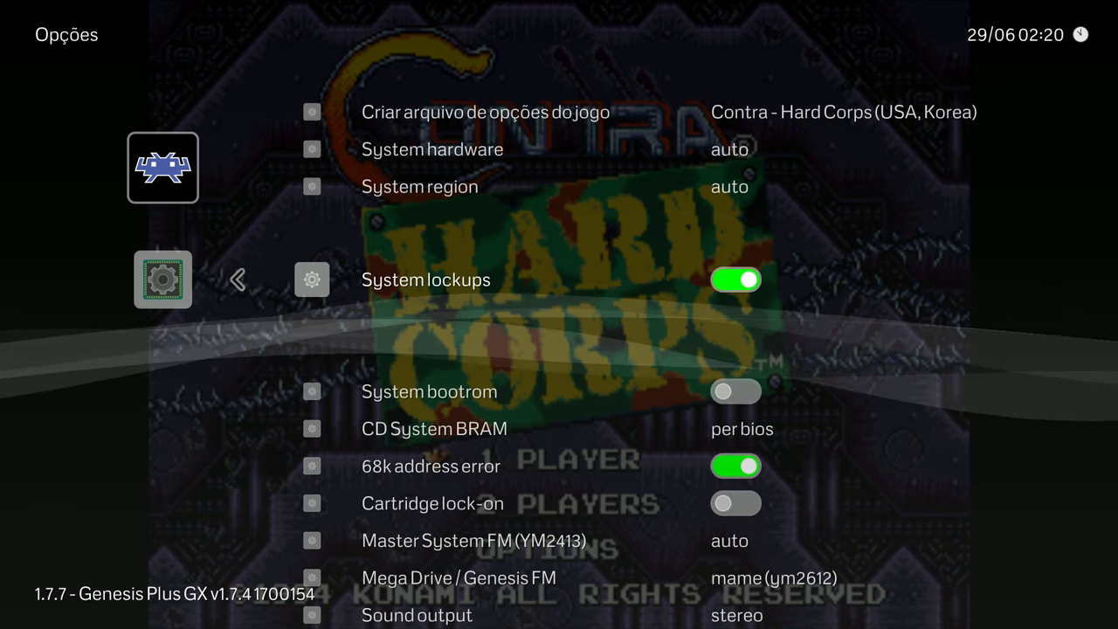
key("Up")
key("Up")
key("Right")
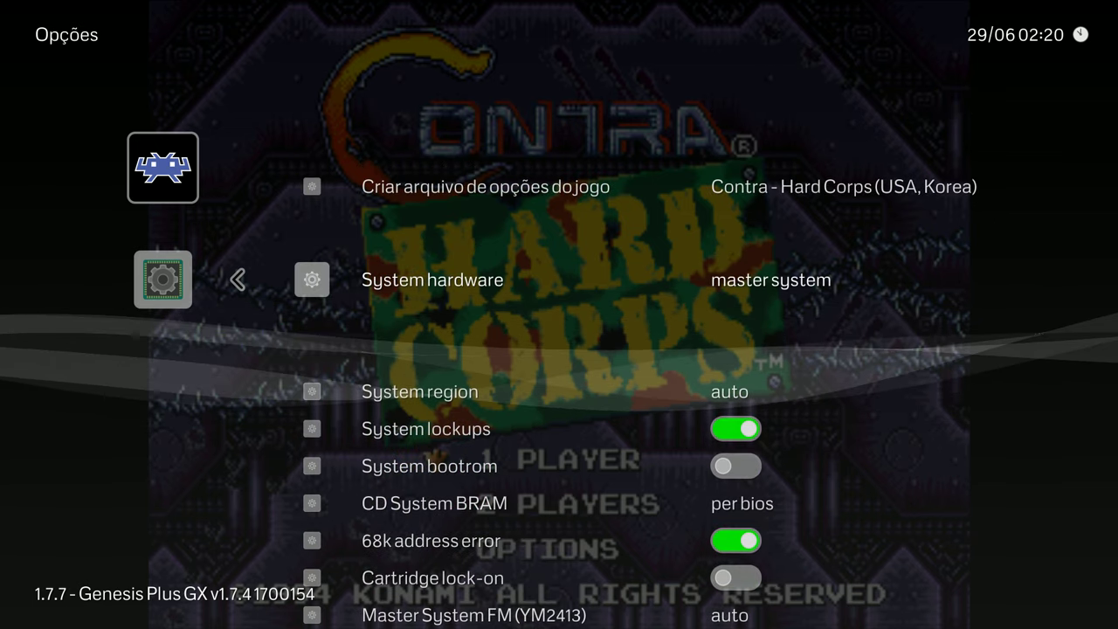
key("Right")
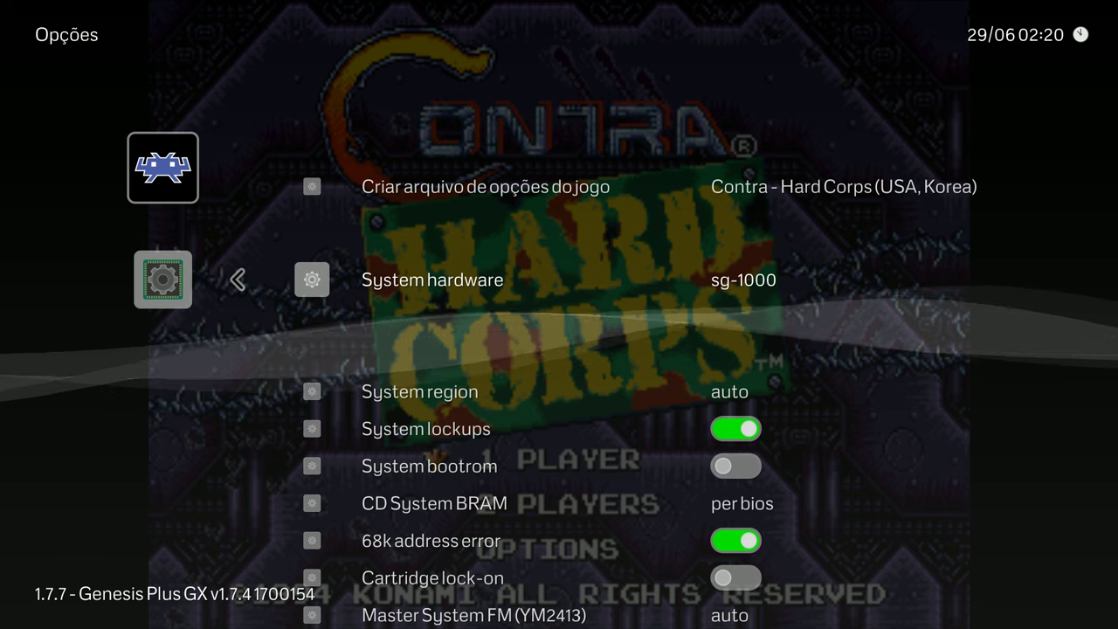
key("Left")
key("Left")
key("Down")
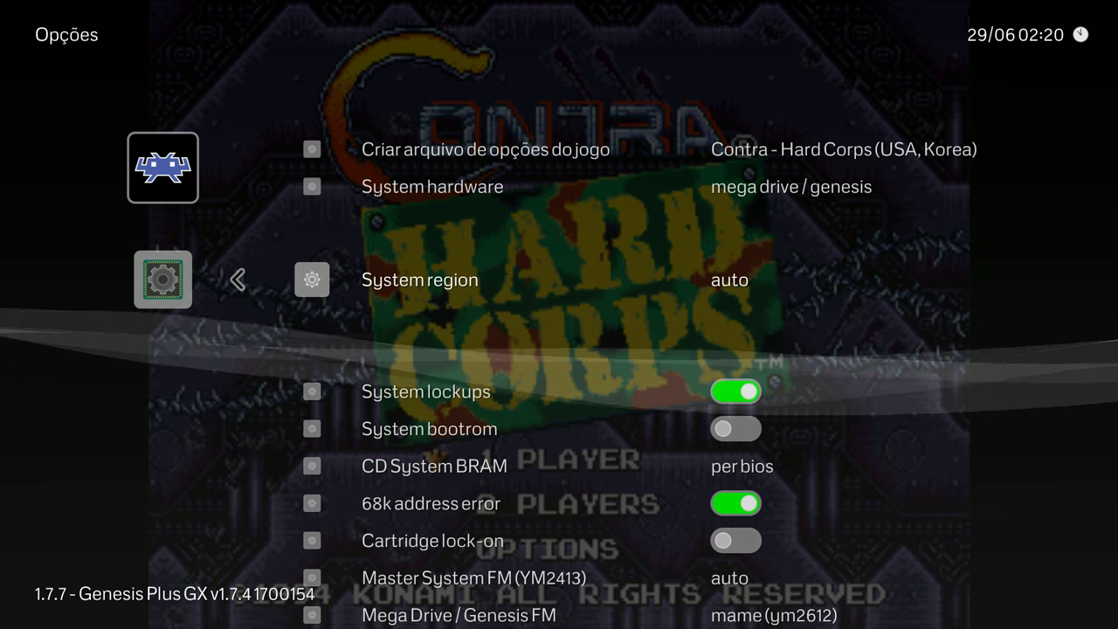
key("Down")
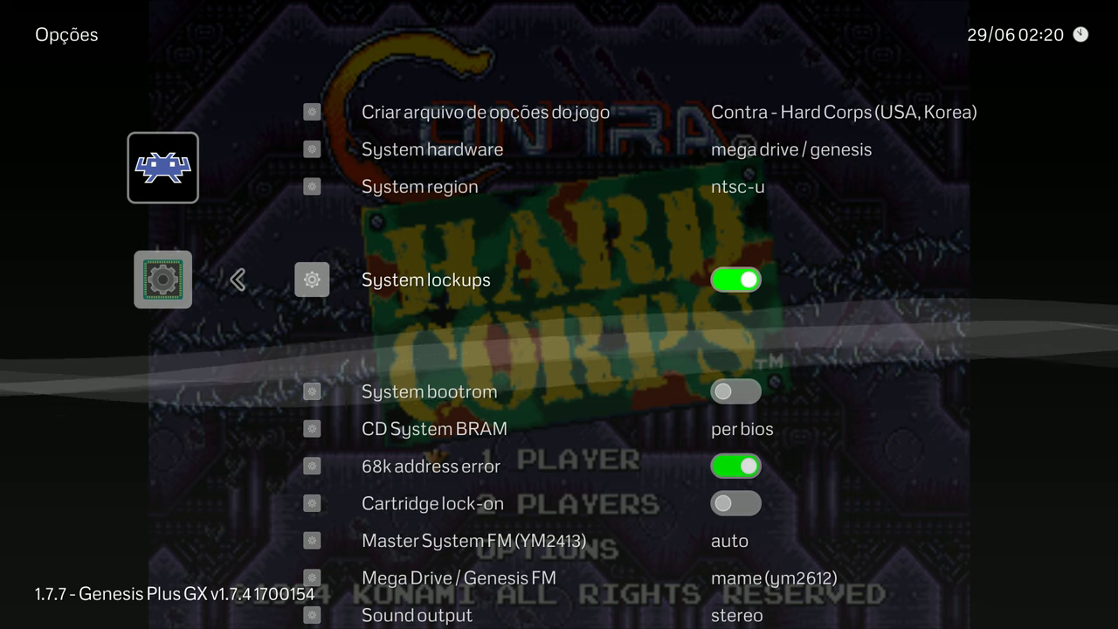
Turn off the 68k address error option in the core options.
key("Down")
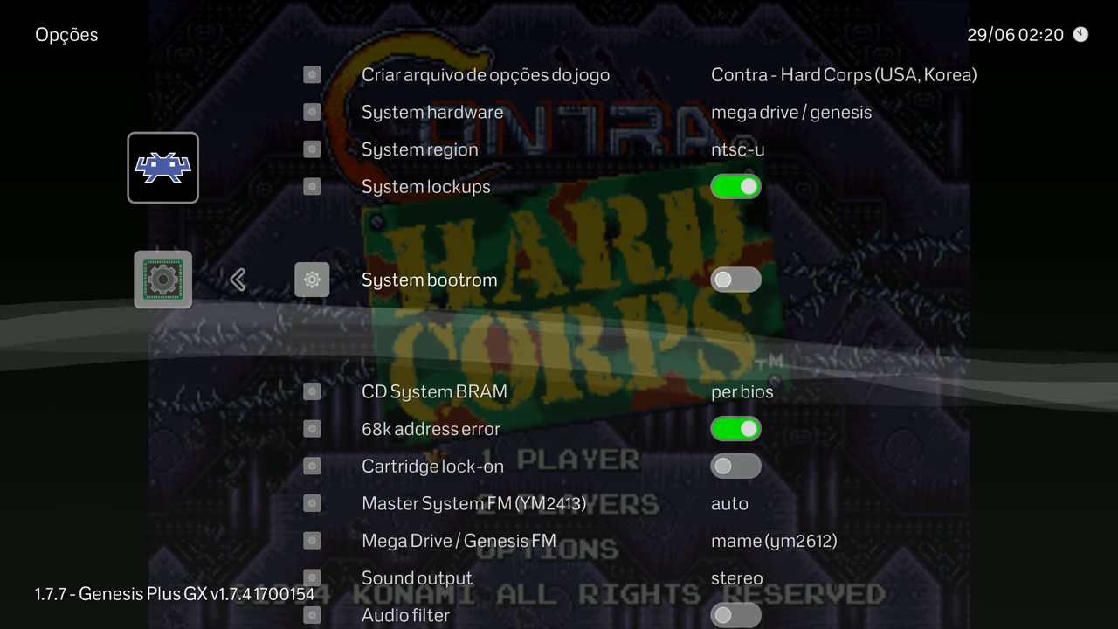
key("Down")
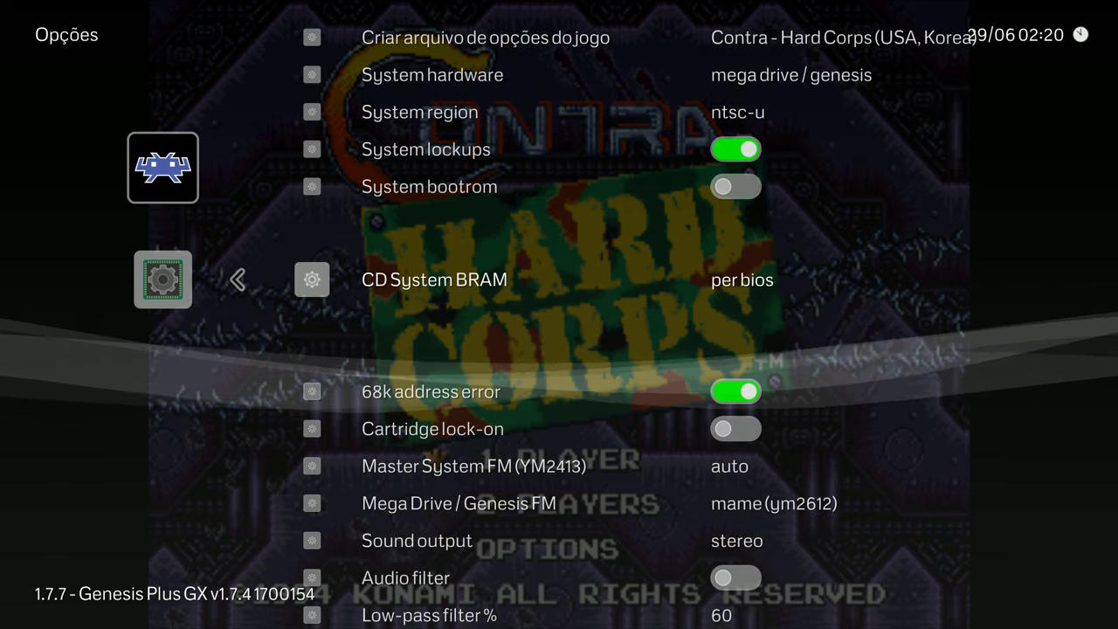
key("Down")
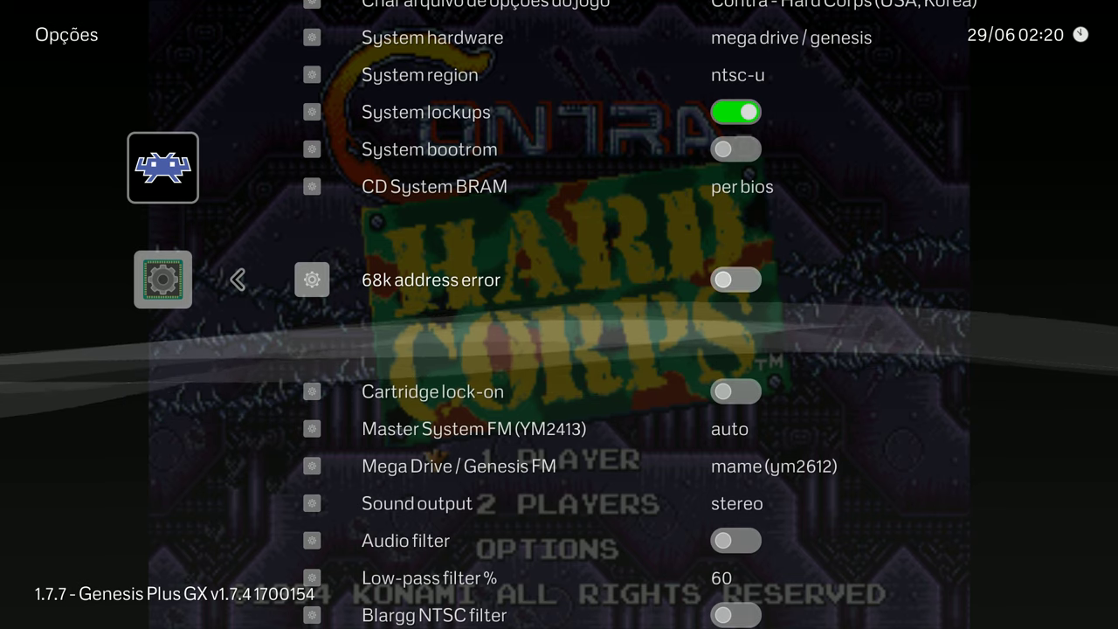
key("Down")
key("Up")
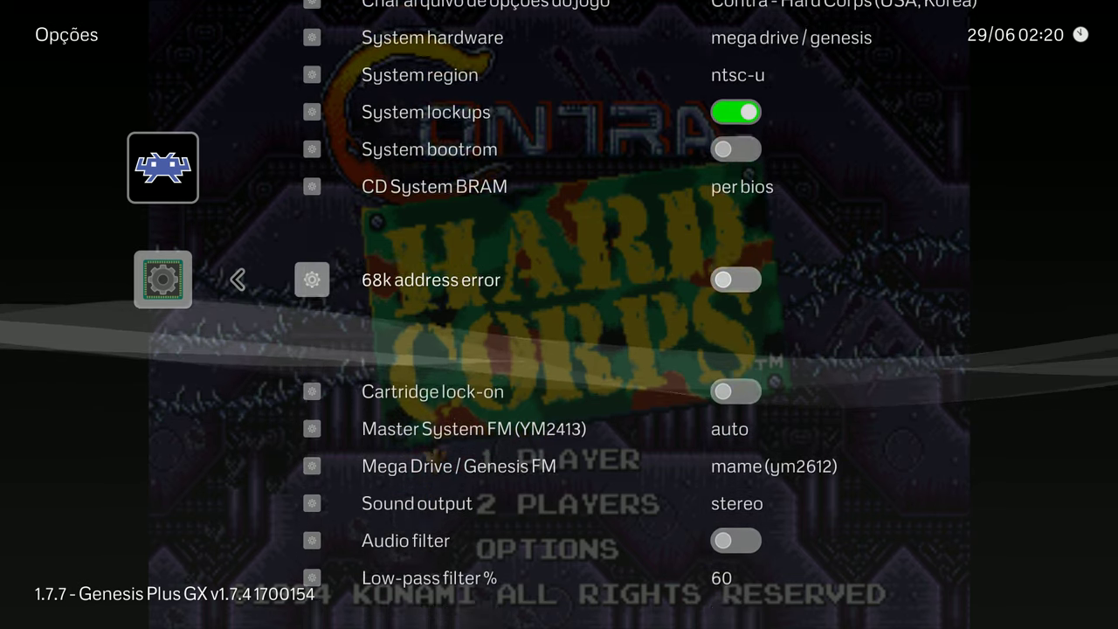
Set System region back to auto in the core options.
key("Up")
key("Up")
key("Up")
key("Up")
key("Left")
key("Up")
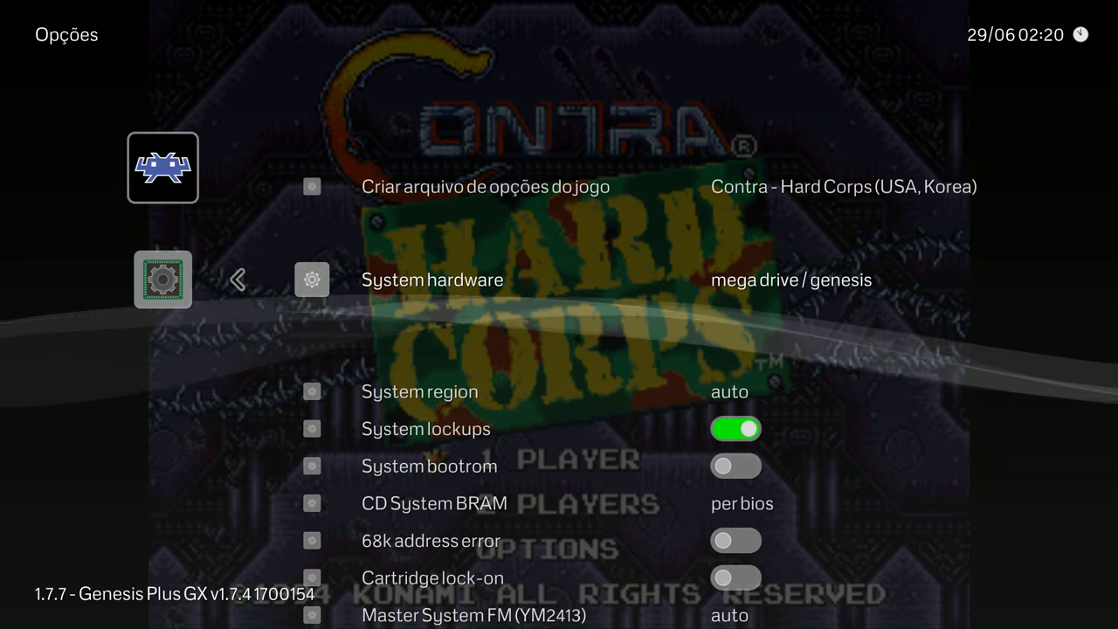
Try switching Master System FM (YM2413) on and return it to auto.
key("Down")
key("Down")
key("Down")
key("Down")
key("Down")
key("Down")
key("Down")
key("Down")
key("Down")
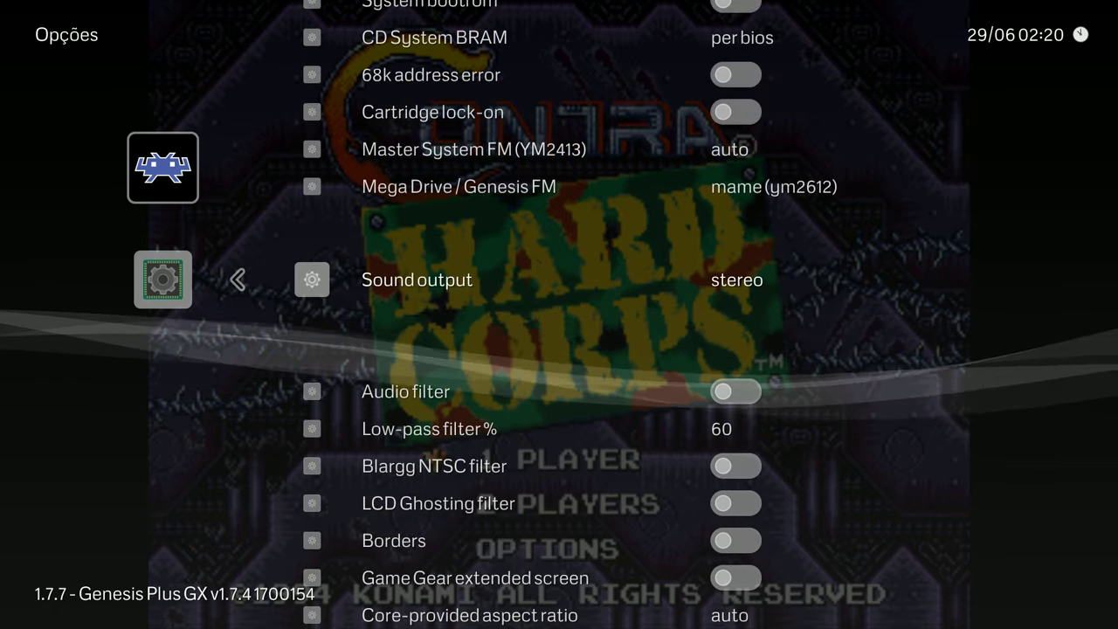
key("Up")
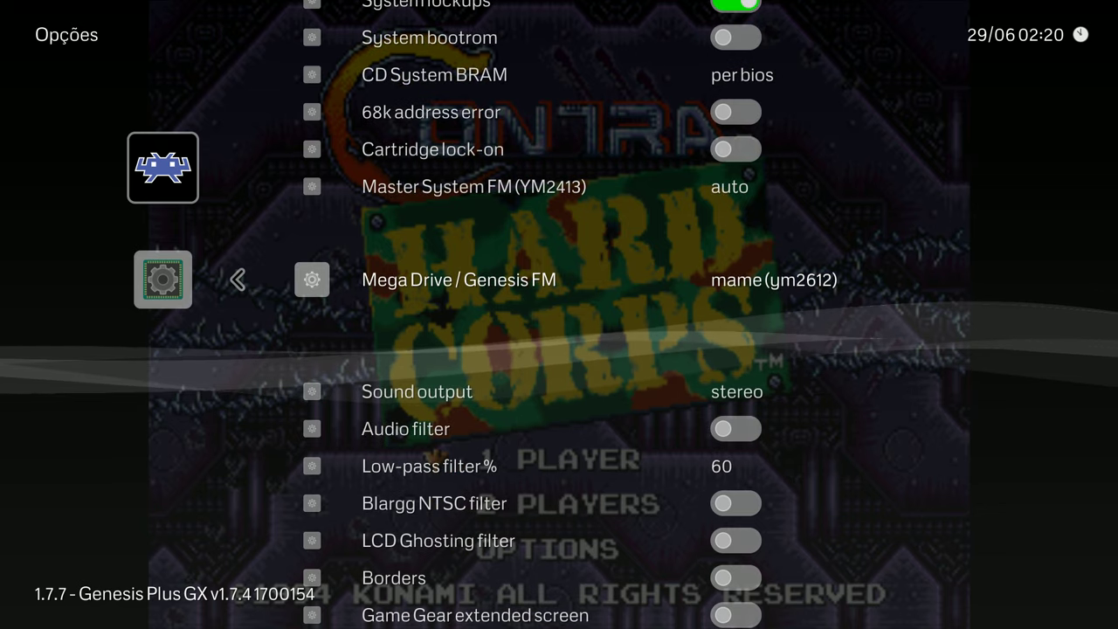
key("Up")
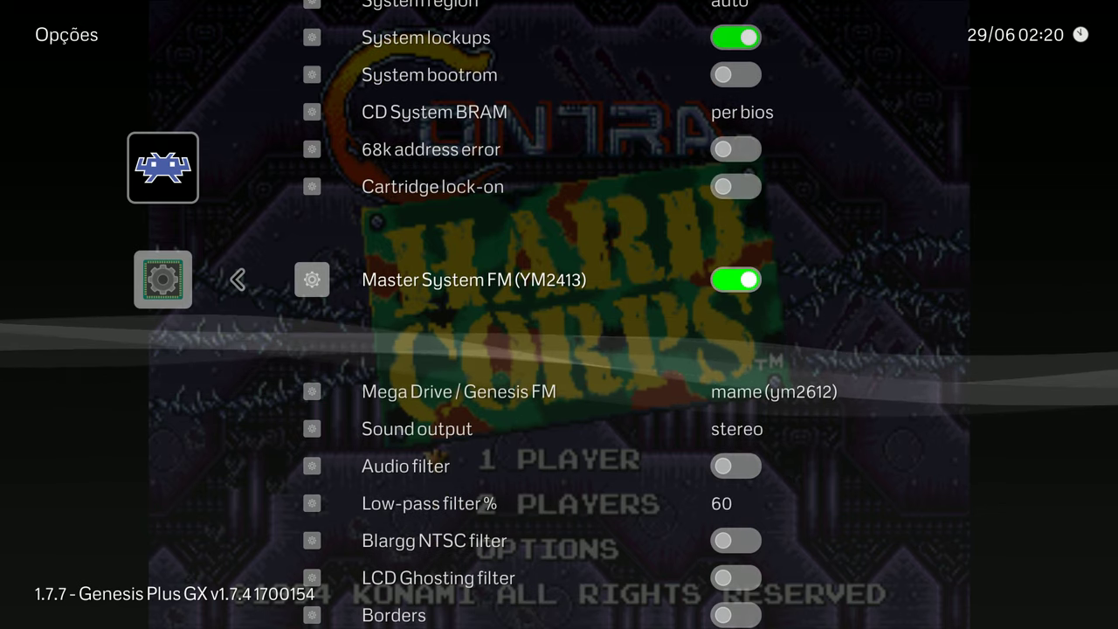
key("Down")
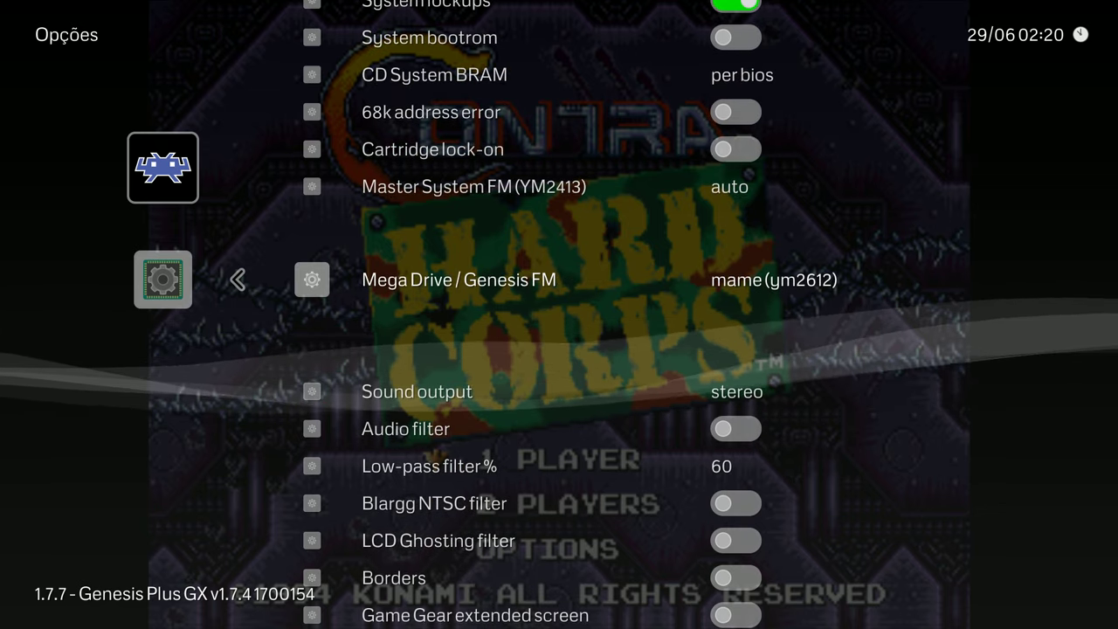
Try mame (asic ym3438) and nuked (ym3438) for Mega Drive / Genesis FM, and return it to mame (ym2612).
key("Right")
key("Left")
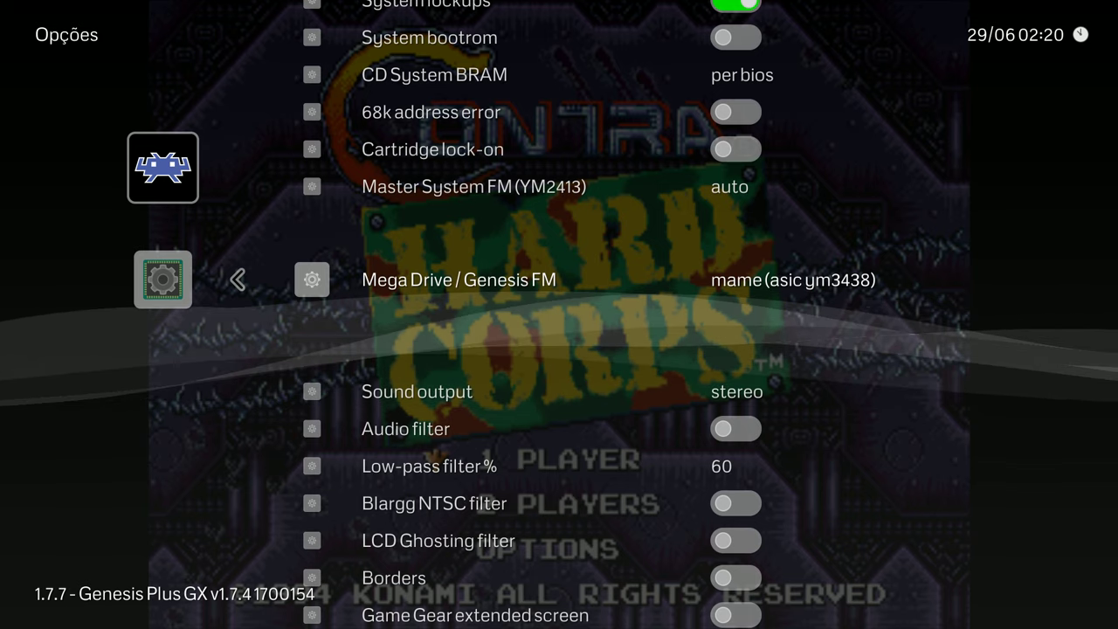
key("Right")
key("Right")
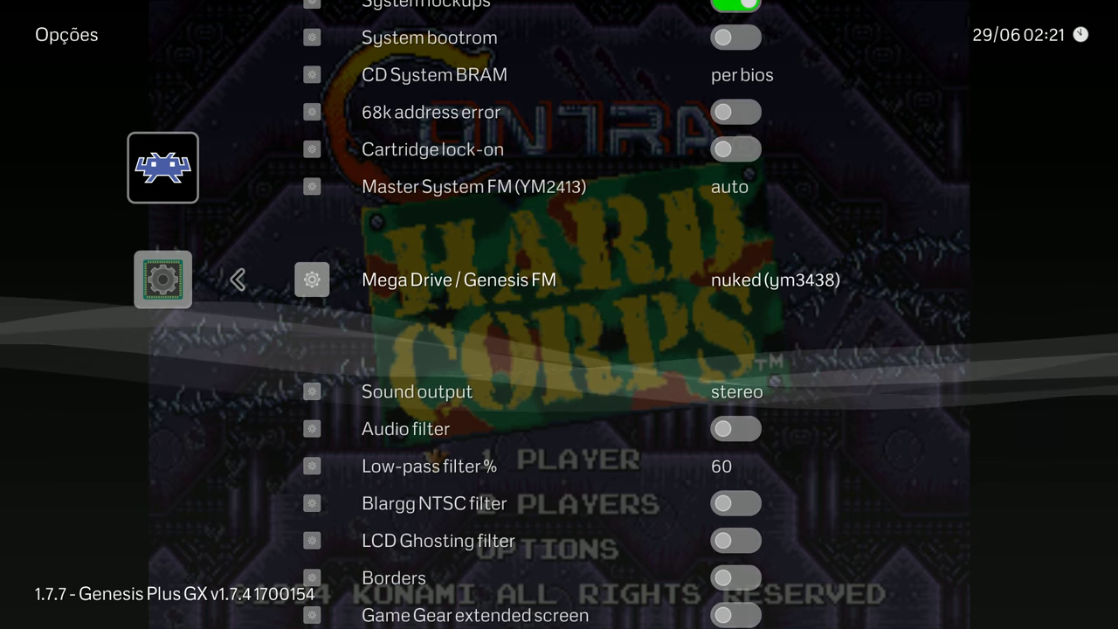
Set Audio filter to low-pass and Blargg NTSC filter to composite.
key("Down")
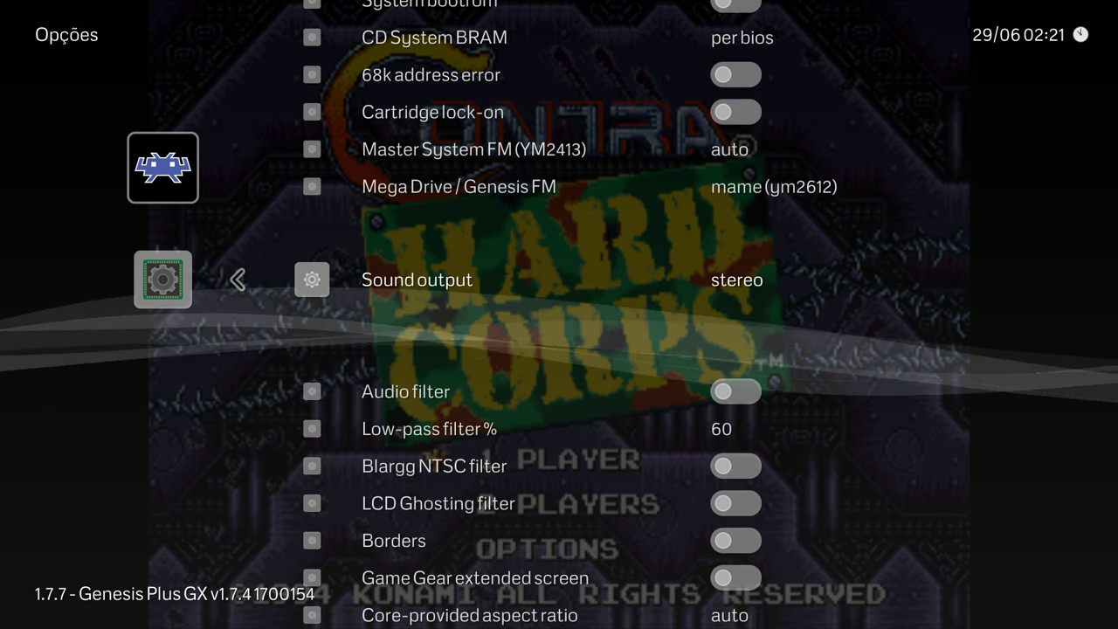
key("Down")
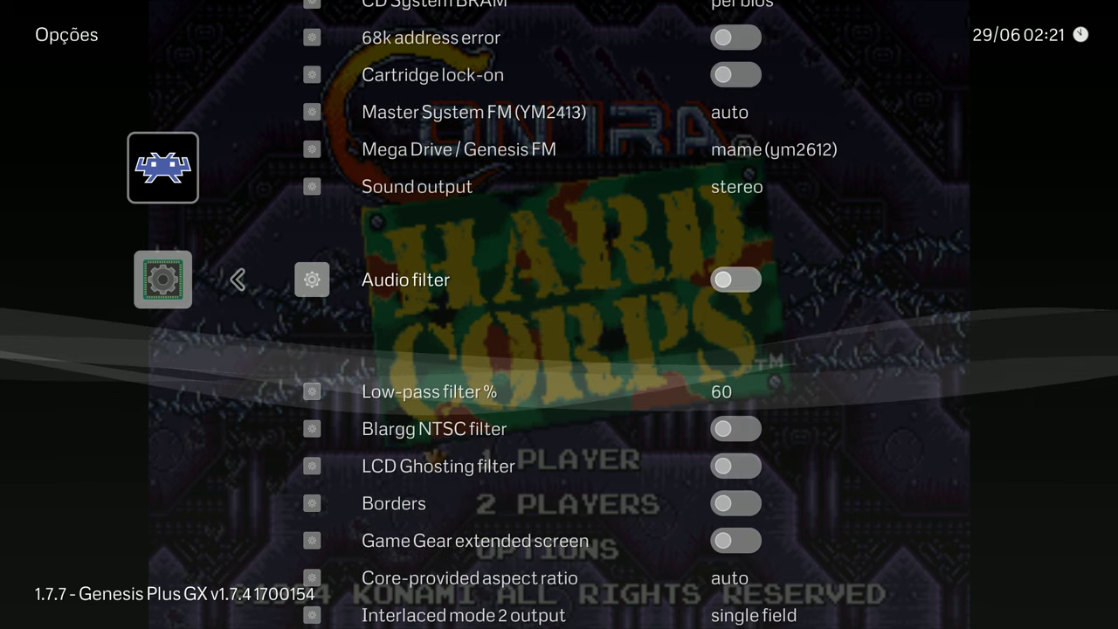
key("Down")
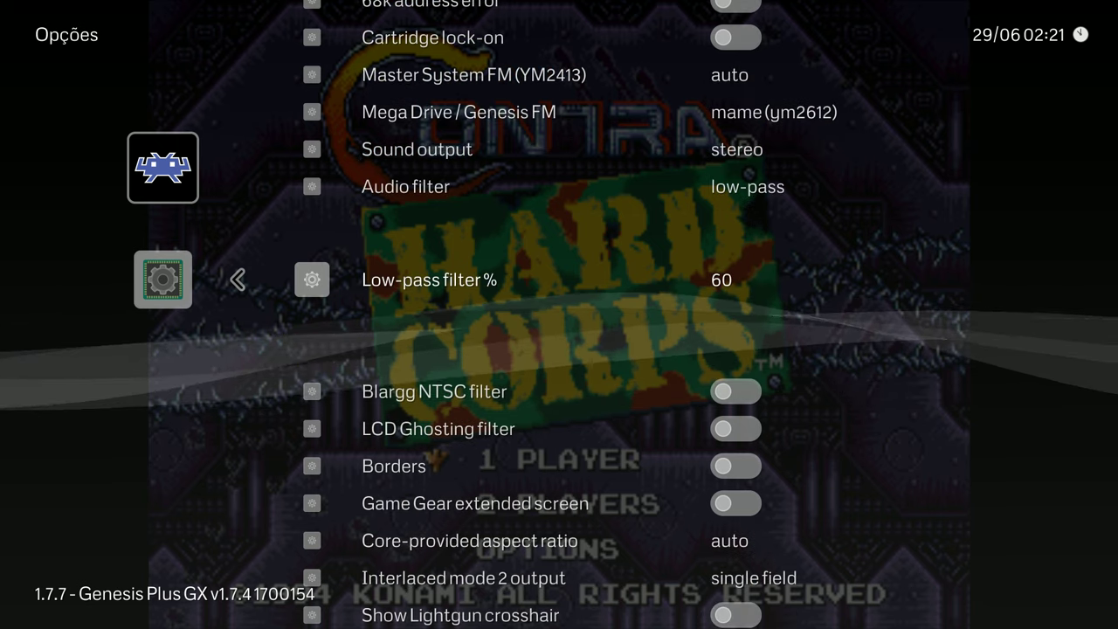
key("Down")
key("Right")
key("Right")
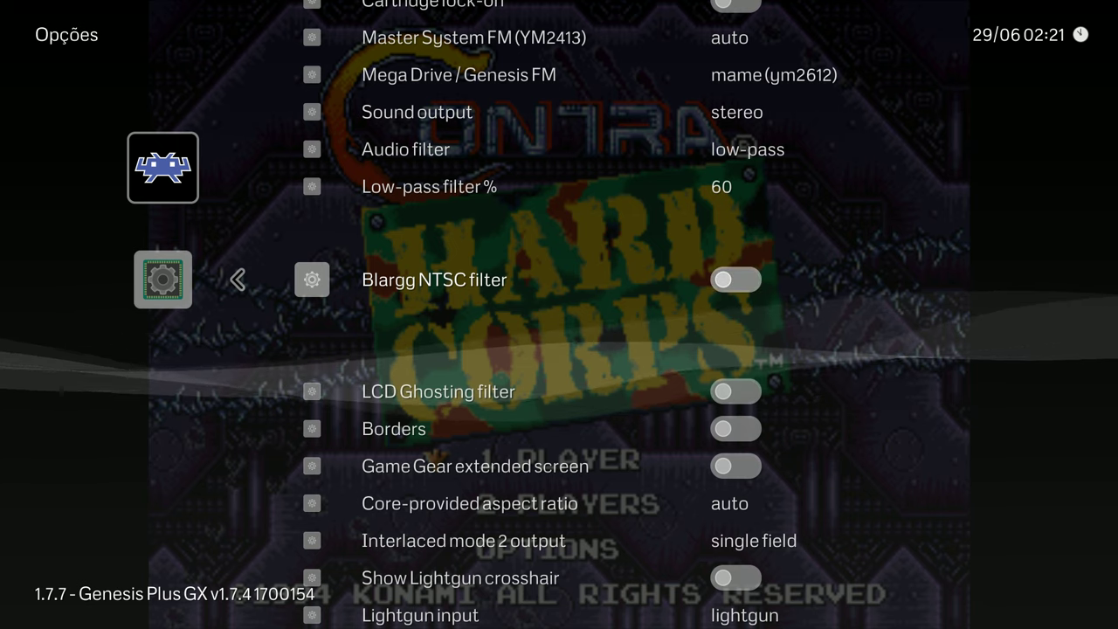
key("Down")
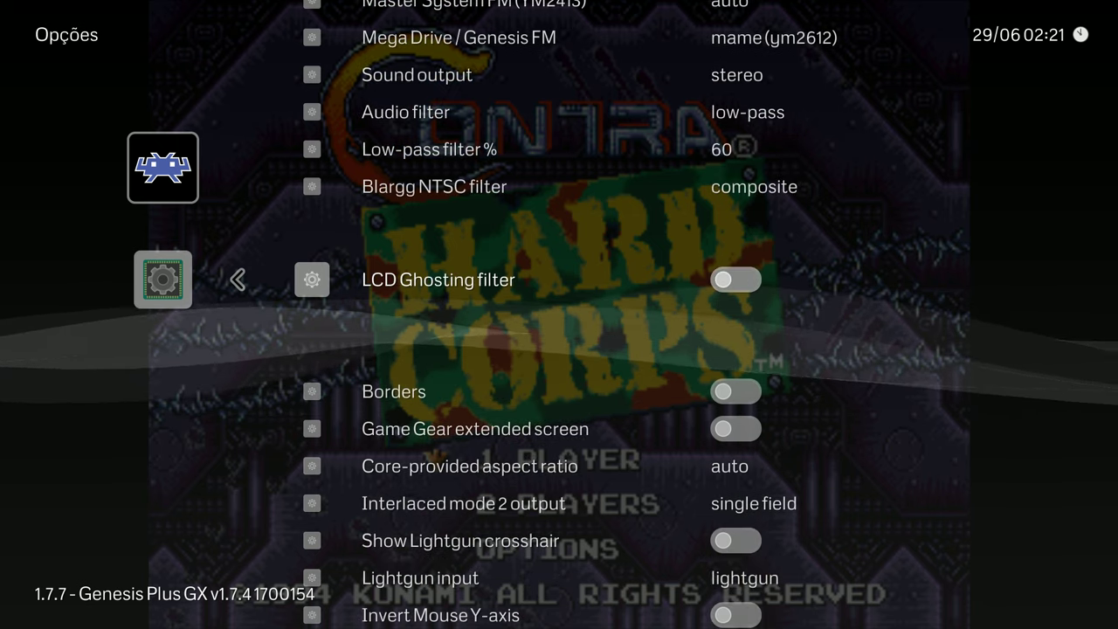
Look over the Borders, Game Gear extended screen, Core-provided aspect ratio and Interlaced mode 2 output options.
key("Down")
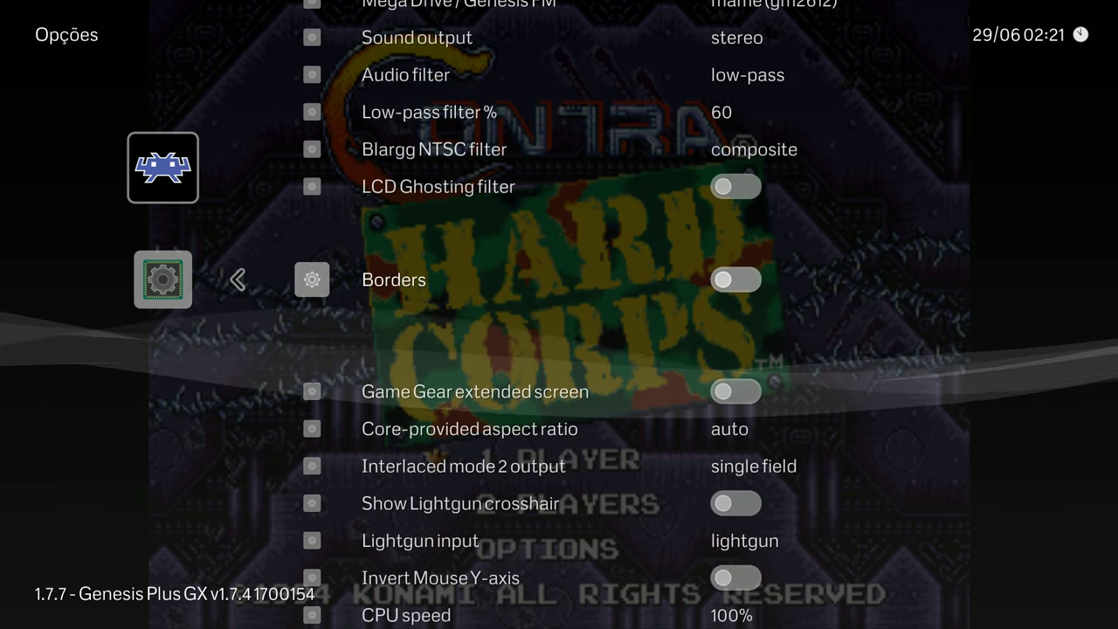
key("Left")
key("Down")
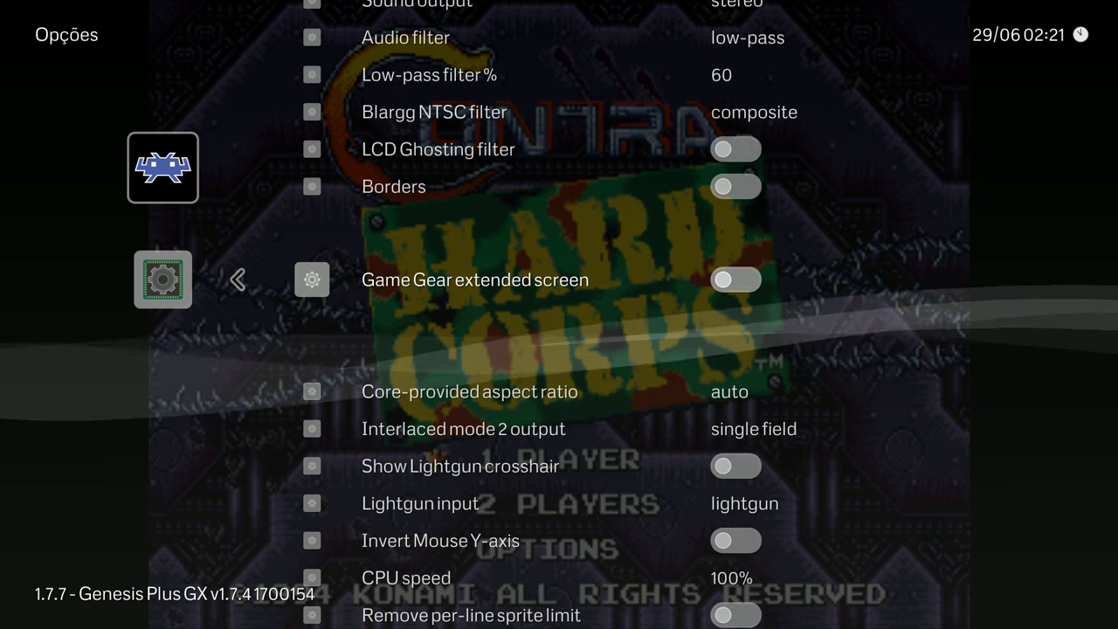
key("Down")
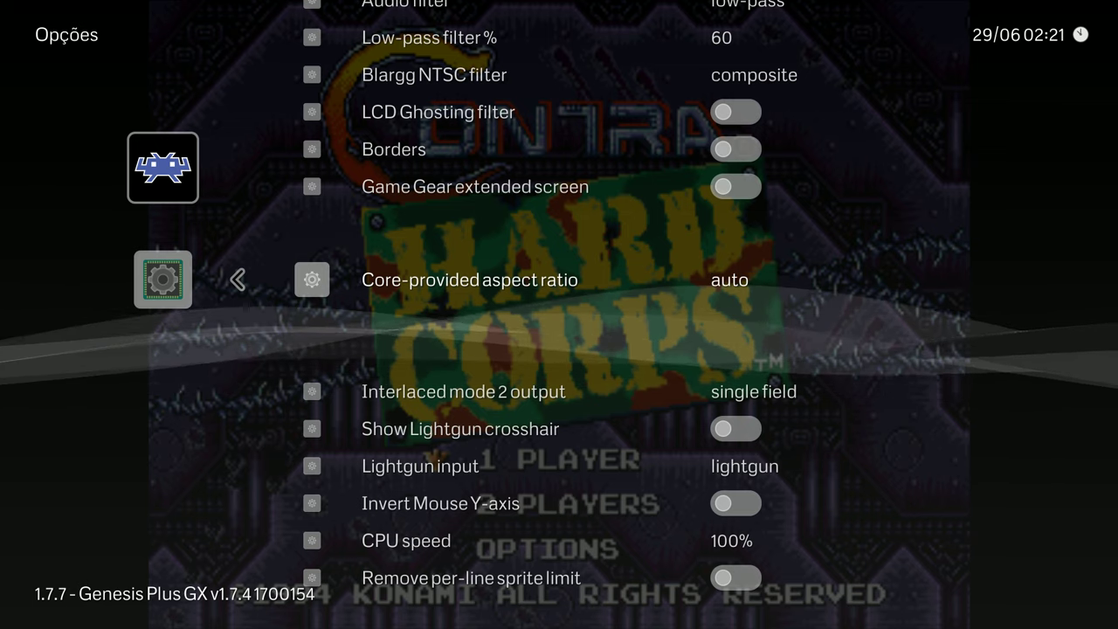
key("Down")
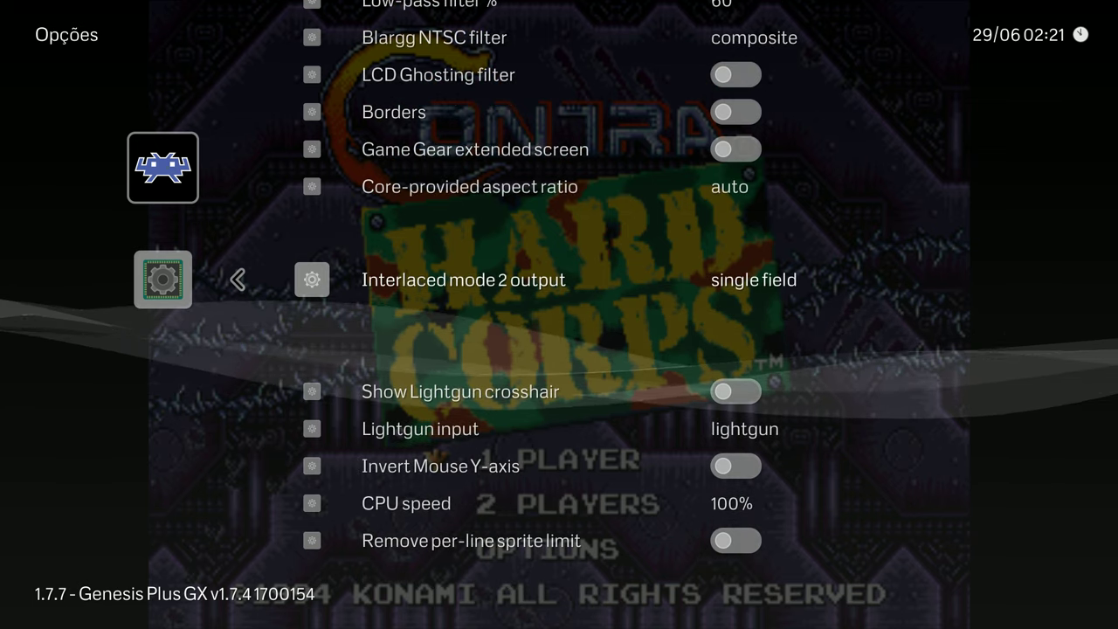
key("Left")
Turn on Show Lightgun crosshair and leave Lightgun input set to lightgun after trying touchscreen.
key("Down")
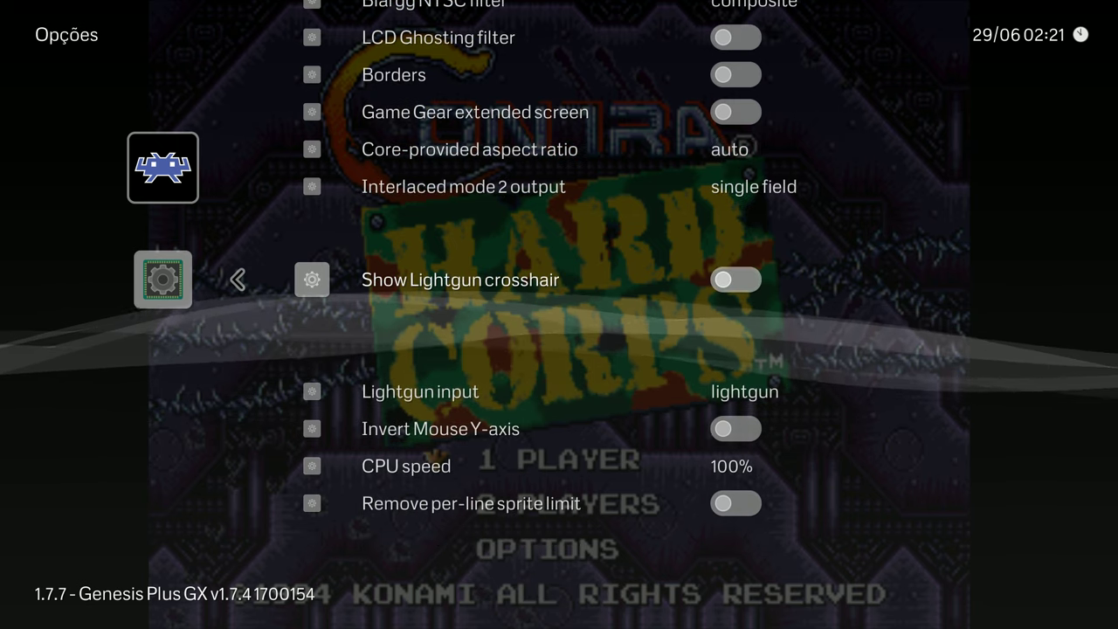
key("Down")
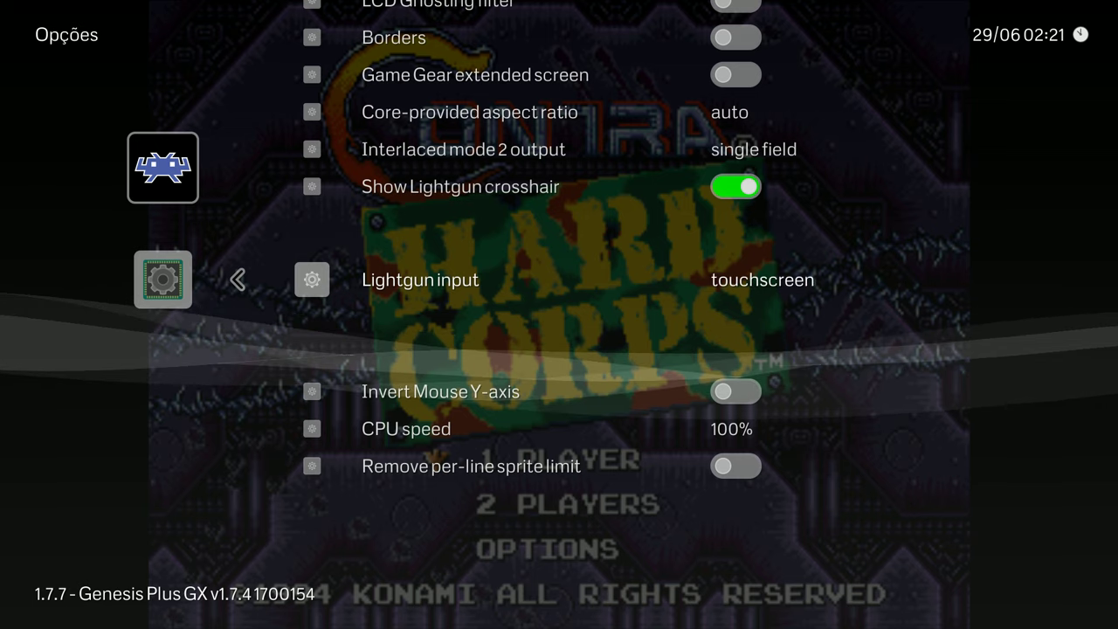
key("Down")
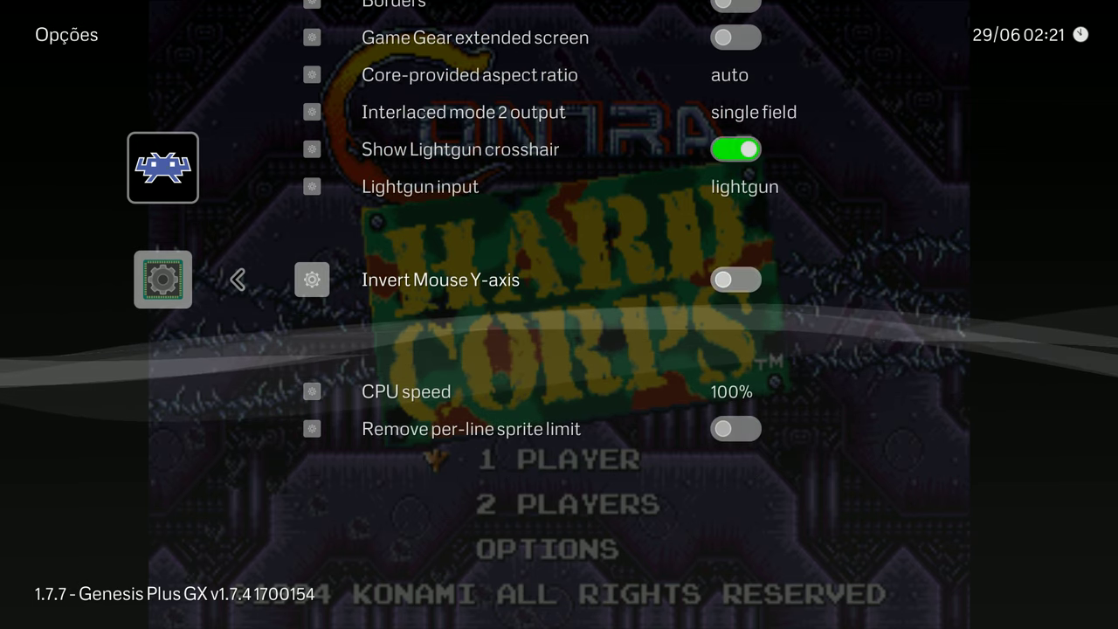
Try a CPU speed of 200% and return it to 100%.
key("Down")
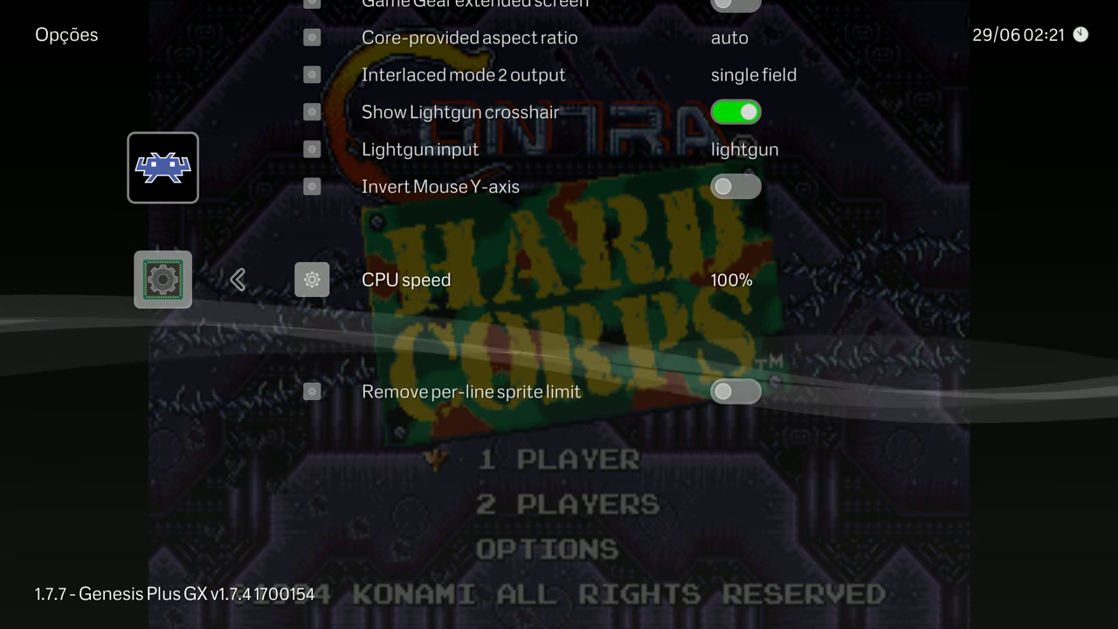
key("Right")
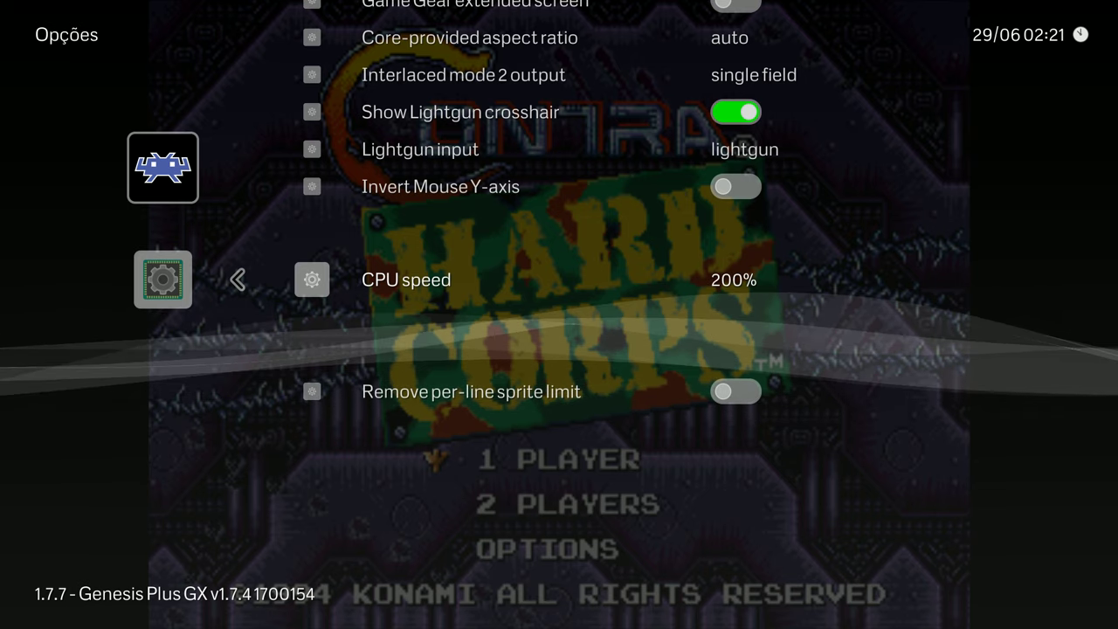
key("Down")
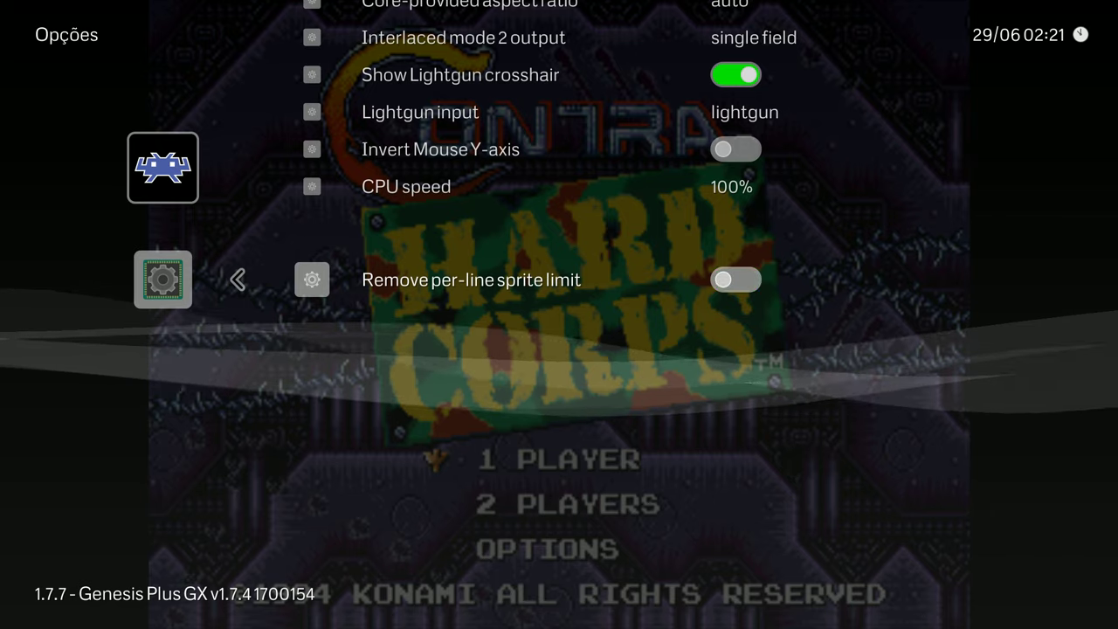
Turn on Remove per-line sprite limit and return to the Menu Rápido.
key("Up")
key("Up")
key("Up")
key("Up")
key("Up")
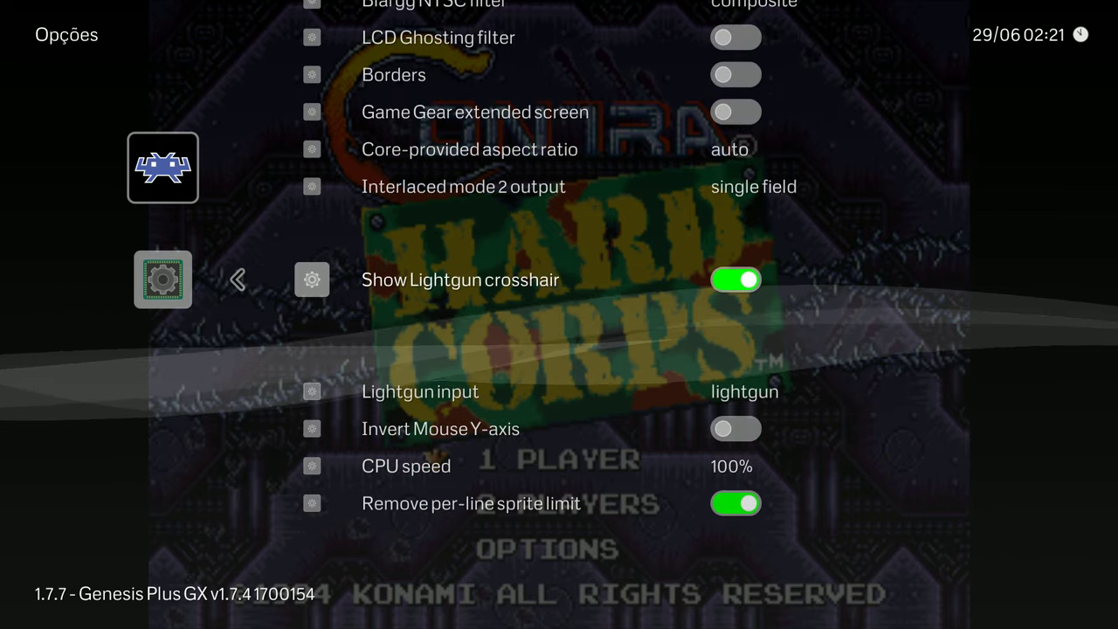
key("Up")
key("Up")
key("Up")
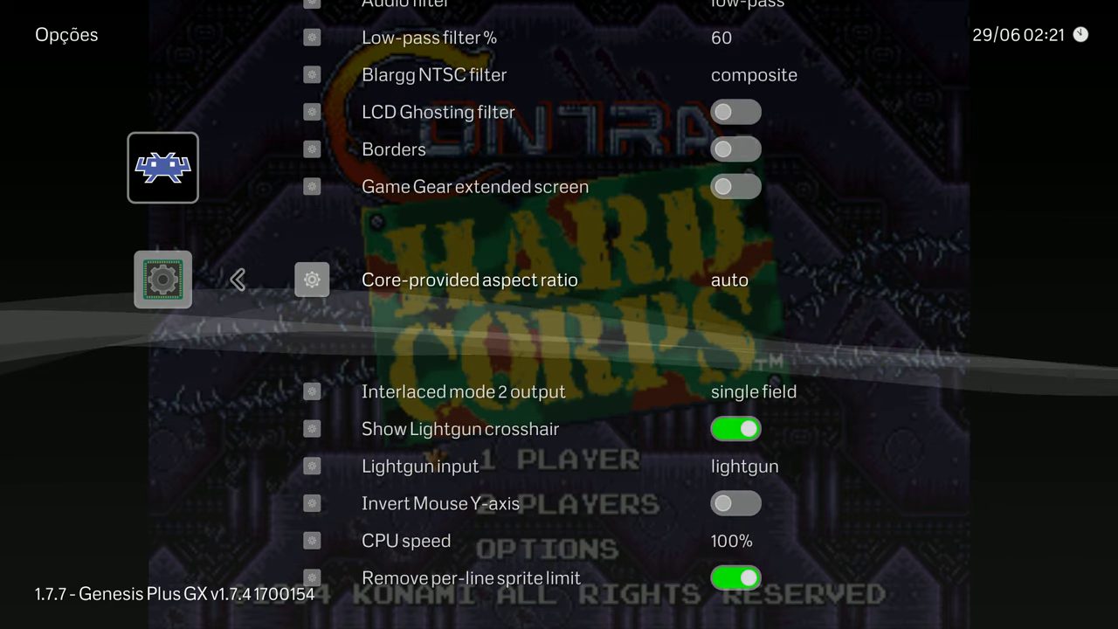
key("Up")
key("Up")
key("Up")
key("Up")
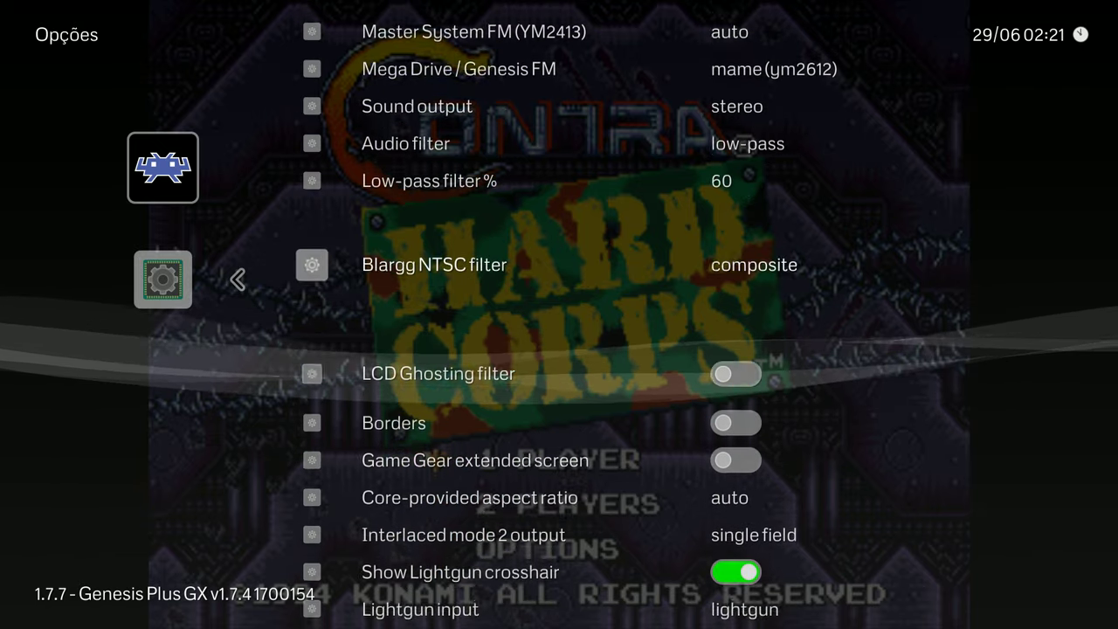
key("BackSpace")
Open Transparência na Tela and review its settings down to Opacidade da Transparência.
key("Down")
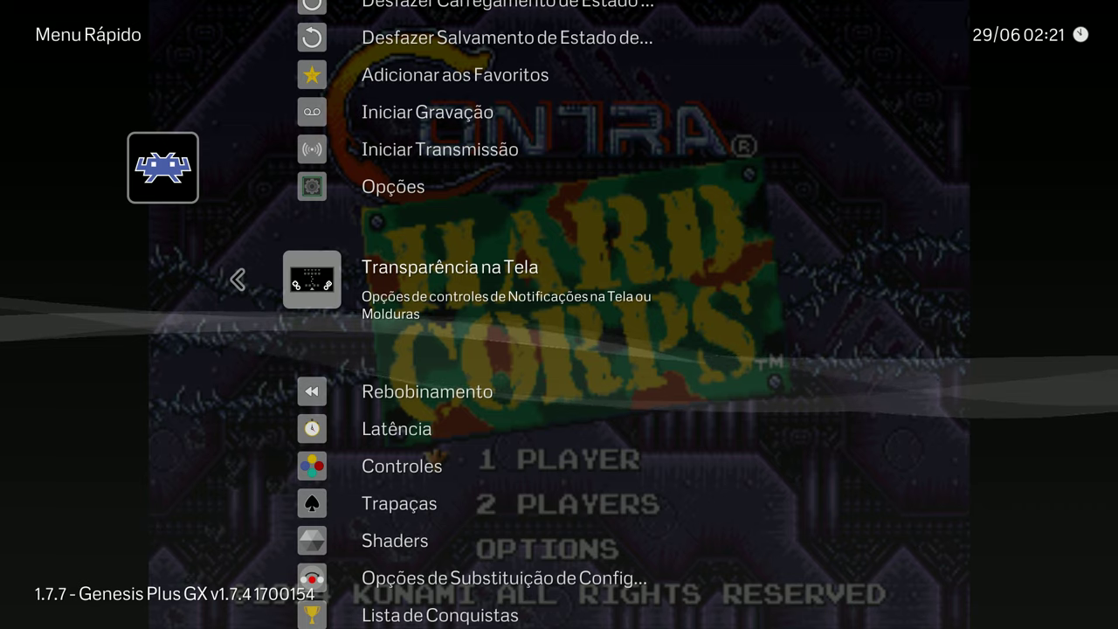
key("Return")
key("Down")
key("Down")
key("Down")
key("Down")
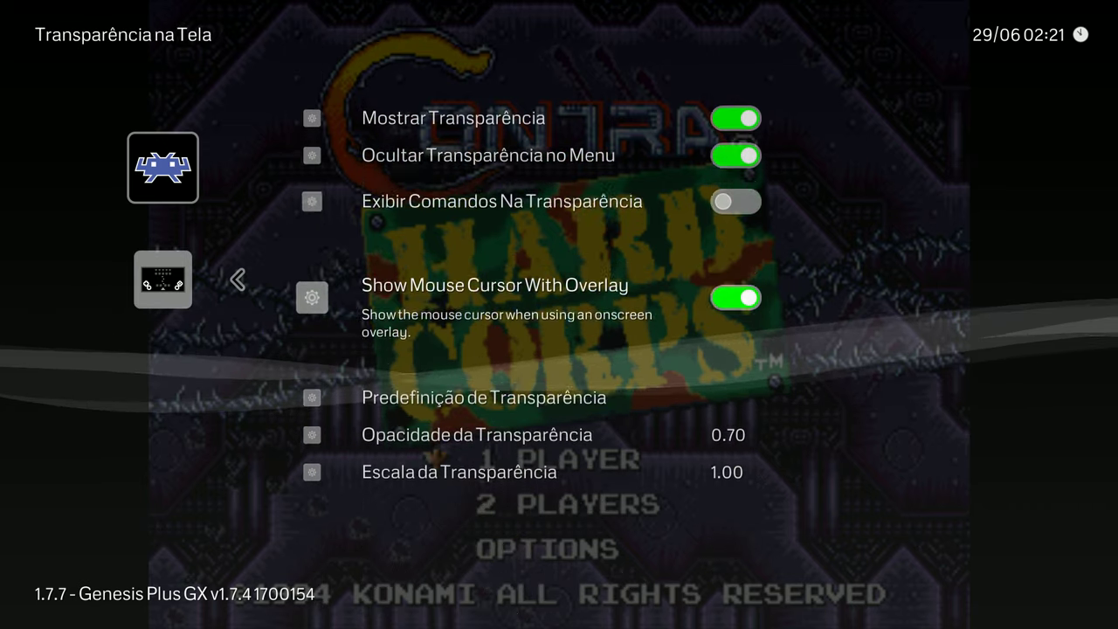
key("Down")
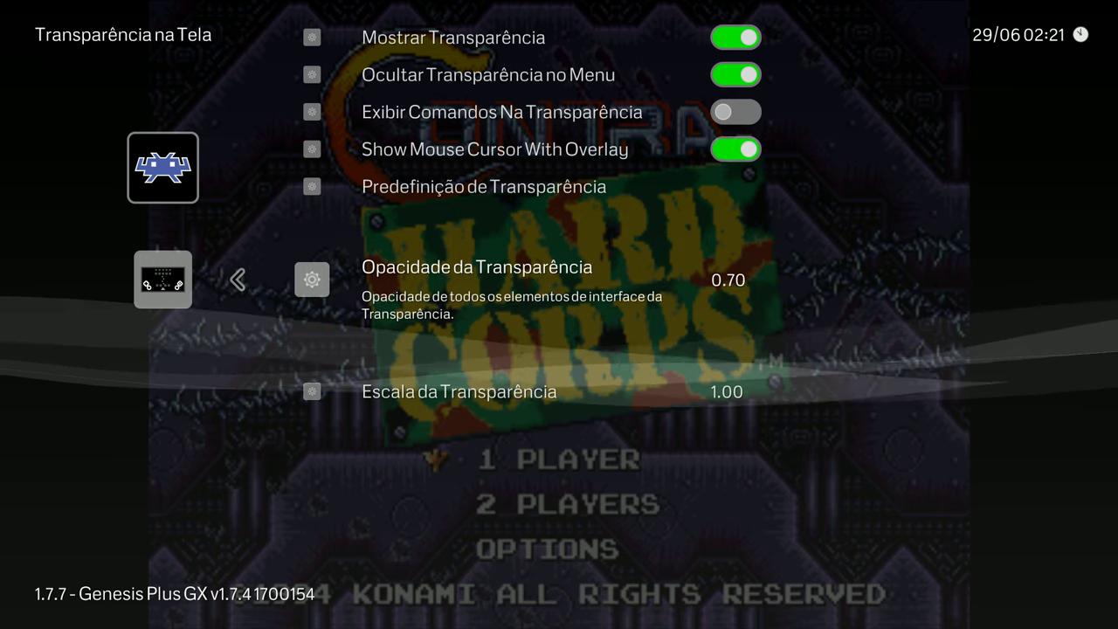
Open the Predefinição de Transparência file browser and look through the available overlay folders.
key("Up")
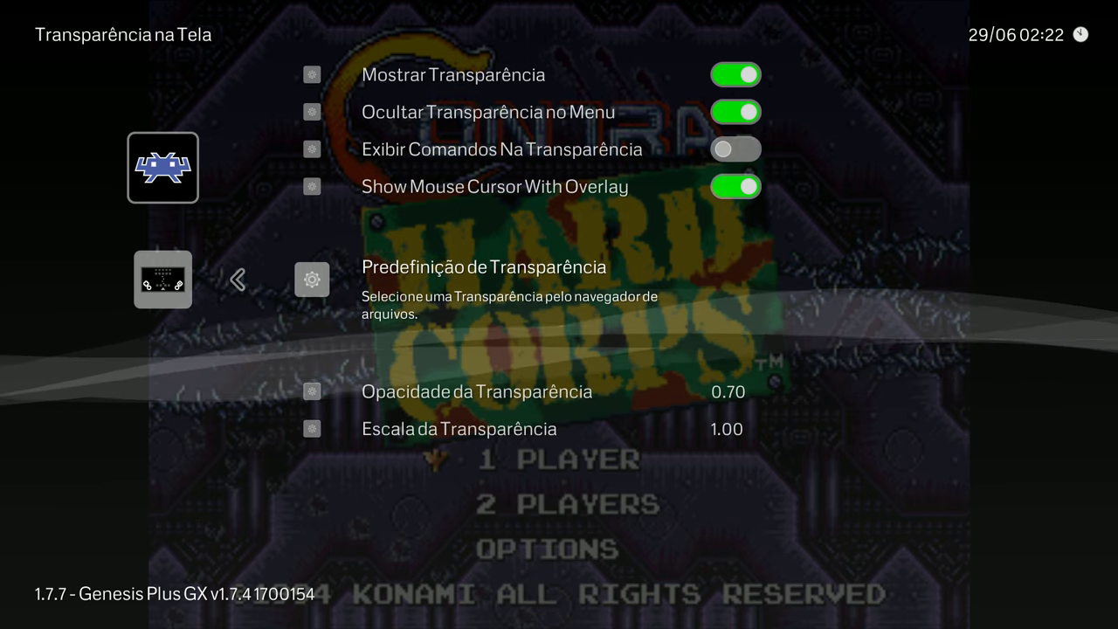
key("Return")
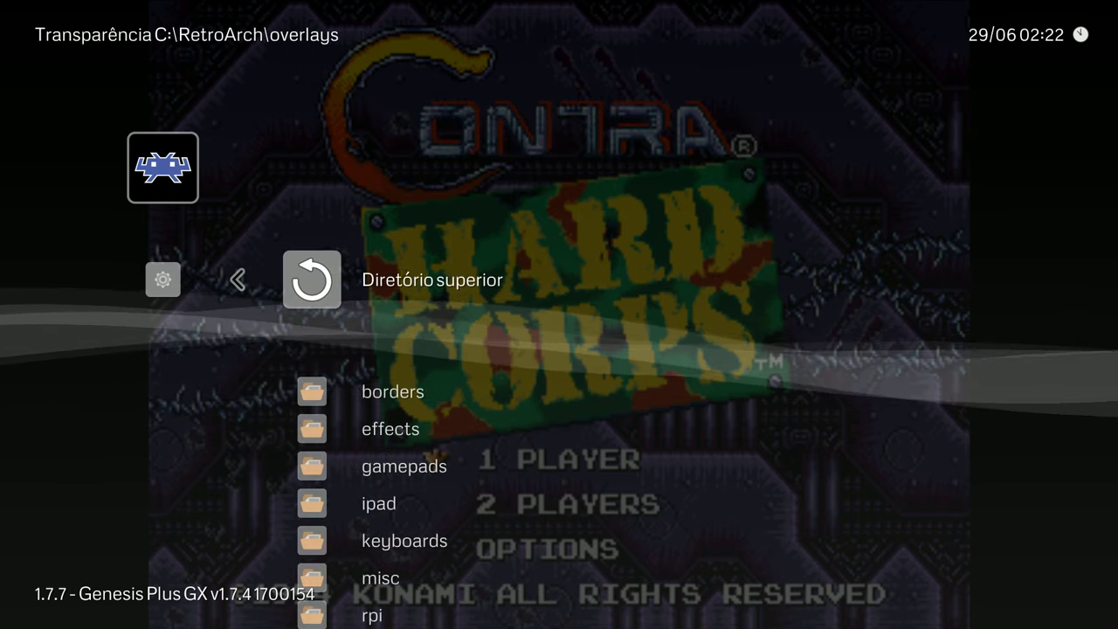
key("Down")
key("Down")
key("Down")
key("Down")
key("Down")
key("Down")
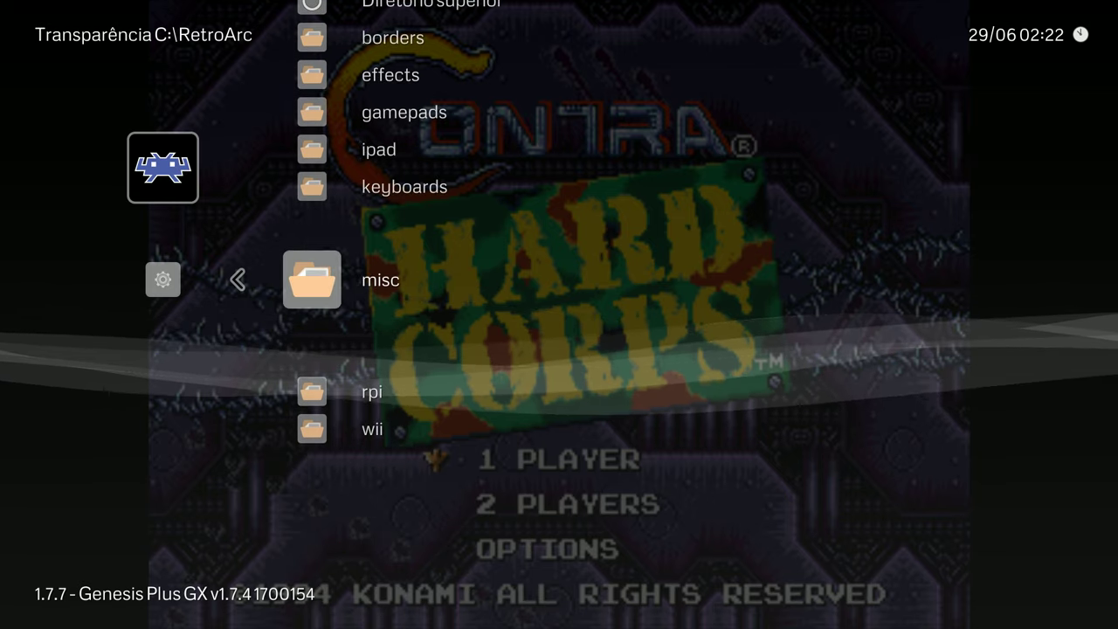
key("Up")
key("Up")
key("Up")
key("Up")
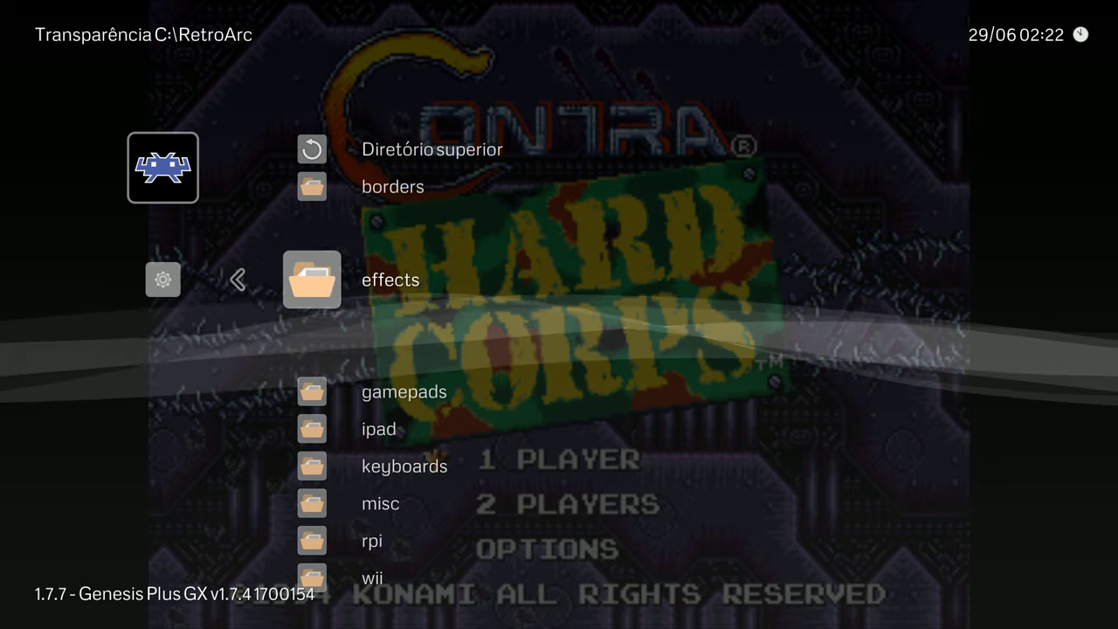
Load the tv-integer.cfg overlay preset from the borders folder.
key("Up")
key("Return")
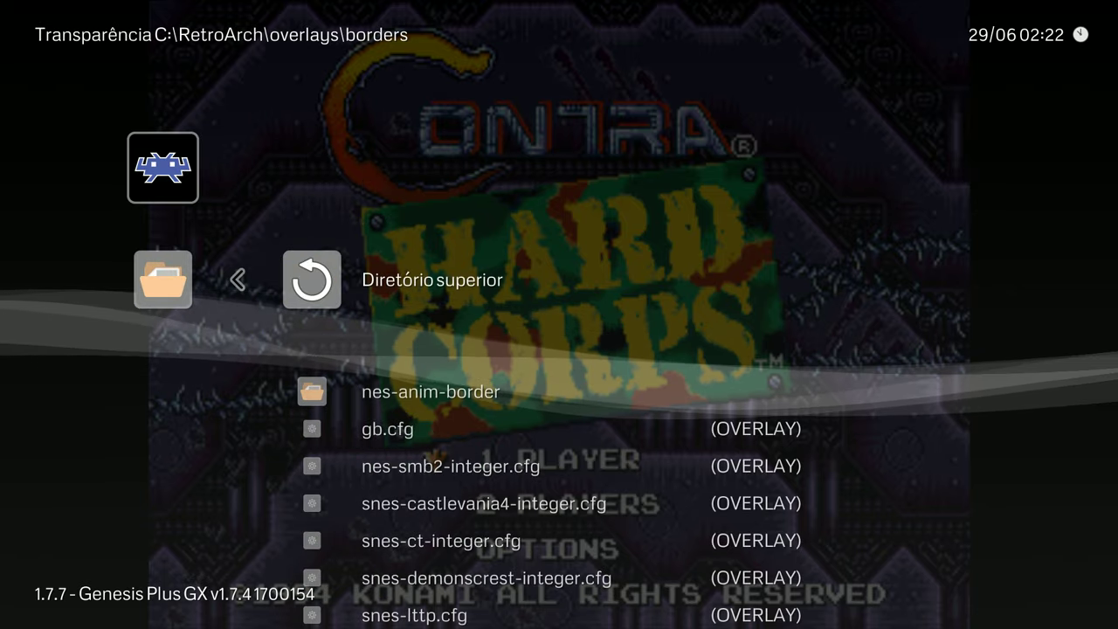
key("Down")
key("Down")
key("Down")
key("Down")
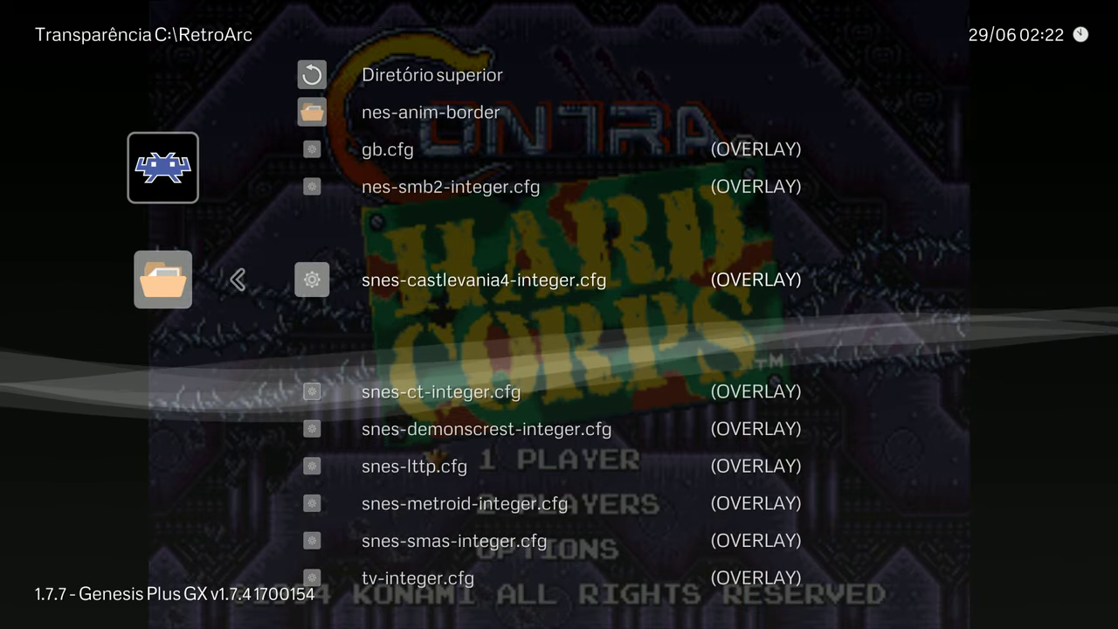
key("Down")
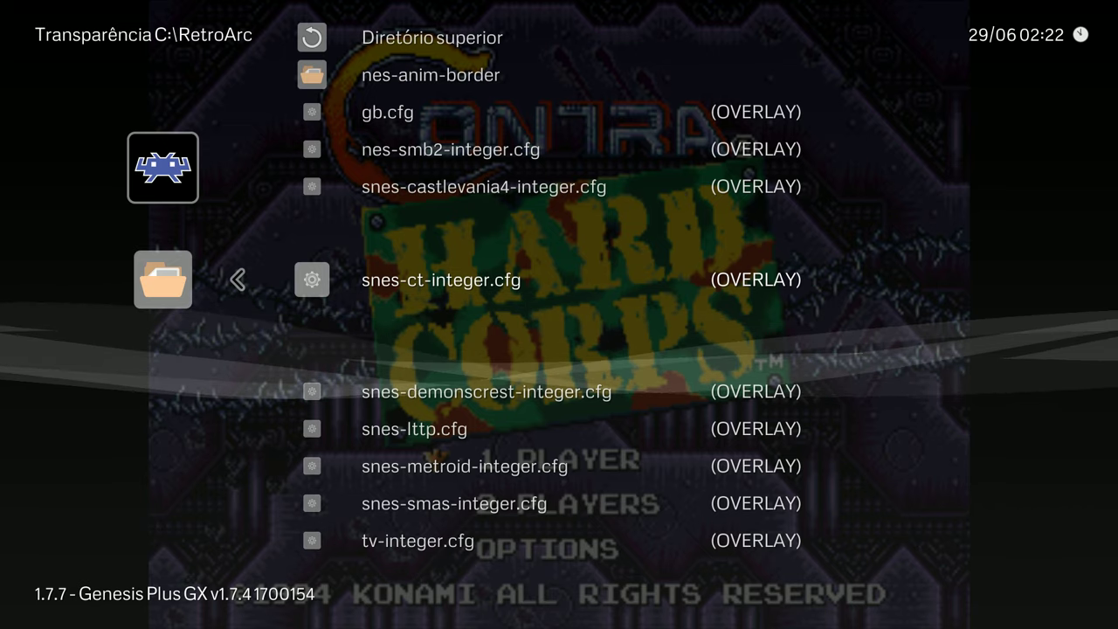
key("Down")
key("Down")
key("Down")
key("Down")
key("Down")
key("Return")
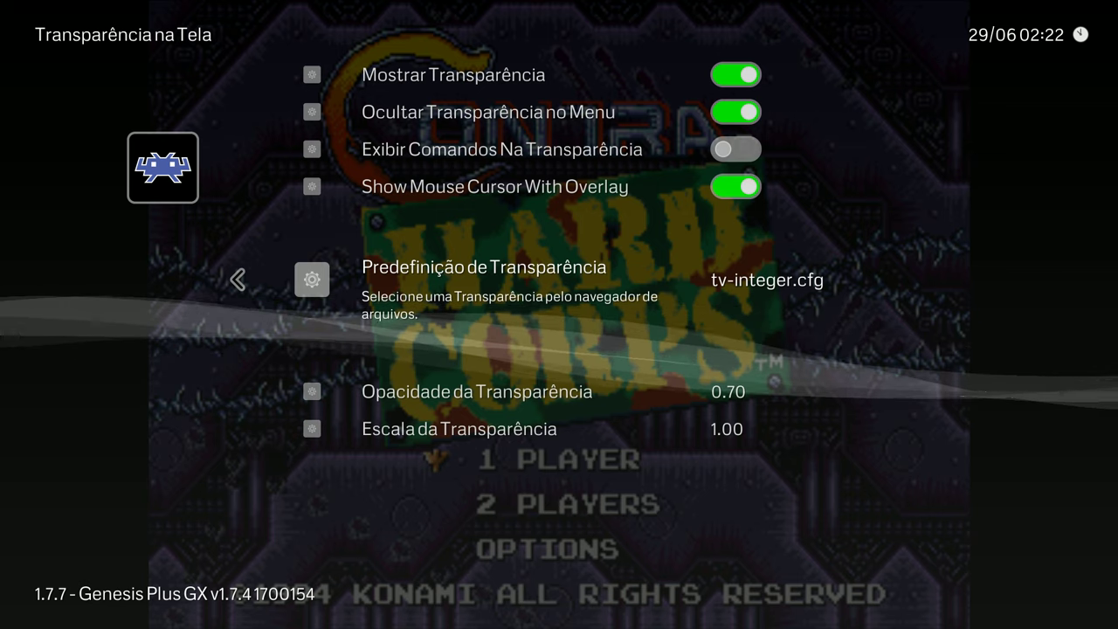
Turn off Ocultar Transparência no Menu to preview the TV overlay, and turn it back on.
key("Up")
key("Up")
key("Up")
key("Return")
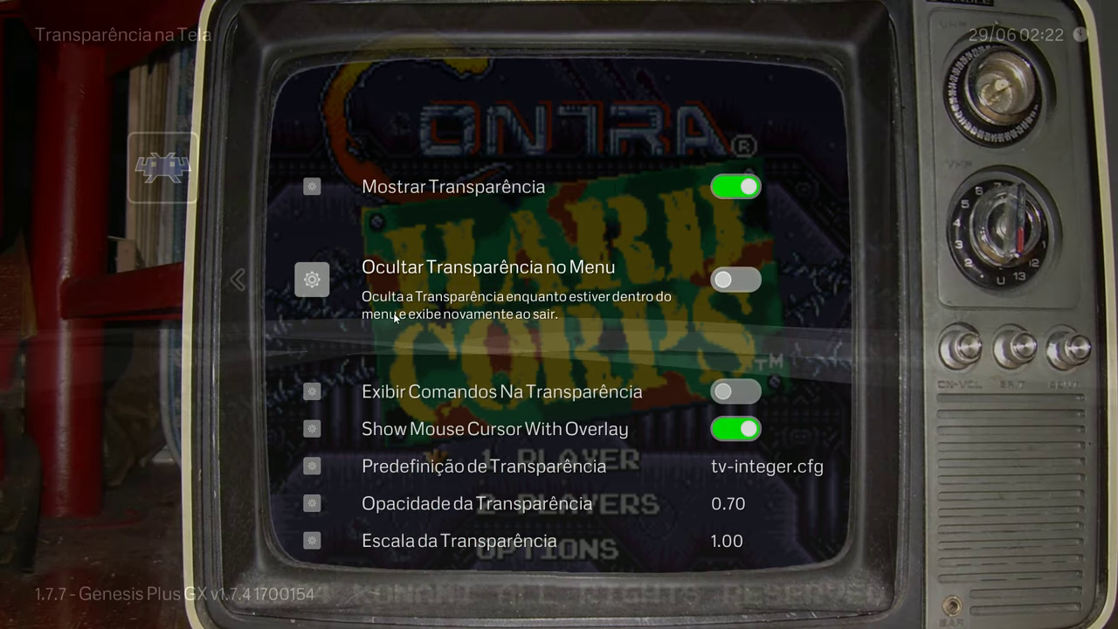
key("Return")
Change the overlay preset to snes-ct-integer.cfg from the borders folder.
key("Down")
key("Down")
key("Down")
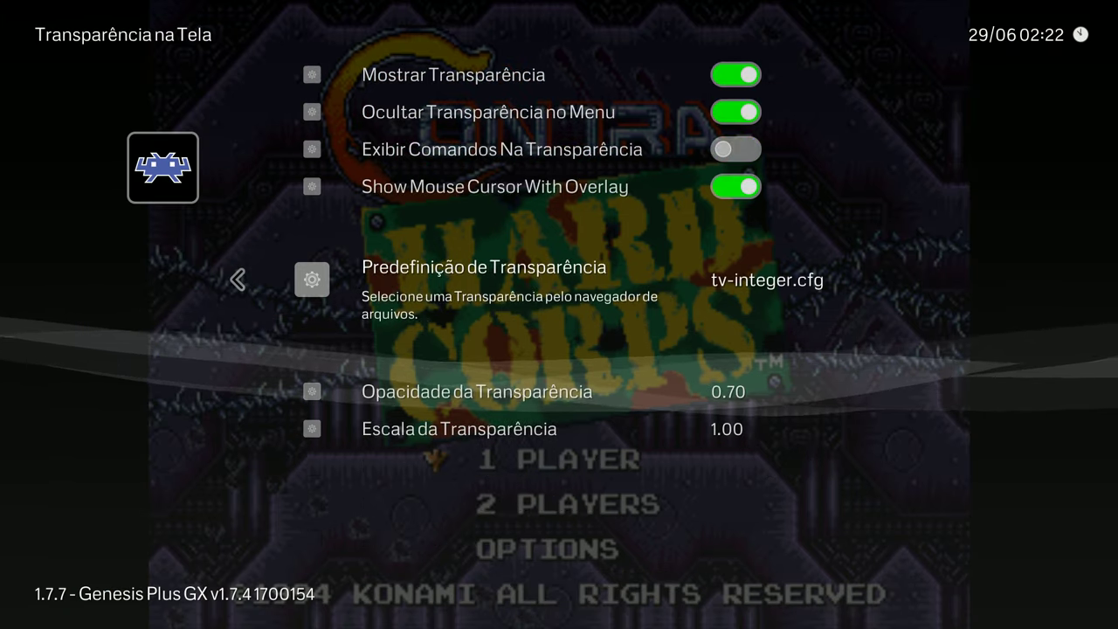
key("Return")
key("Down")
key("Down")
key("Down")
key("Down")
key("Down")
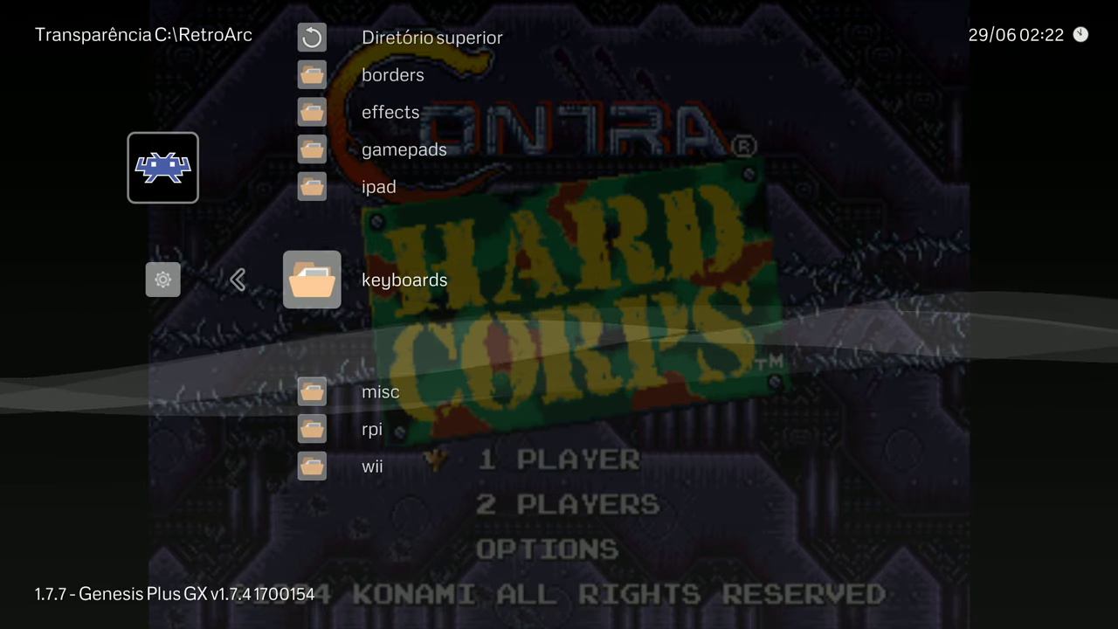
key("Up")
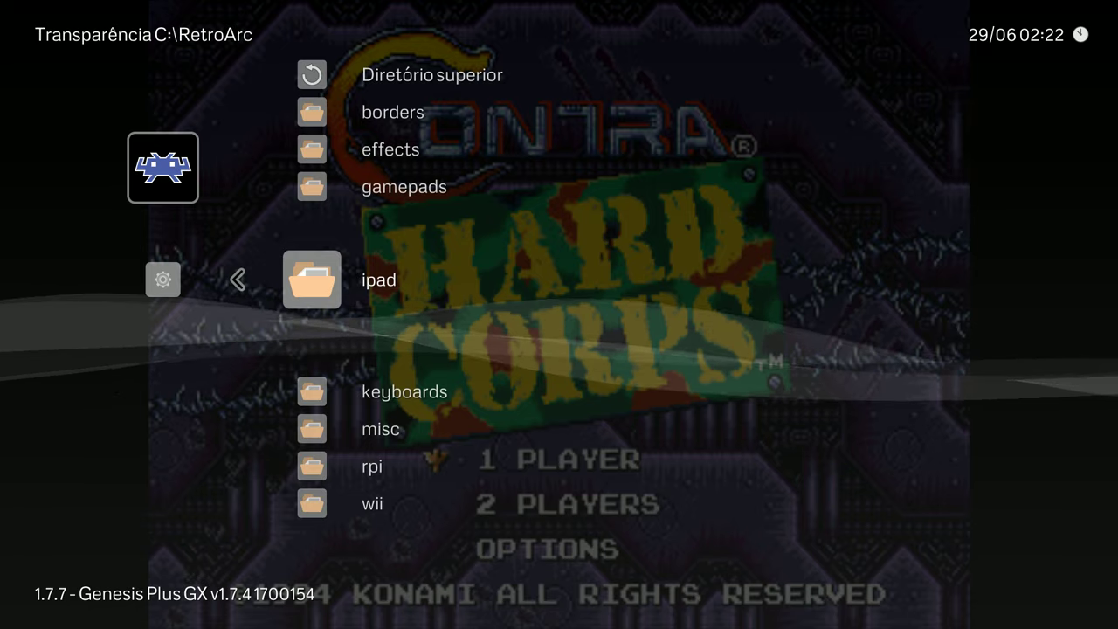
key("Up")
key("Up")
key("Up")
key("Return")
key("Down")
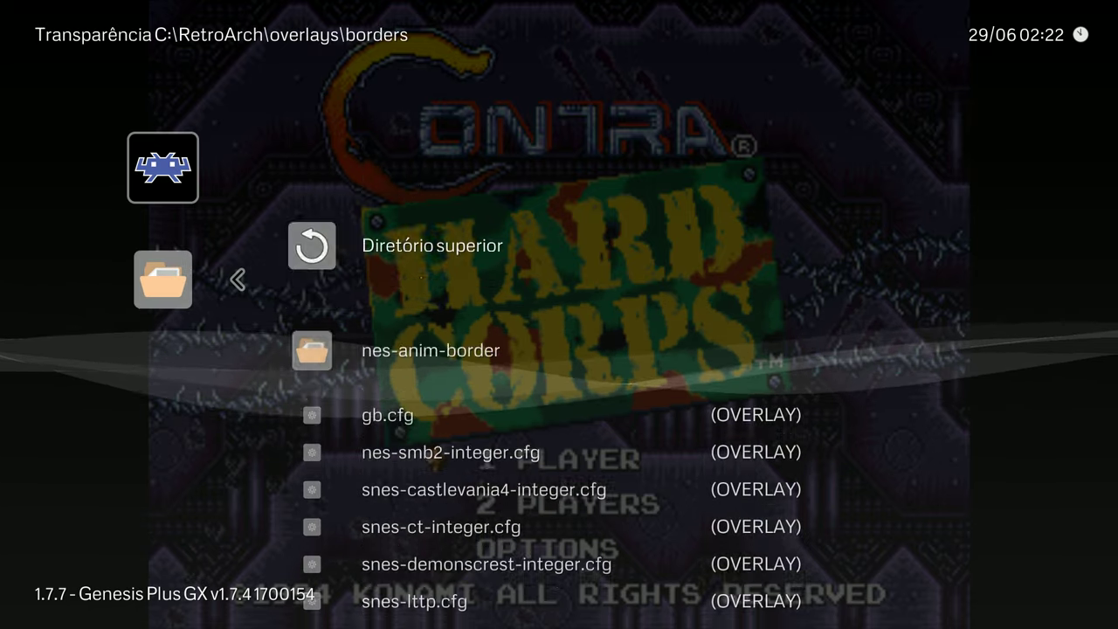
key("Down")
key("Down")
key("Down")
key("Down")
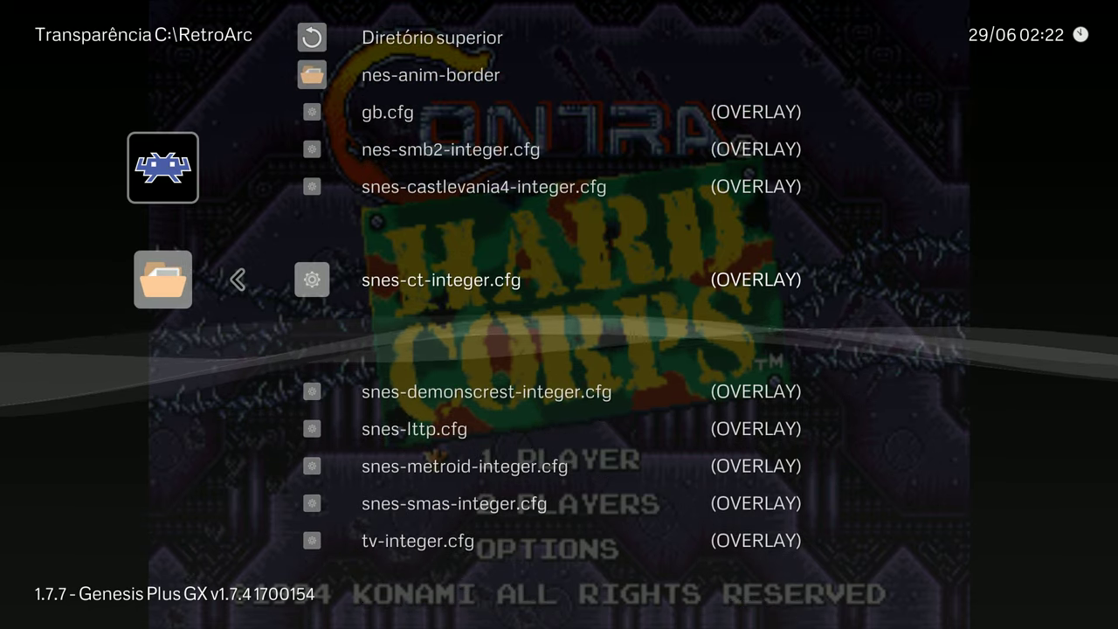
key("Return")
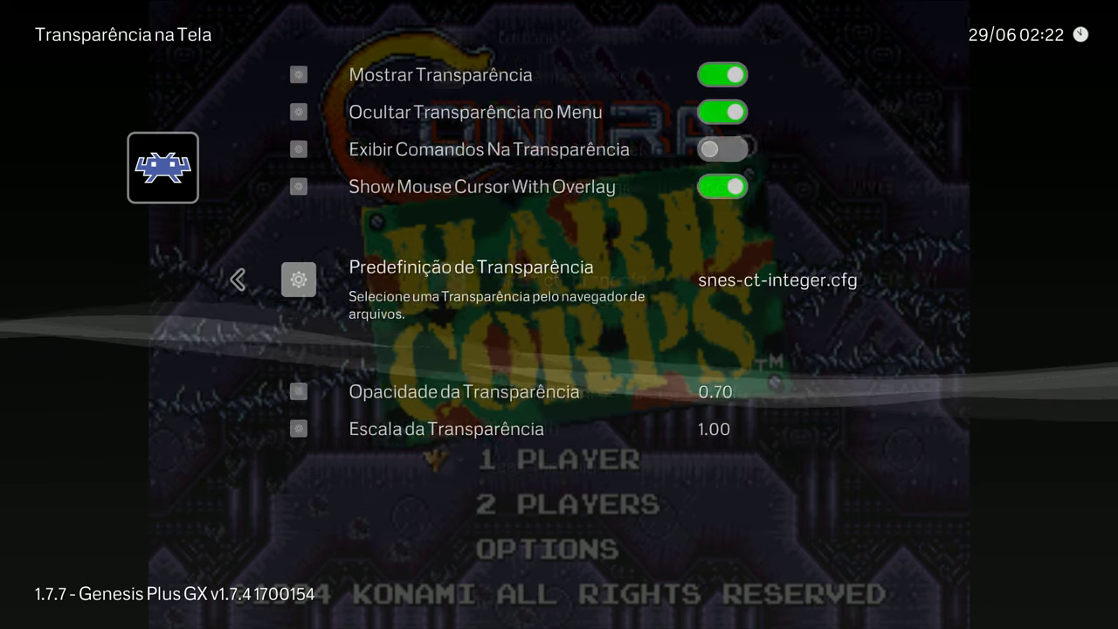
Turn off Ocultar Transparência no Menu so the overlay shows behind the menu.
key("Up")
key("Up")
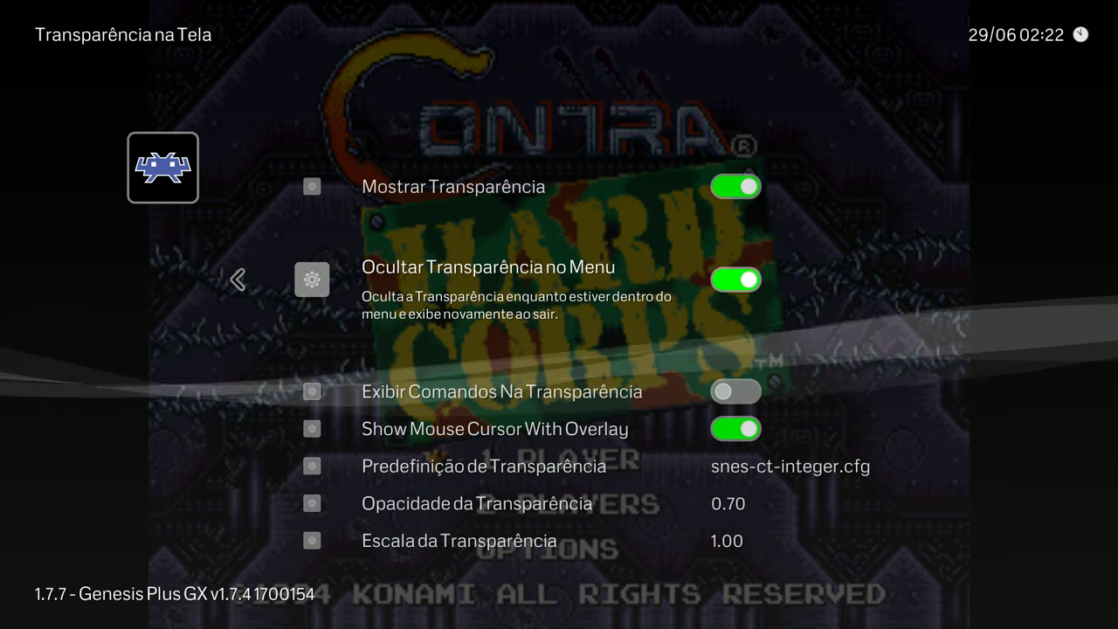
key("Return")
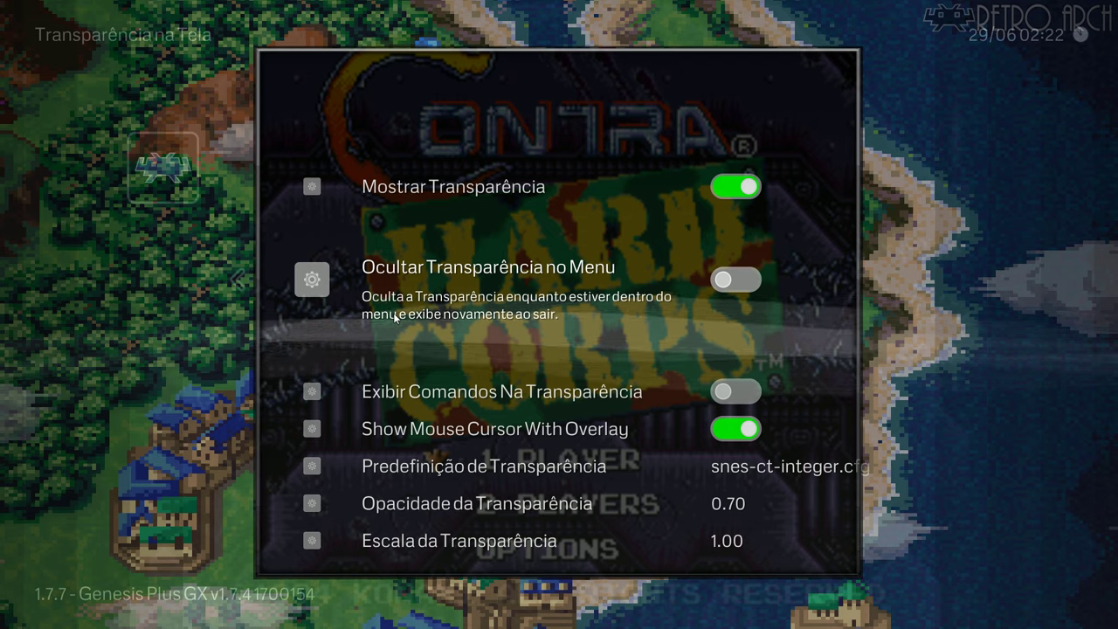
Change the overlay preset to xperia_play_l2_r2.cfg from the misc folder.
key("Down")
key("Down")
key("Down")
key("Down")
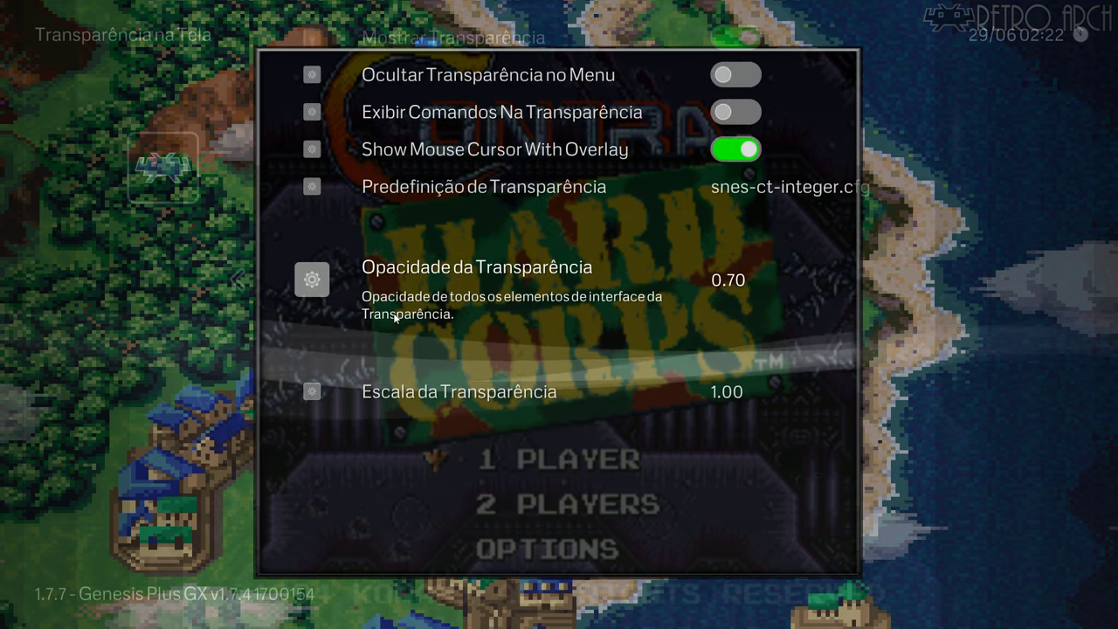
key("Up")
key("Up")
key("Down")
key("Return")
key("Down")
key("Down")
key("Down")
key("Down")
key("Down")
key("Down")
key("Down")
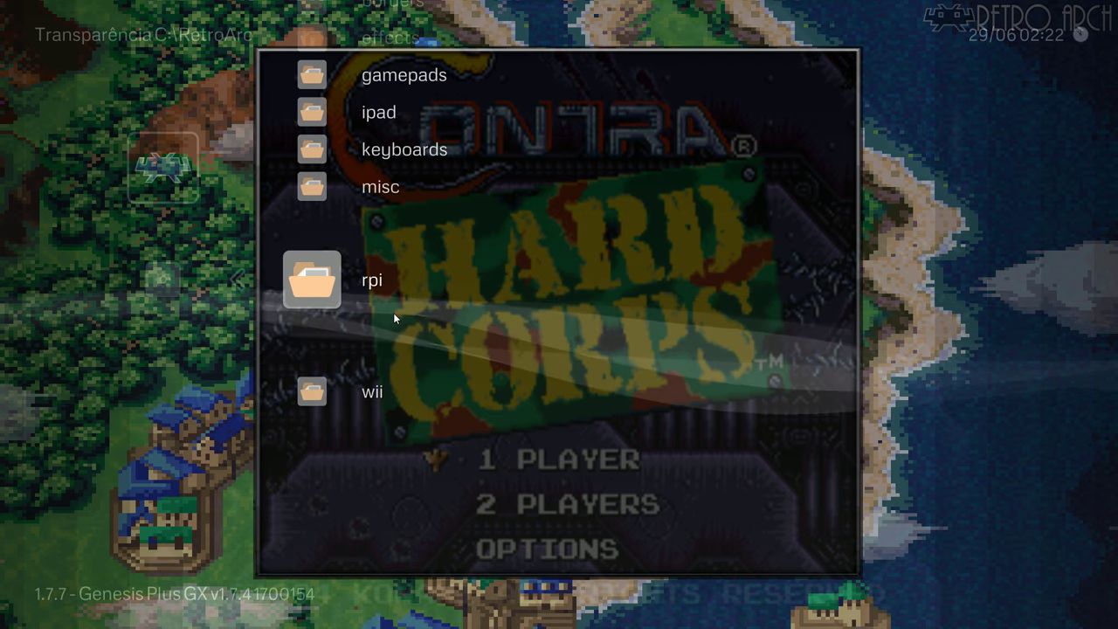
key("Up")
key("Return")
key("Down")
key("Down")
key("Down")
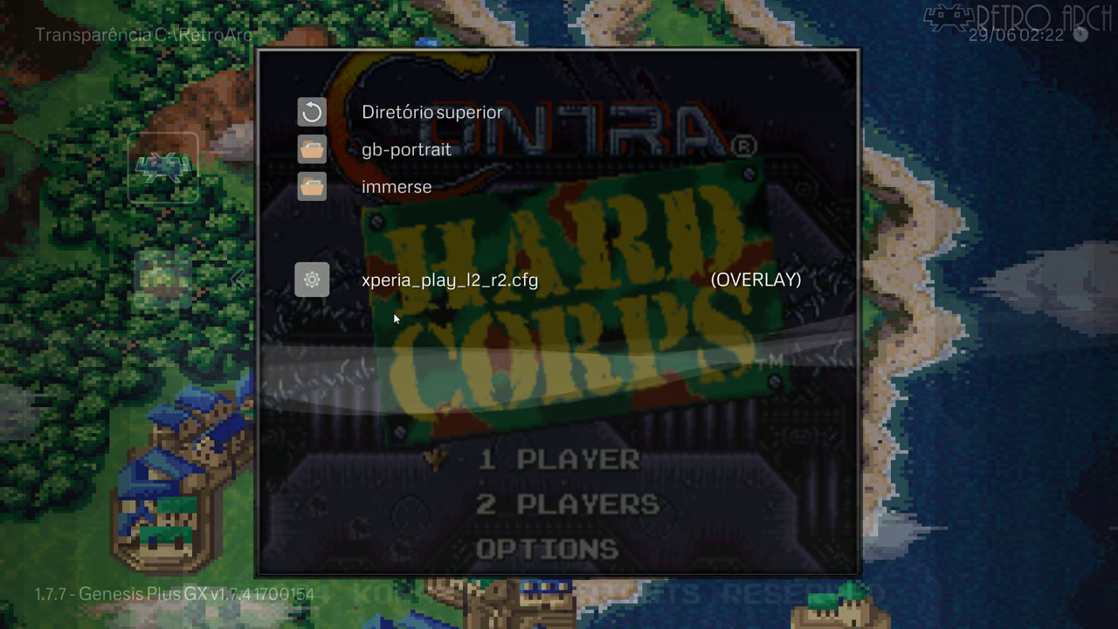
key("Return")
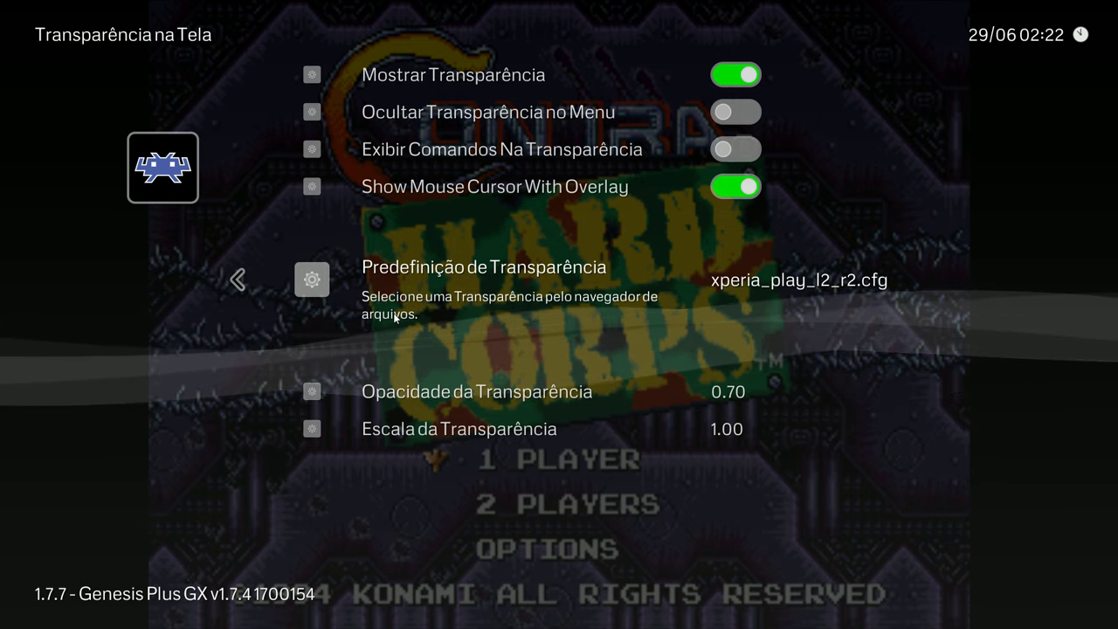
Change the overlay preset to horizontal.cfg from the effects\crt-bezels folder.
key("Return")
key("Down")
key("Down")
key("Down")
key("Down")
key("Down")
key("Down")
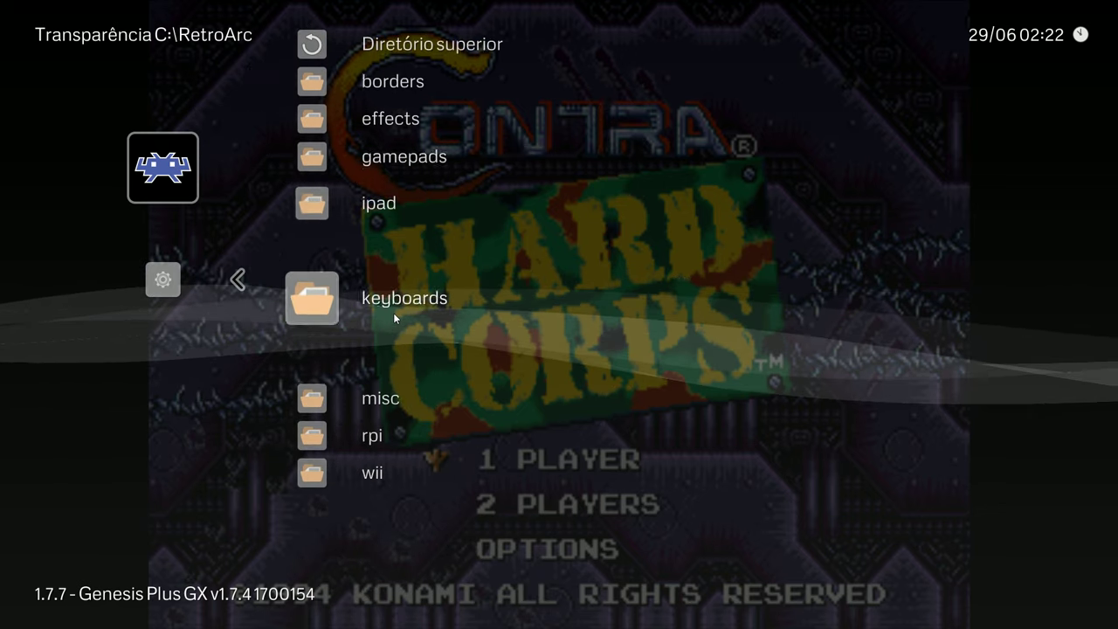
key("Up")
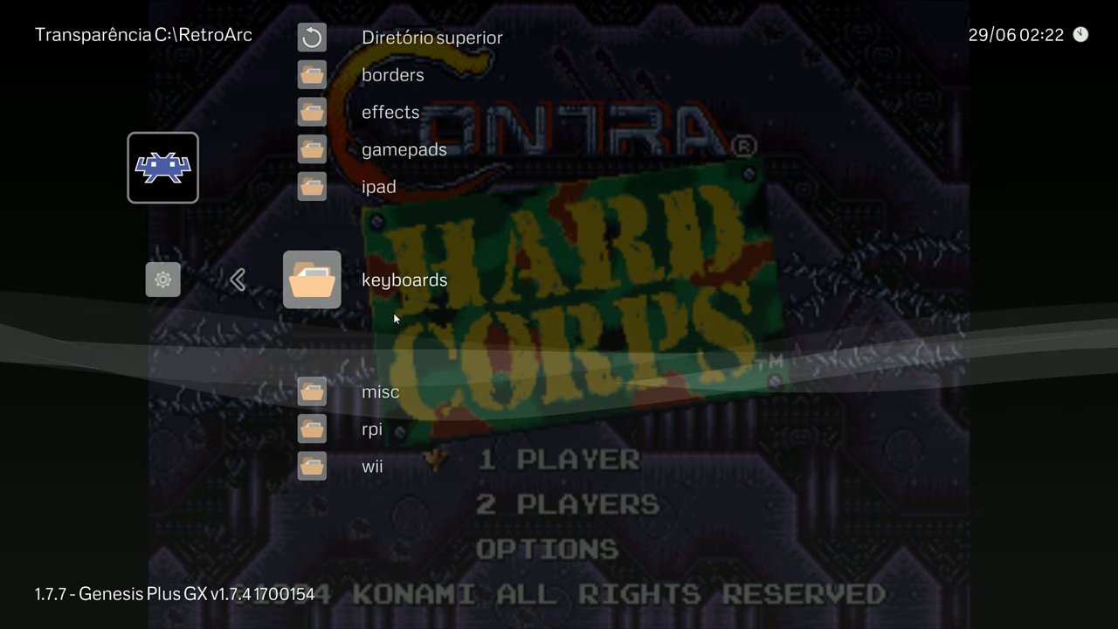
key("Up")
key("Up")
key("Up")
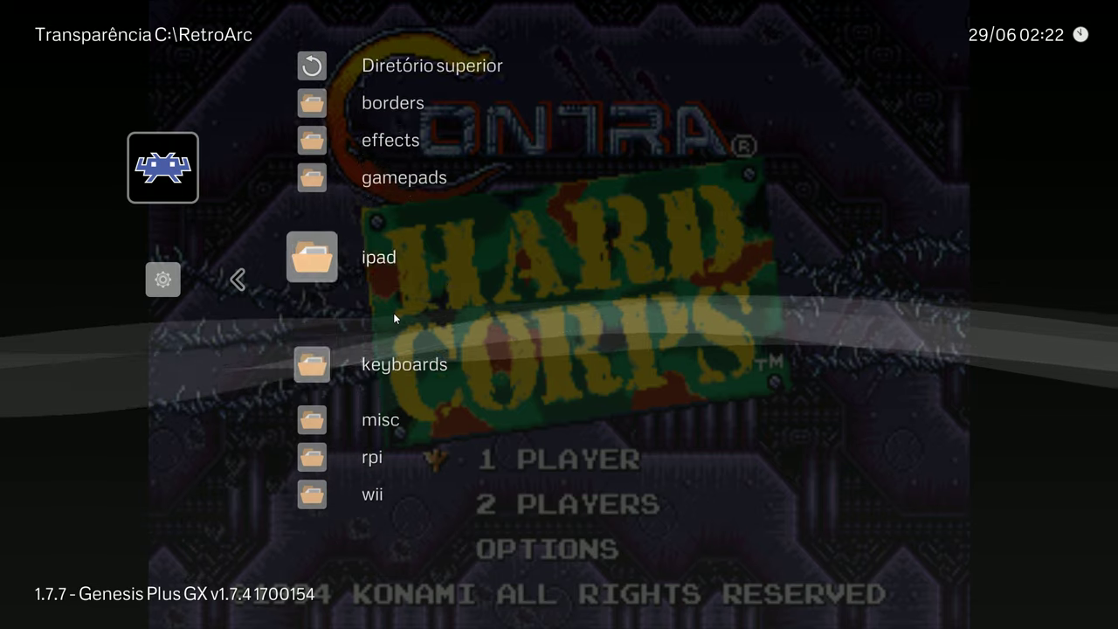
key("Return")
key("Down")
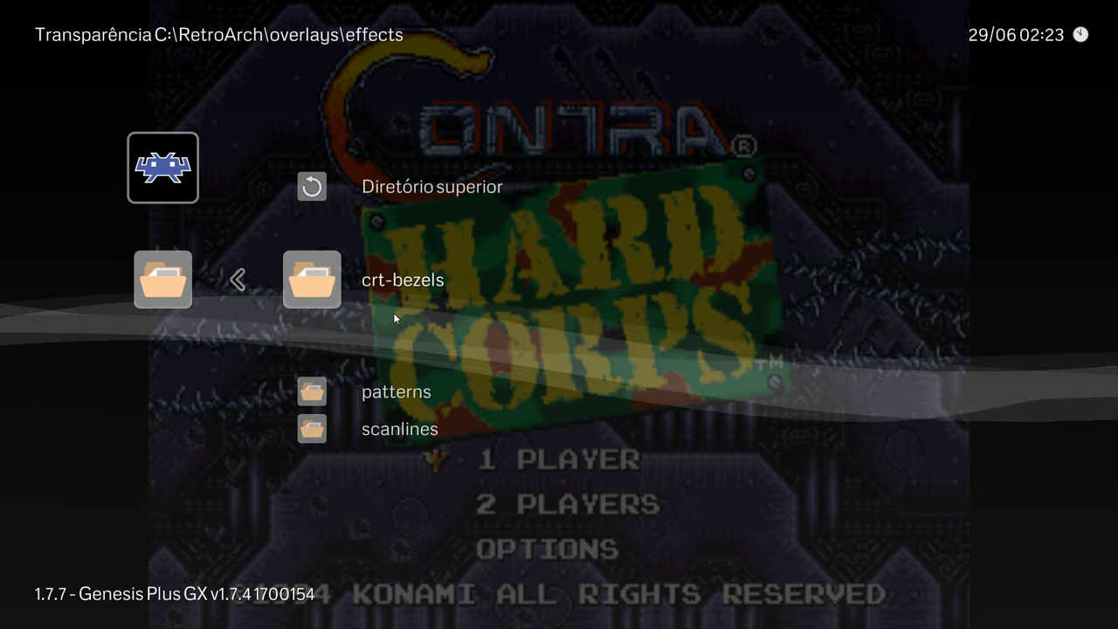
key("Return")
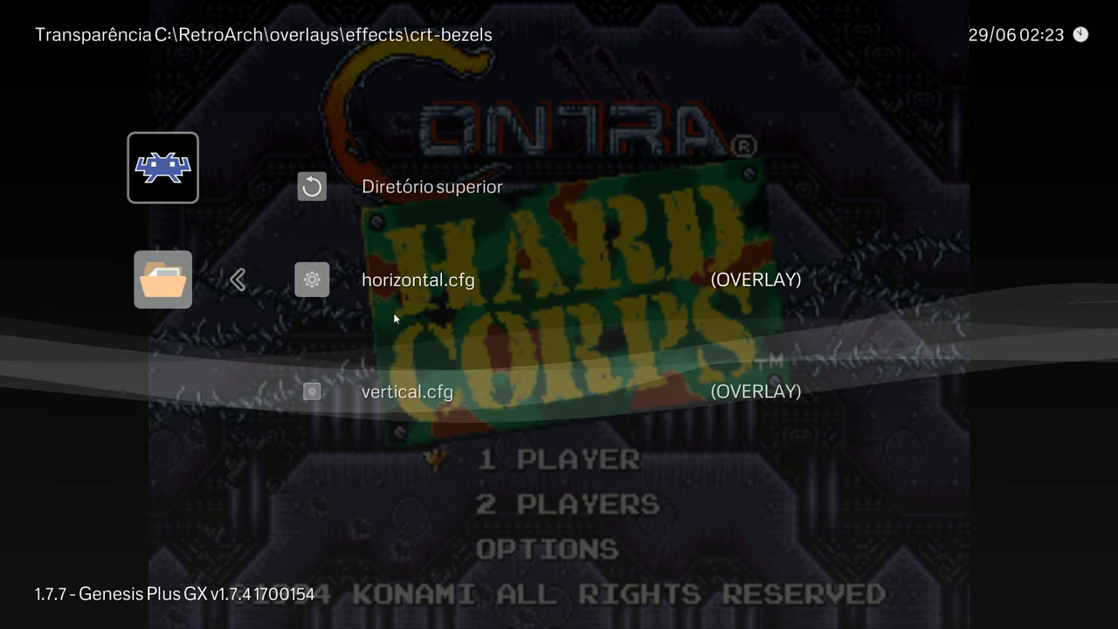
key("Return")
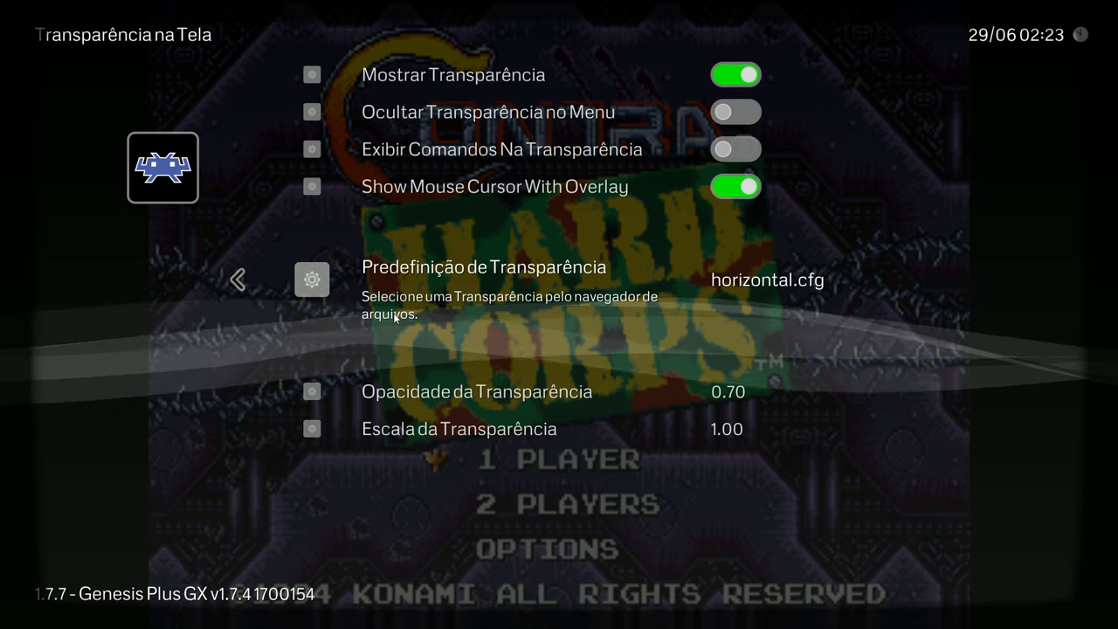
Resume the game to check the bezel overlay, review the Transparência na Tela settings again and return to the Menu Rápido.
key("BackSpace")
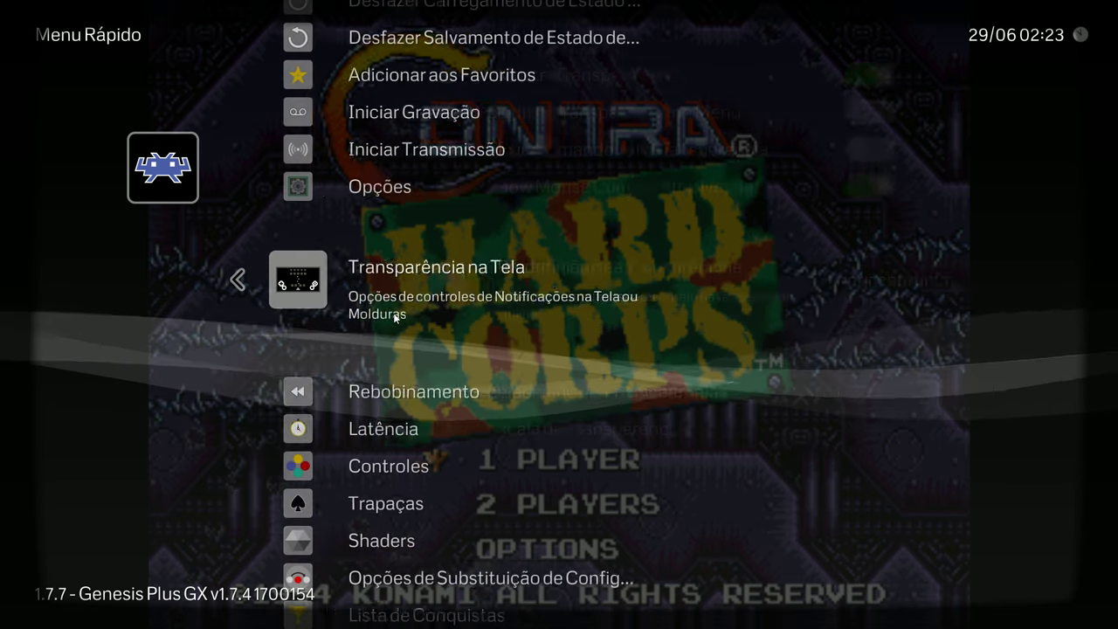
key("Escape")
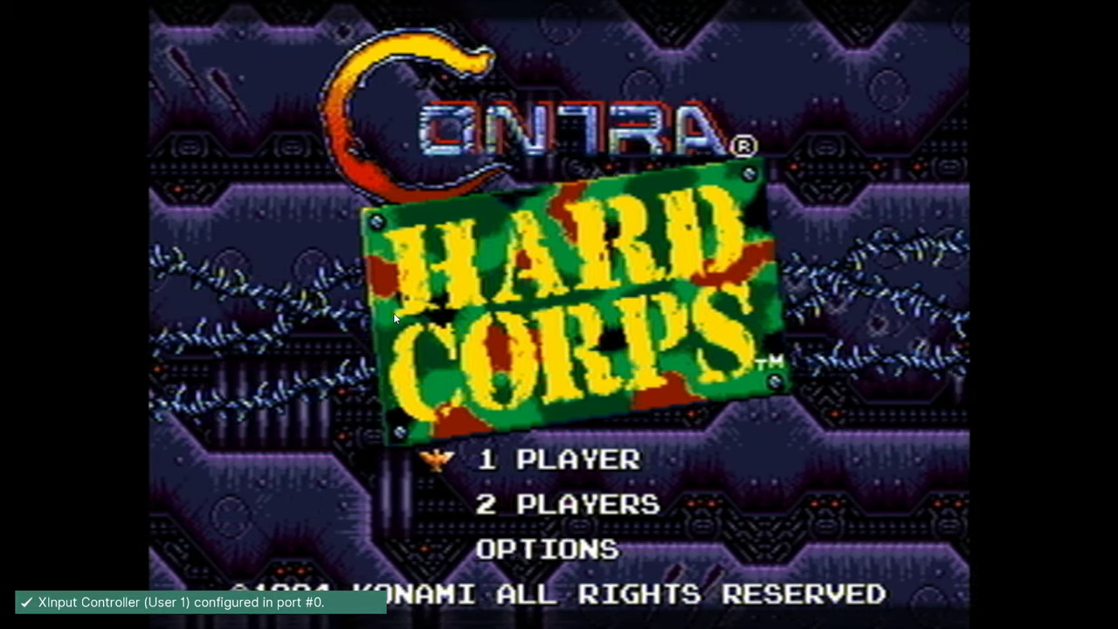
key("F1")
key("Return")
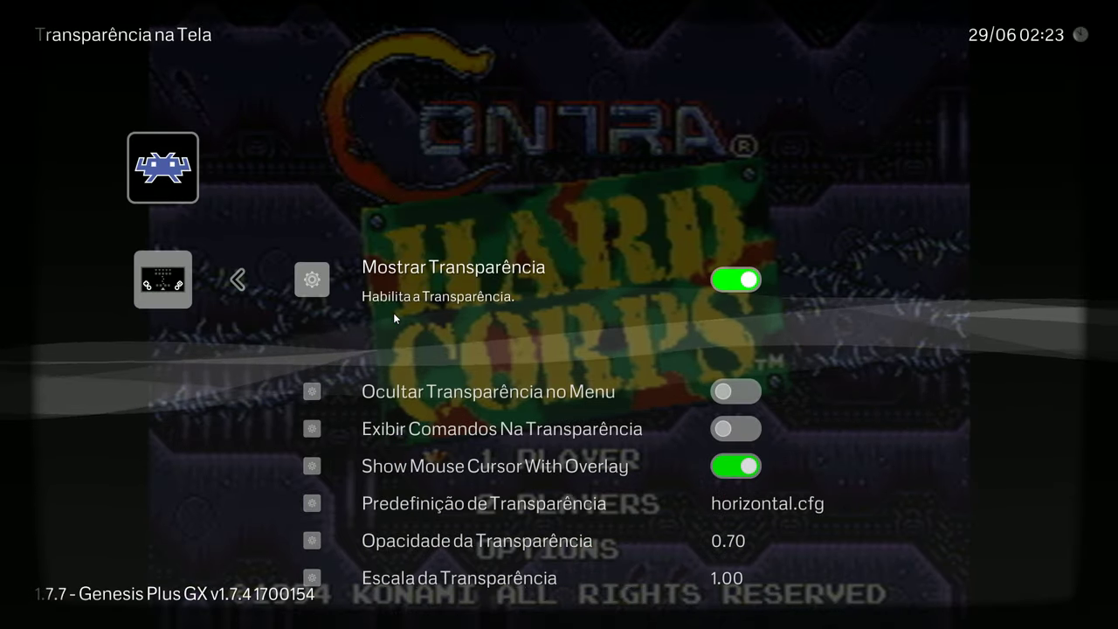
key("Down")
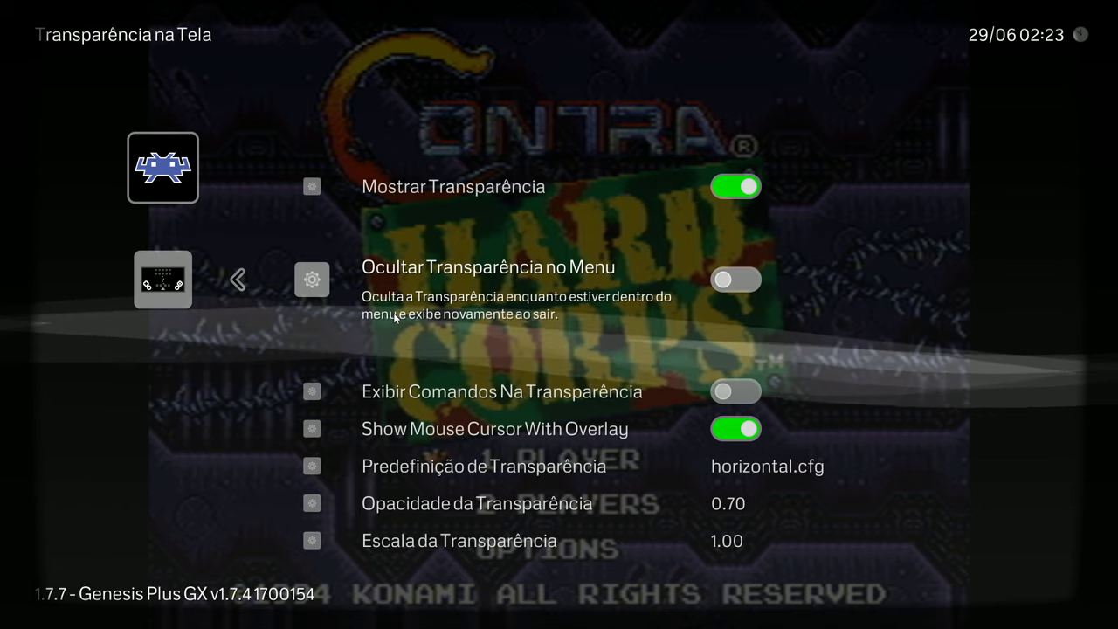
key("Down")
key("Down")
key("Down")
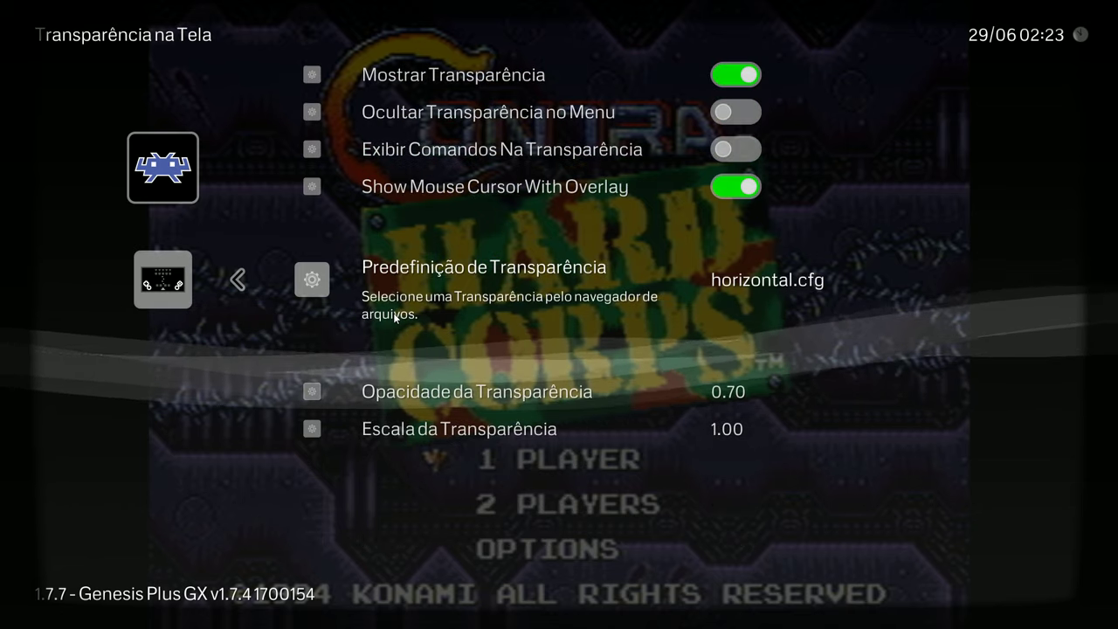
key("BackSpace")
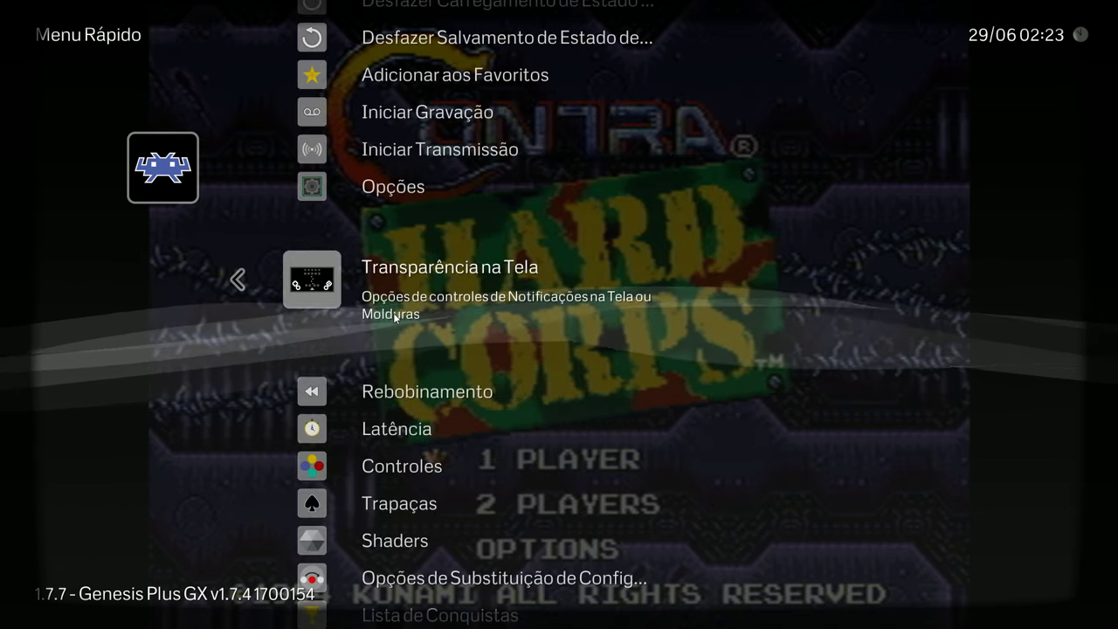
Open Latência and review its settings down to the option for running frames ahead to reduce latency.
key("Down")
key("Down")
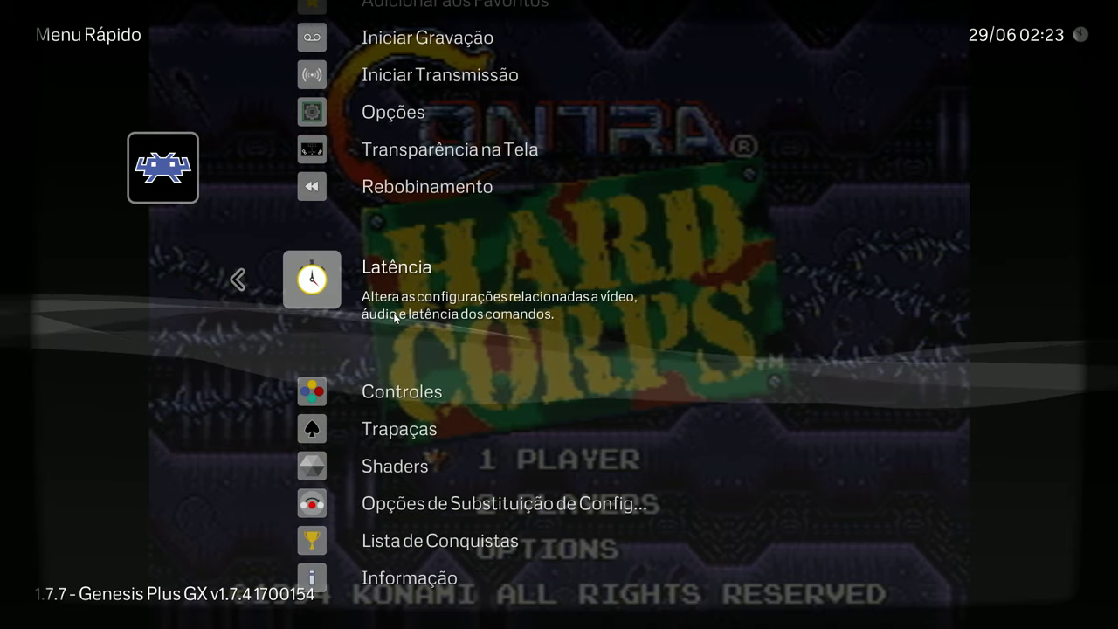
key("Return")
key("Down")
key("Down")
key("Down")
key("Down")
key("Down")
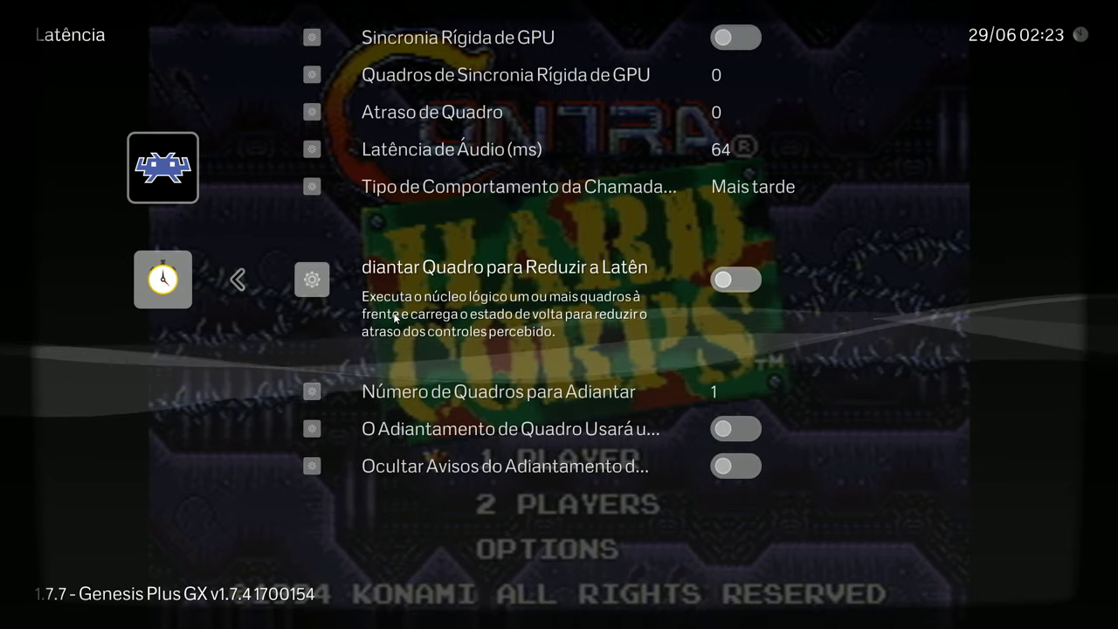
Enable Adiantar Quadro para Reduzir a Latência with Número de Quadros para Adiantar at 2.
key("Return")
key("Down")
key("Right")
key("Left")
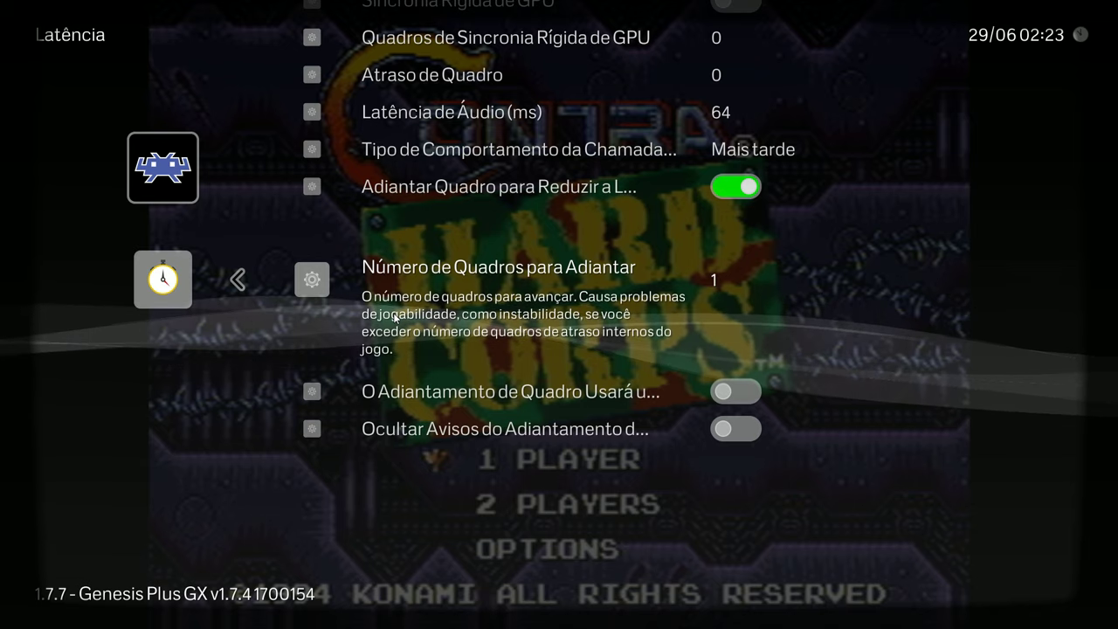
key("BackSpace")
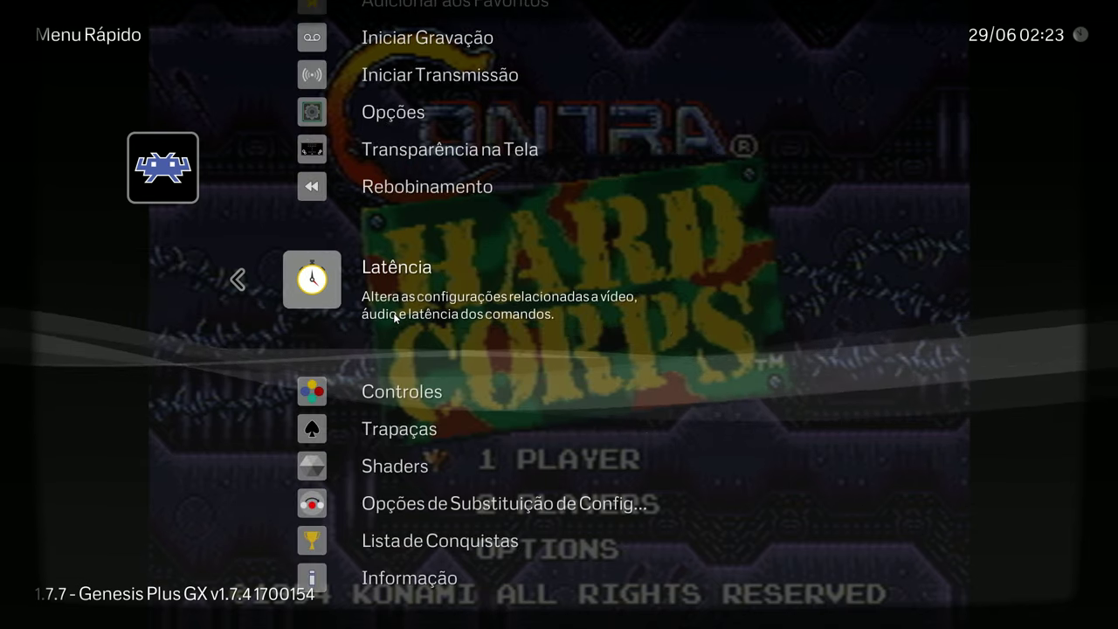
Reopen Latência and set Número de Quadros para Adiantar to 1, returning to the Menu Rápido.
key("Down")
key("Up")
key("Return")
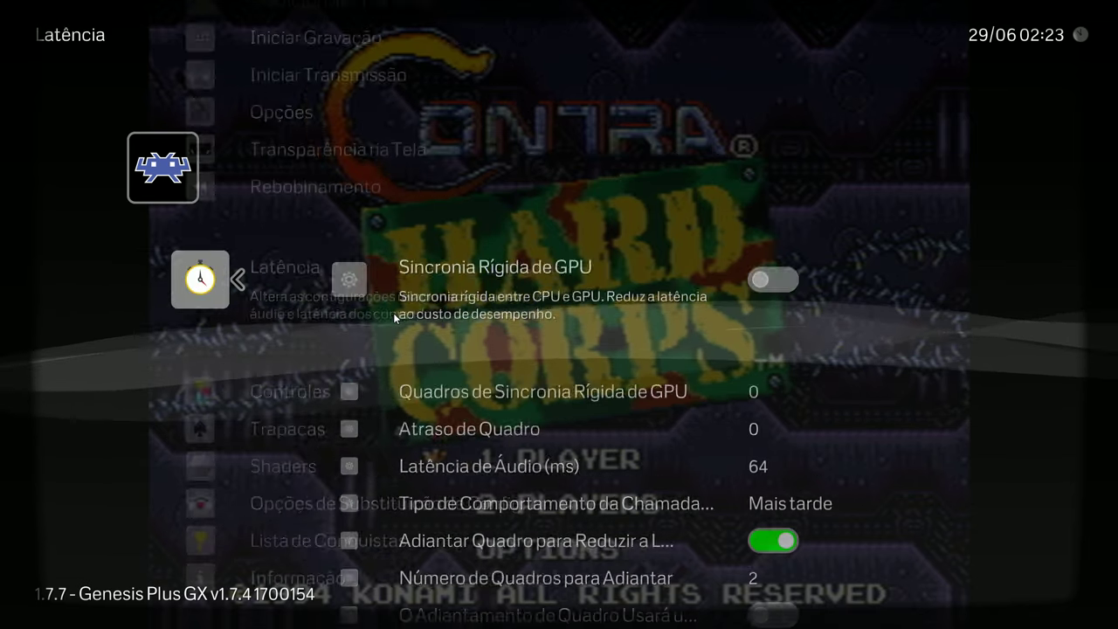
key("Down")
key("Down")
key("Down")
key("Down")
key("Down")
key("Down")
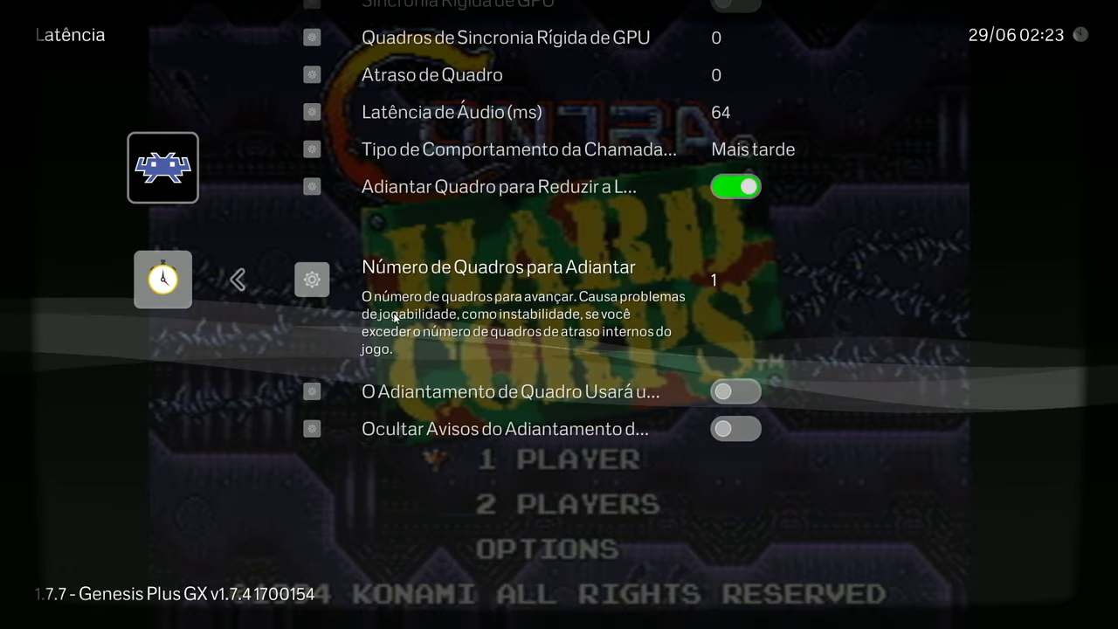
key("BackSpace")
Open Controles and set Usuário 1 Tipo de Analógico Para Digital to Analógico Esquerdo.
key("Down")
key("Return")
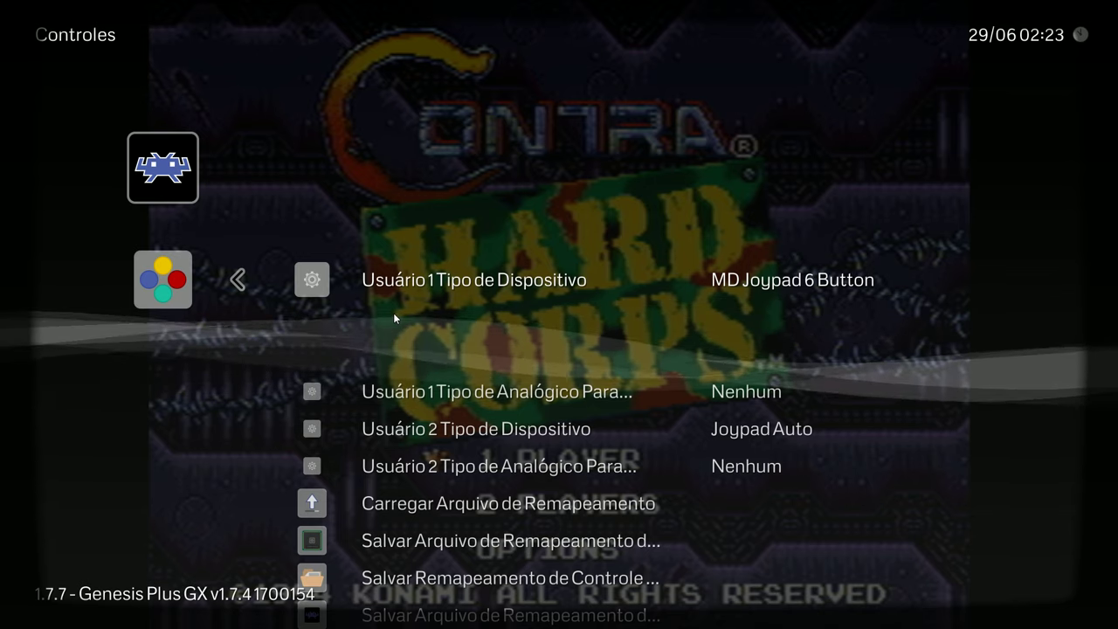
key("Down")
key("Right")
key("Down")
key("Down")
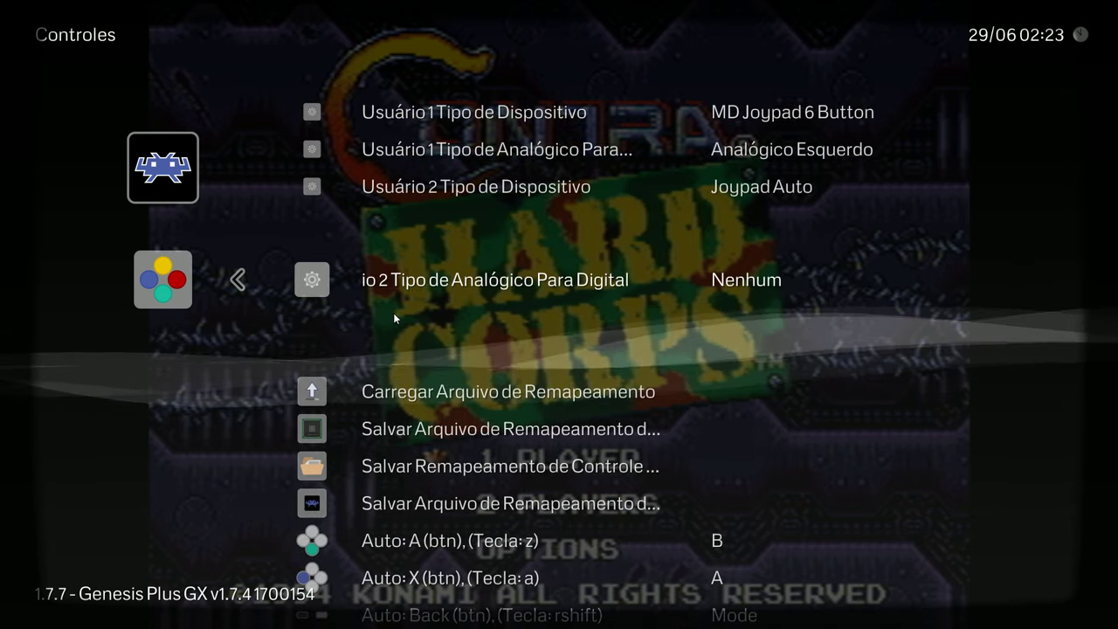
Cycle Usuário 2 Tipo de Dispositivo through its device types and back to Joypad Auto.
key("Up")
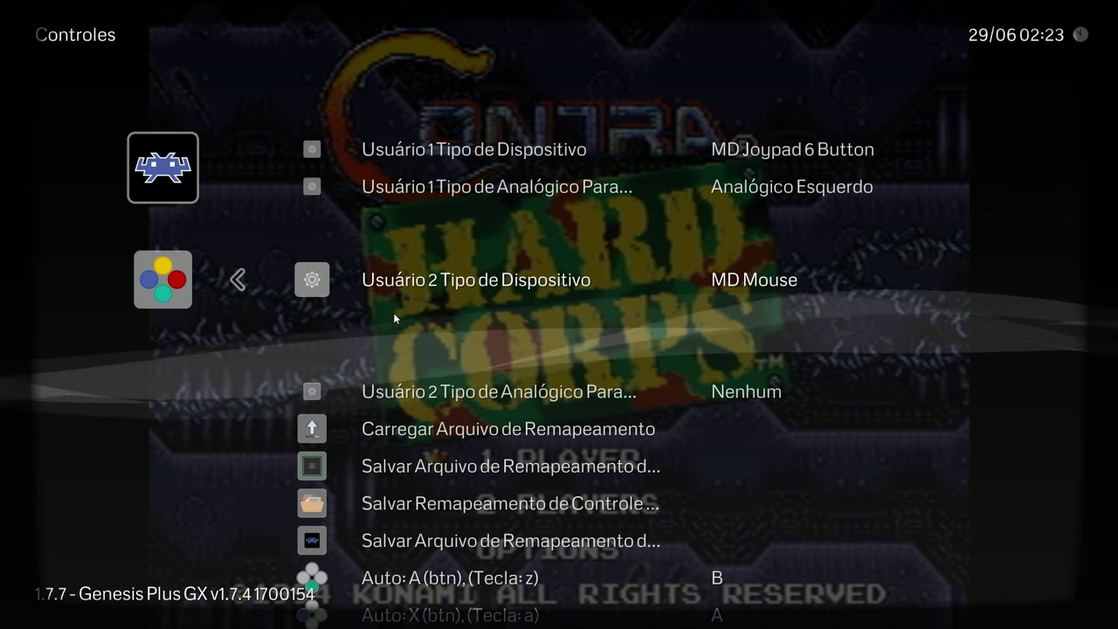
key("Right")
key("Down")
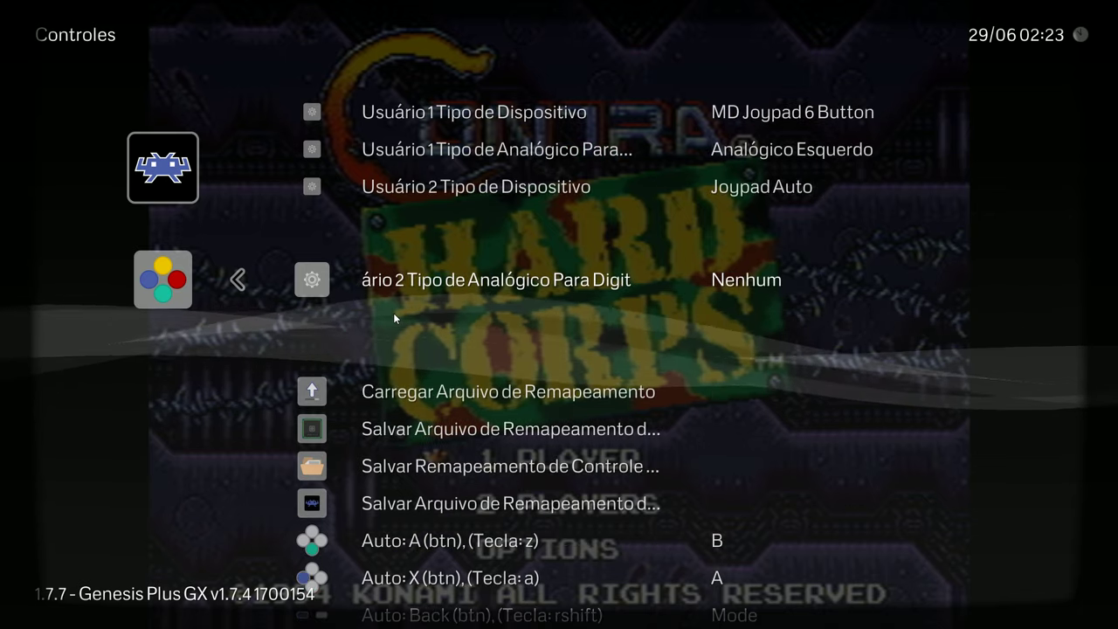
Review the options for saving the control remap by core, content directory and game.
key("Down")
key("Down")
key("Down")
key("Down")
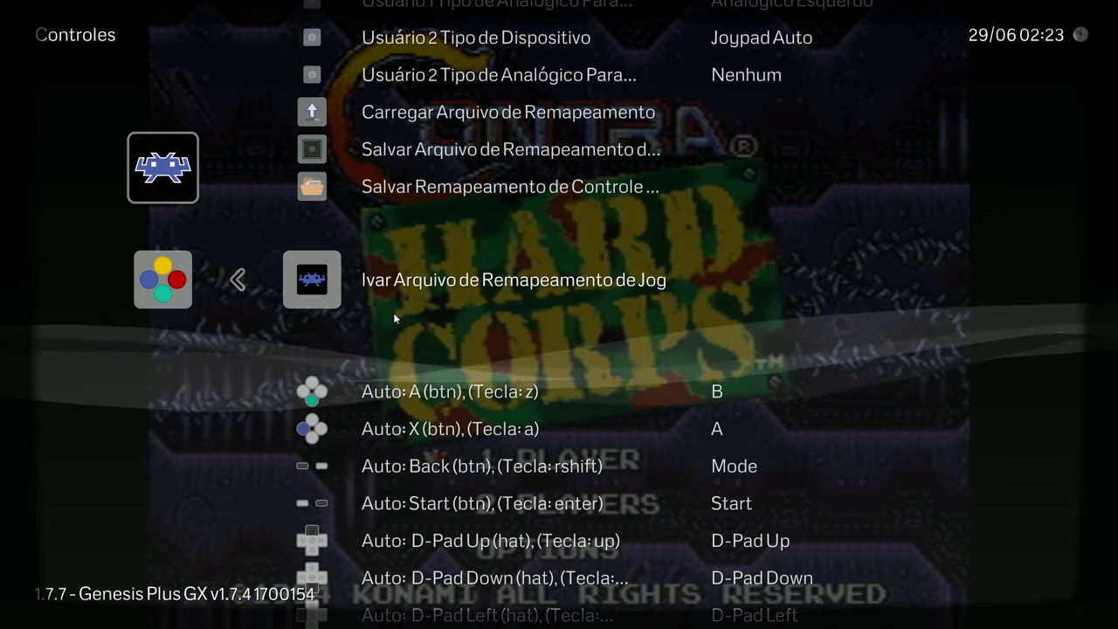
key("Up")
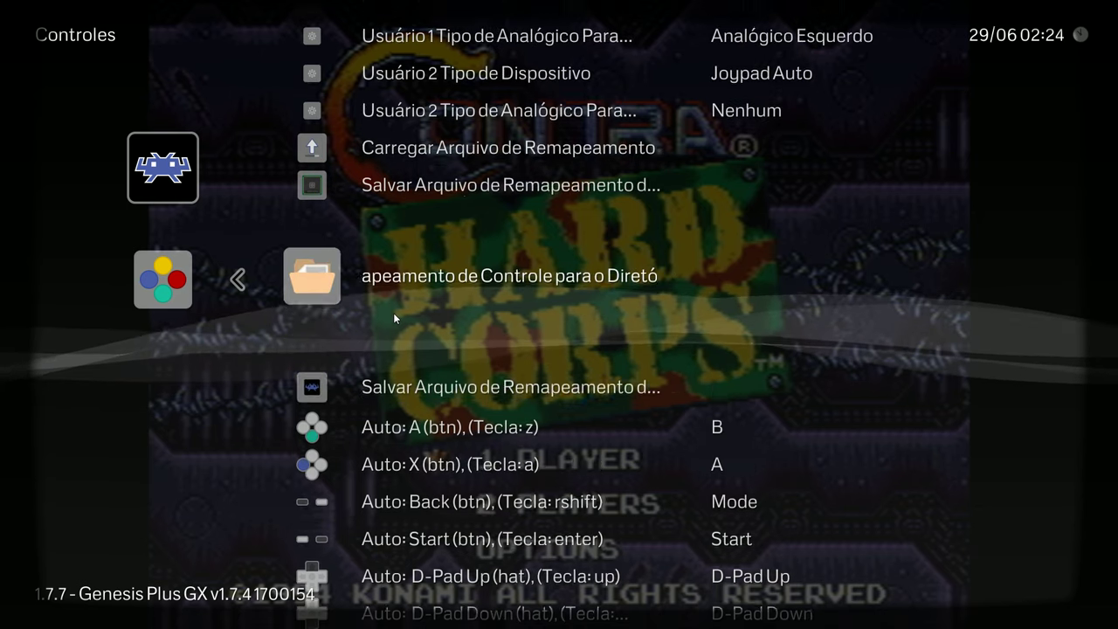
key("Up")
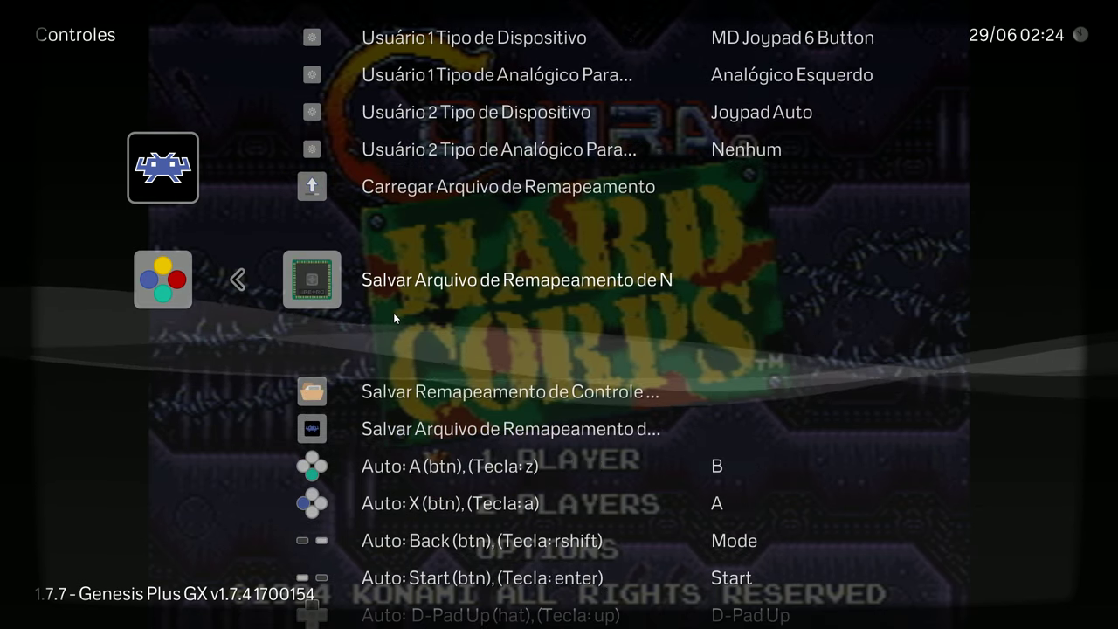
key("Down")
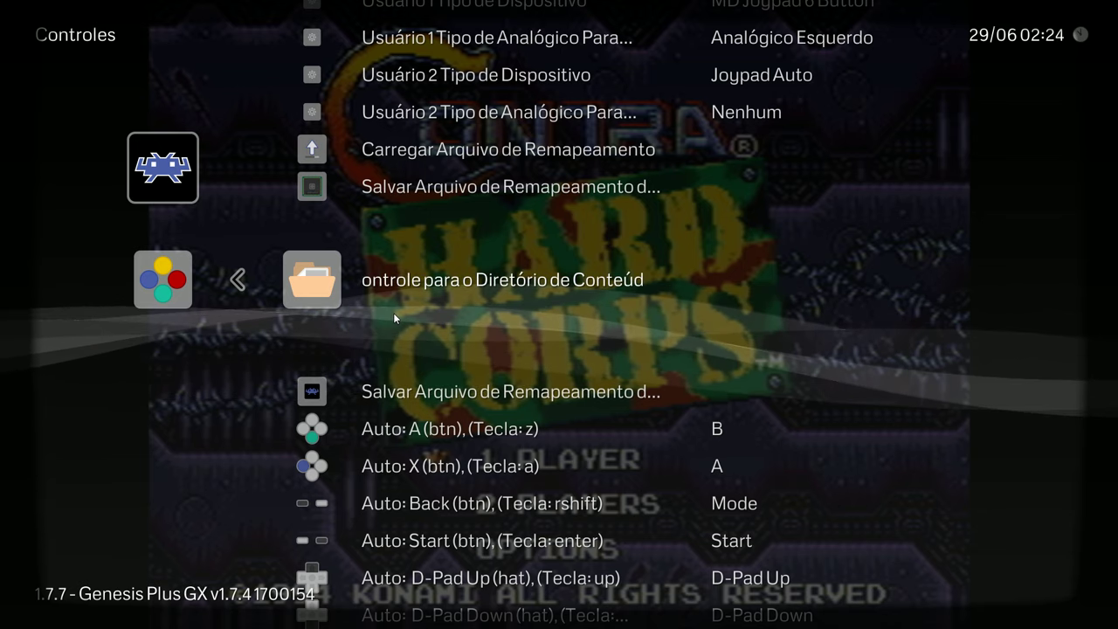
key("Return")
Review the button and analog mappings of users 1 and 2, and return to the Menu Rápido.
key("Down")
key("Down")
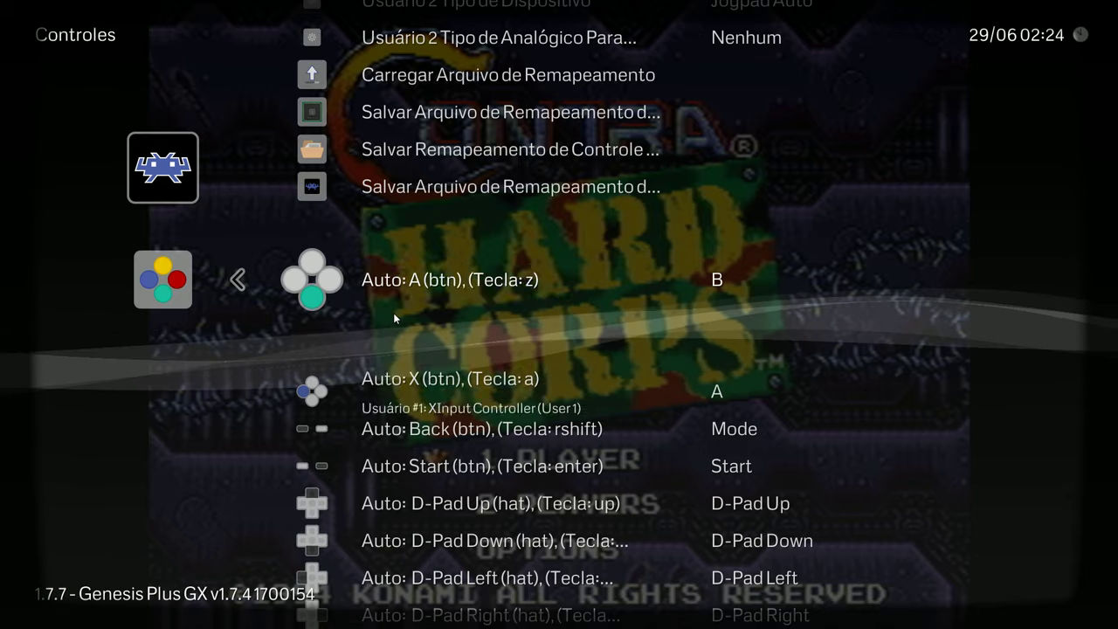
key("Down")
key("Down")
key("Down")
key("Down")
key("Down")
key("Down")
key("Down")
key("Down")
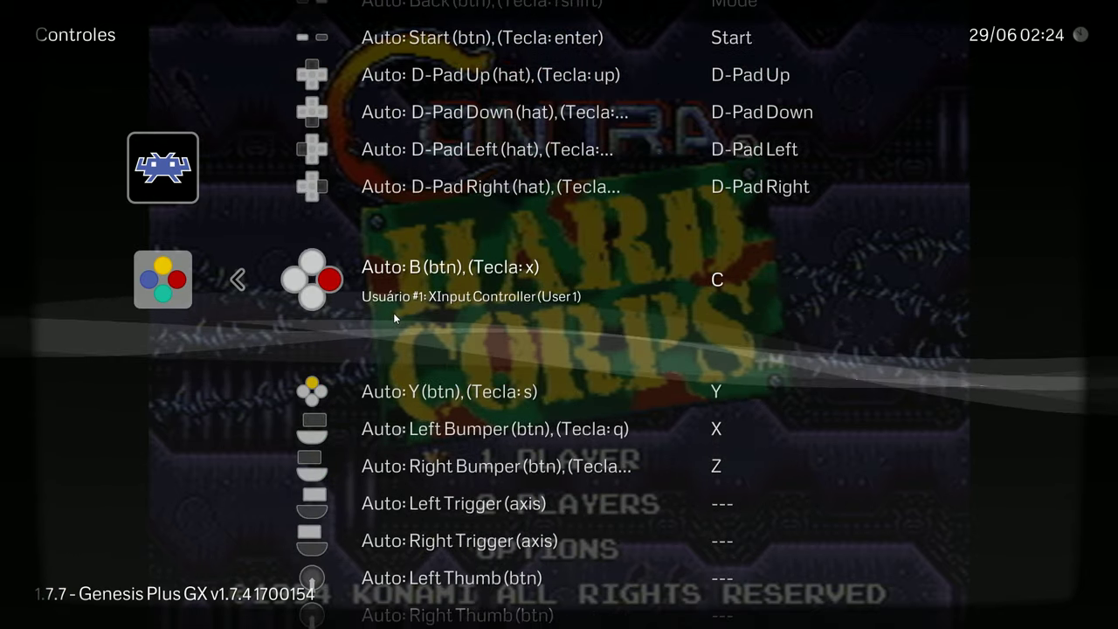
key("Down")
key("Down")
key("Down")
key("Down")
key("Down")
key("Down")
key("Down")
key("Down")
key("Down")
key("Down")
key("Down")
key("Down")
key("Down")
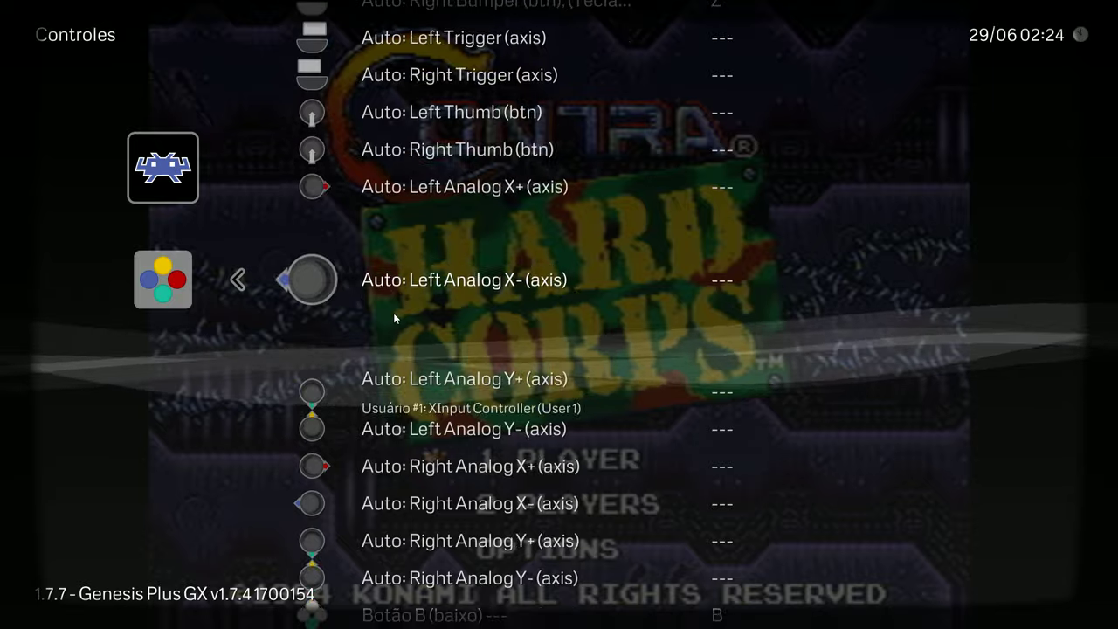
key("Down")
key("Down")
key("Down")
key("Down")
key("Down")
key("Down")
key("Down")
key("Down")
key("Down")
key("Down")
key("Down")
key("Down")
key("Down")
key("Down")
key("Down")
key("Down")
key("Down")
key("Down")
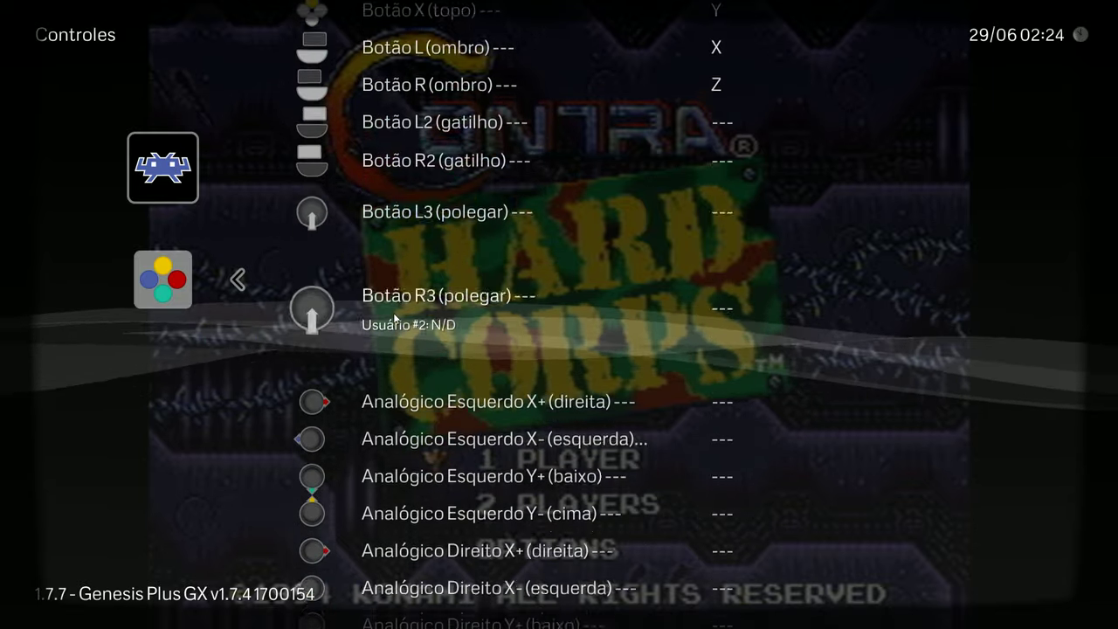
key("Down")
key("Down")
key("Down")
key("BackSpace")
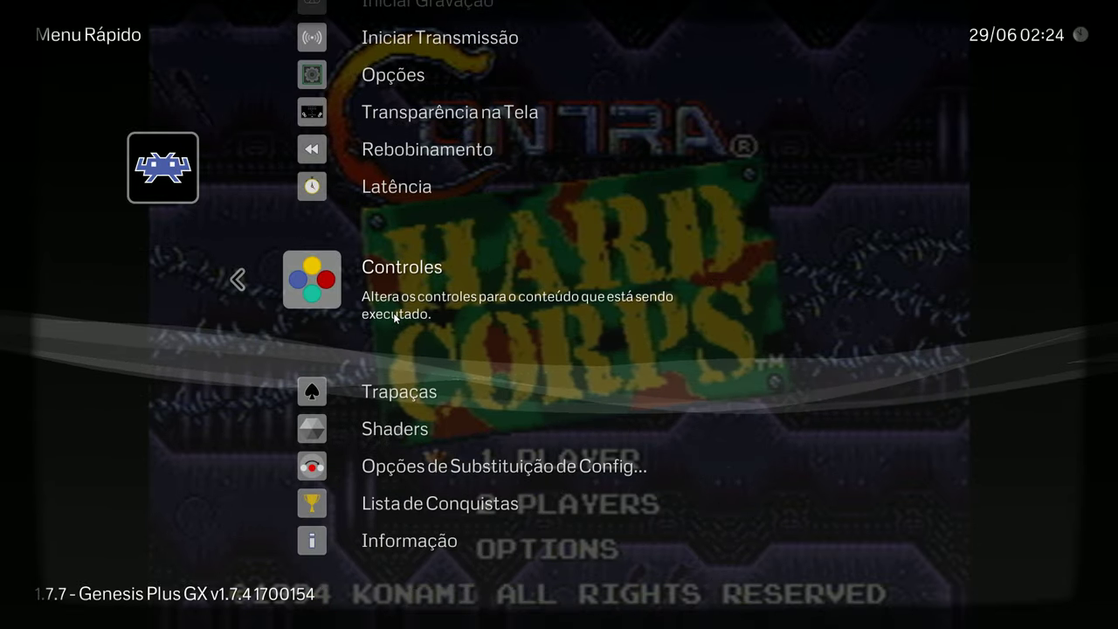
Open Trapaças, look over its cheat options and enable Aplicar Automaticamente Trapaças for when a game is loaded.
key("Down")
key("Return")
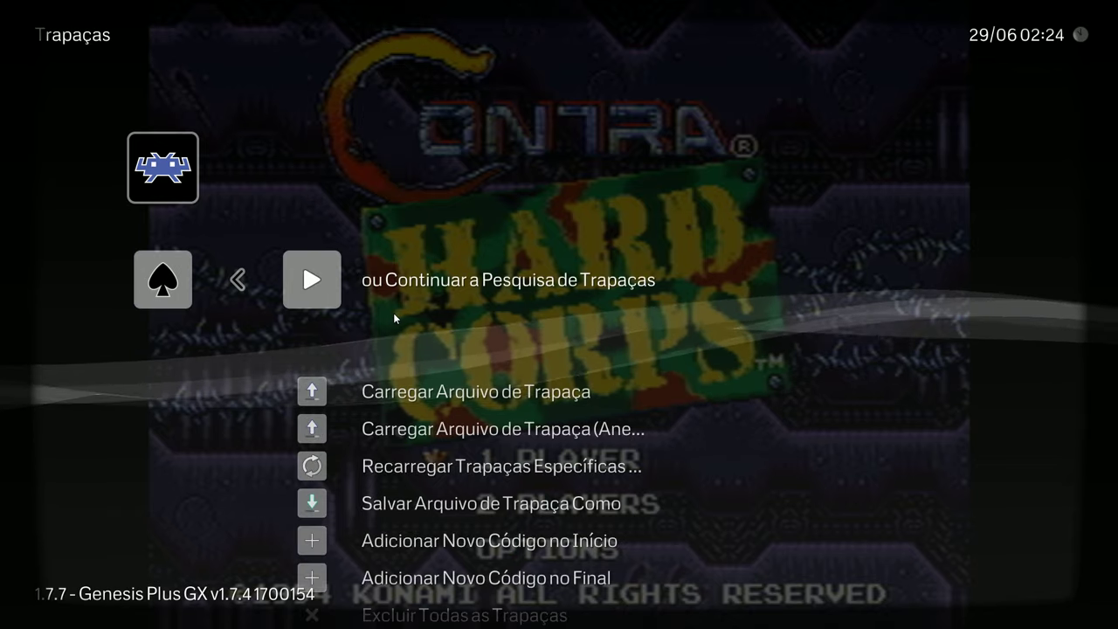
key("Down")
key("Down")
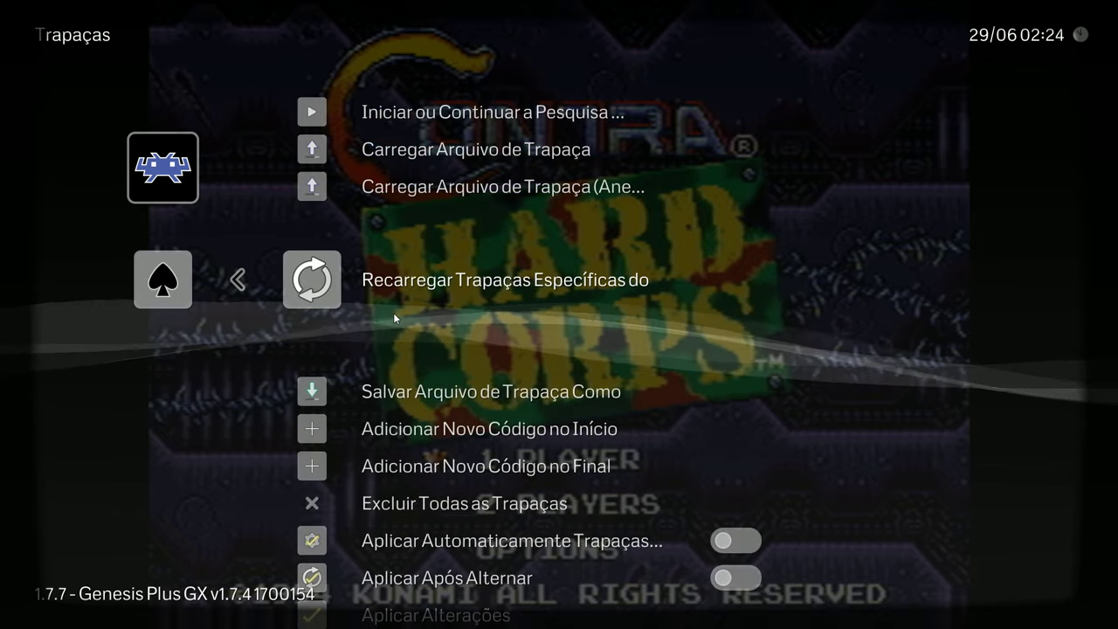
key("Up")
key("Up")
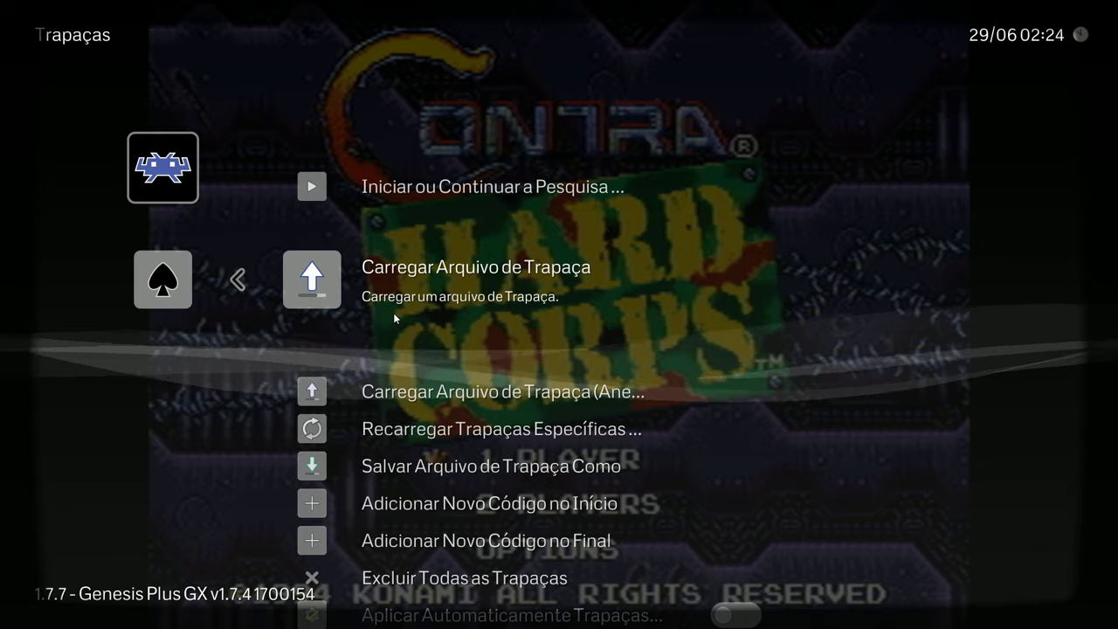
key("Down")
key("Down")
key("Down")
key("Down")
key("Down")
key("Down")
key("Down")
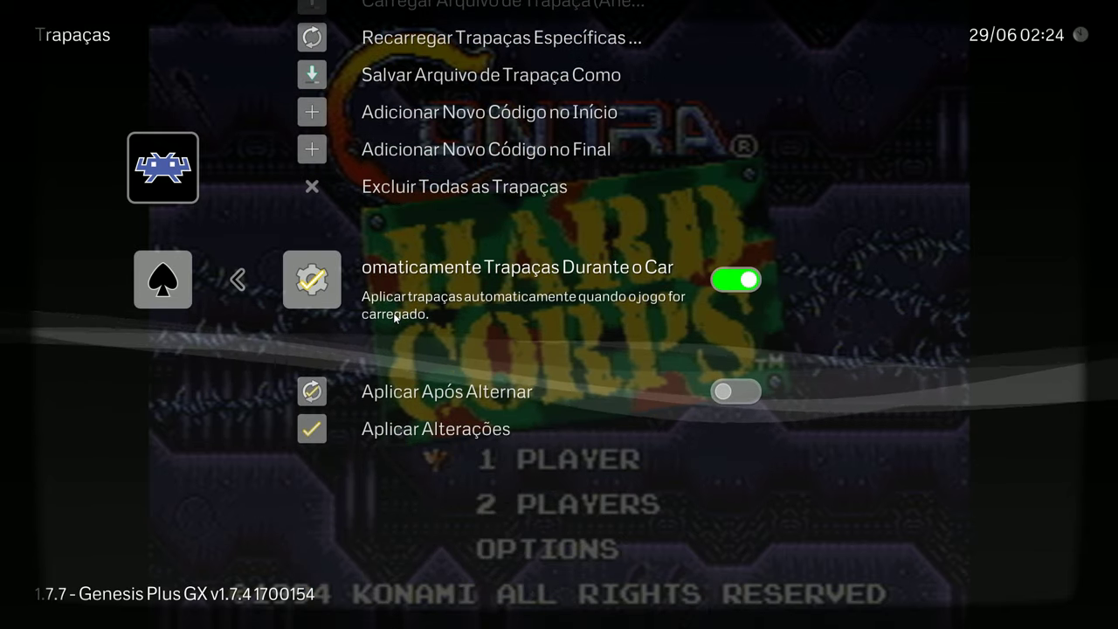
Start loading a cheat file with Carregar Arquivo de Trapaça and open the Sega - Mega Drive - Genesis folder.
key("Up")
key("Up")
key("Up")
key("Up")
key("Up")
key("Up")
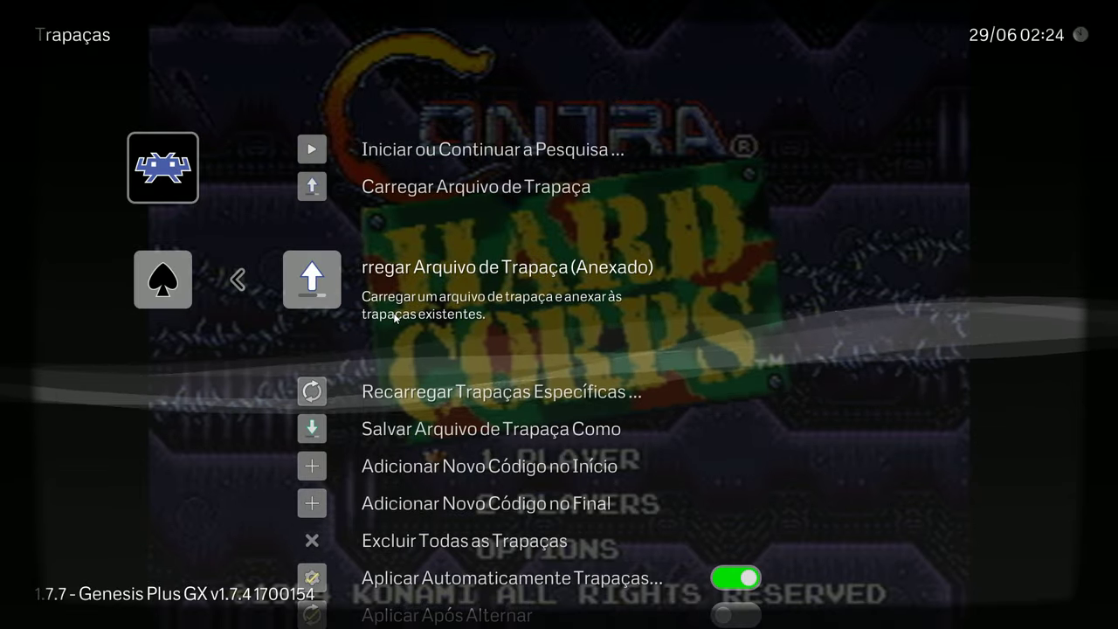
key("Up")
key("Return")
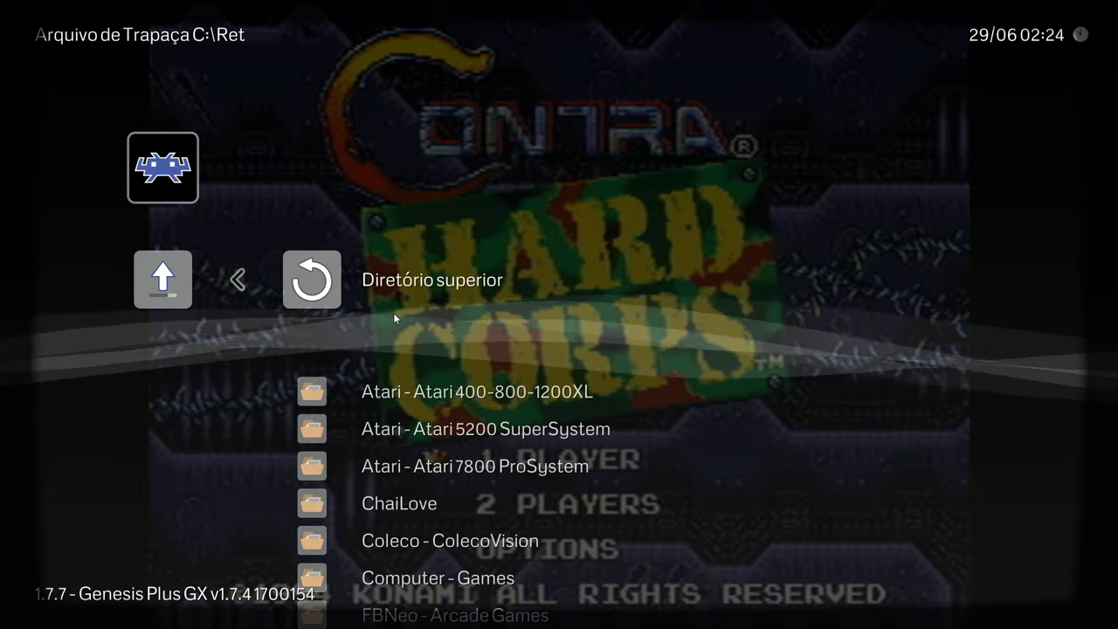
key("Down")
key("Down")
key("Down")
key("Down")
key("Down")
key("Down")
key("Down")
key("Down")
key("Down")
key("Down")
key("Down")
key("Down")
key("Down")
key("Down")
key("Down")
key("Down")
key("Down")
key("Down")
key("Down")
key("Down")
key("Up")
key("Up")
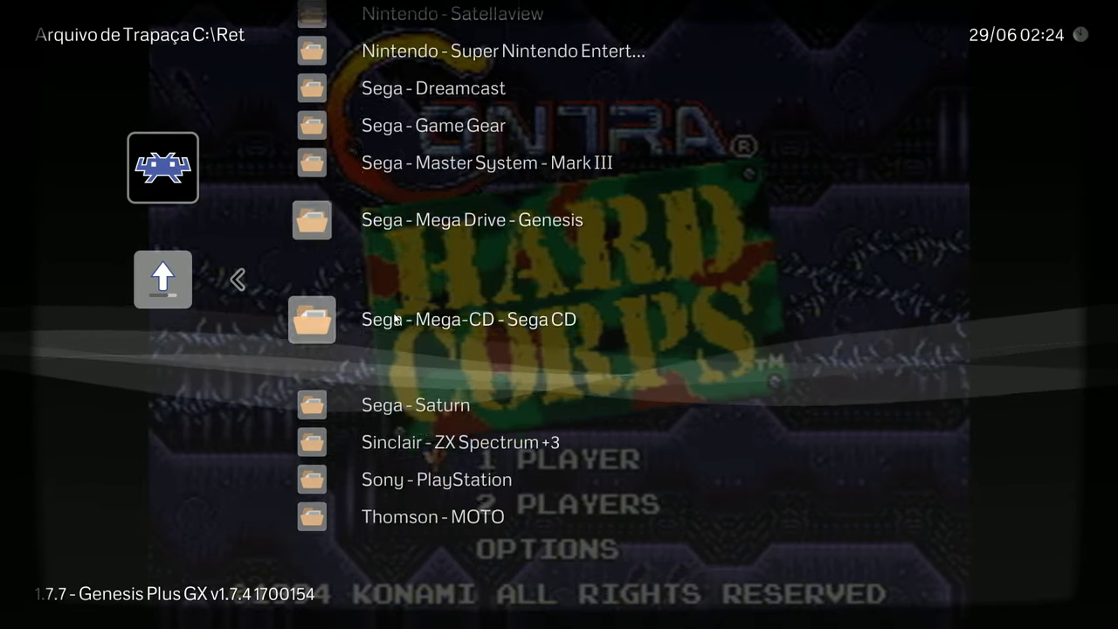
key("Return")
Load the Contra - Hard Corps (RetroArch Rumbles).cht cheat file from the Mega Drive folder.
key("Down")
key("Down")
key("Down")
key("Down")
key("Down")
key("Down")
key("Down")
key("Down")
key("Down")
key("Down")
key("Down")
key("Down")
key("Down")
key("Down")
key("Down")
key("Down")
key("Down")
key("Down")
key("Down")
key("Down")
key("Down")
key("Down")
key("Down")
key("Down")
key("Down")
key("Down")
key("Down")
key("Down")
key("Down")
key("Down")
key("Down")
key("Down")
key("Down")
key("Down")
key("Down")
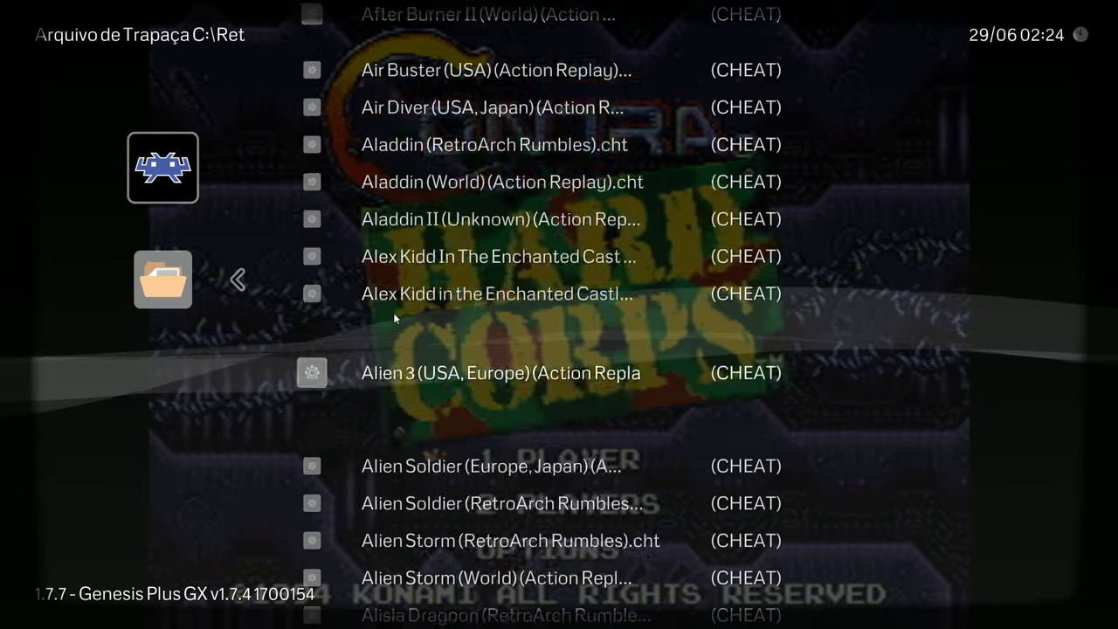
key("Down")
key("Down")
key("Down")
key("Down")
key("Down")
key("Down")
key("Down")
key("Down")
key("Down")
key("Down")
key("Down")
key("Down")
key("Down")
key("Down")
key("Down")
key("Down")
key("Down")
key("Down")
key("Down")
key("Down")
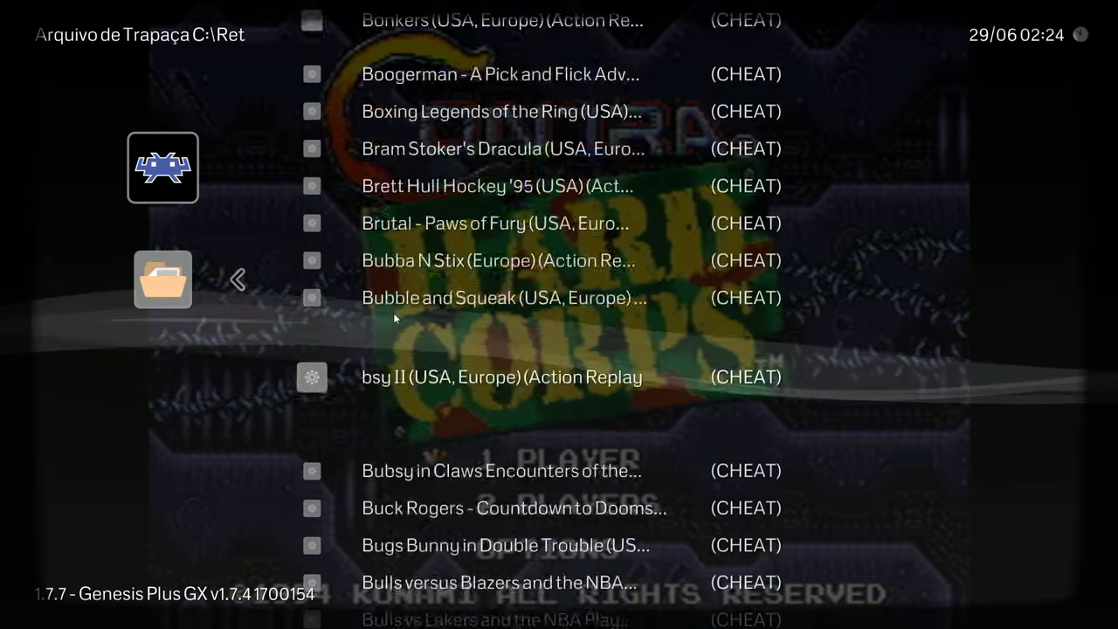
key("Down")
key("Down")
key("Down")
key("Down")
key("Down")
key("Down")
key("Down")
key("Down")
key("Down")
key("Down")
key("Down")
key("Down")
key("Down")
key("Down")
key("Down")
key("Down")
key("Down")
key("Down")
key("Down")
key("Down")
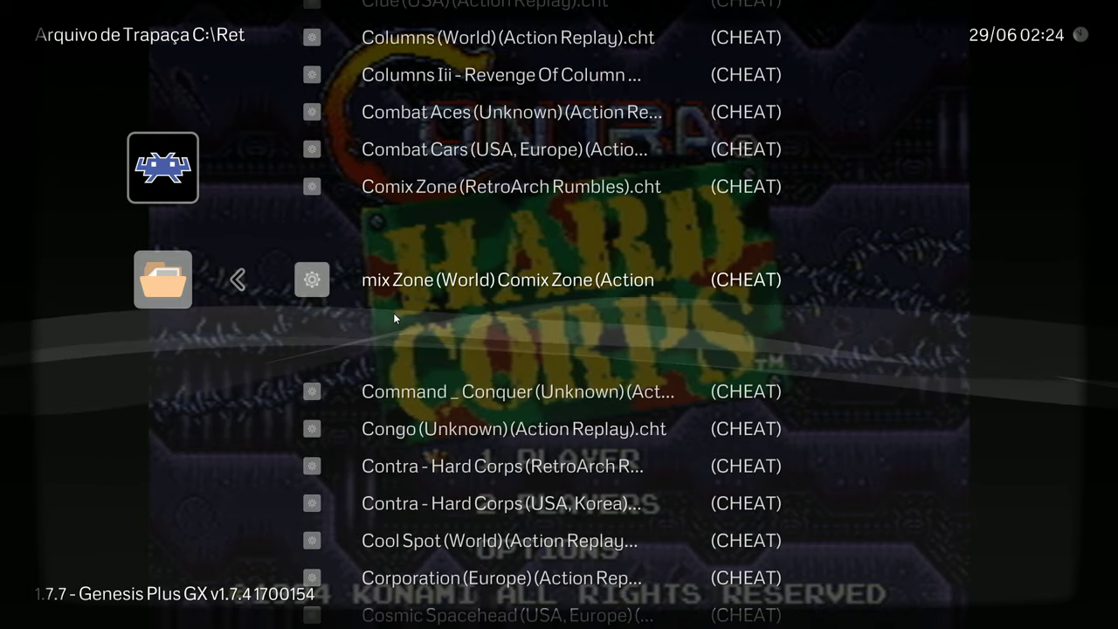
key("Down")
key("Down")
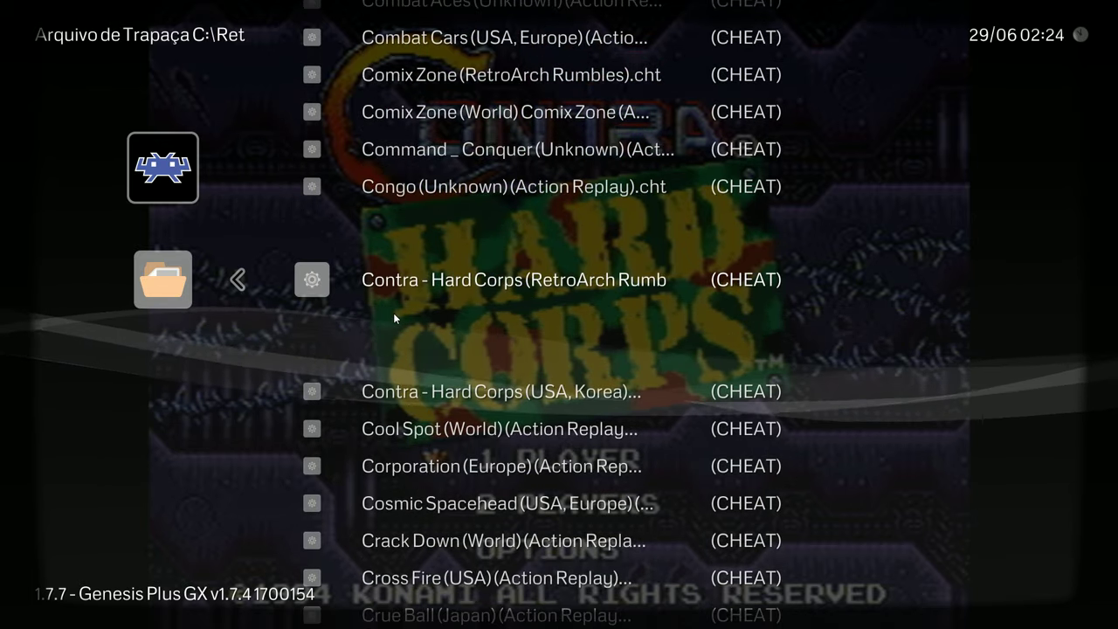
key("Down")
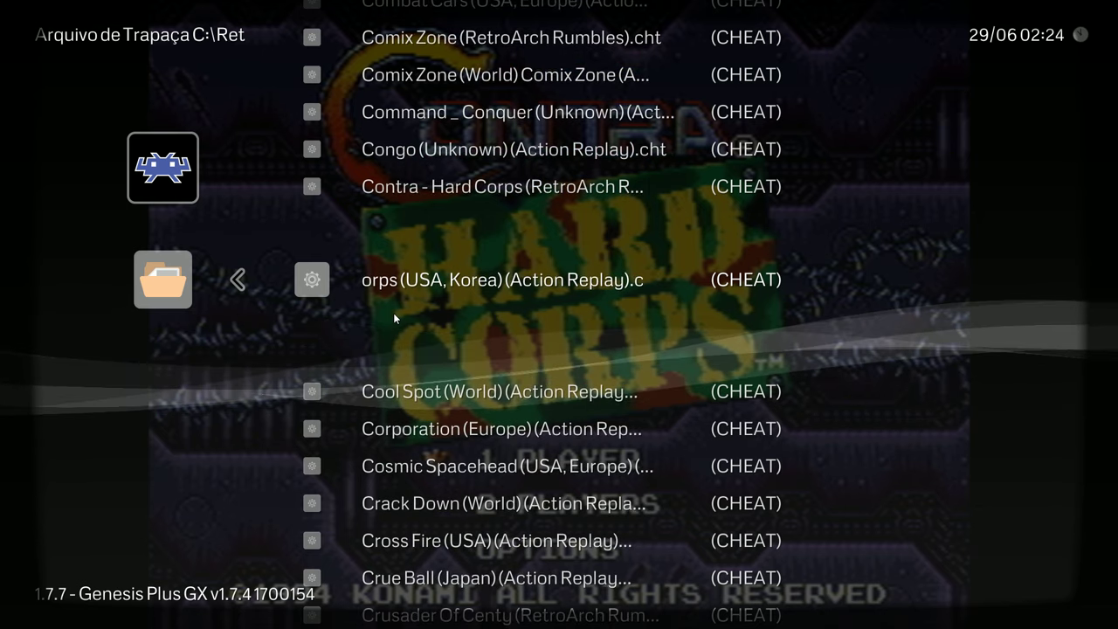
key("Up")
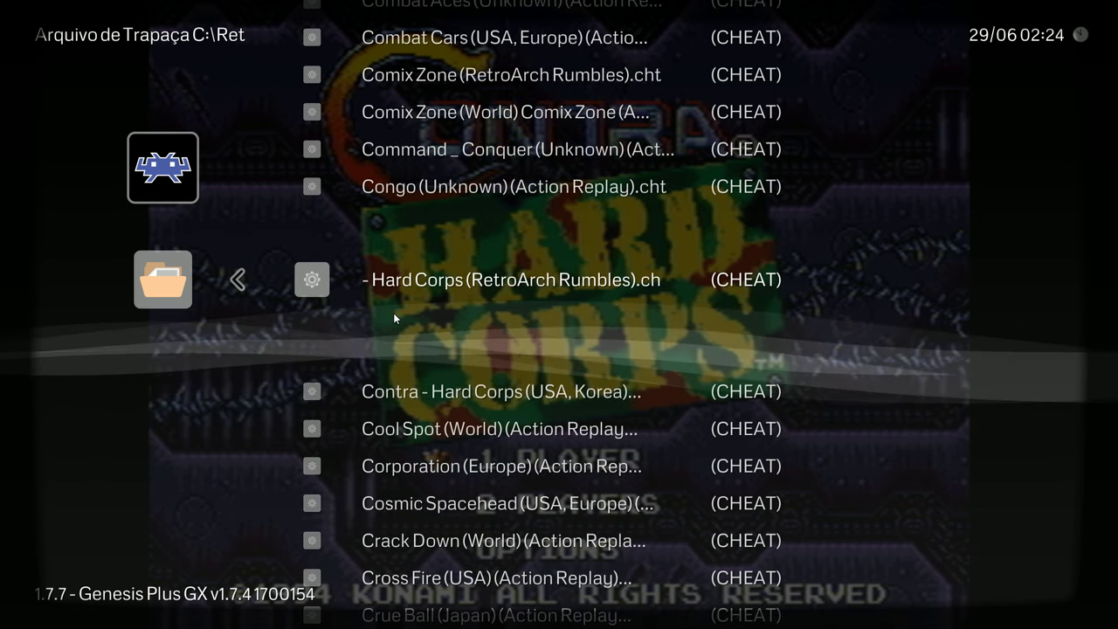
key("Return")
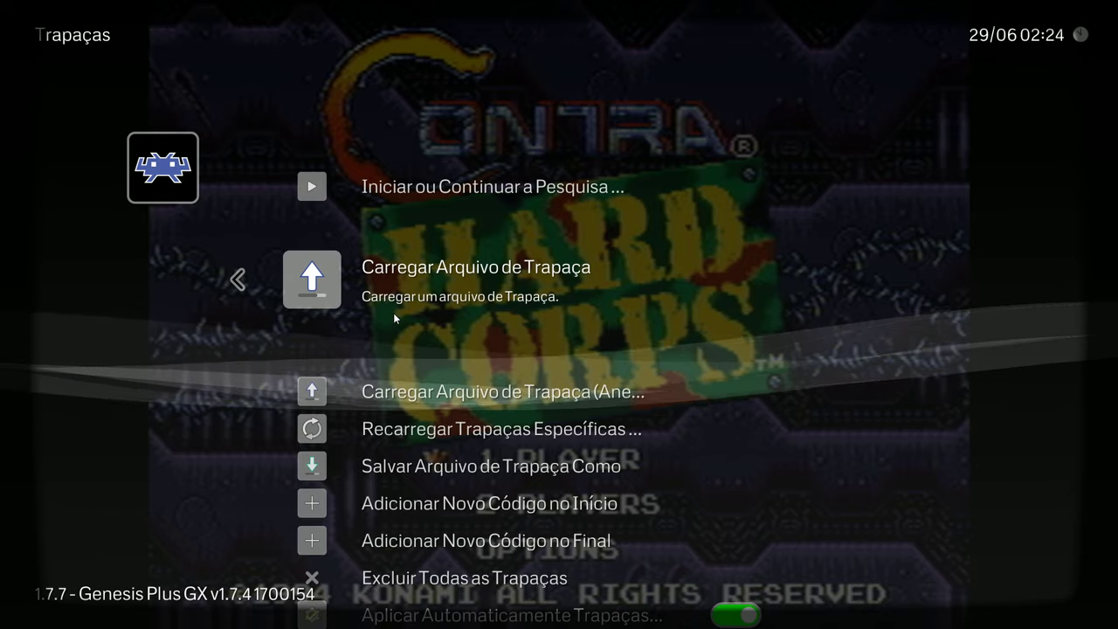
Look over the folders offered for loading a cheat file appended to the existing cheats, and return to Trapaças.
key("Down")
key("Return")
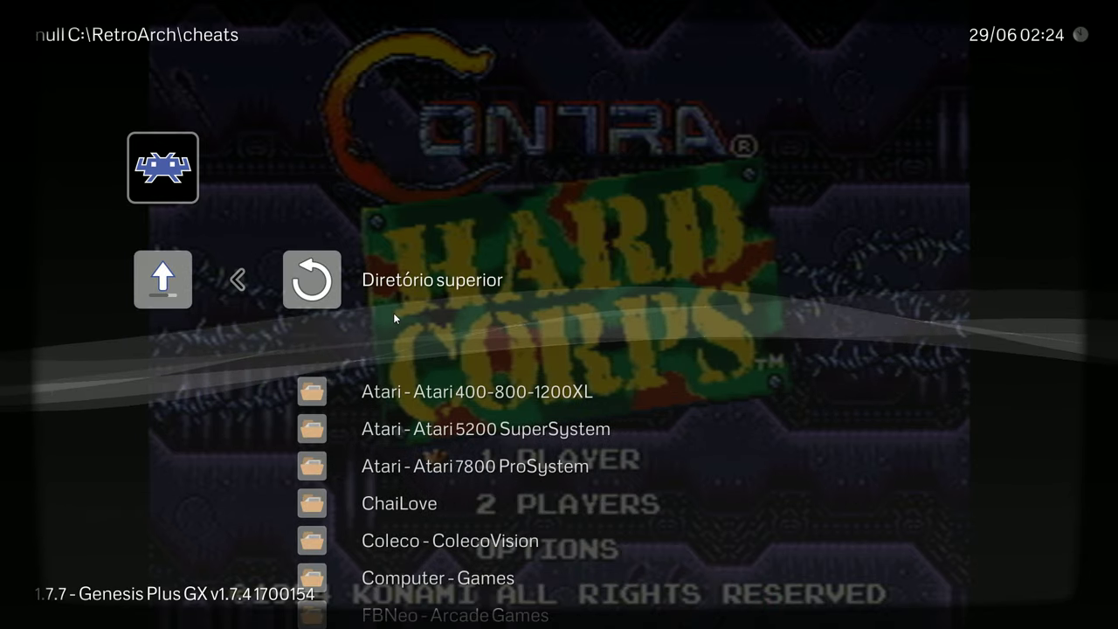
key("Down")
key("Down")
key("Down")
key("BackSpace")
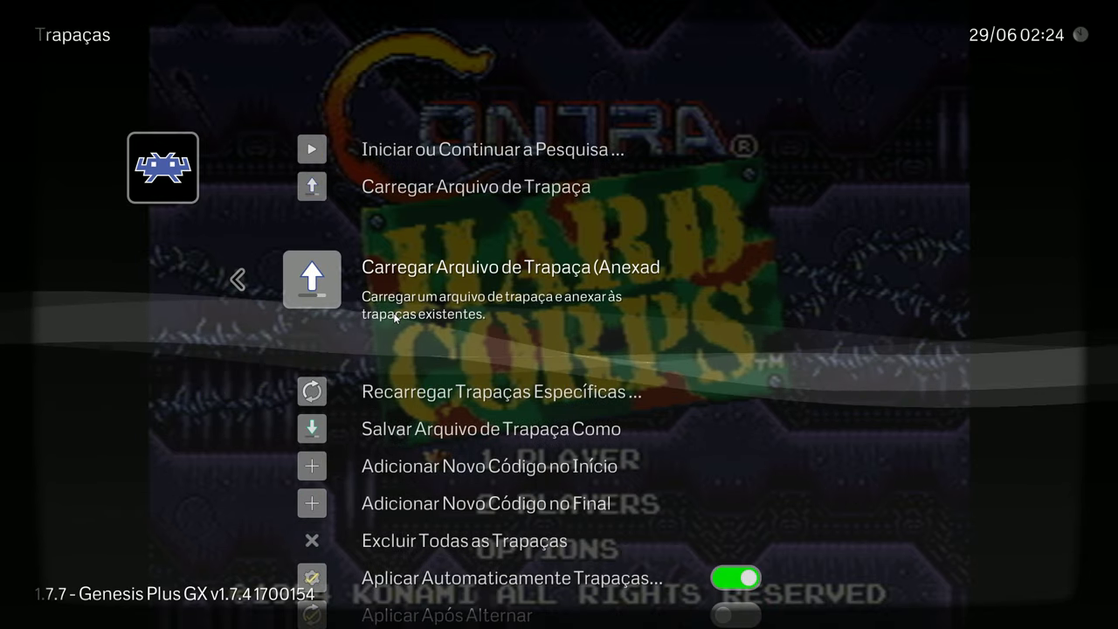
Turn on cheats #0, Rumble on player 1 death, and #1, Rumble on megabomb use (Player 1).
key("Down")
key("Down")
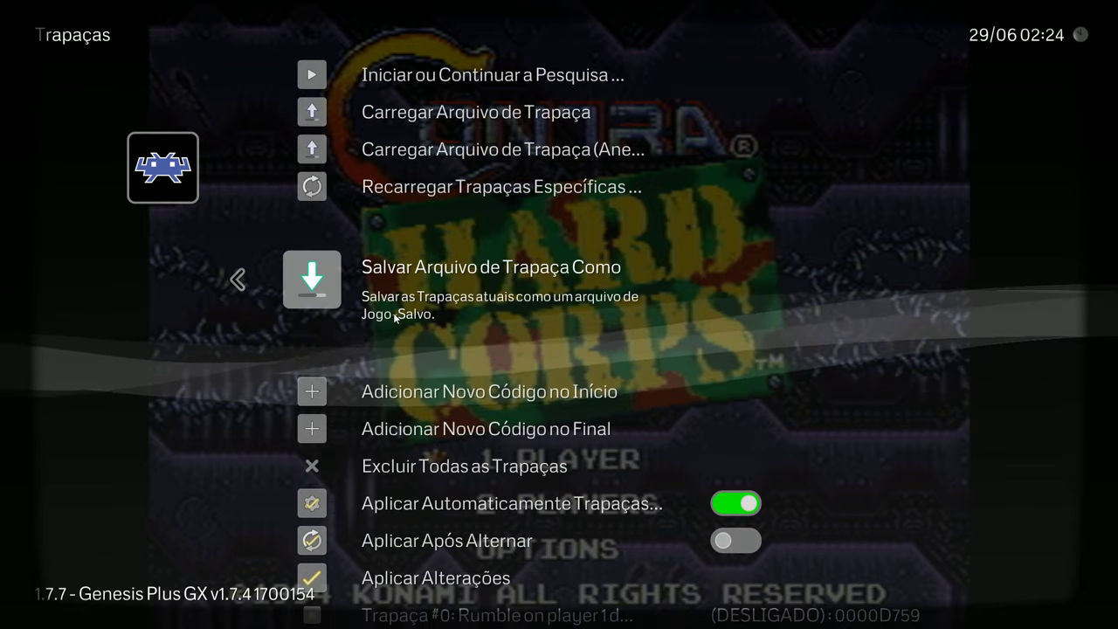
key("Down")
key("Down")
key("Down")
key("Down")
key("Down")
key("Down")
key("Down")
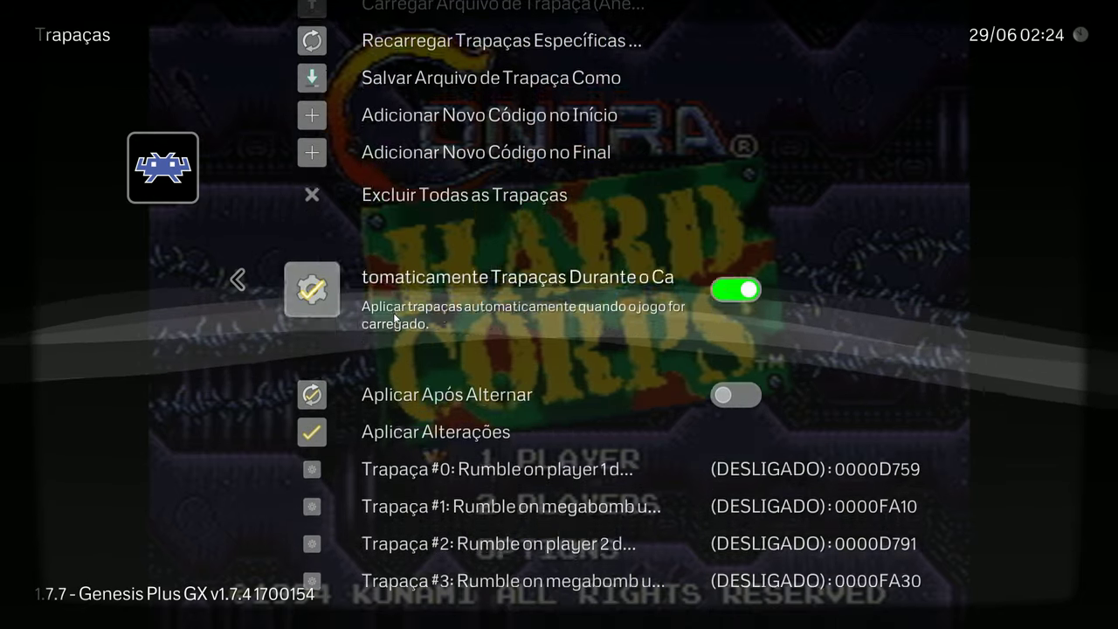
key("Down")
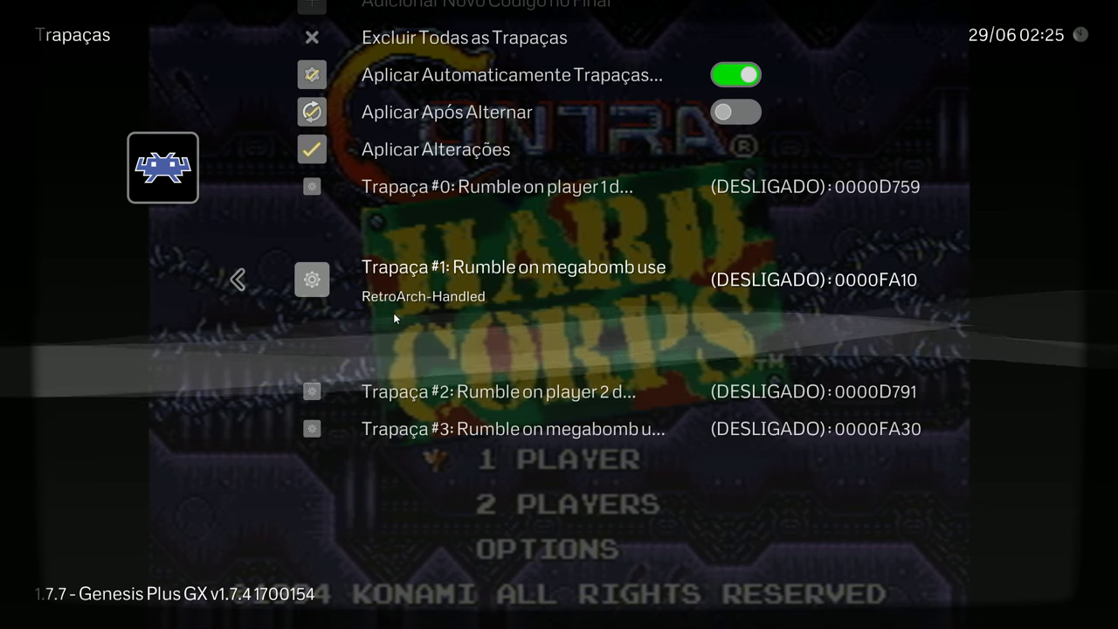
key("Up")
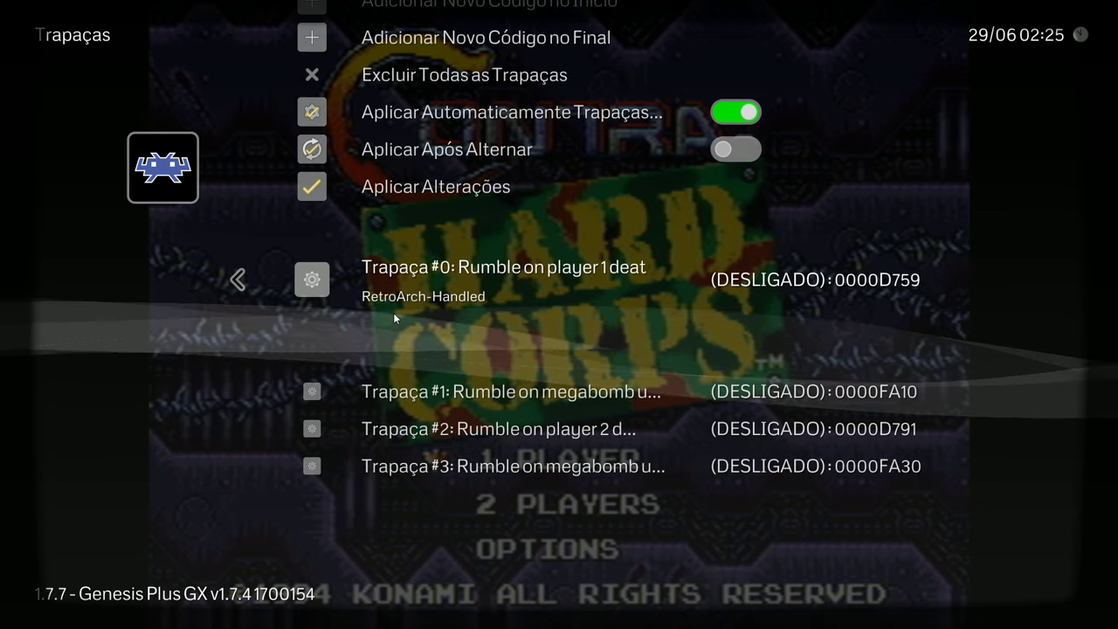
key("Right")
key("Down")
key("Right")
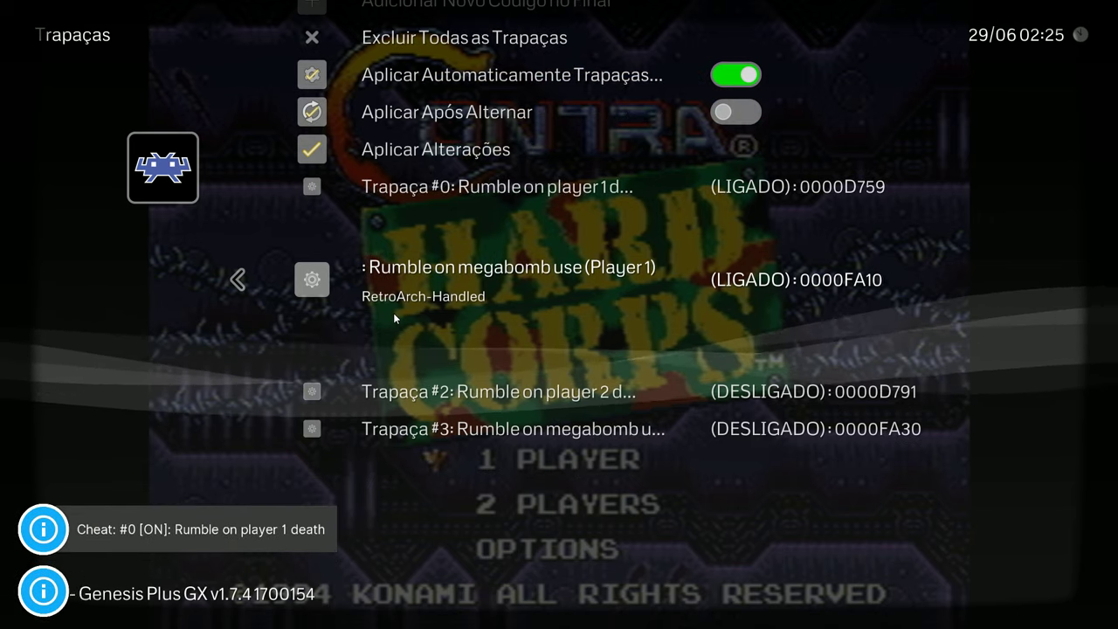
key("Down")
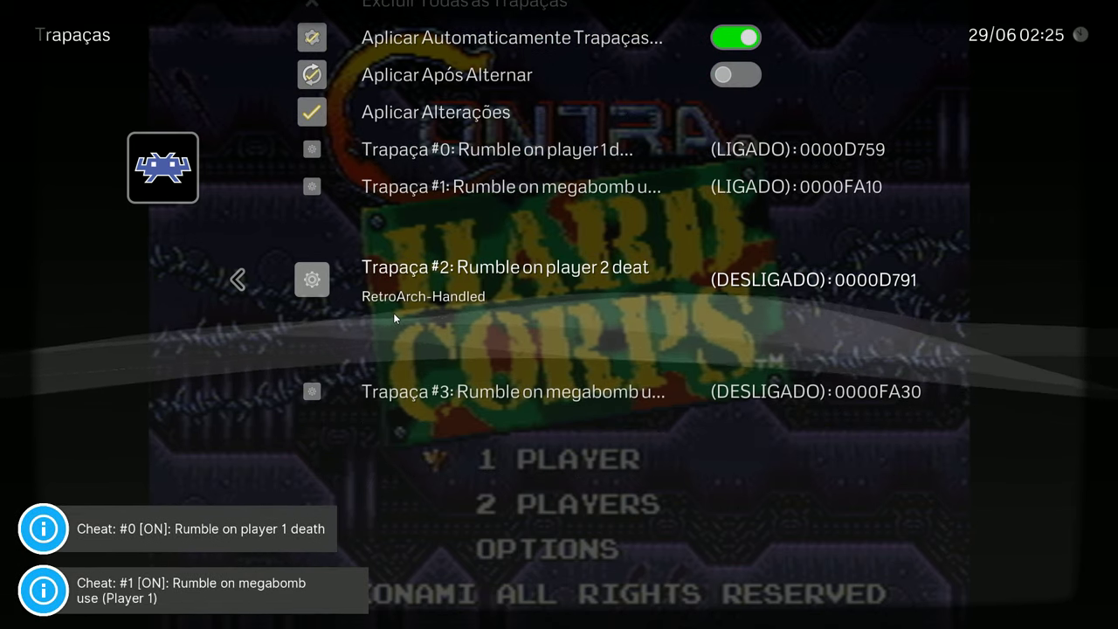
Enable Aplicar Após Alternar and apply the cheat changes.
key("Up")
key("Up")
key("Up")
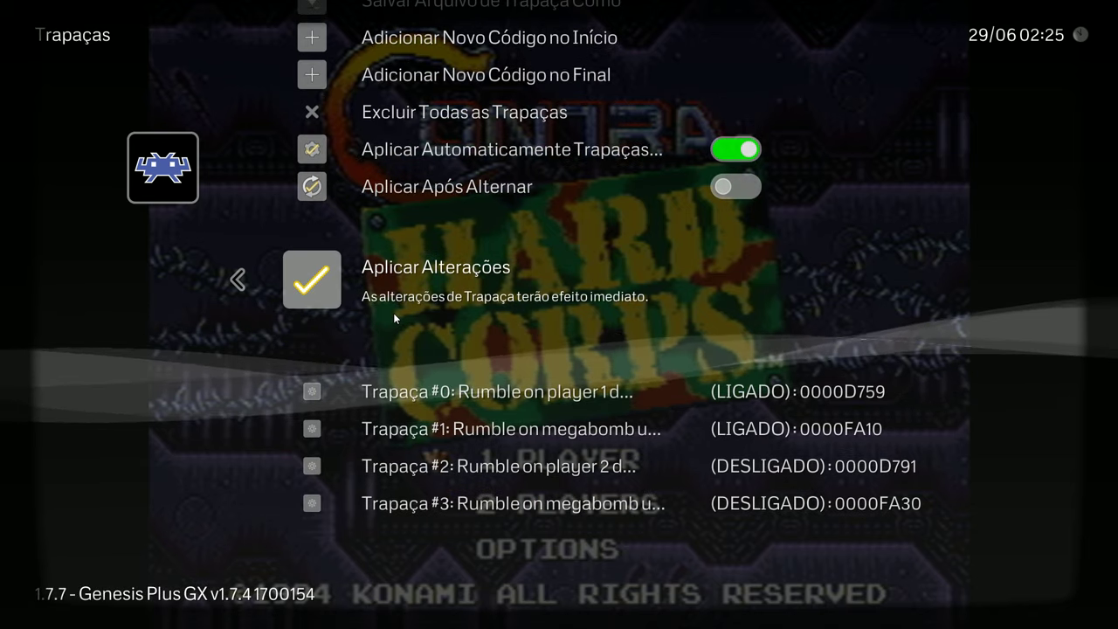
key("Up")
key("Right")
key("Down")
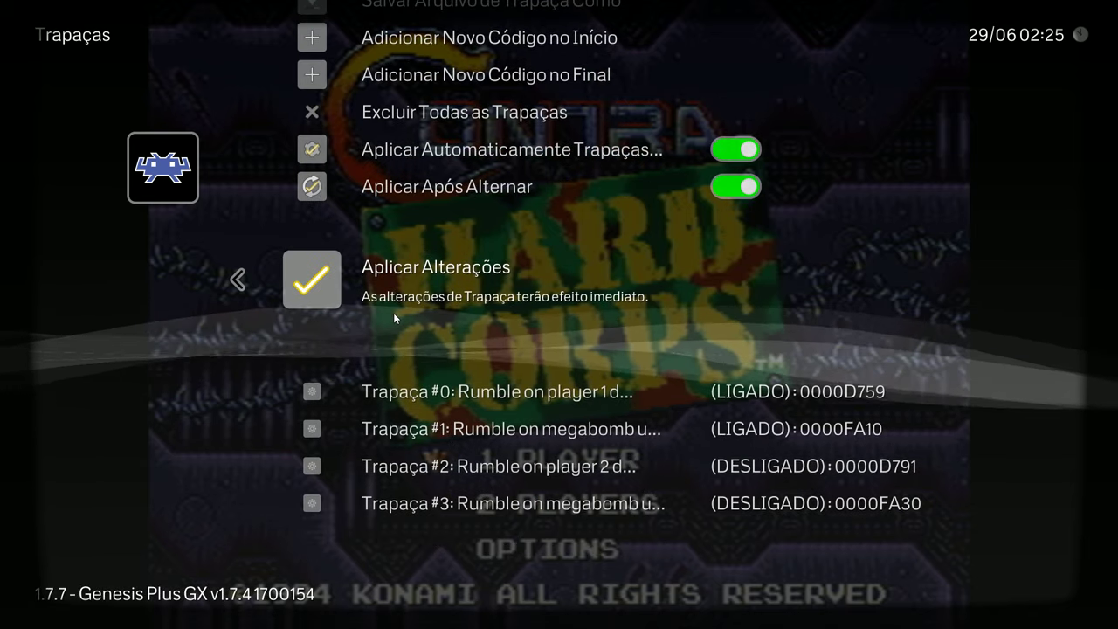
key("Return")
Review the cheat options up to Salvar Arquivo de Trapaça Como, and return to the Menu Rápido.
key("Up")
key("Up")
key("Up")
key("Up")
key("Up")
key("Up")
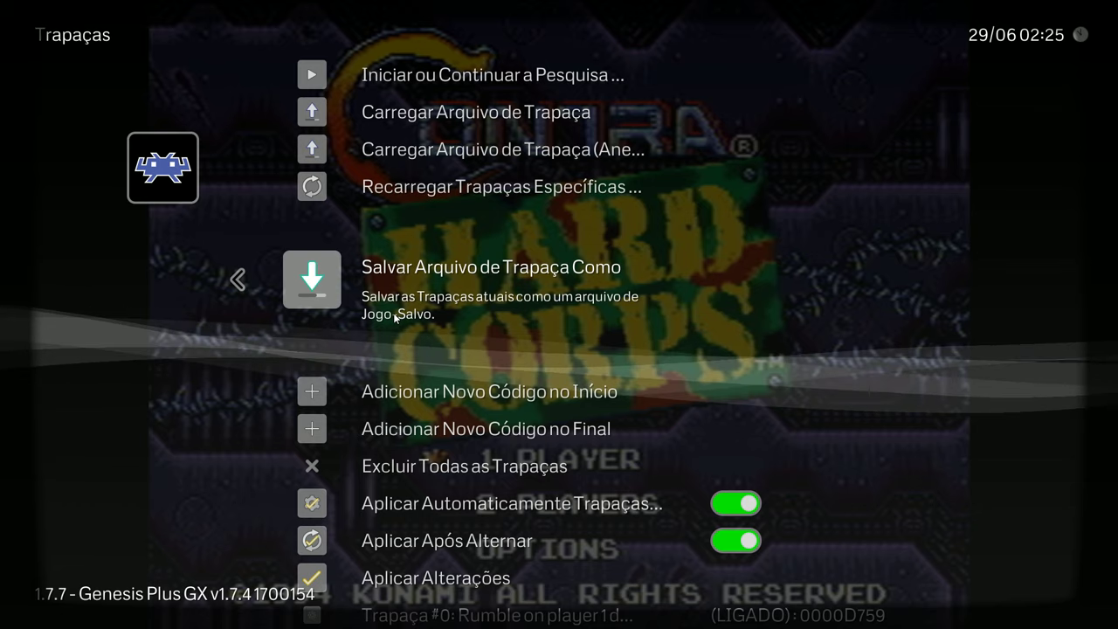
key("BackSpace")
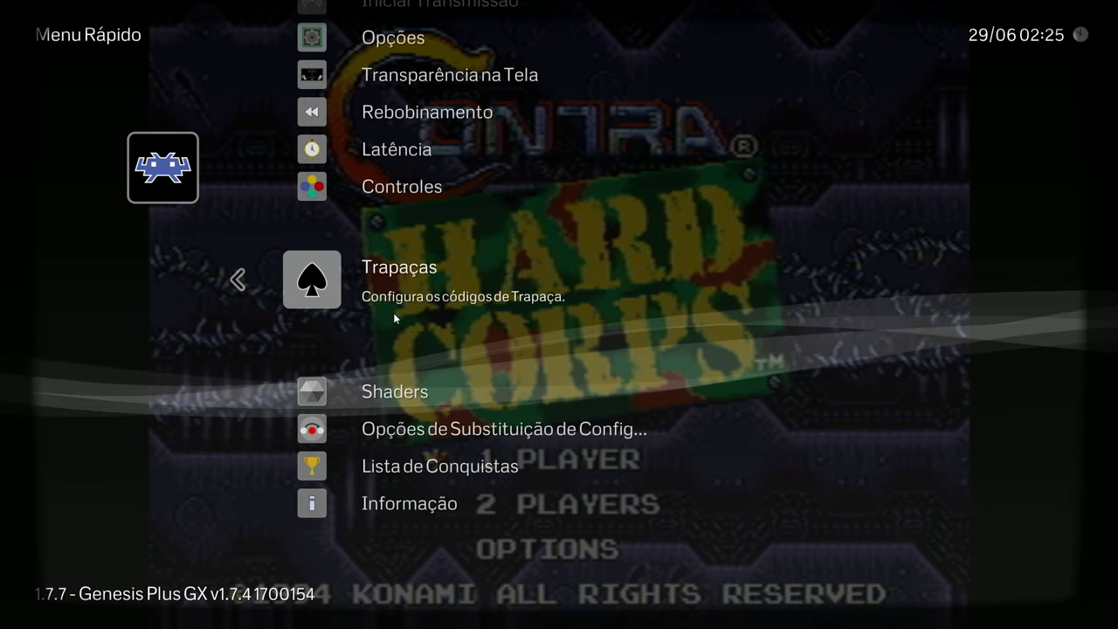
key("Down")
key("Up")
key("Return")
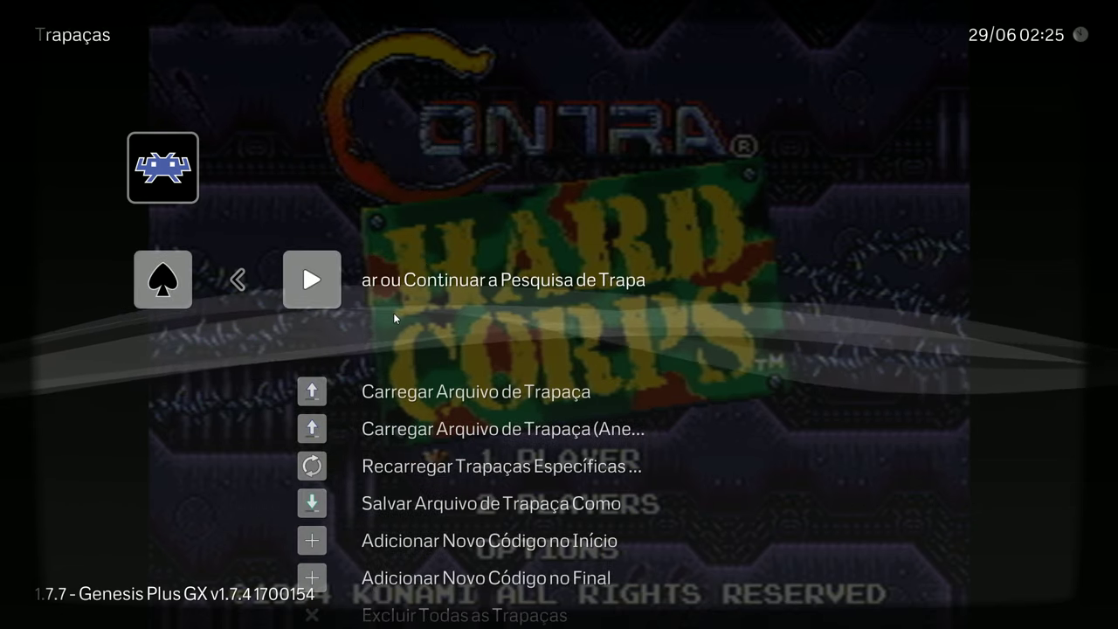
key("Down")
key("Down")
key("Down")
key("Down")
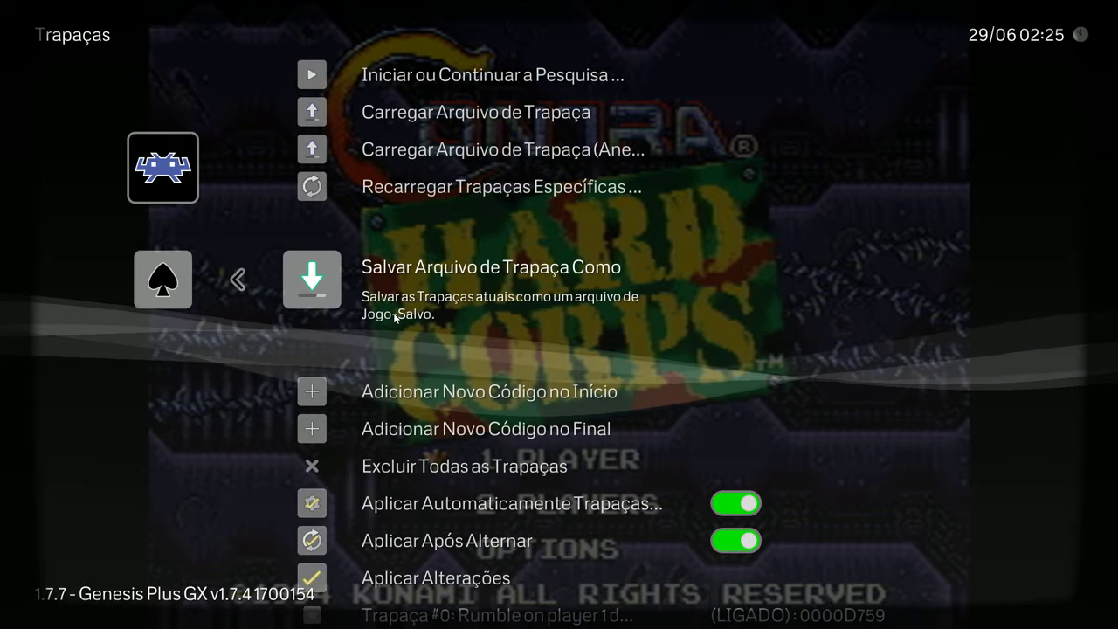
key("BackSpace")
Open Shaders and review the options for applying, loading and saving shader presets.
key("Down")
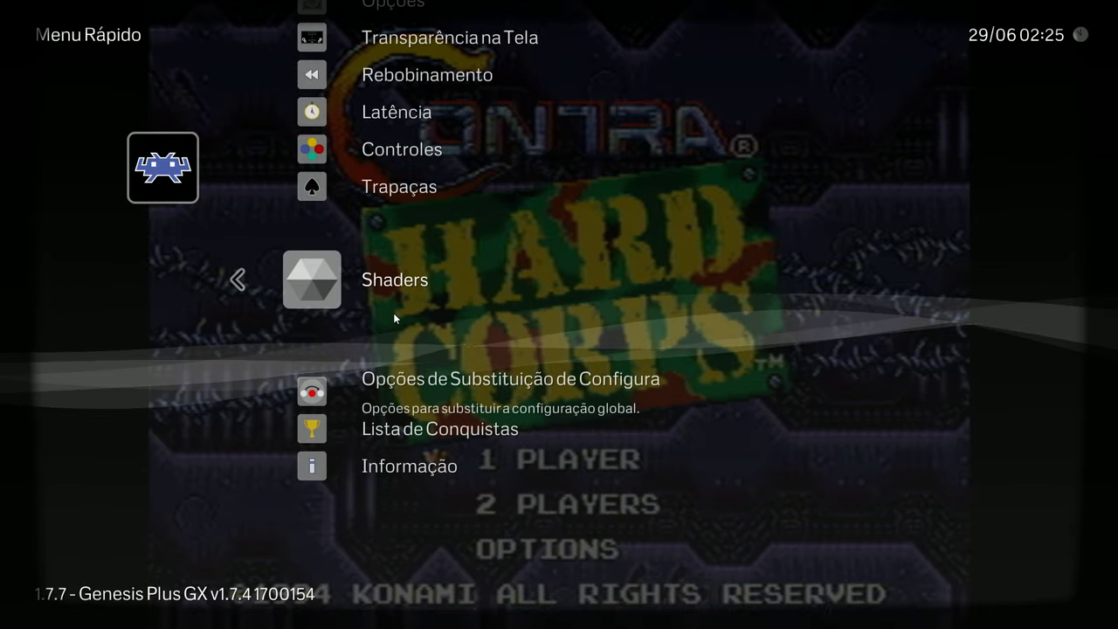
key("Down")
key("Up")
key("Return")
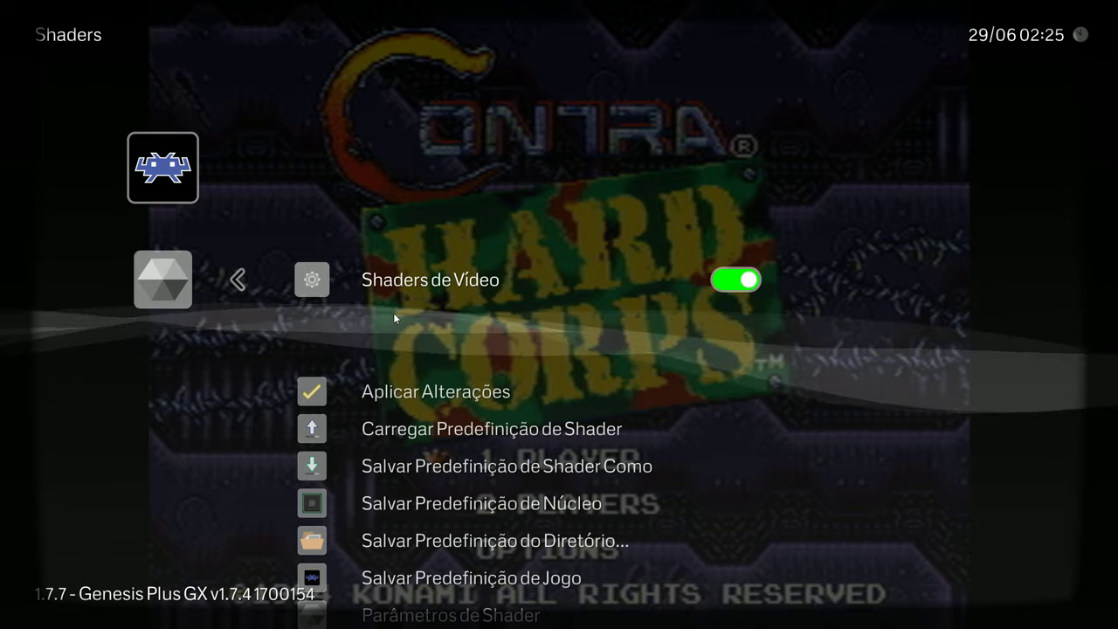
key("Down")
key("Down")
key("Down")
key("Down")
key("Up")
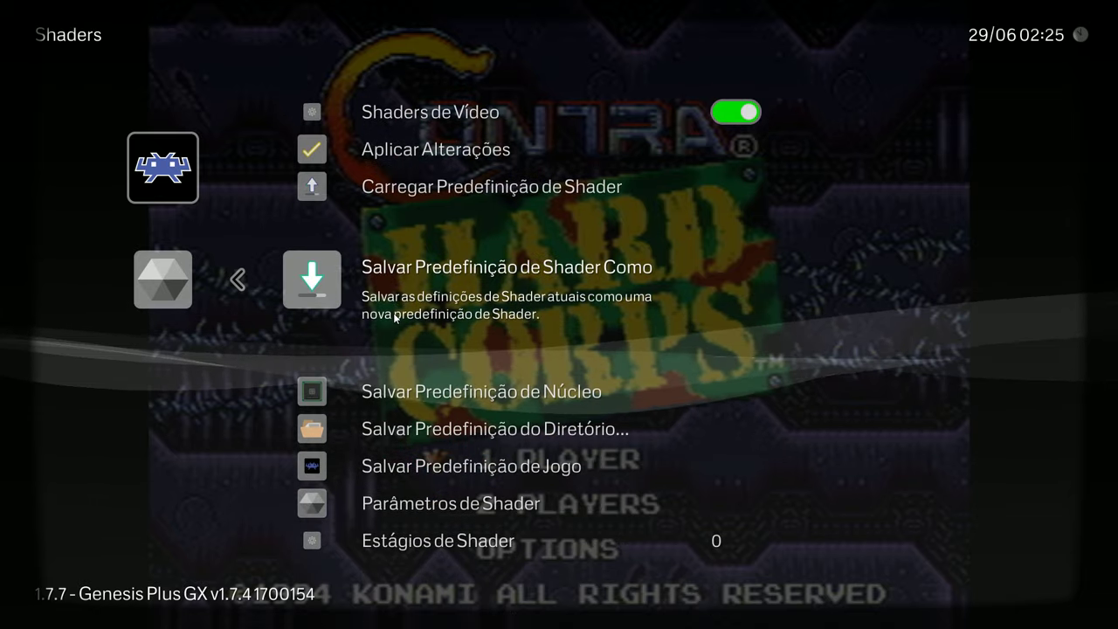
Start loading a shader preset with Carregar Predefinição de Shader and open the shaders_glsl folder.
key("Up")
key("Return")
key("Down")
key("Down")
key("Down")
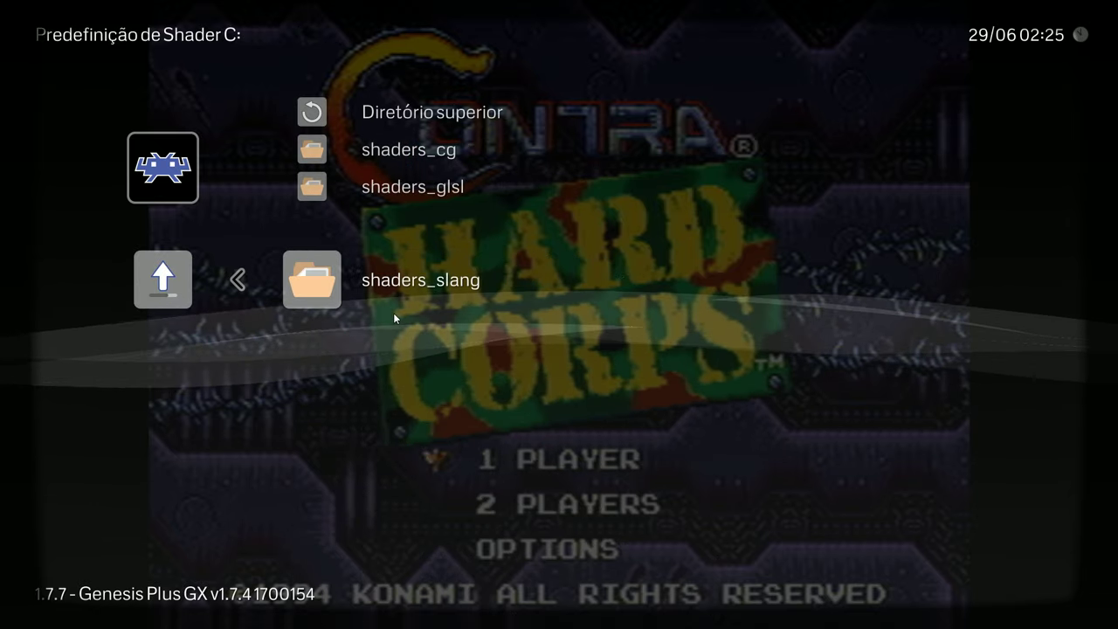
key("Up")
key("Up")
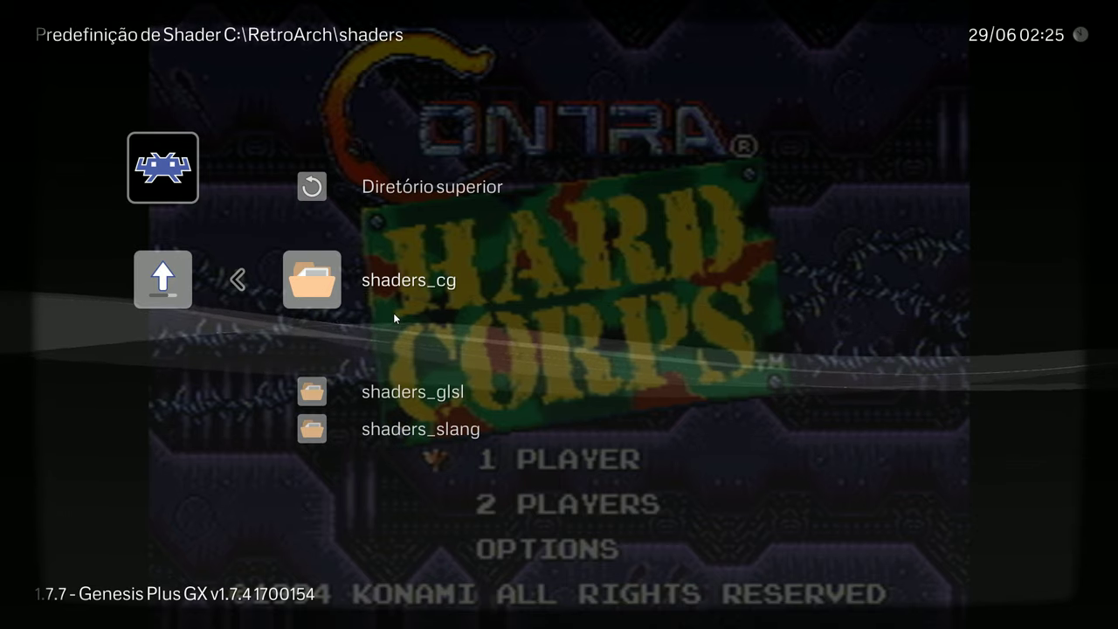
key("Down")
key("Down")
key("Return")
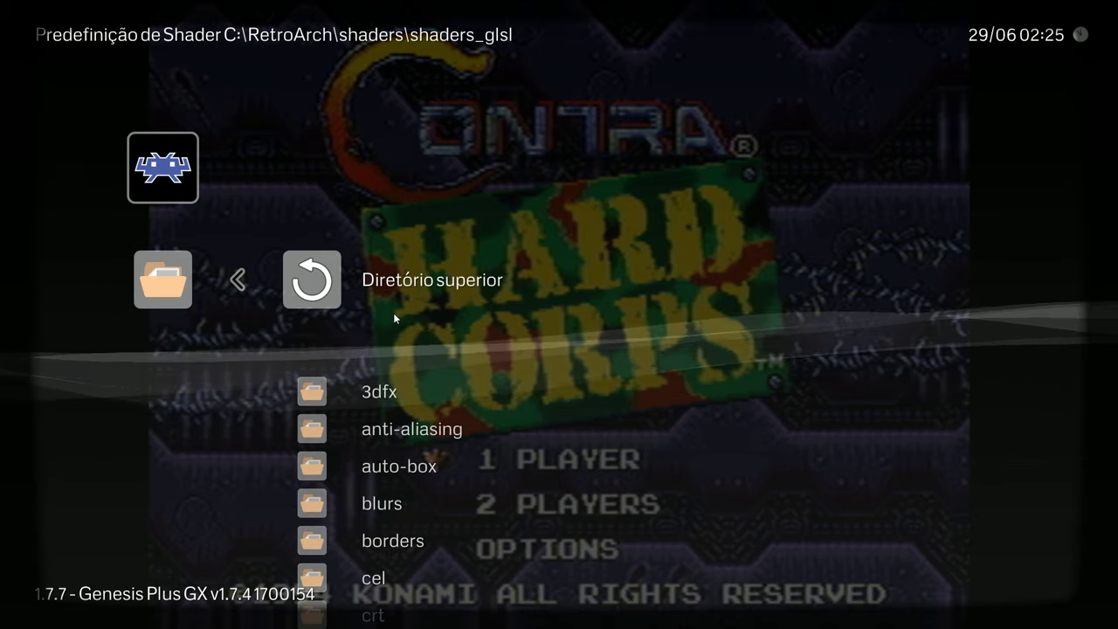
Browse the shader preset folders in shaders_glsl and open the crt folder.
key("Up")
key("Up")
key("Up")
key("Up")
key("Up")
key("Up")
key("Up")
key("Up")
key("Up")
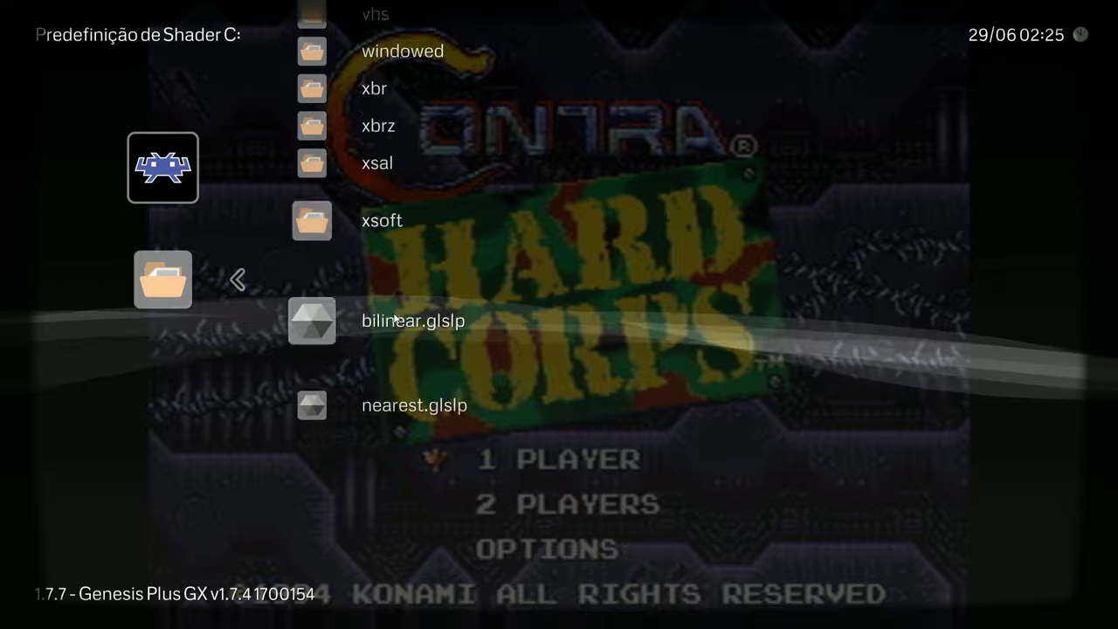
key("Up")
key("Up")
key("Up")
key("Up")
key("Up")
key("Up")
key("Up")
key("Up")
key("Up")
key("Up")
key("Up")
key("Up")
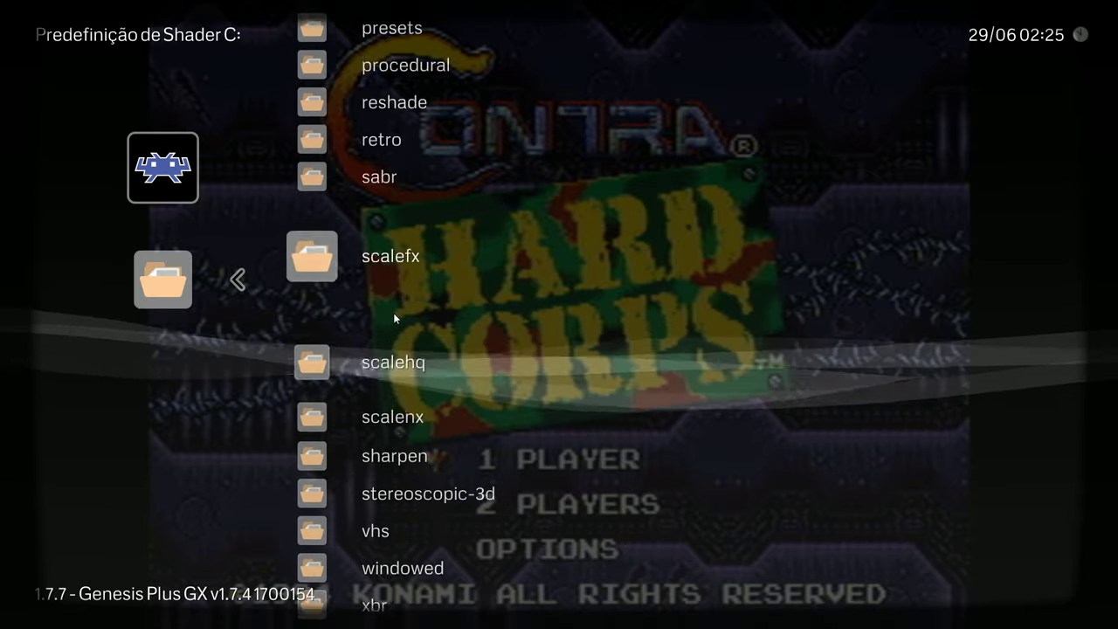
key("Up")
key("Up")
key("Up")
key("Up")
key("Up")
key("Up")
key("Up")
key("Up")
key("Up")
key("Up")
key("Up")
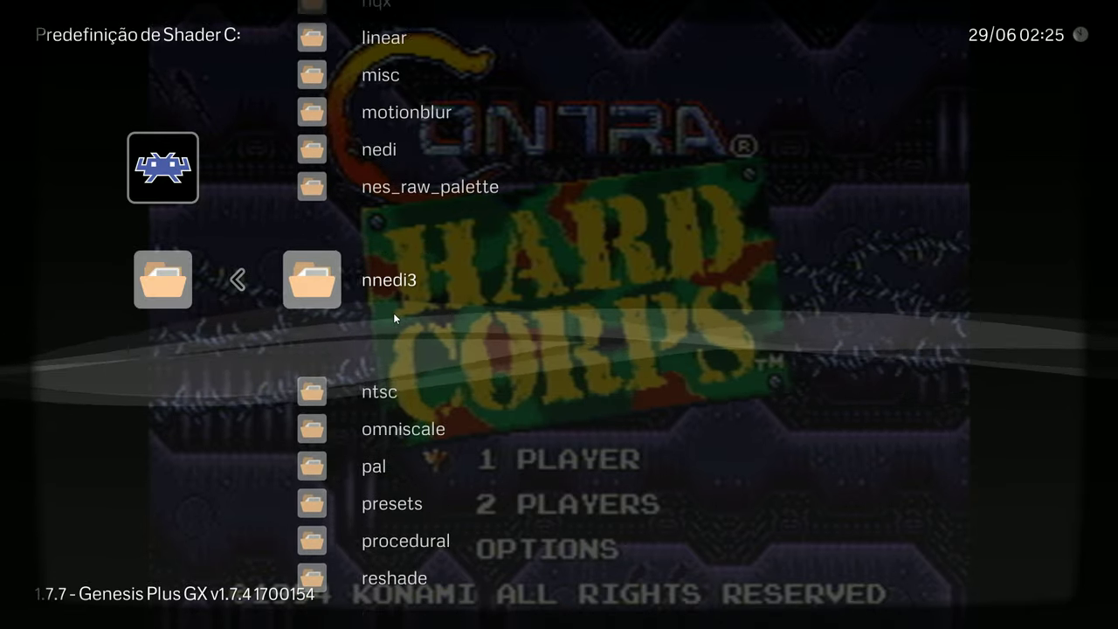
key("Up")
key("Up")
key("Up")
key("Up")
key("Up")
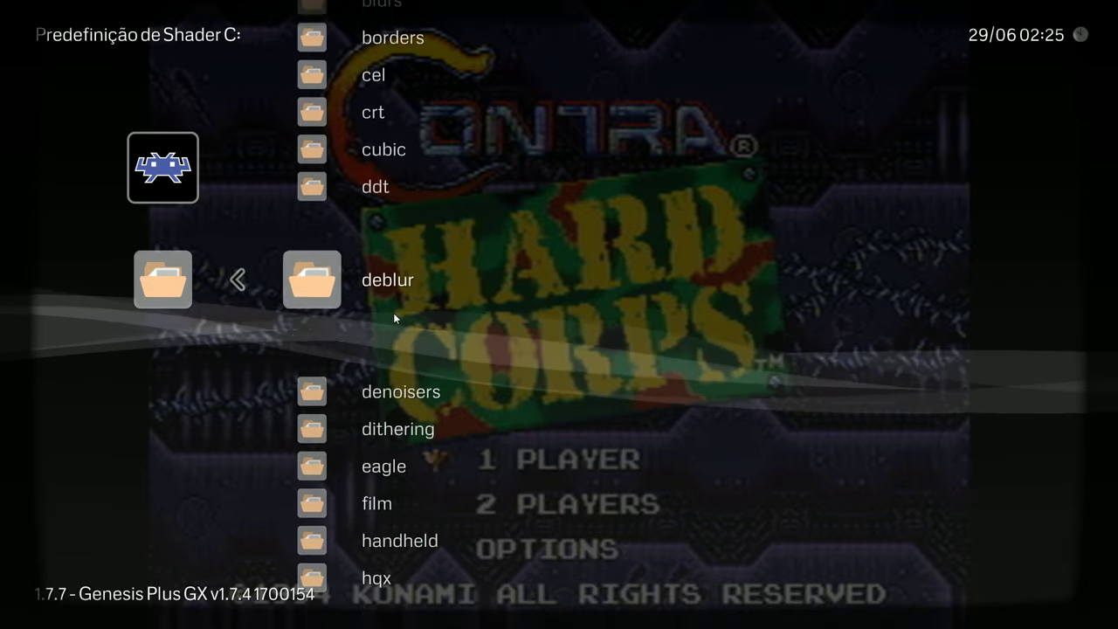
key("Return")
Load the crt-lottes-fast.glslp shader preset from the crt folder and return to the Menu Rápido.
key("Up")
key("Up")
key("Up")
key("Up")
key("Up")
key("Up")
key("Up")
key("Up")
key("Up")
key("Up")
key("Up")
key("Up")
key("Up")
key("Up")
key("Up")
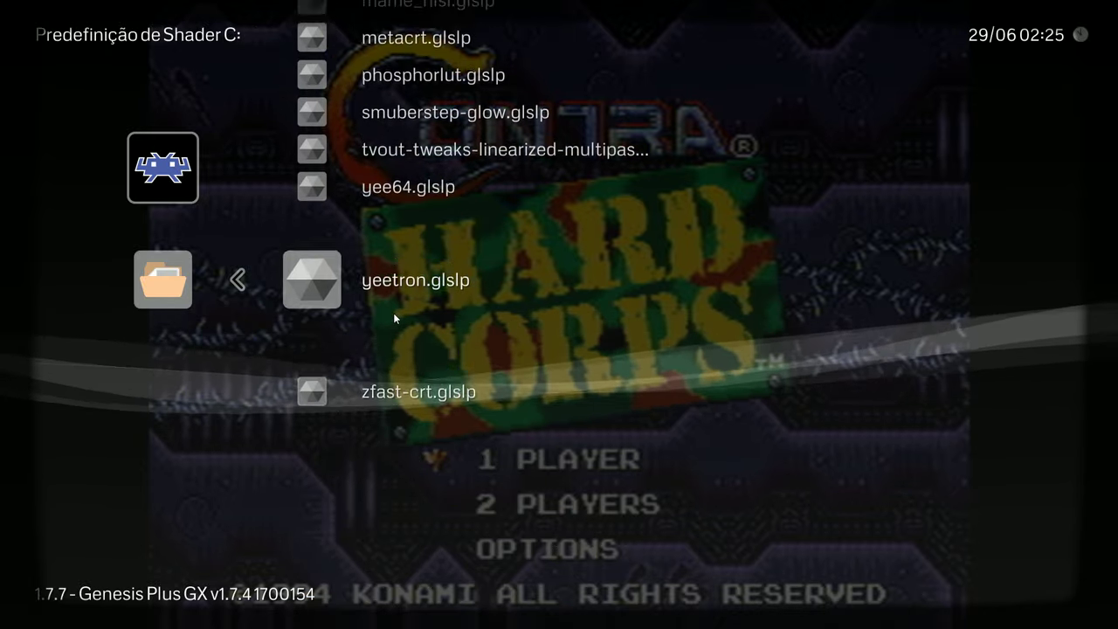
key("Up")
key("Up")
key("Up")
key("Up")
key("Up")
key("Up")
key("Up")
key("Up")
key("Up")
key("Up")
key("Up")
key("Up")
key("Up")
key("Up")
key("Up")
key("Up")
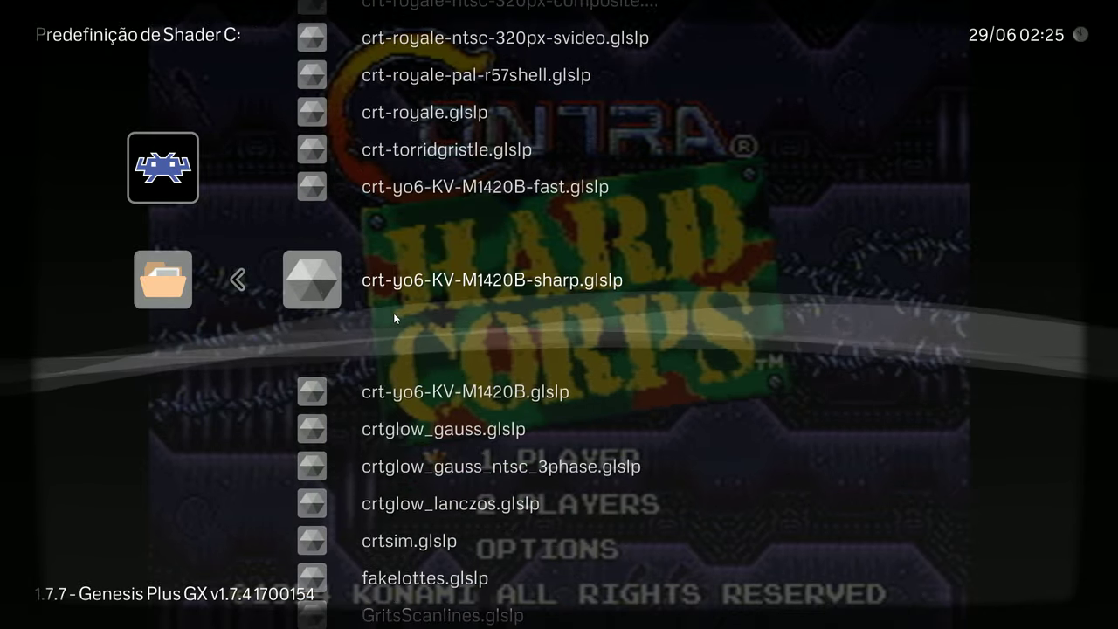
key("Up")
key("Up")
key("Up")
key("Up")
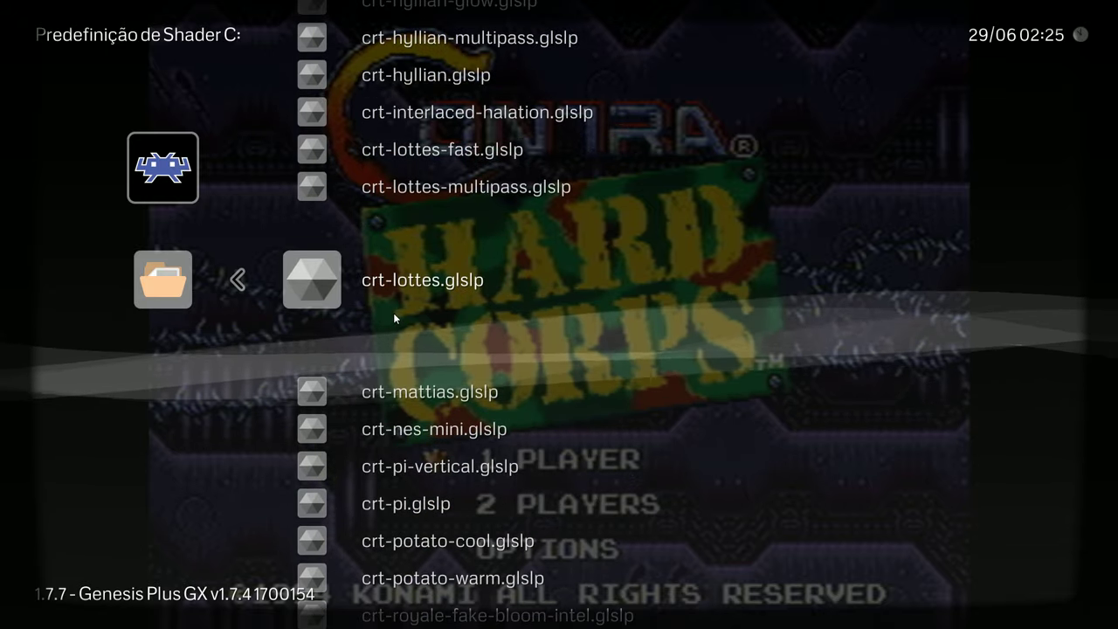
key("Up")
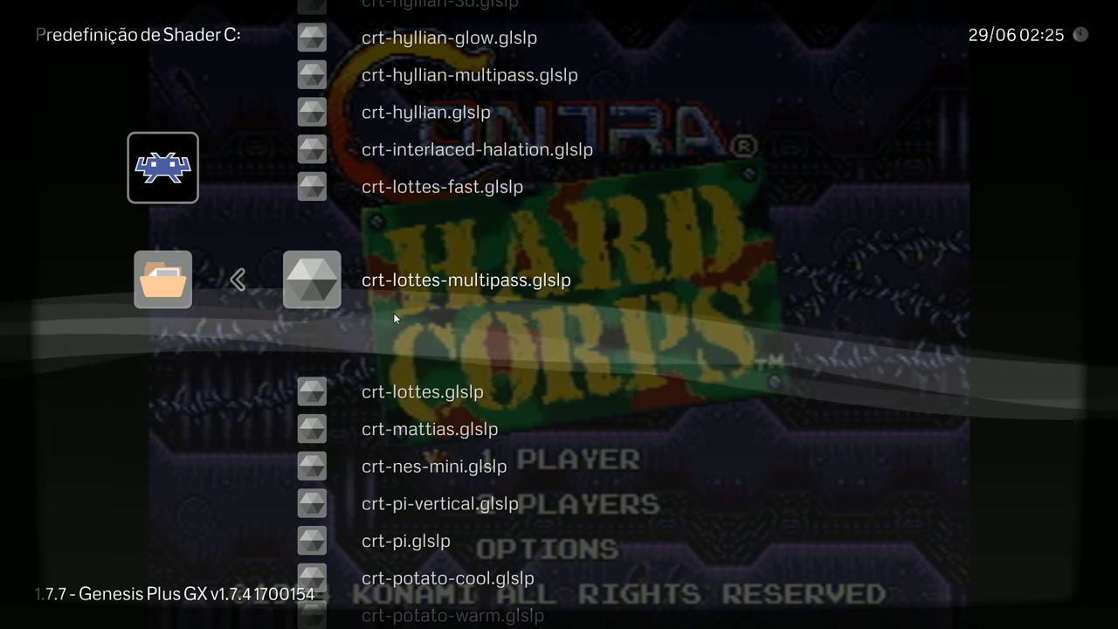
key("Up")
key("Return")
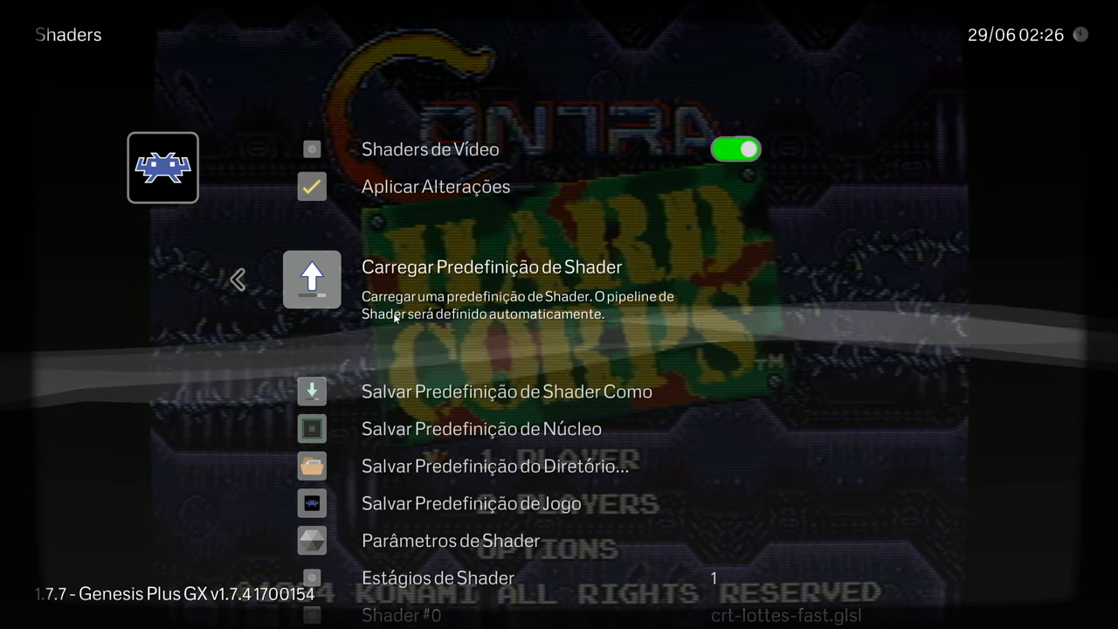
key("Up")
key("BackSpace")
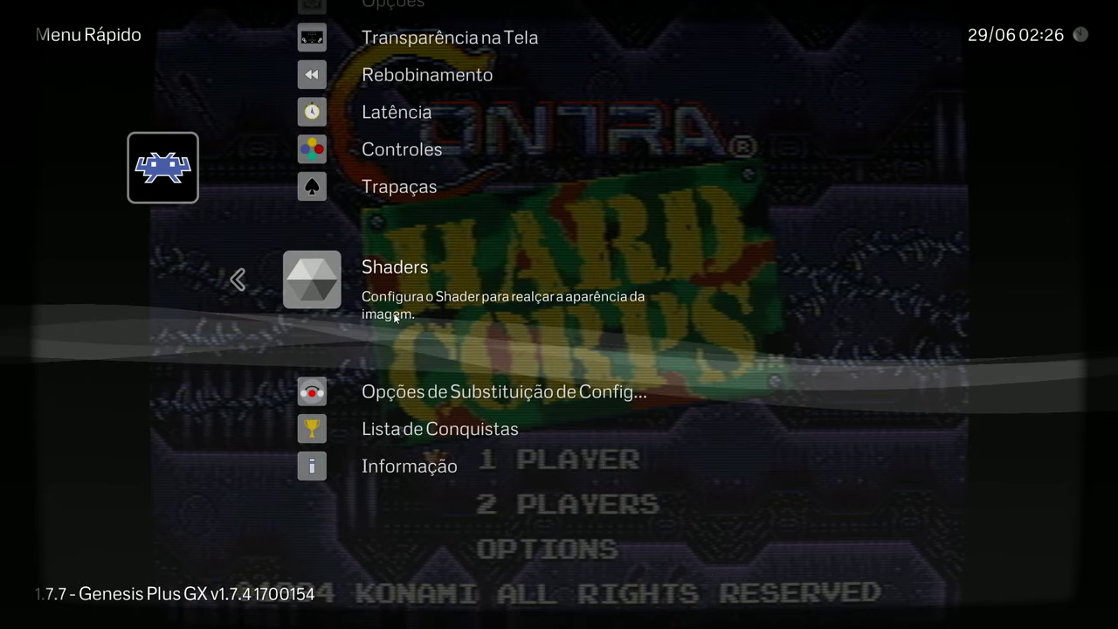
Check the Informação and Lista de Conquistas entries of the Menu Rápido.
key("Down")
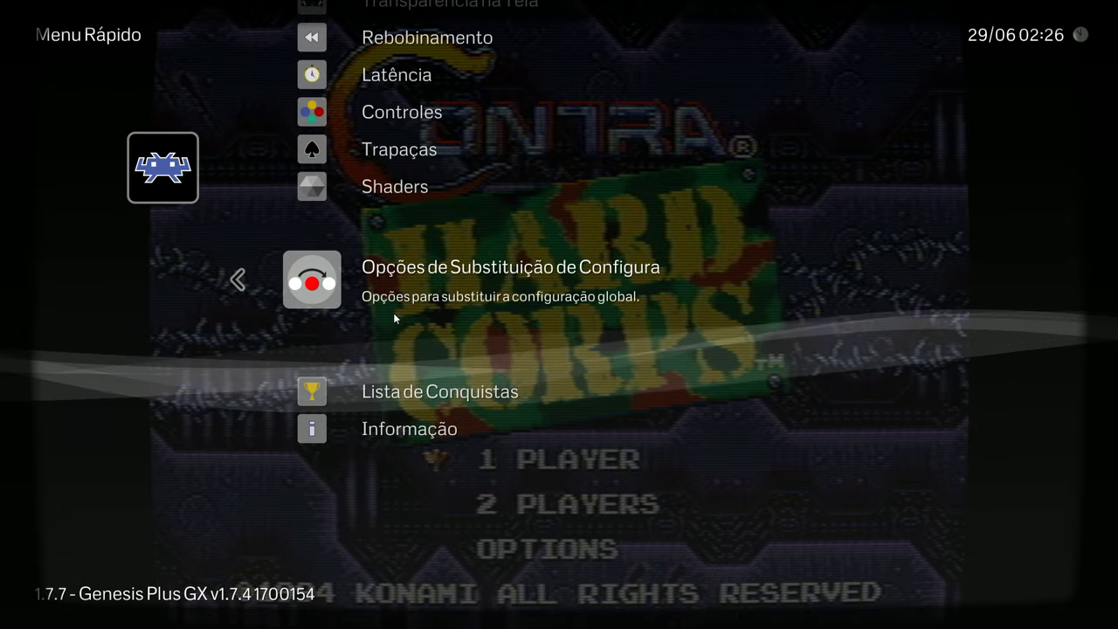
key("Down")
key("Down")
key("Return")
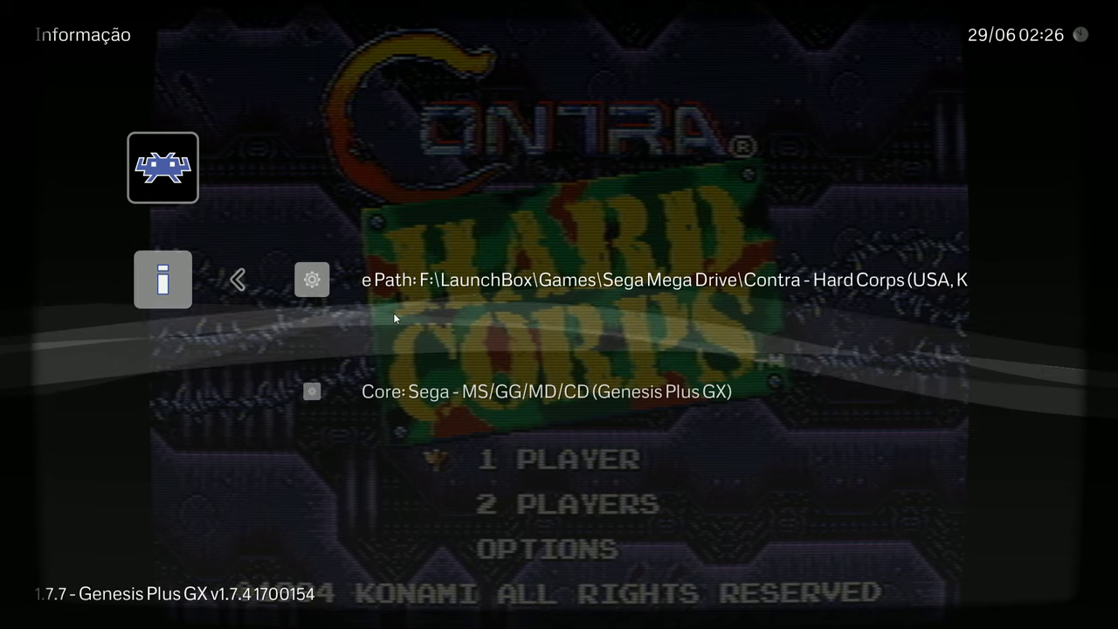
key("BackSpace")
key("Up")
key("Return")
key("BackSpace")
key("Up")
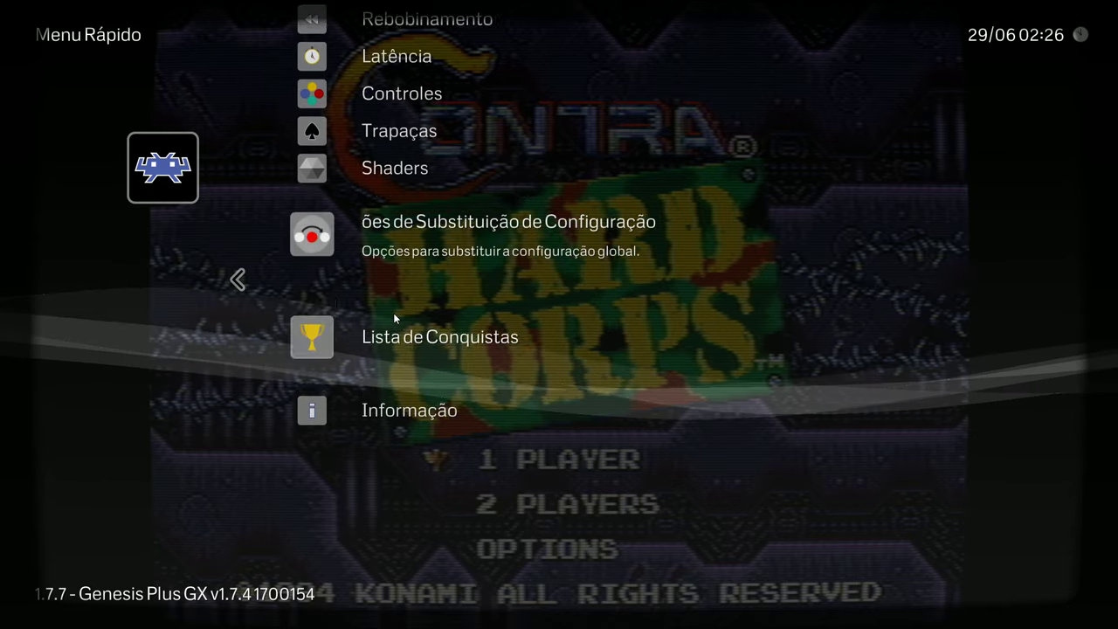
Save a configuration override for the content directory in Opções de Substituição de Configuração, and return to the Menu Rápido.
key("Return")
key("Down")
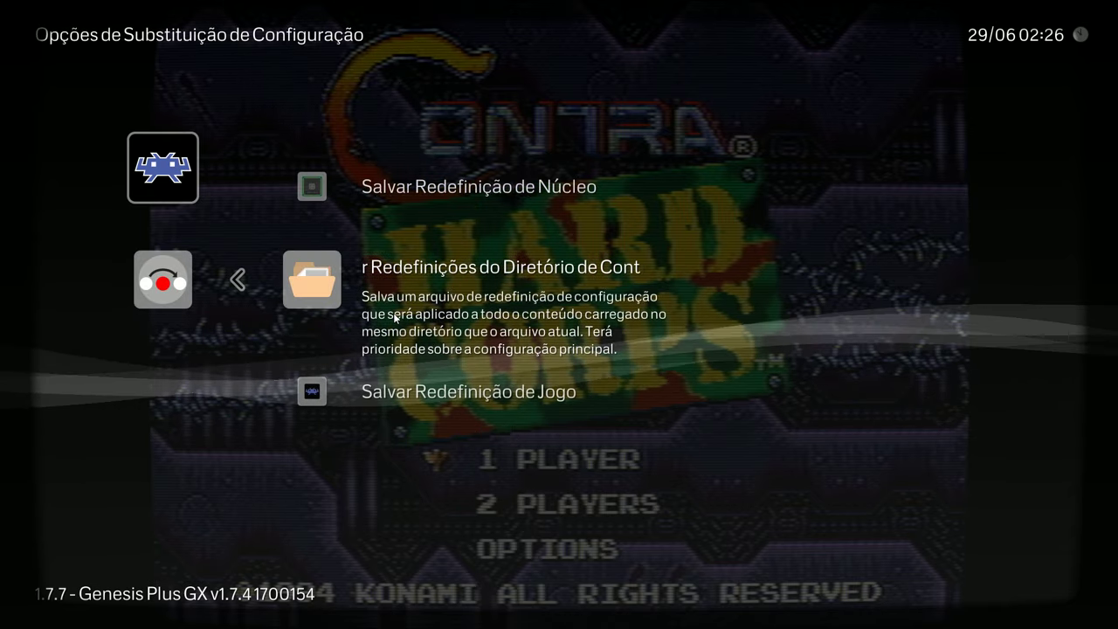
key("Down")
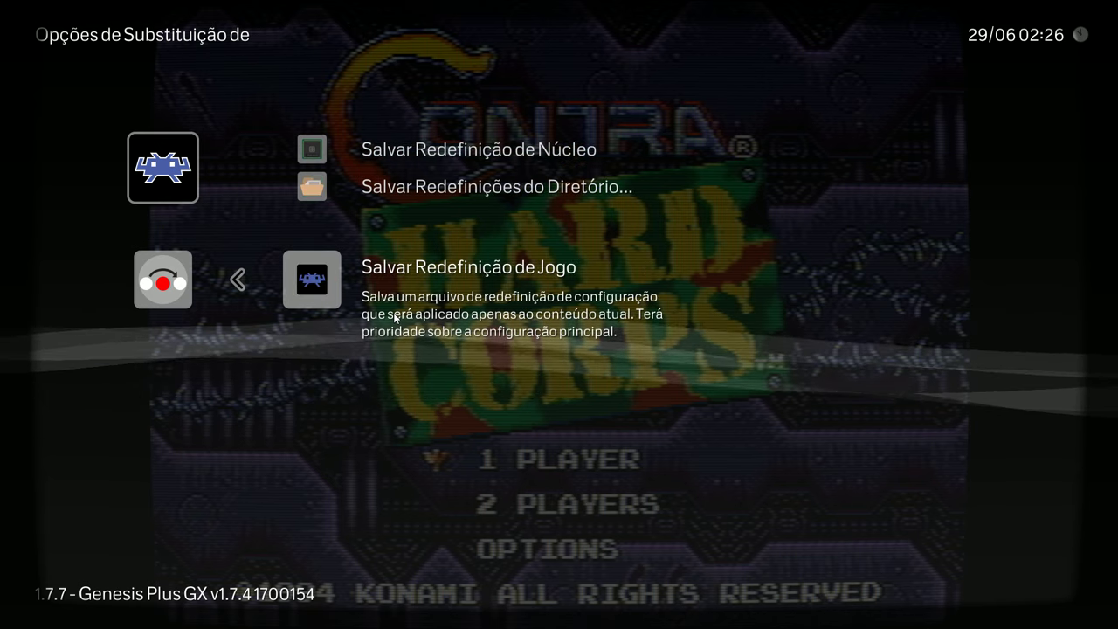
key("Up")
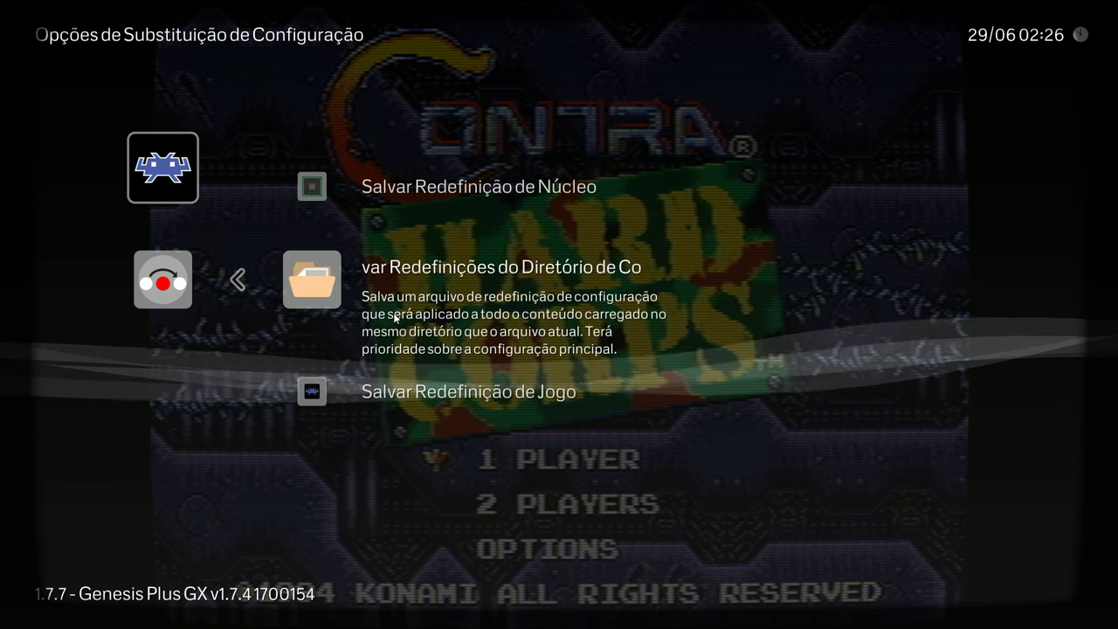
key("Return")
key("BackSpace")
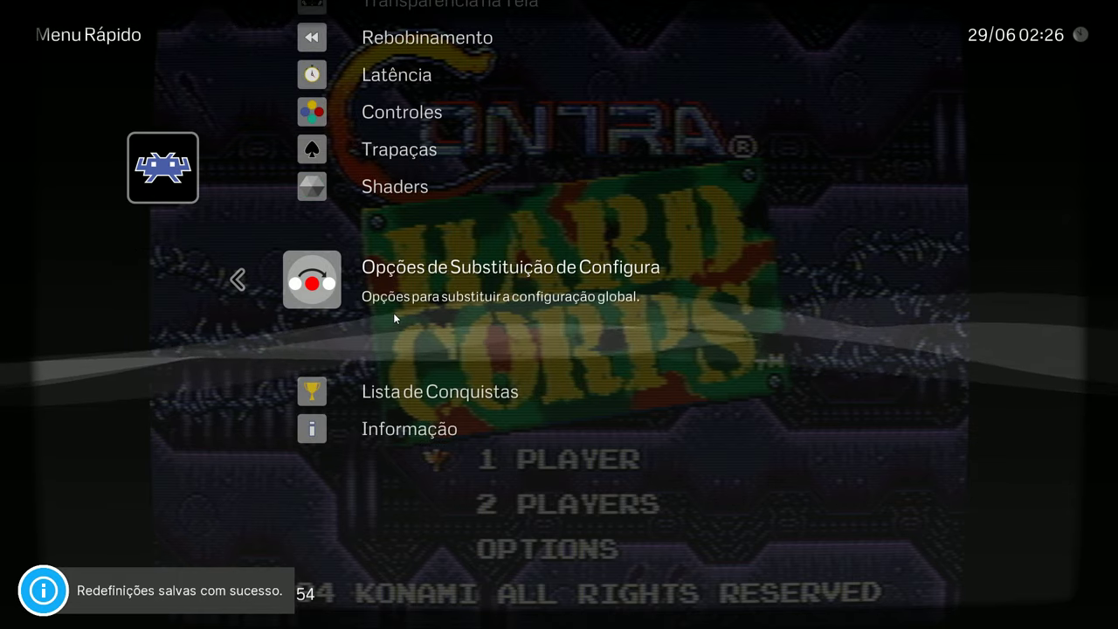
Resume the running game and open OPTIONS from its title screen.
key("Down")
key("Down")
key("Down")
key("Return")
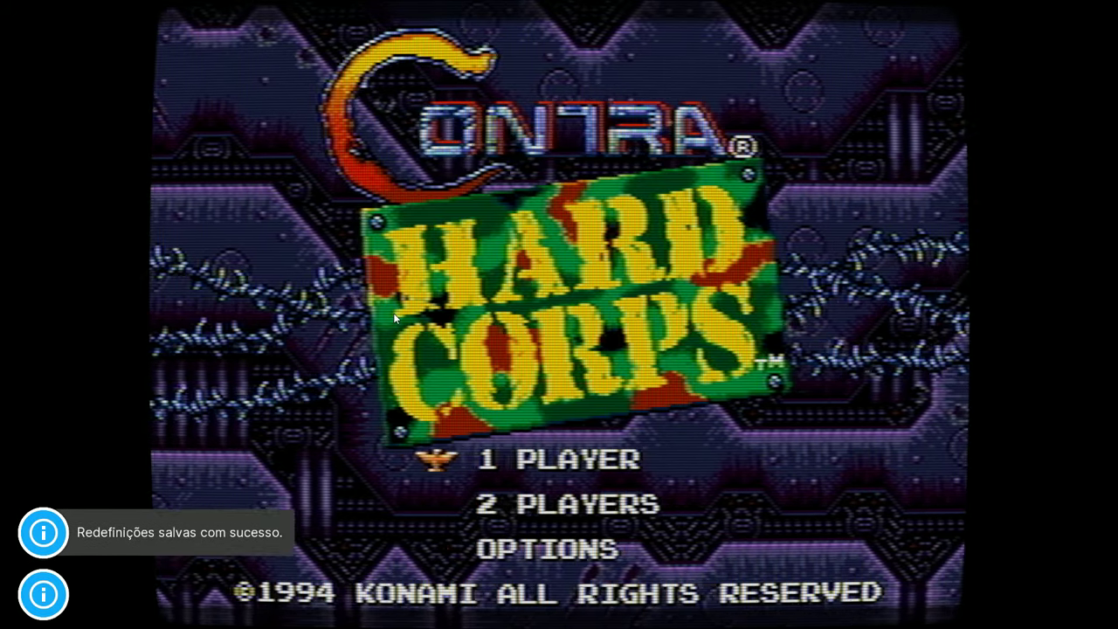
key("Down")
key("Down")
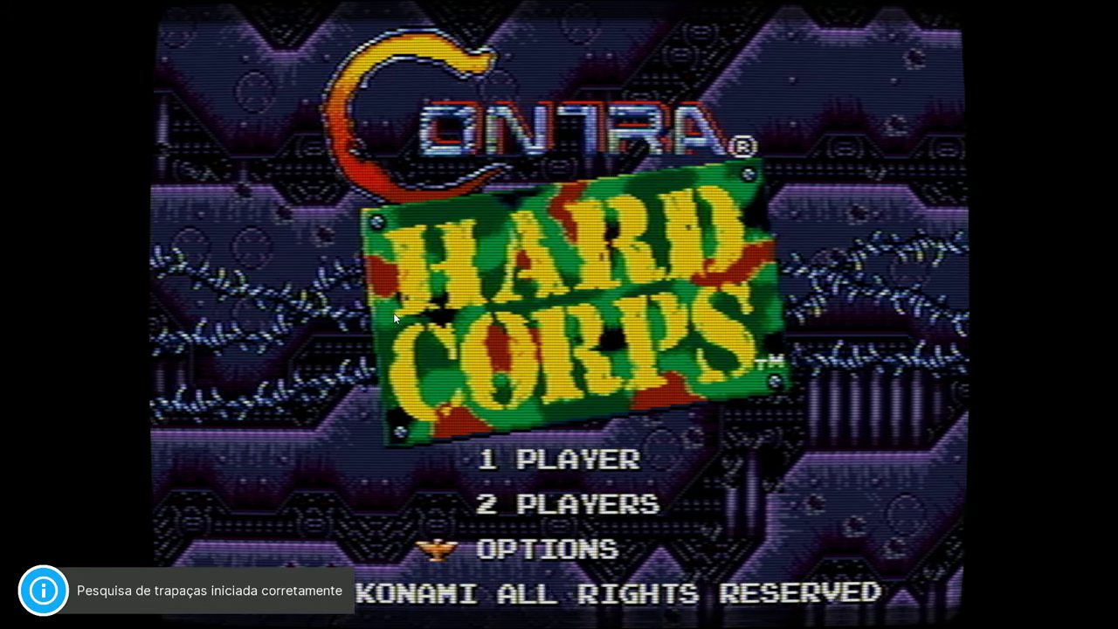
key("Down")
key("Down")
key("Down")
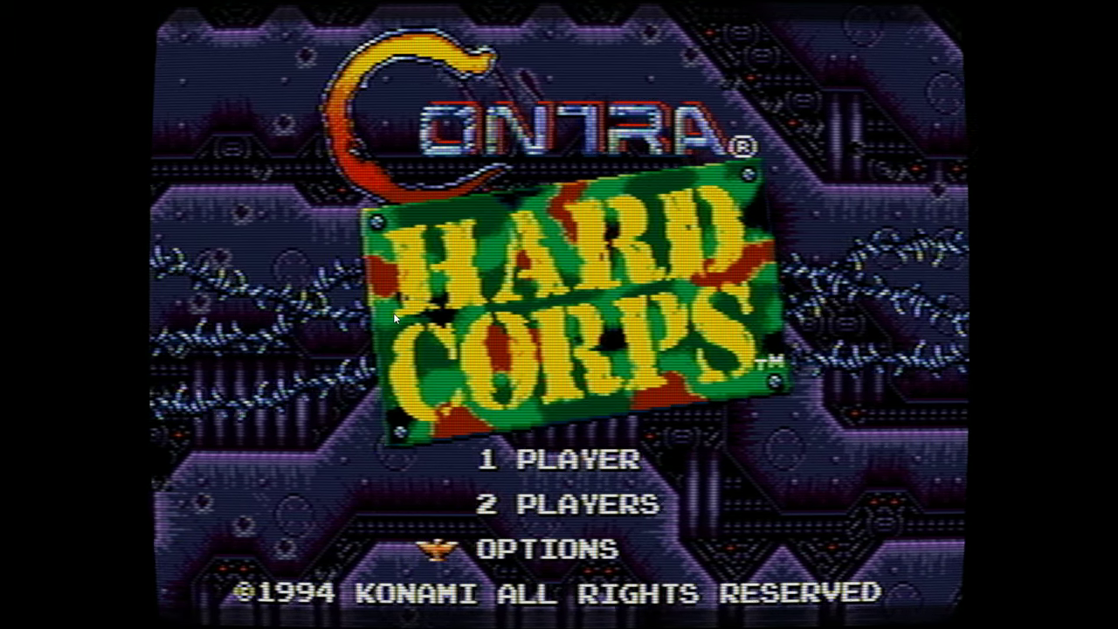
key("Return")
Set PLAYERS to 03 in the game's options and exit to the title screen.
key("Left")
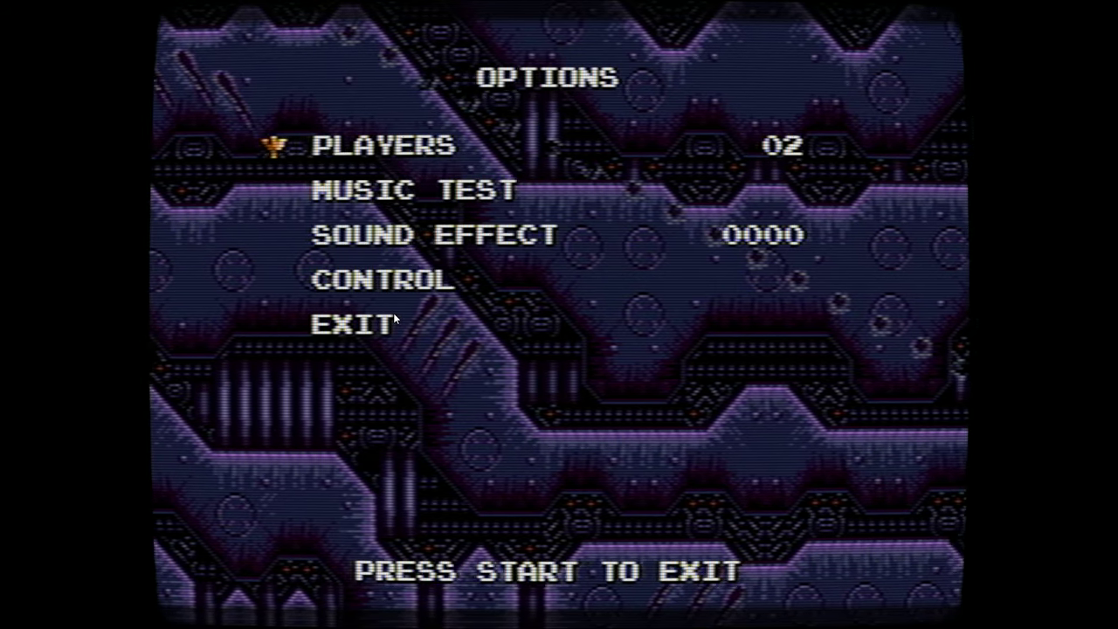
key("Left")
key("Left")
key("Down")
key("Down")
key("Down")
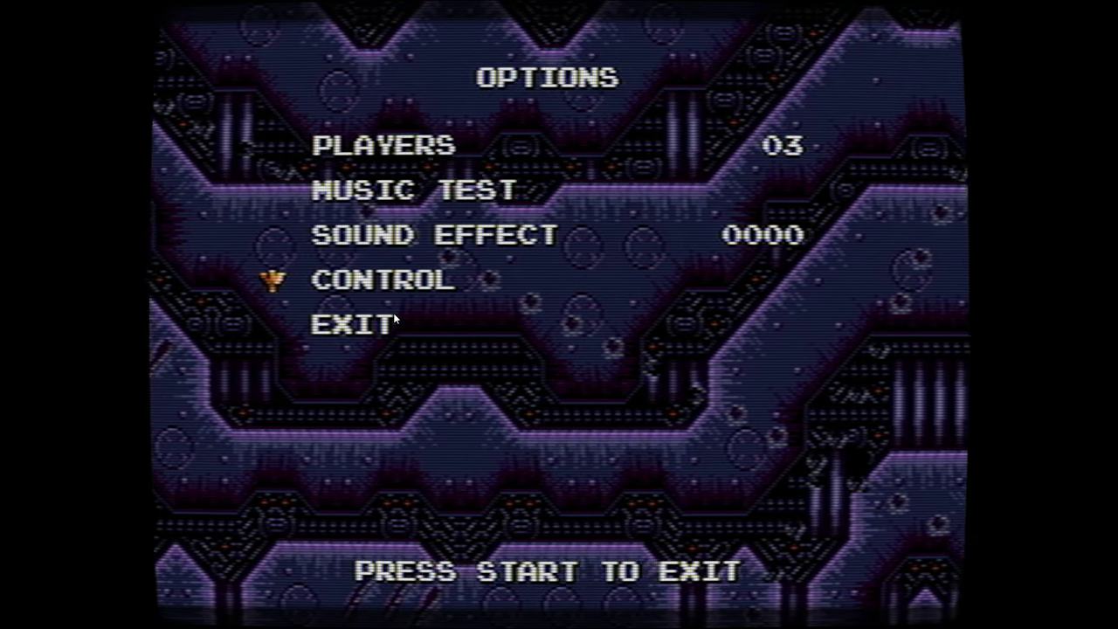
key("Down")
key("Return")
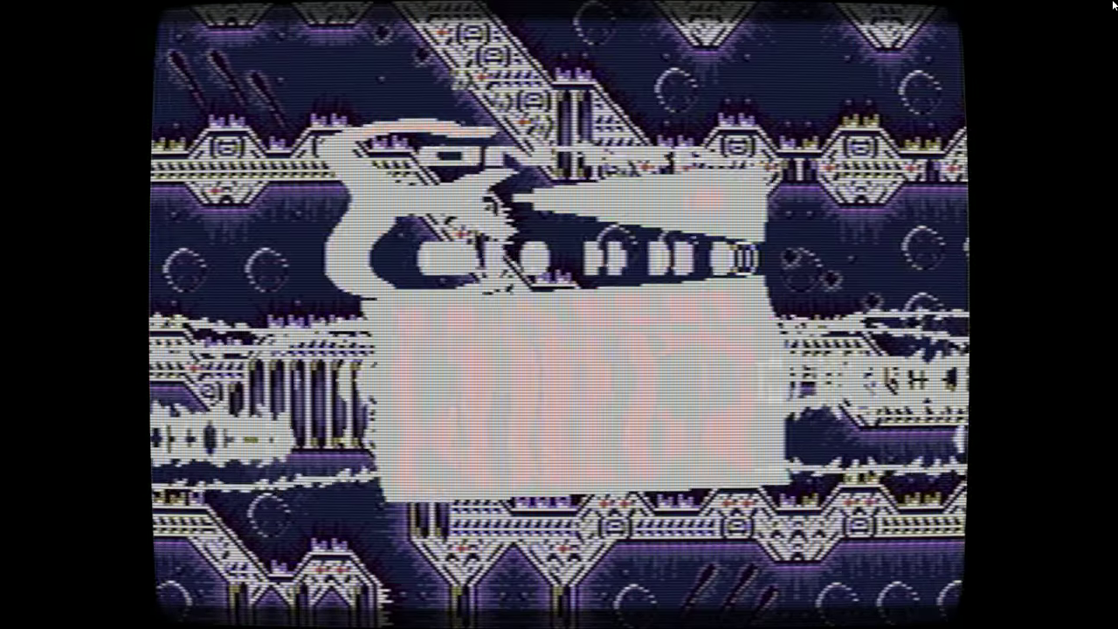
Start a 1 PLAYER game and choose FANG as the character.
key("Up")
key("Up")
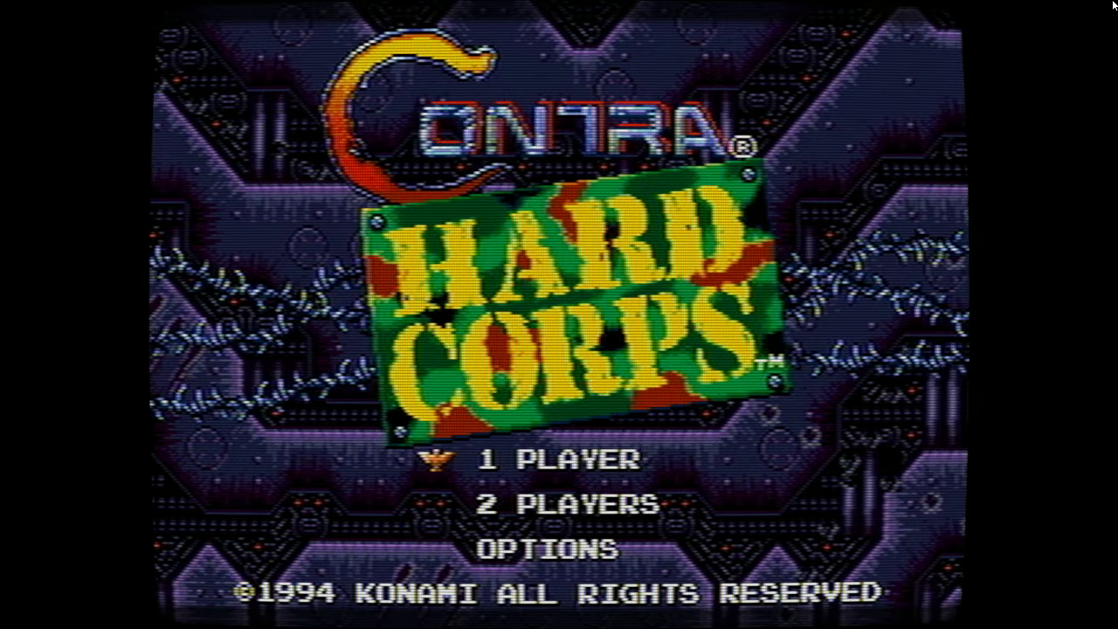
key("Return")
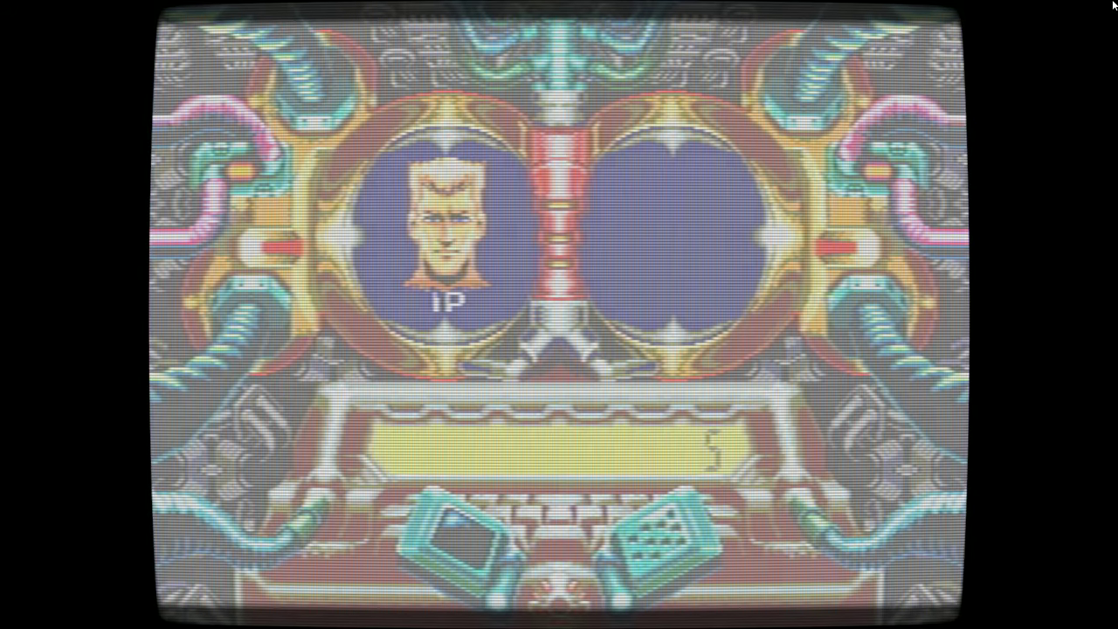
key("Right")
key("Right")
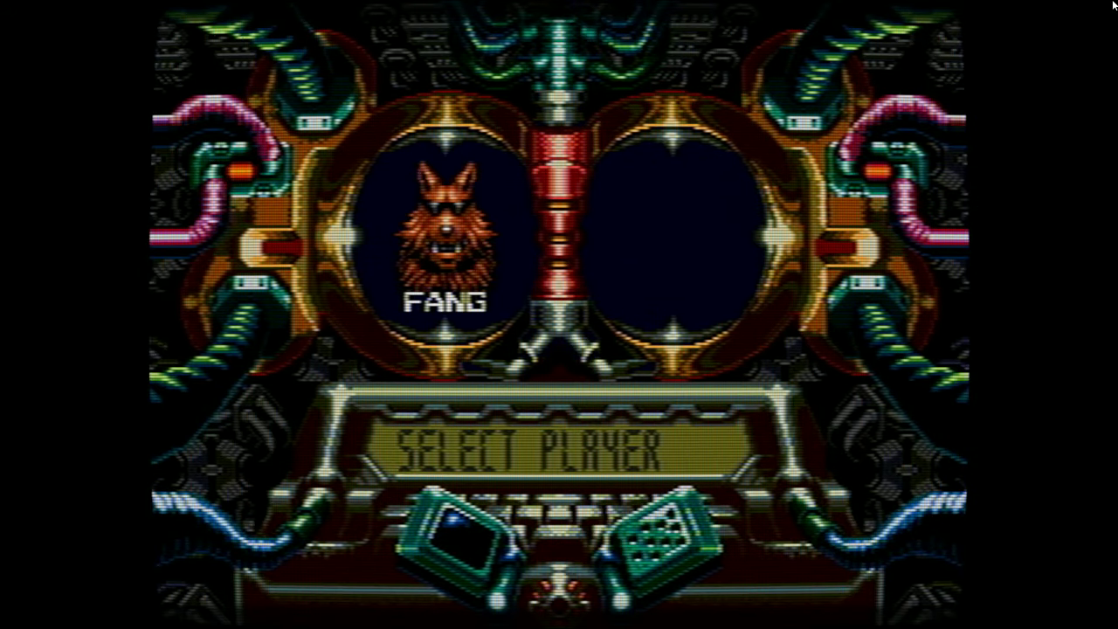
key("Return")
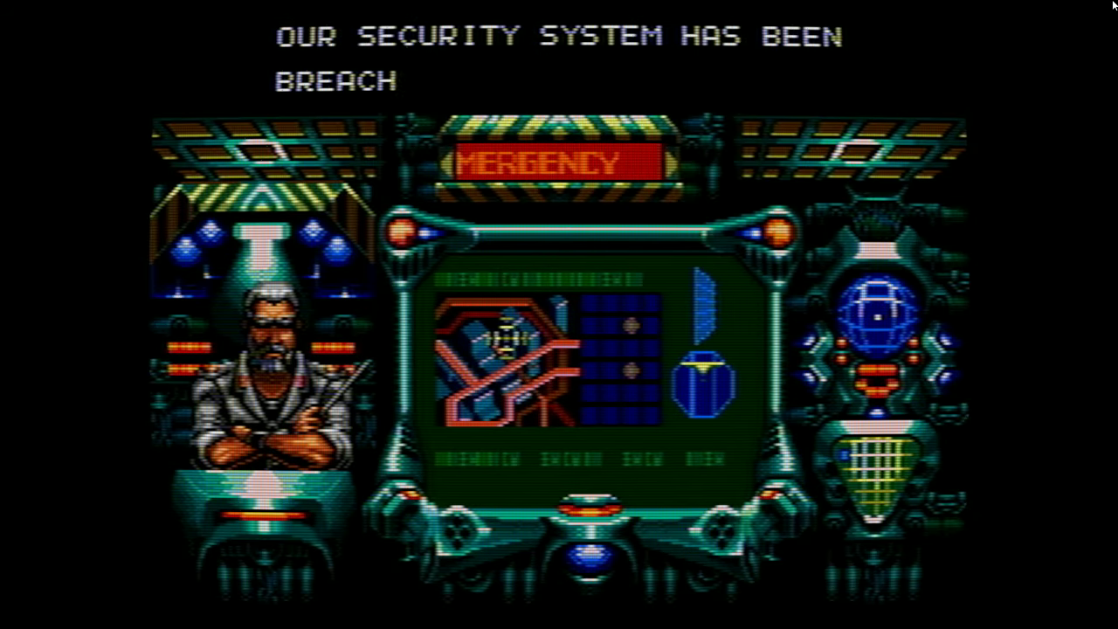
Advance through the emergency briefing dialogue at the start of the game.
key("Return")
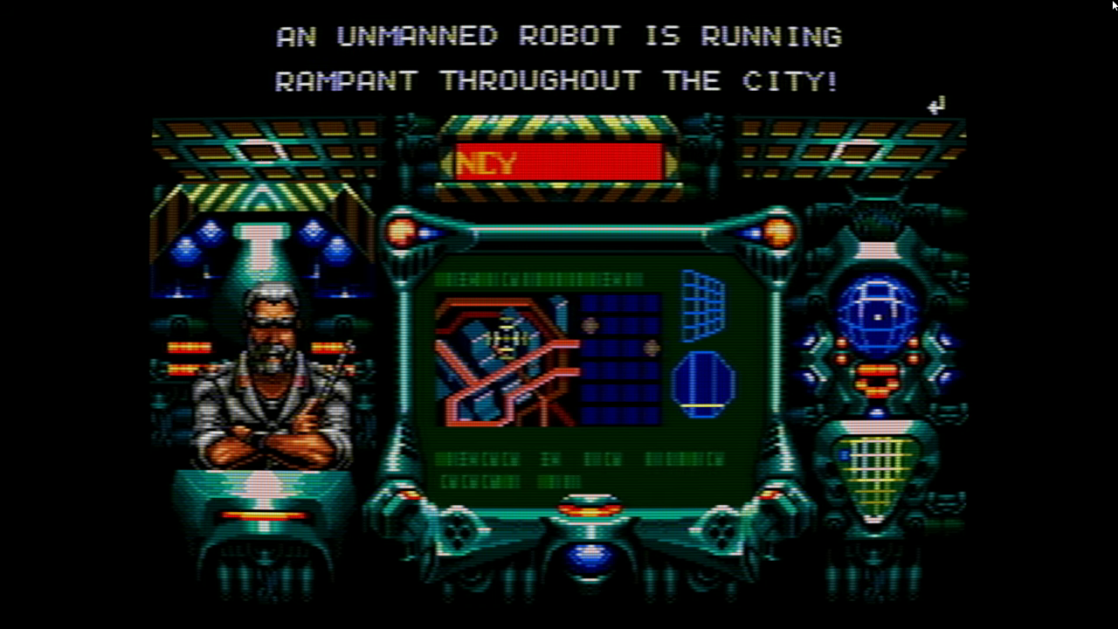
key("Return")
key("Return")
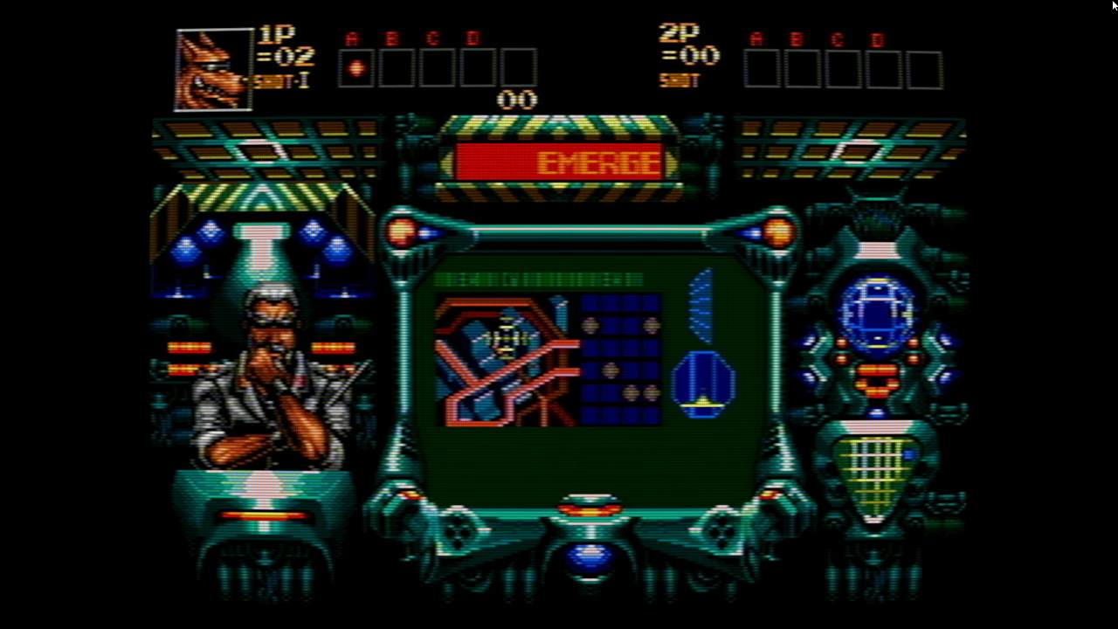